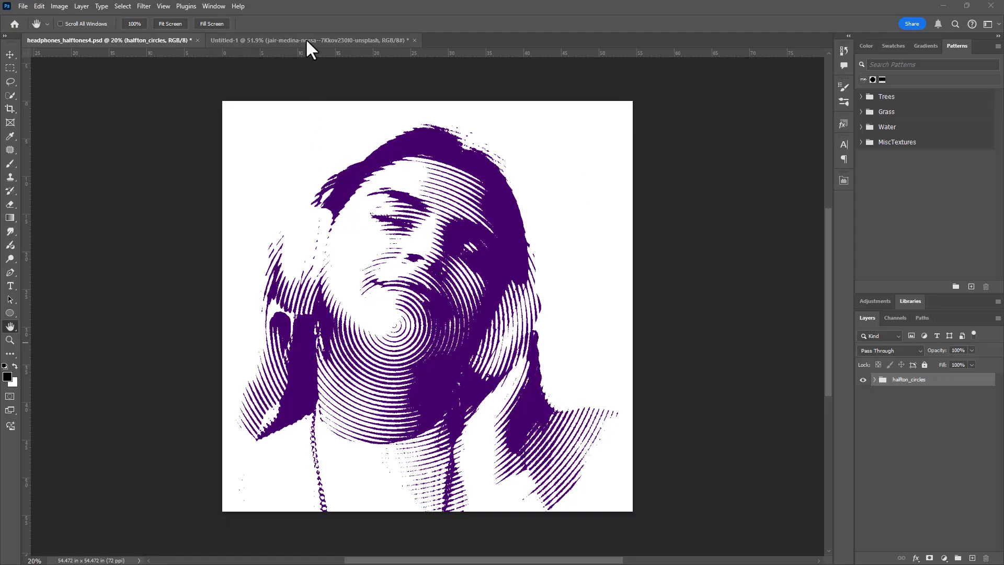
# In the Untitled-1 portrait document, add a new layer and place lines.png over the photo as an embedded image.
pyautogui.click(306, 40)
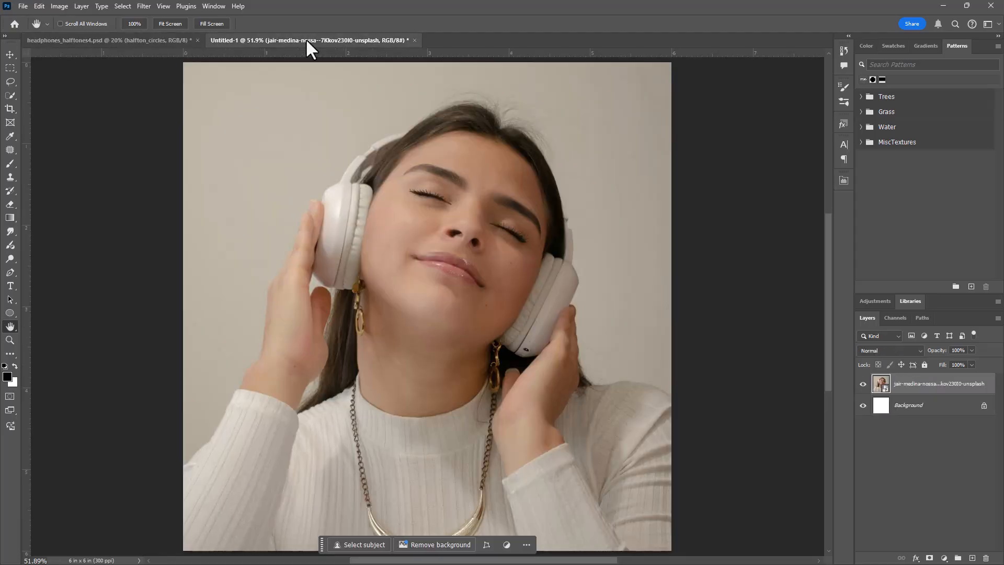
pyautogui.click(972, 558)
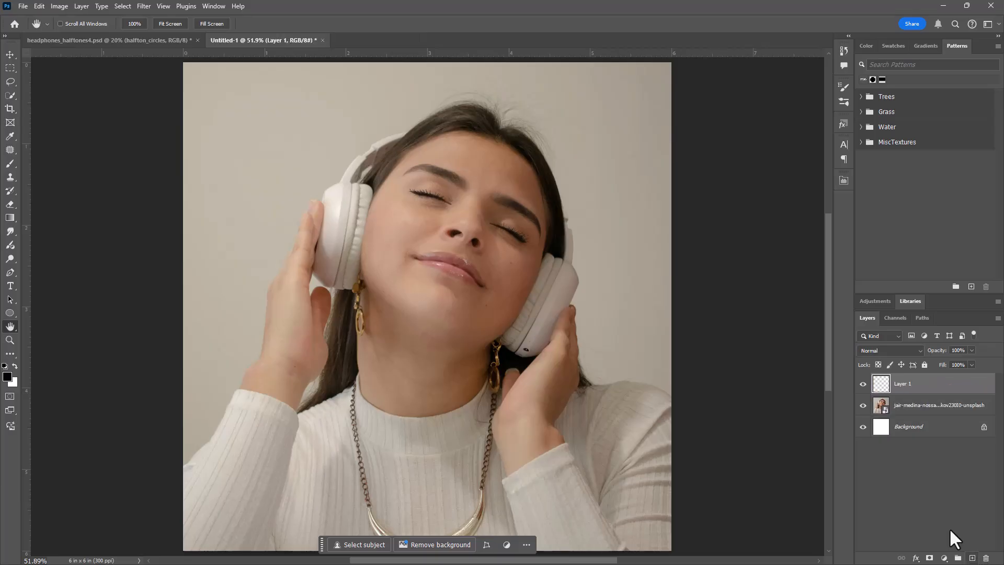
pyautogui.click(22, 6)
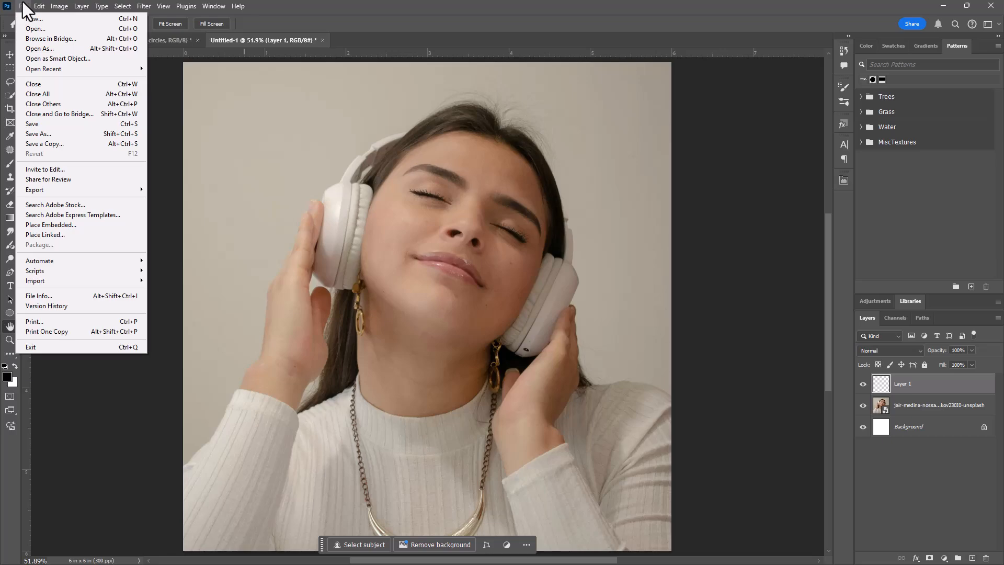
pyautogui.click(51, 223)
pyautogui.click(125, 114)
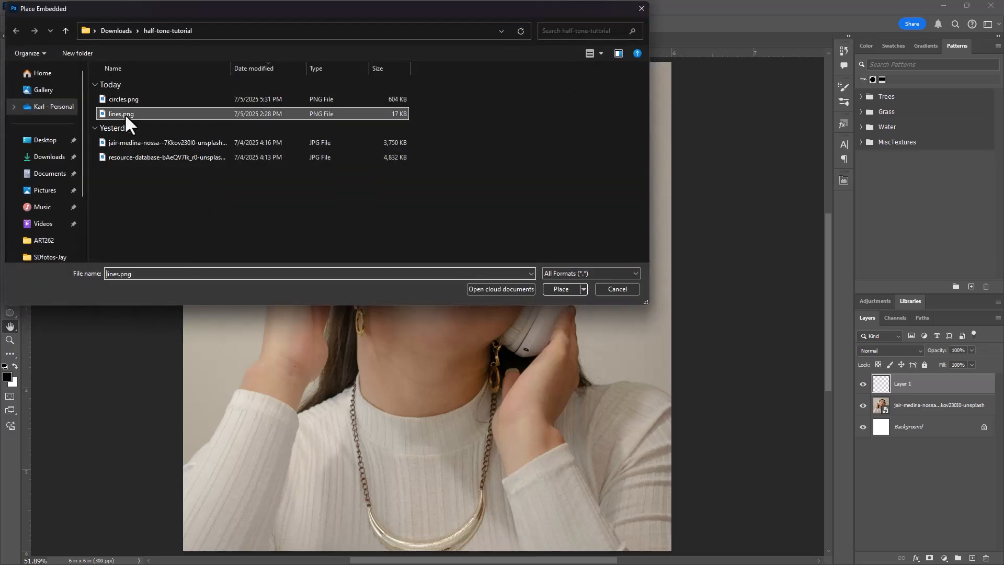
pyautogui.click(562, 287)
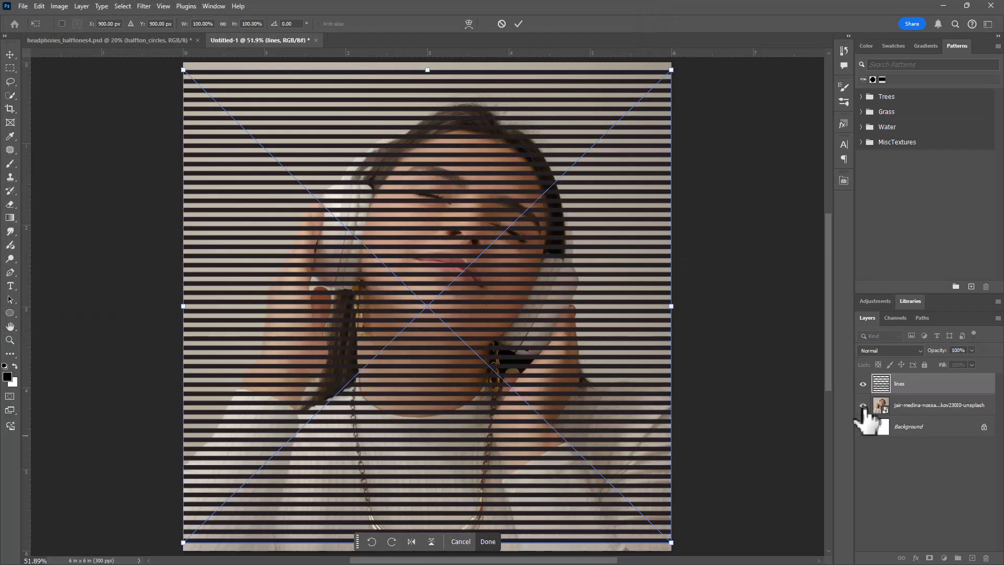
pyautogui.press('Return')
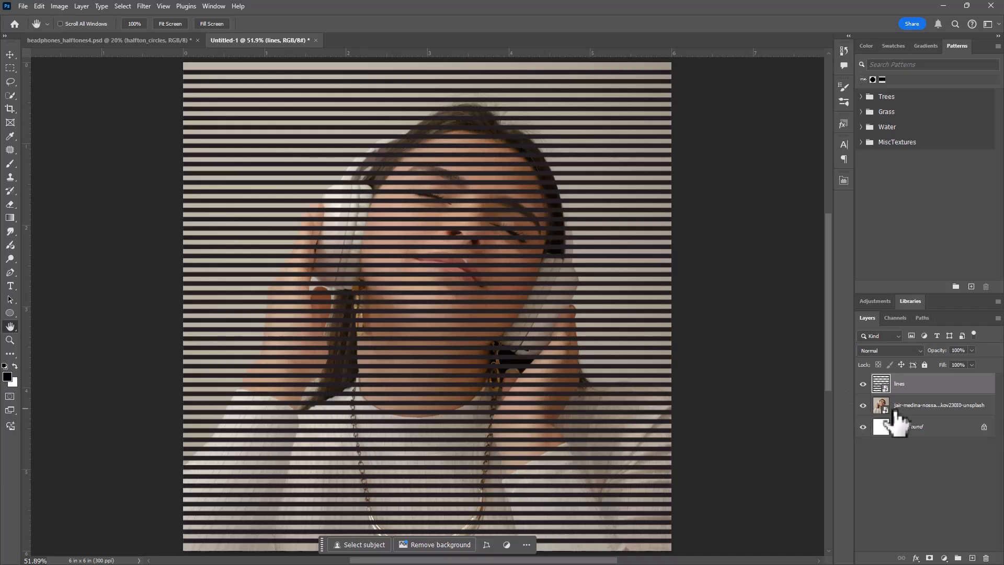
pyautogui.click(863, 406)
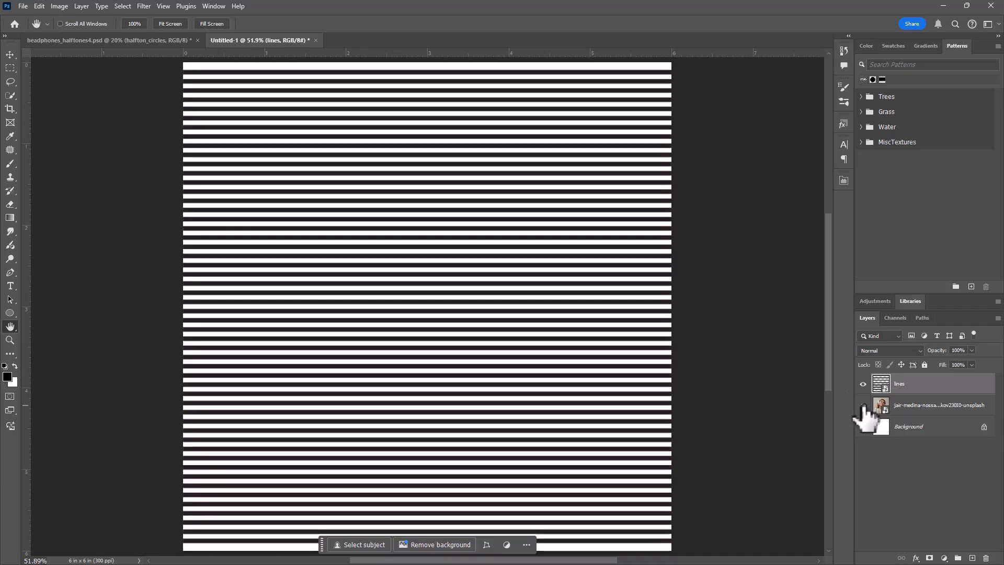
pyautogui.click(863, 406)
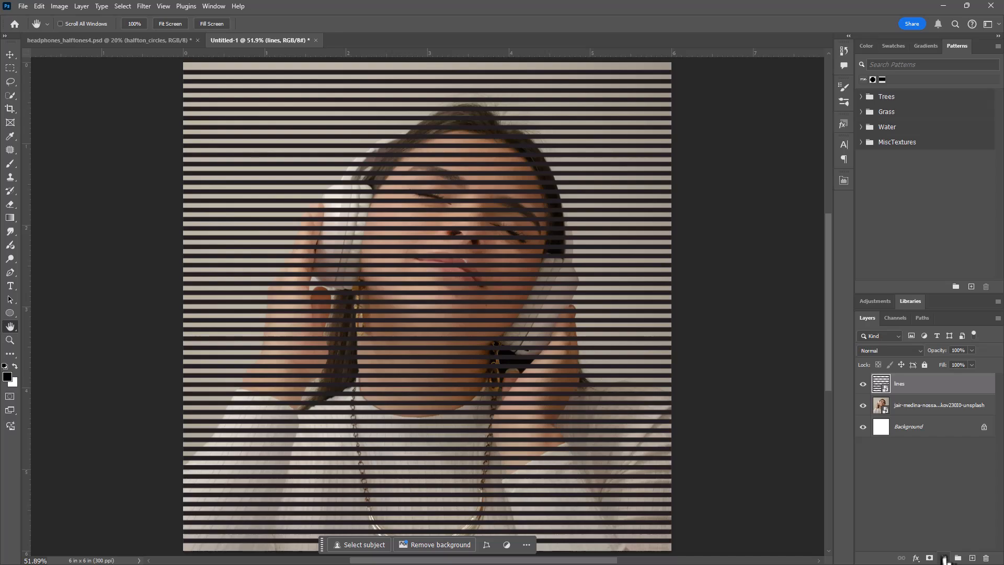
# Add a Threshold adjustment layer above the lines layer with a threshold level of 110.
pyautogui.click(944, 559)
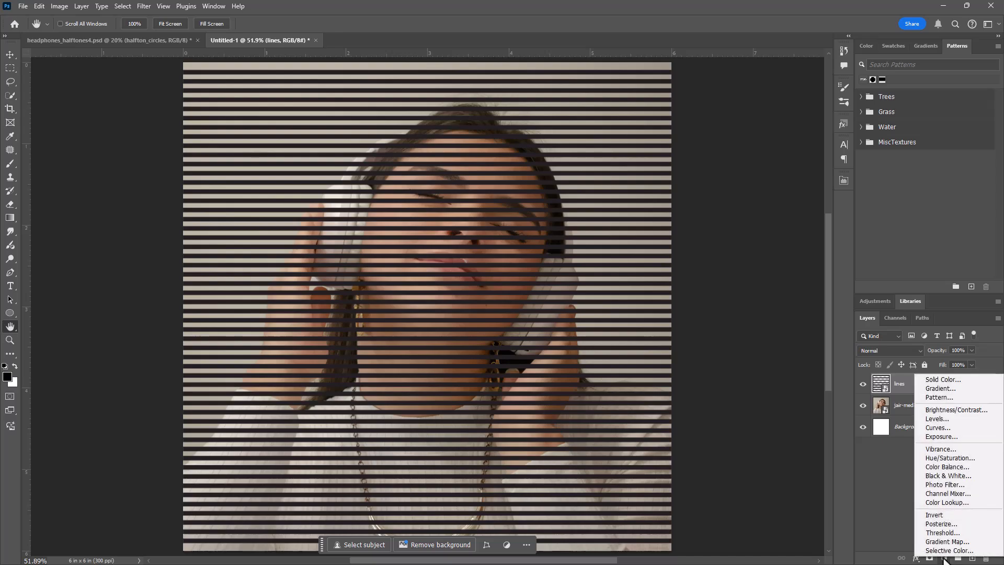
pyautogui.click(958, 533)
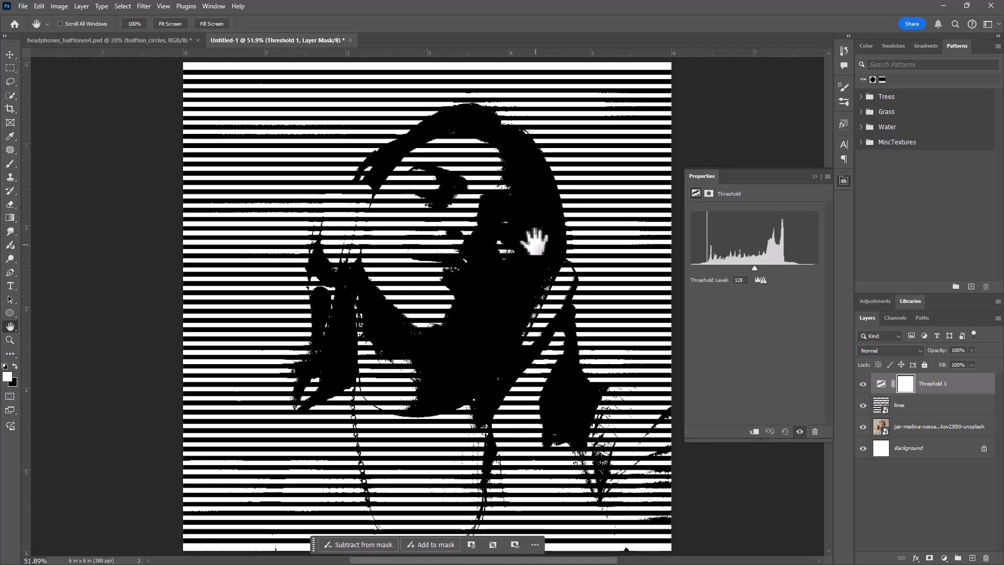
pyautogui.moveTo(752, 273)
pyautogui.mouseDown()
pyautogui.moveTo(772, 270)
pyautogui.moveTo(714, 266)
pyautogui.moveTo(746, 266)
pyautogui.mouseUp()
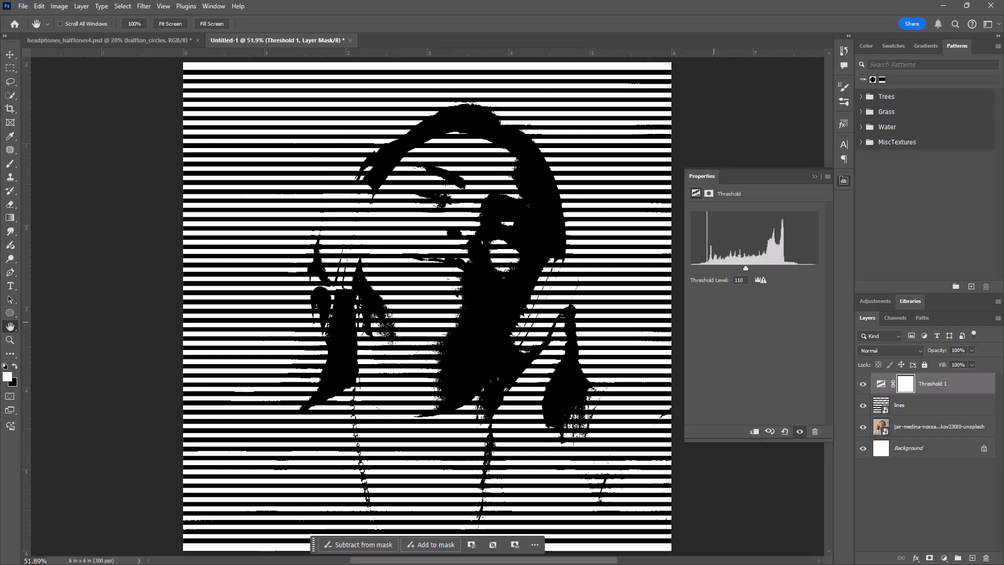
# Convert the lines layer to a smart object.
pyautogui.click(908, 408)
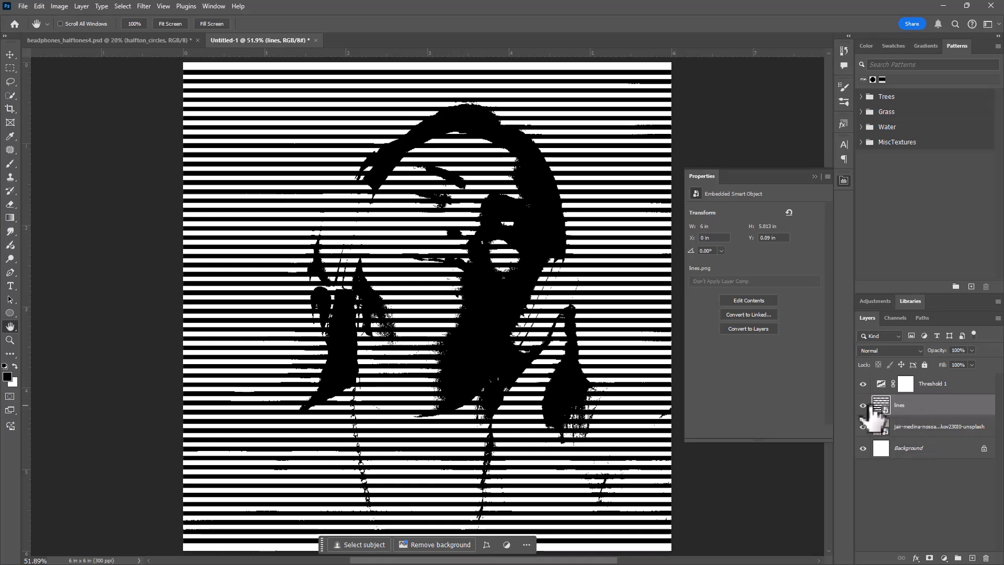
pyautogui.rightClick(935, 406)
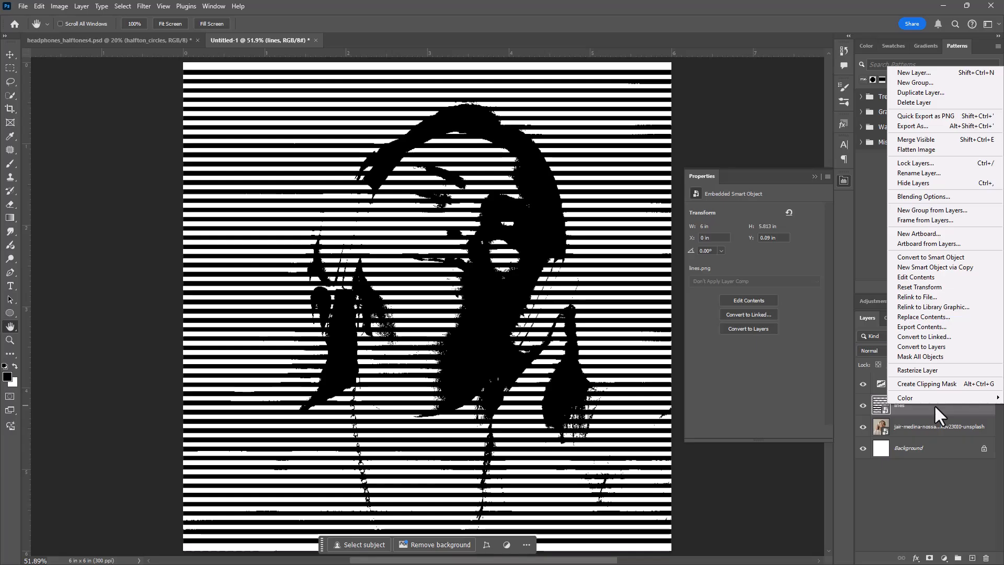
pyautogui.click(931, 255)
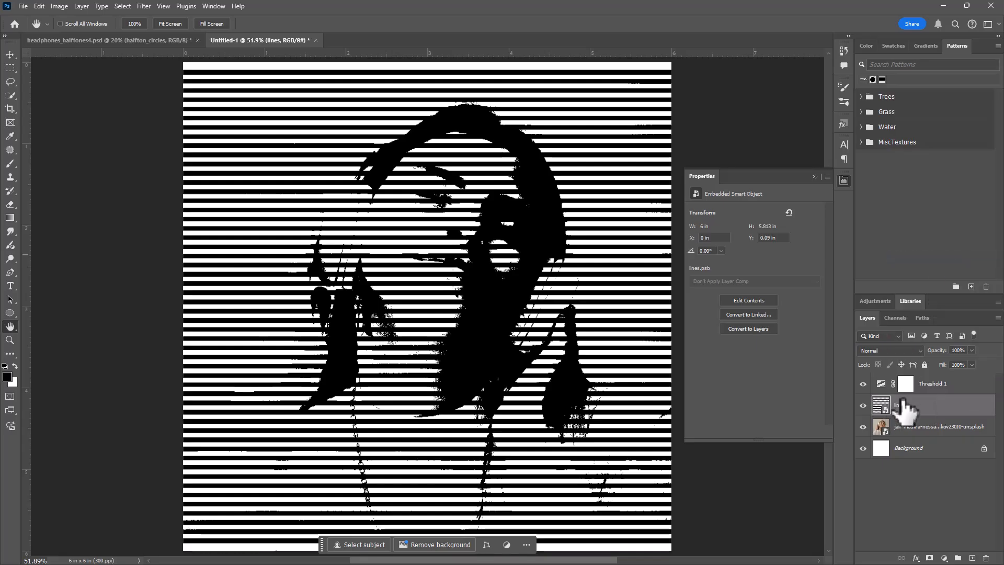
# Apply a Gaussian Blur with a 7.4-pixel radius to the lines layer and set the Threshold adjustment's level to 77.
pyautogui.click(143, 7)
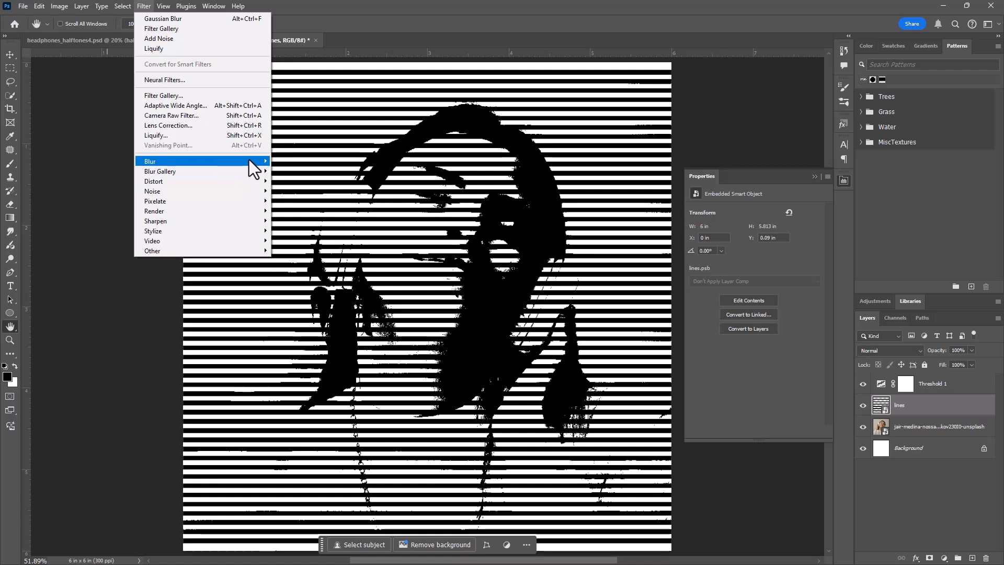
pyautogui.moveTo(249, 160)
pyautogui.click(322, 200)
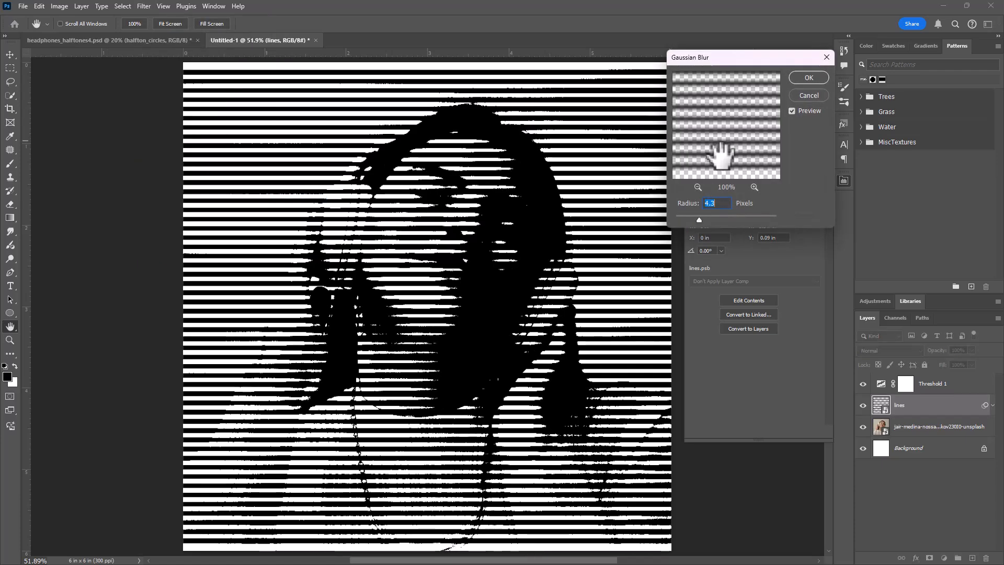
pyautogui.moveTo(742, 72); pyautogui.dragTo(671, 89)
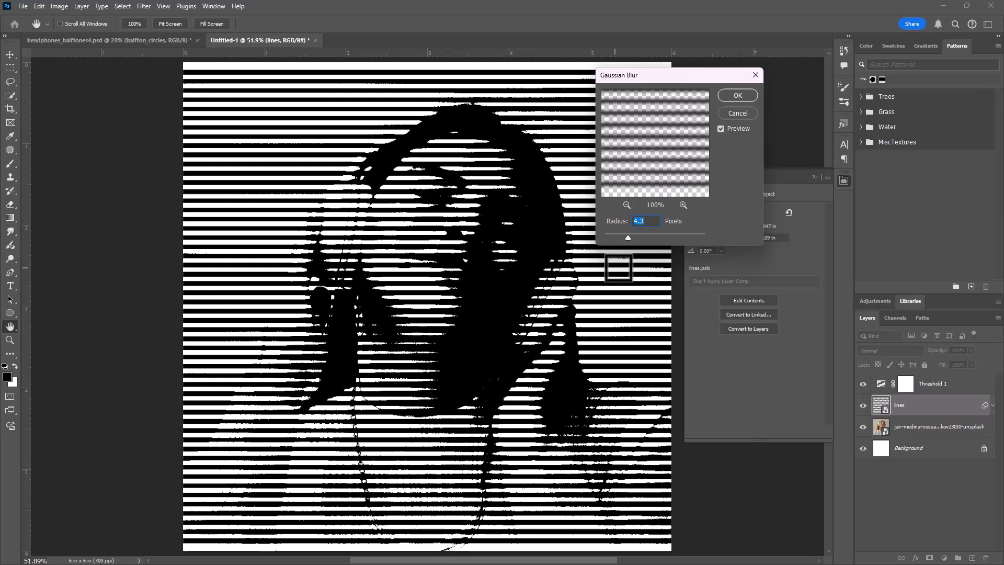
pyautogui.moveTo(628, 238)
pyautogui.mouseDown()
pyautogui.moveTo(620, 235)
pyautogui.moveTo(636, 236)
pyautogui.mouseUp()
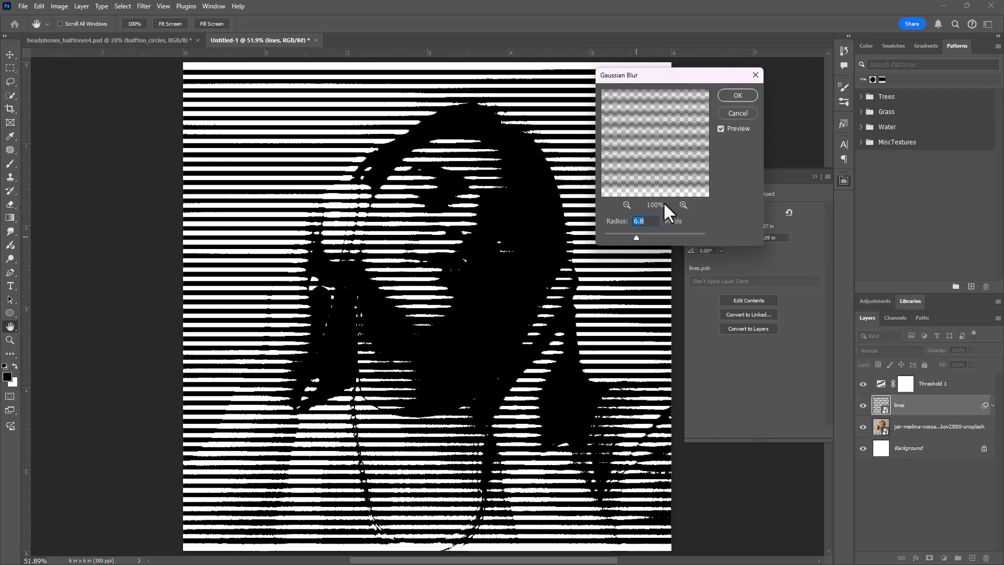
pyautogui.moveTo(637, 236); pyautogui.dragTo(638, 235)
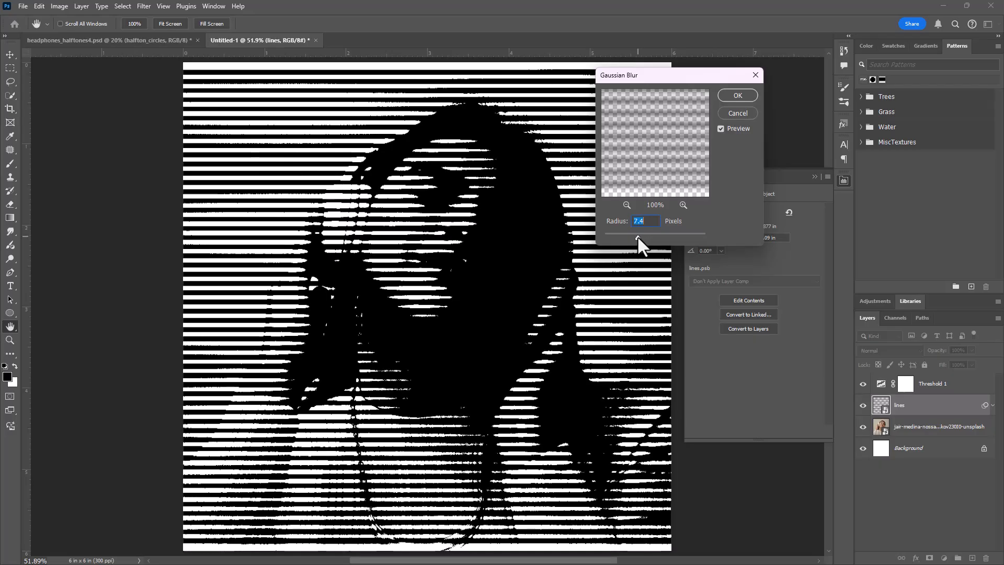
pyautogui.click(740, 94)
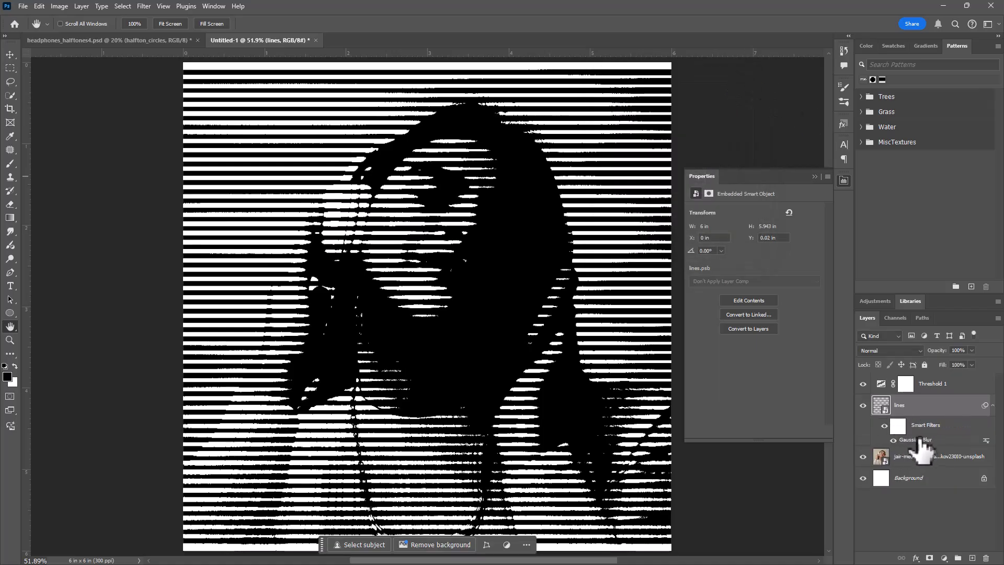
pyautogui.click(884, 385)
pyautogui.moveTo(750, 271); pyautogui.dragTo(728, 262)
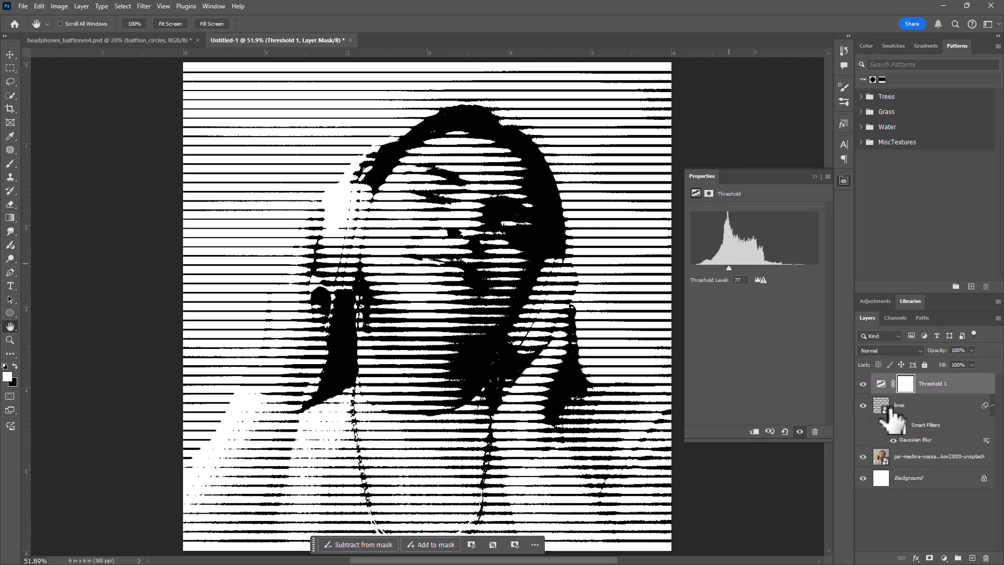
# Add a Levels adjustment directly above the photo layer with input levels 40 and 191 and output levels 32 and 225.
pyautogui.click(899, 459)
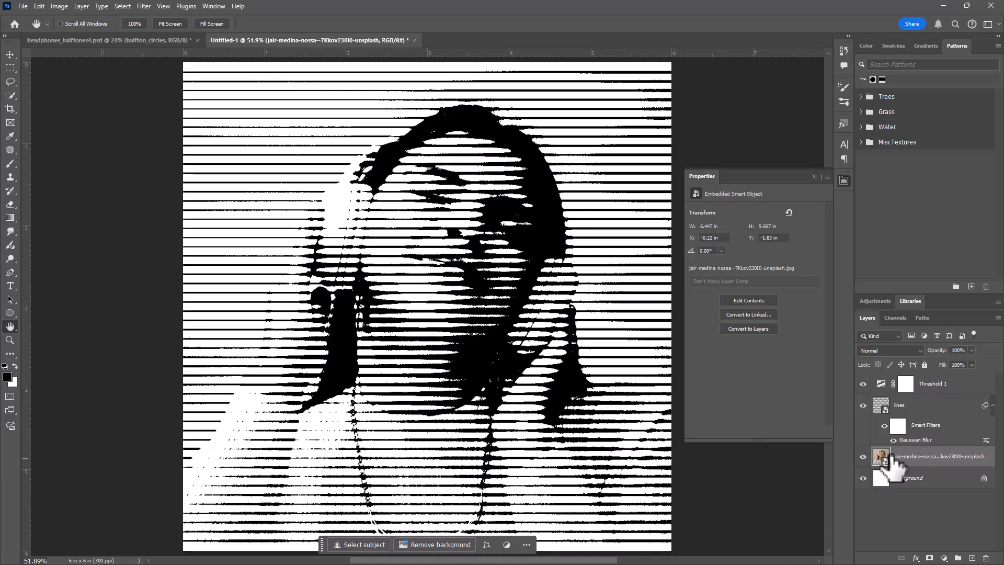
pyautogui.click(944, 558)
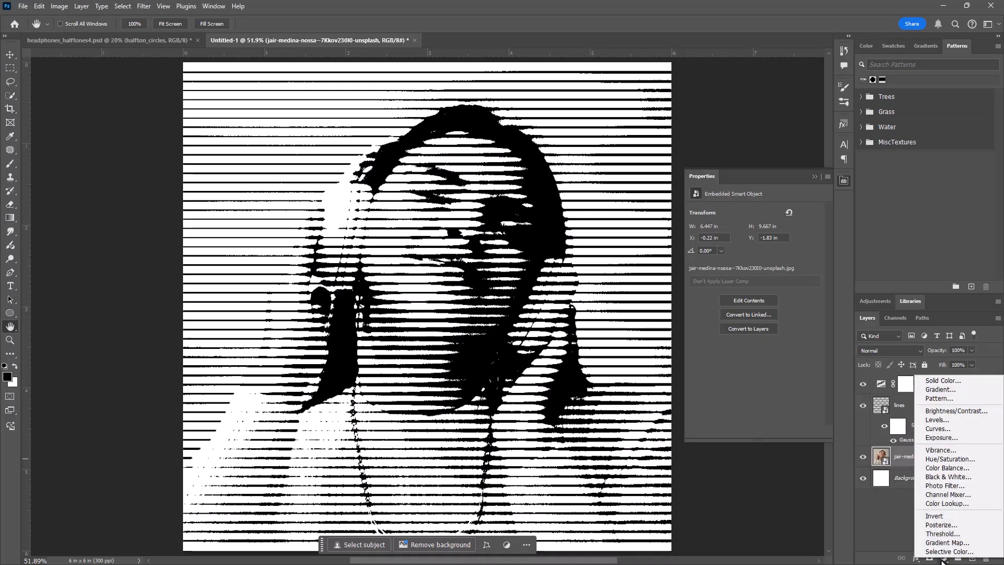
pyautogui.click(952, 420)
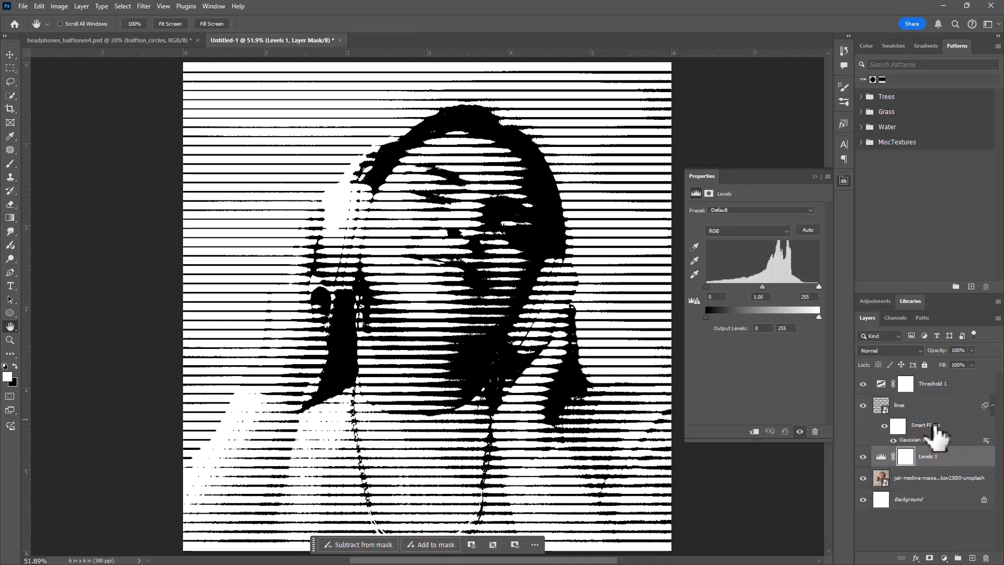
pyautogui.moveTo(706, 287); pyautogui.dragTo(723, 286)
pyautogui.moveTo(814, 285); pyautogui.dragTo(789, 282)
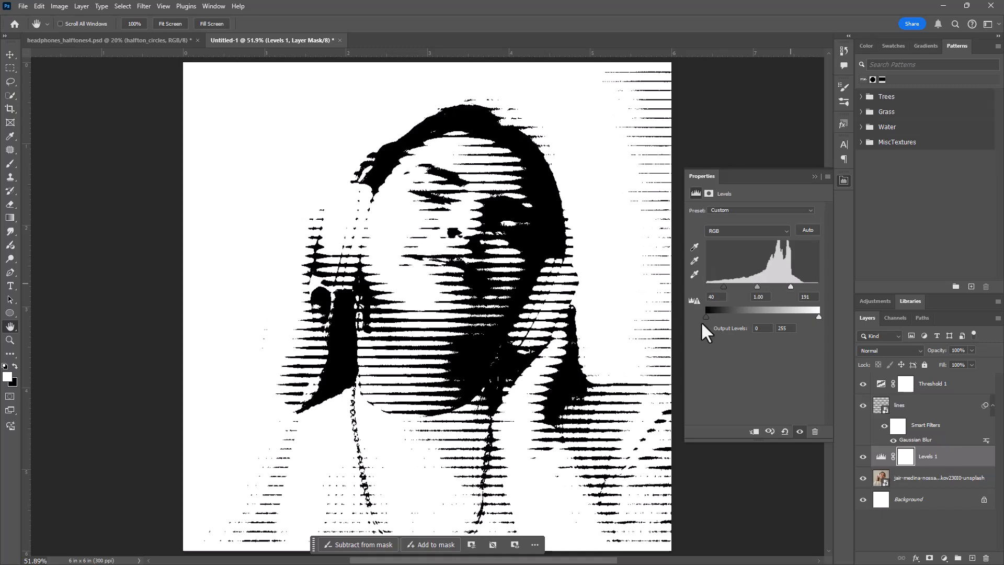
pyautogui.moveTo(706, 315)
pyautogui.mouseDown()
pyautogui.moveTo(763, 316)
pyautogui.moveTo(719, 313)
pyautogui.mouseUp()
pyautogui.moveTo(814, 315)
pyautogui.mouseDown()
pyautogui.moveTo(786, 317)
pyautogui.moveTo(804, 315)
pyautogui.mouseUp()
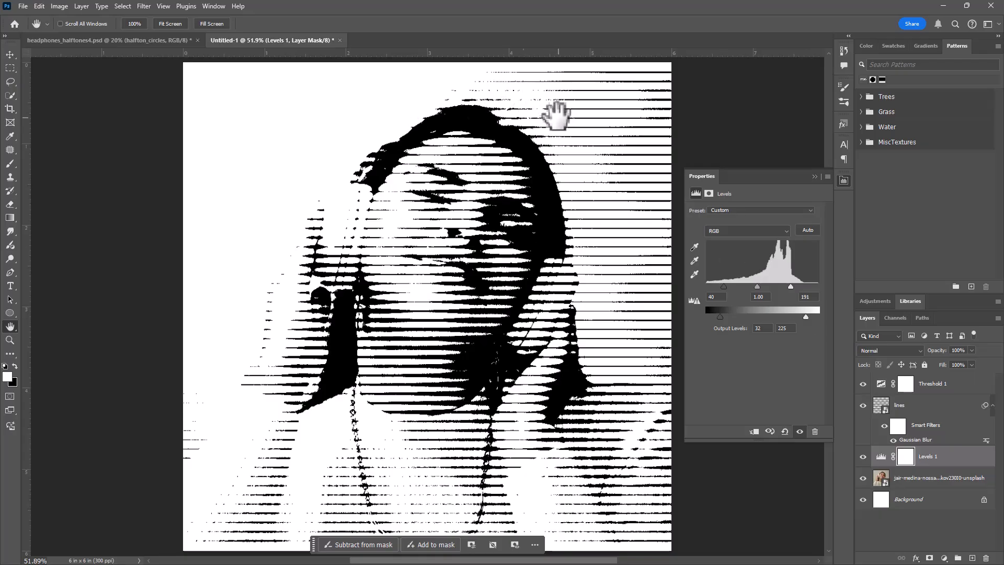
# Apply a Gaussian Blur with a 2.5-pixel radius to the portrait photo layer to smooth the halftone line edges.
pyautogui.click(10, 340)
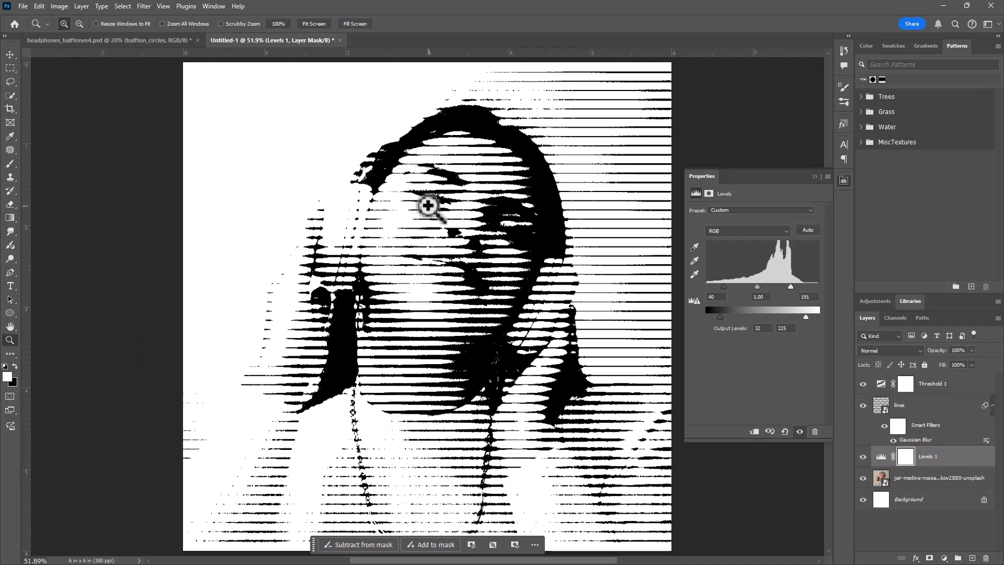
pyautogui.click(429, 201)
pyautogui.click(433, 196)
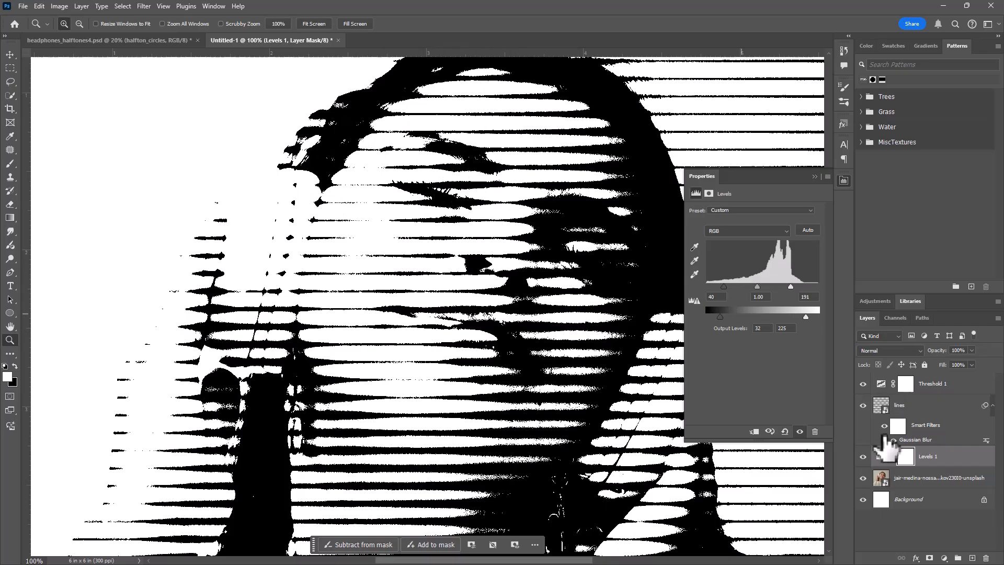
pyautogui.click(884, 480)
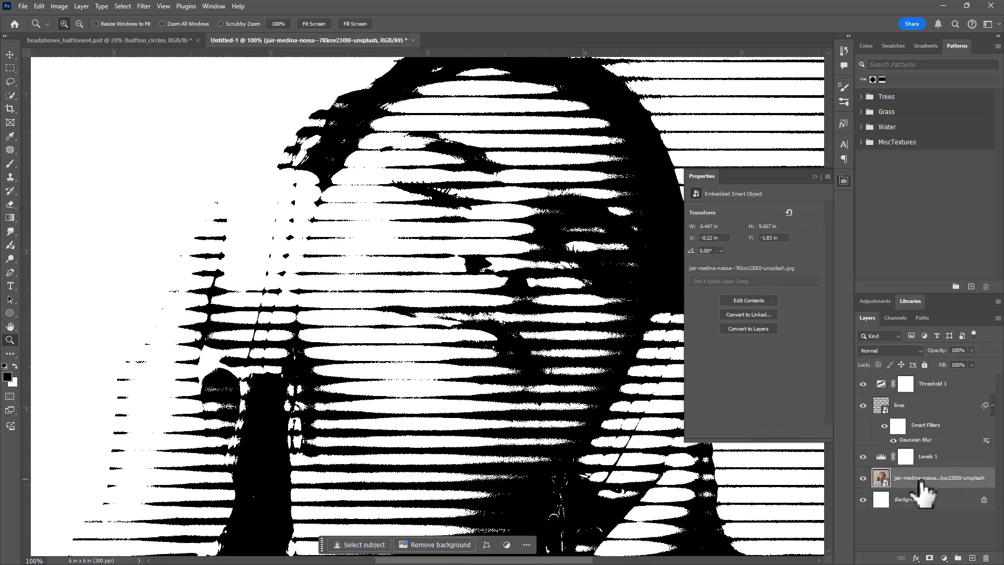
pyautogui.click(147, 5)
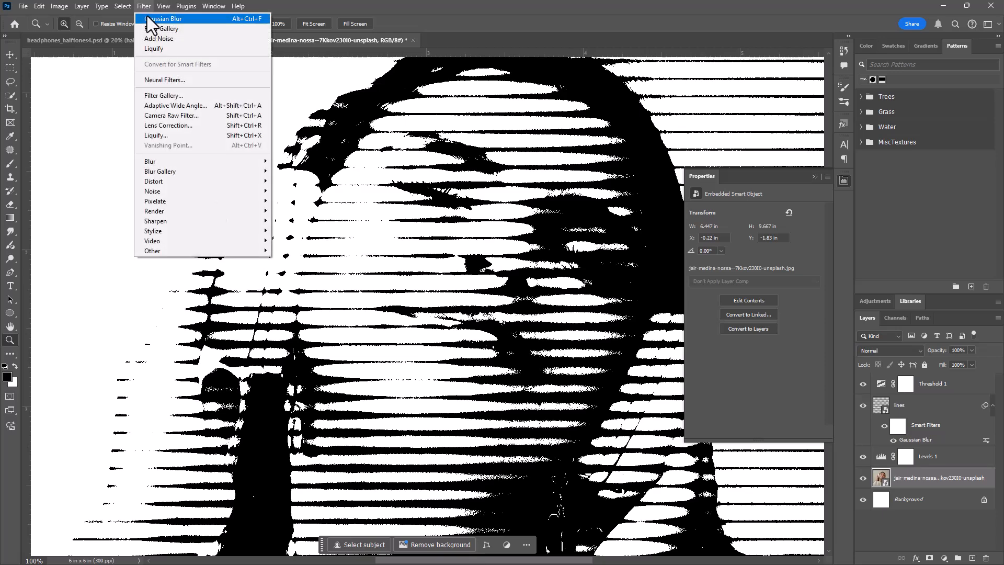
pyautogui.click(147, 18)
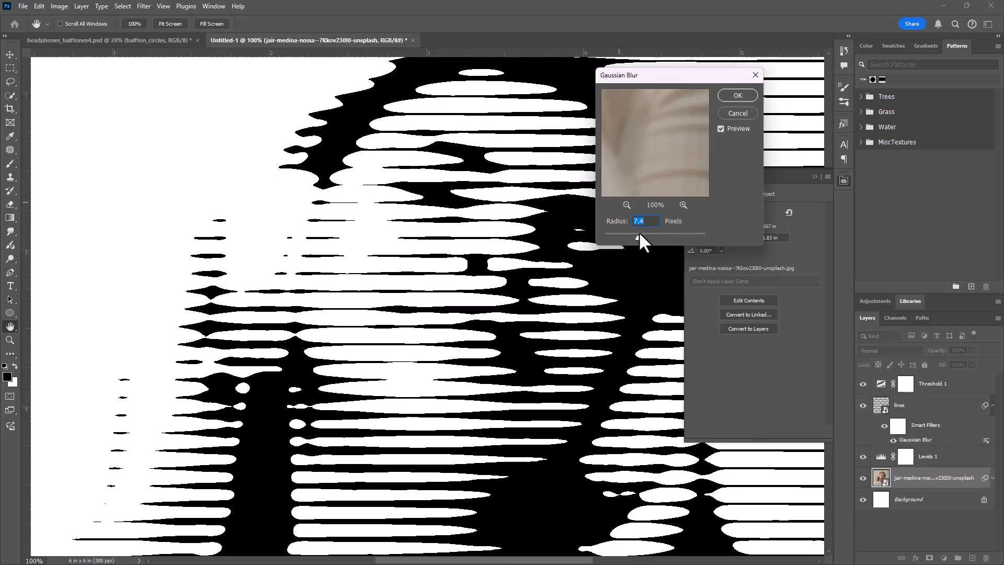
pyautogui.moveTo(638, 237); pyautogui.dragTo(619, 232)
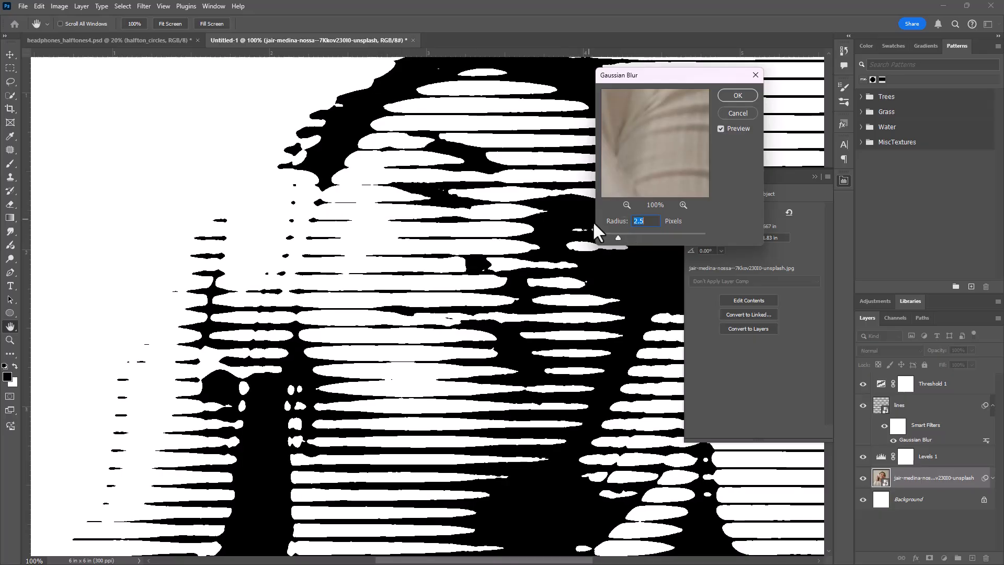
pyautogui.click(738, 95)
pyautogui.press('z')
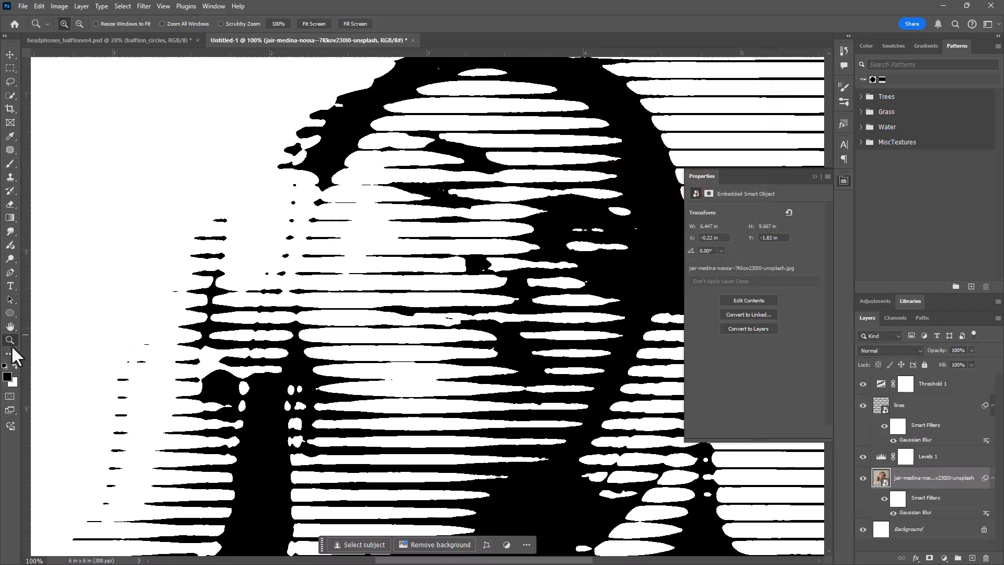
pyautogui.keyDown('alt'); pyautogui.click(585, 284); pyautogui.keyUp('alt')
pyautogui.keyDown('alt'); pyautogui.click(607, 276); pyautogui.keyUp('alt')
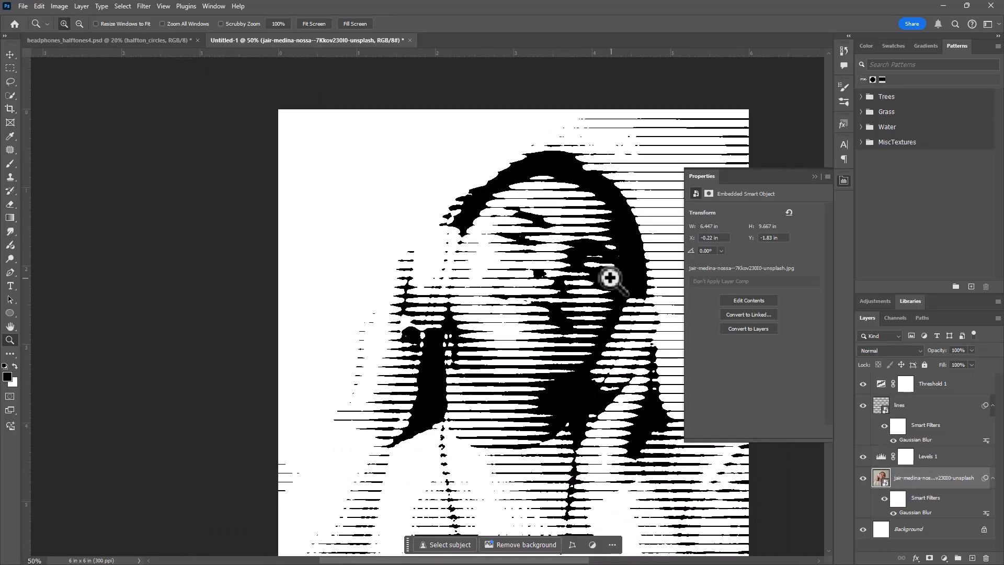
pyautogui.keyDown('alt'); pyautogui.click(601, 324); pyautogui.keyUp('alt')
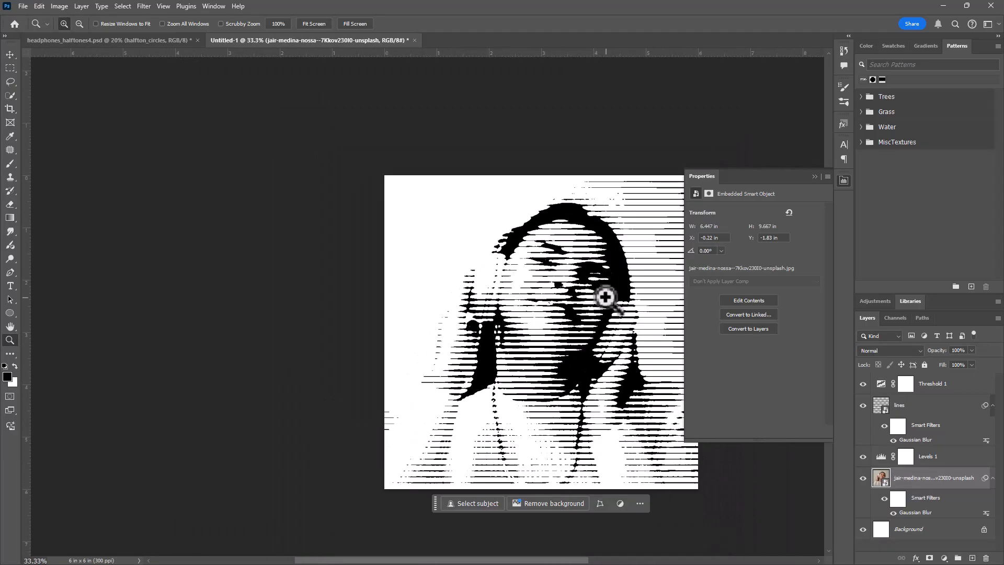
# Examine the halftone up close, comparing it with the lines layer's smart filters and the Levels adjustment switched off and on.
pyautogui.click(844, 181)
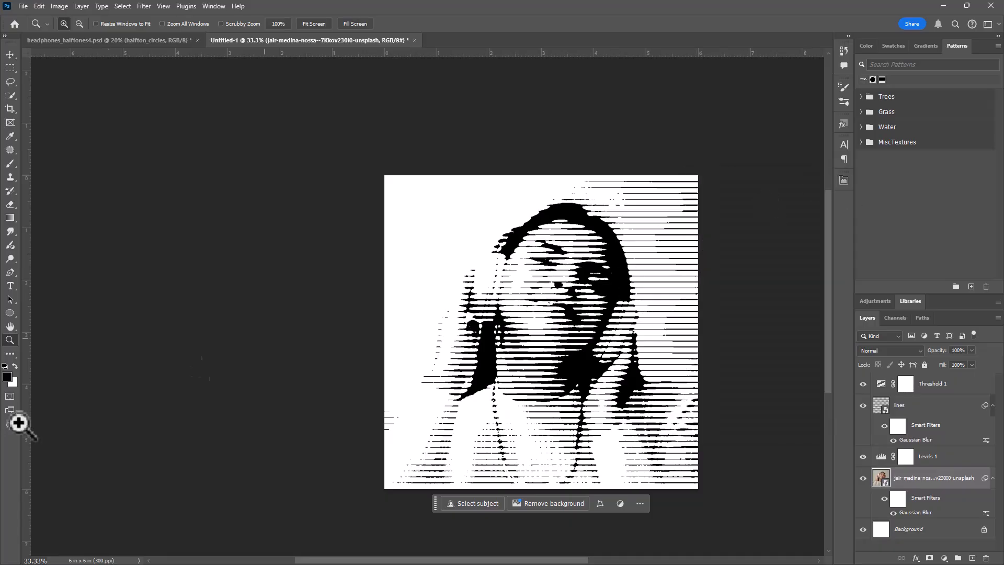
pyautogui.click(559, 310)
pyautogui.moveTo(572, 365); pyautogui.dragTo(519, 323)
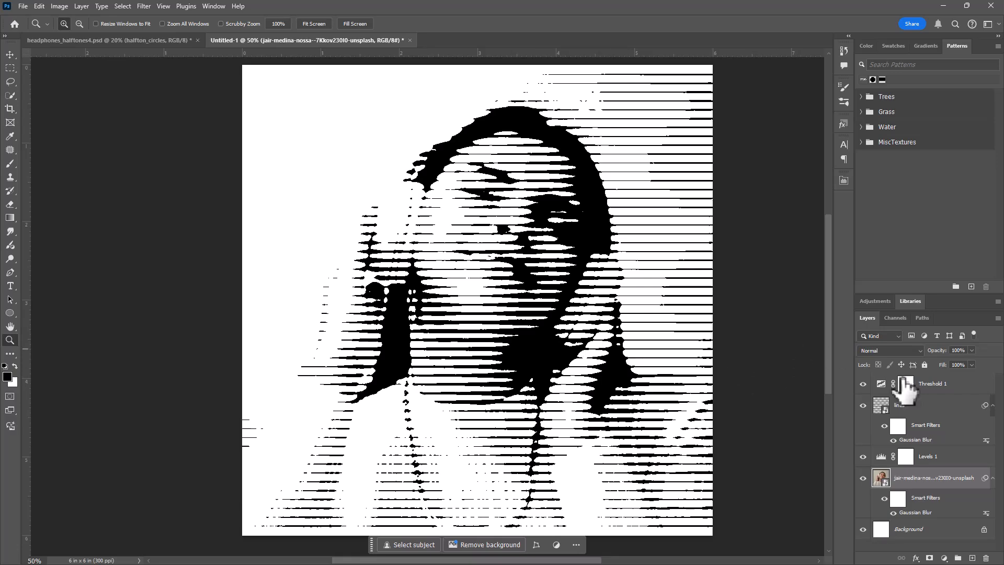
pyautogui.click(938, 382)
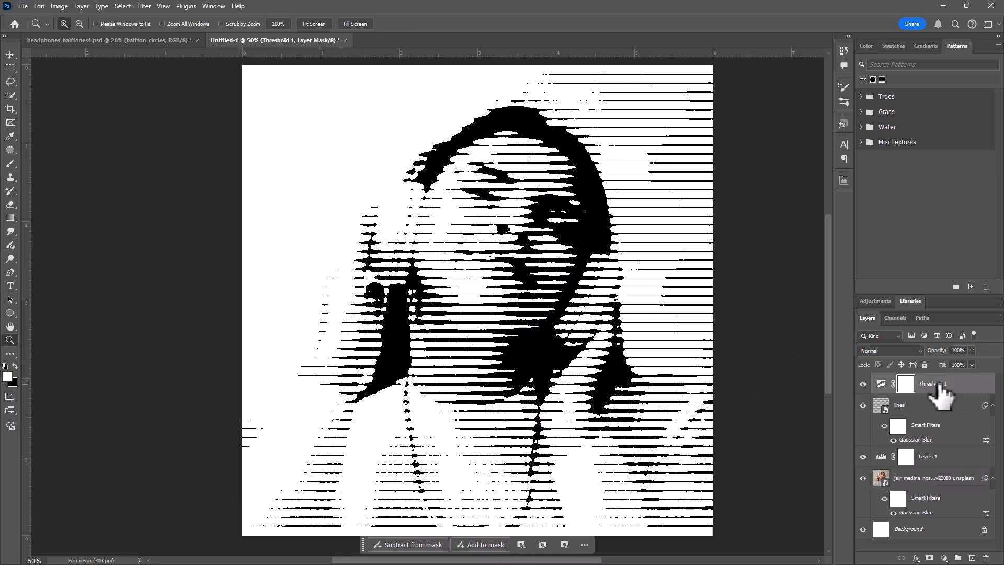
pyautogui.click(918, 409)
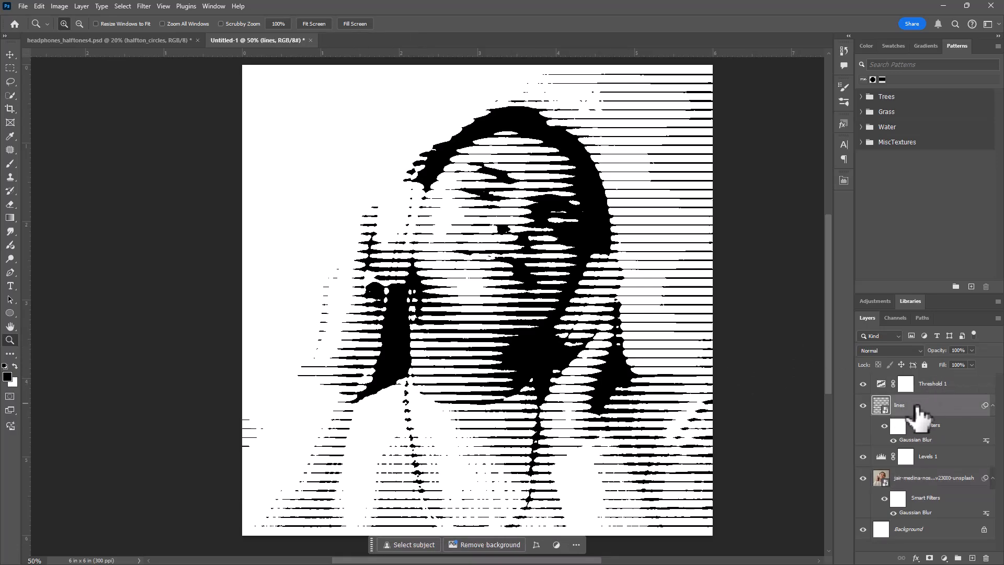
pyautogui.click(884, 426)
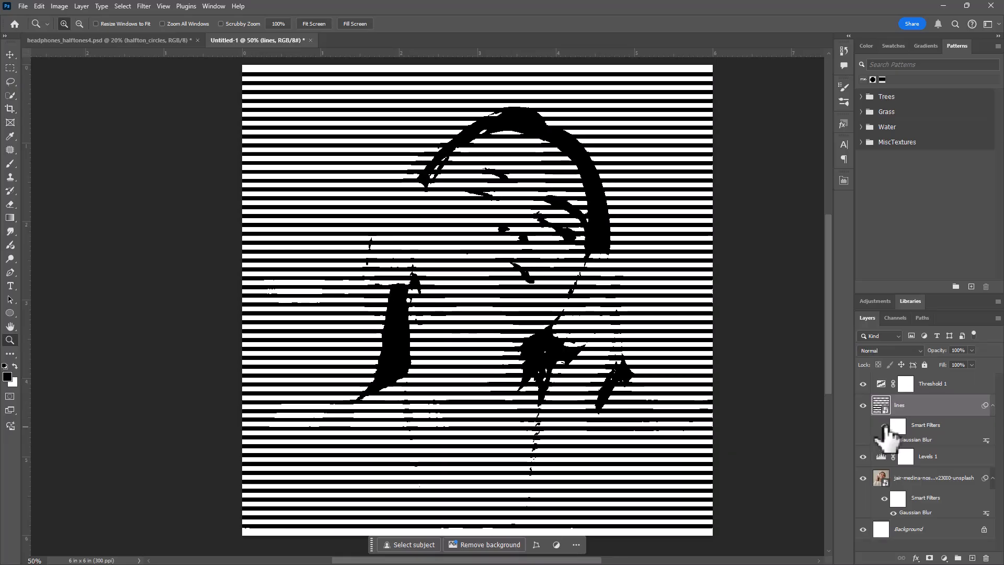
pyautogui.click(884, 426)
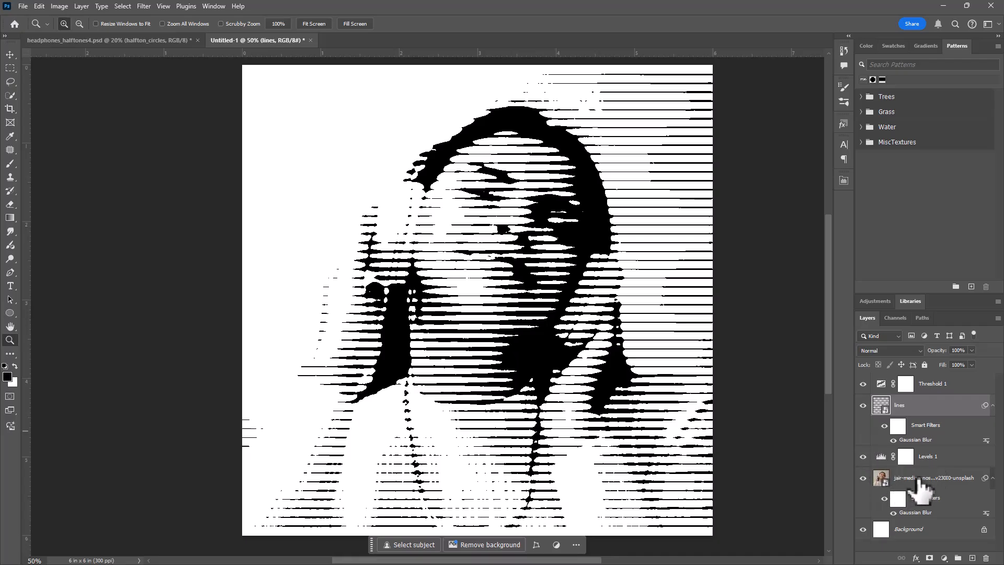
pyautogui.click(863, 455)
pyautogui.click(863, 456)
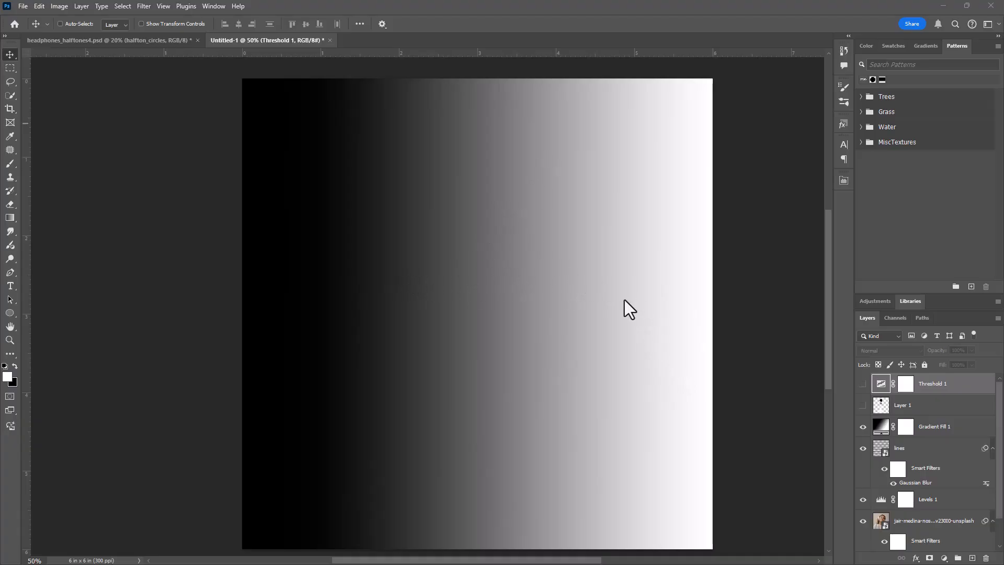
# Show the Threshold adjustment over the gradient fill and set its threshold level to 113.
pyautogui.click(864, 384)
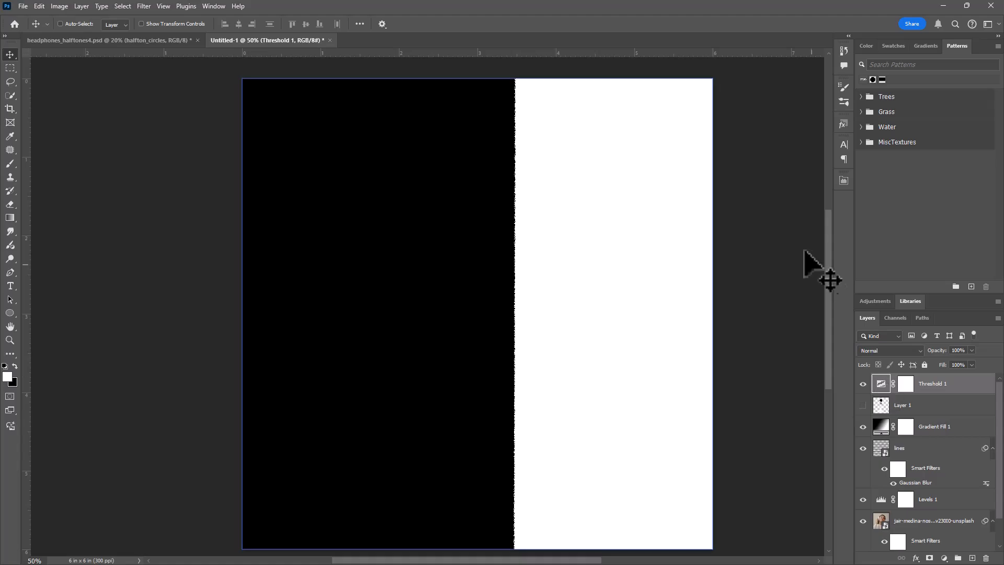
pyautogui.doubleClick(881, 383)
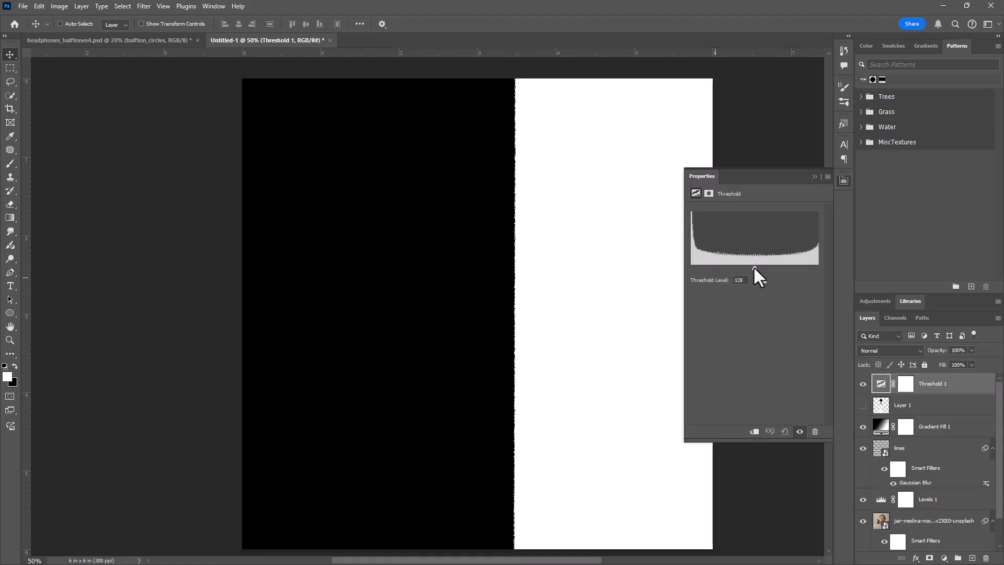
pyautogui.moveTo(754, 267)
pyautogui.mouseDown()
pyautogui.moveTo(687, 259)
pyautogui.moveTo(822, 266)
pyautogui.moveTo(746, 261)
pyautogui.mouseUp()
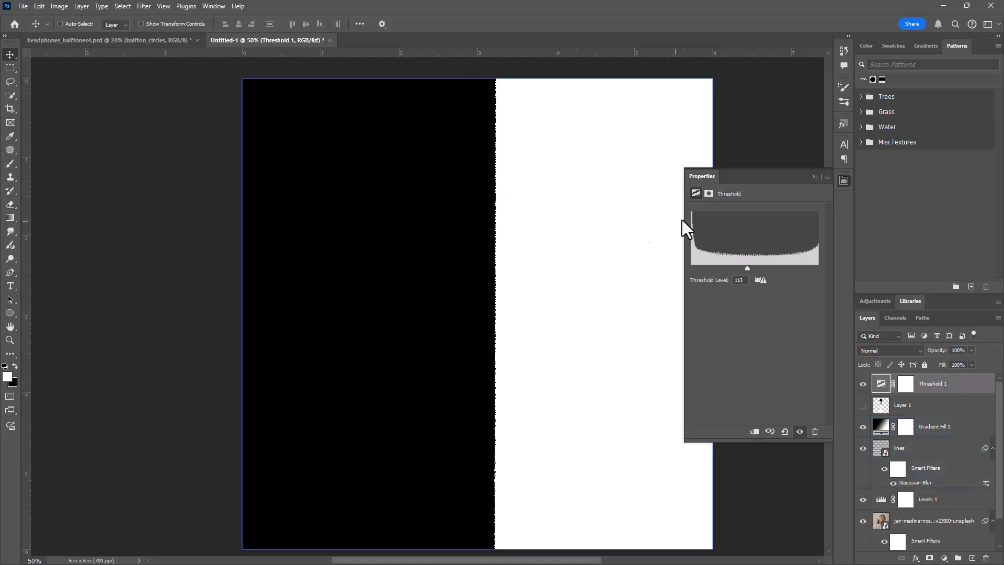
# Hide the Threshold adjustment, then show and select Layer 1 with the hard and soft circles over the gradient.
pyautogui.click(863, 384)
pyautogui.click(864, 406)
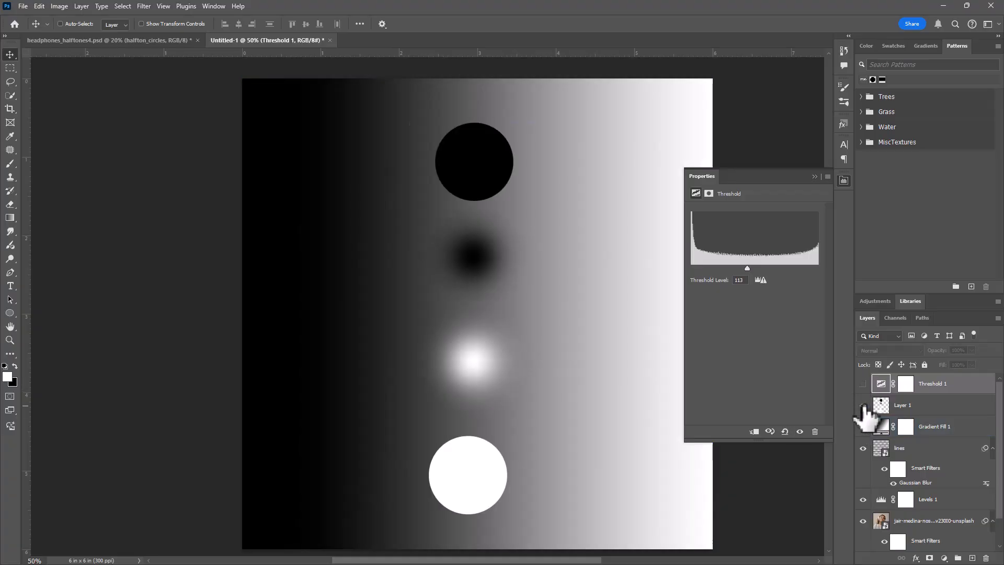
pyautogui.click(878, 410)
pyautogui.click(928, 413)
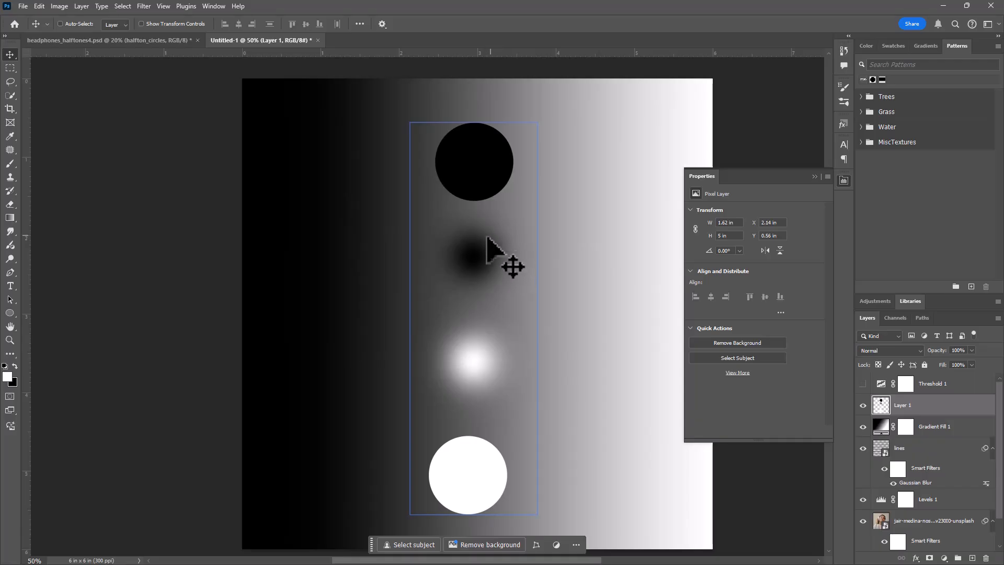
# Show the Threshold adjustment over the circles and gradient, try a level of 138, and set it to 52.
pyautogui.click(863, 384)
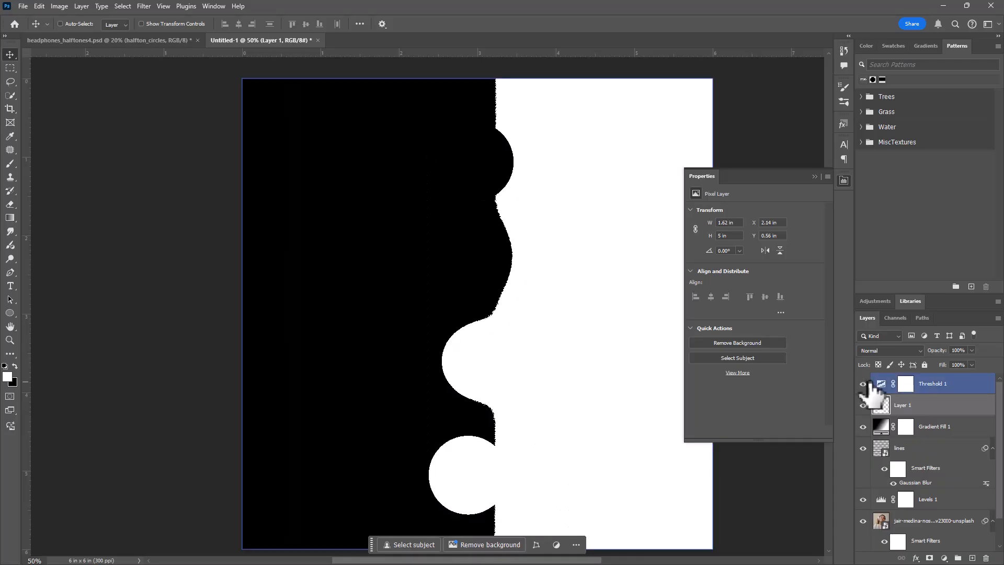
pyautogui.click(906, 385)
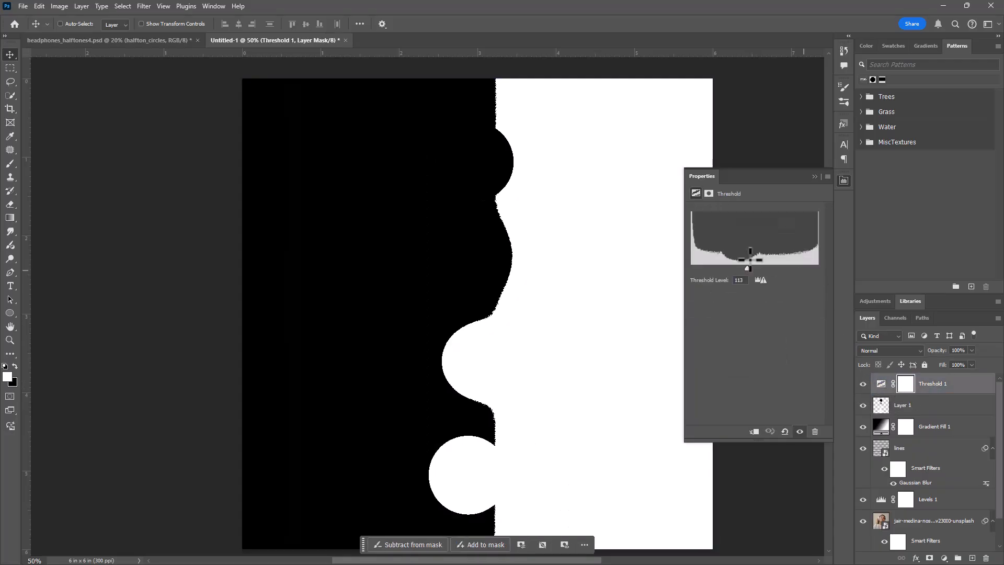
pyautogui.moveTo(749, 268)
pyautogui.mouseDown()
pyautogui.moveTo(726, 258)
pyautogui.moveTo(758, 255)
pyautogui.mouseUp()
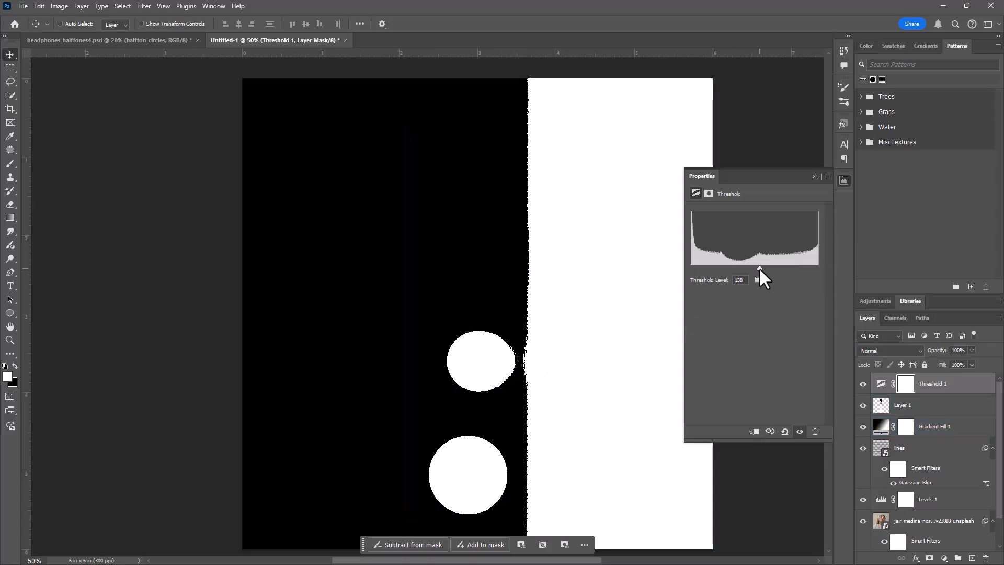
pyautogui.moveTo(759, 267); pyautogui.dragTo(716, 250)
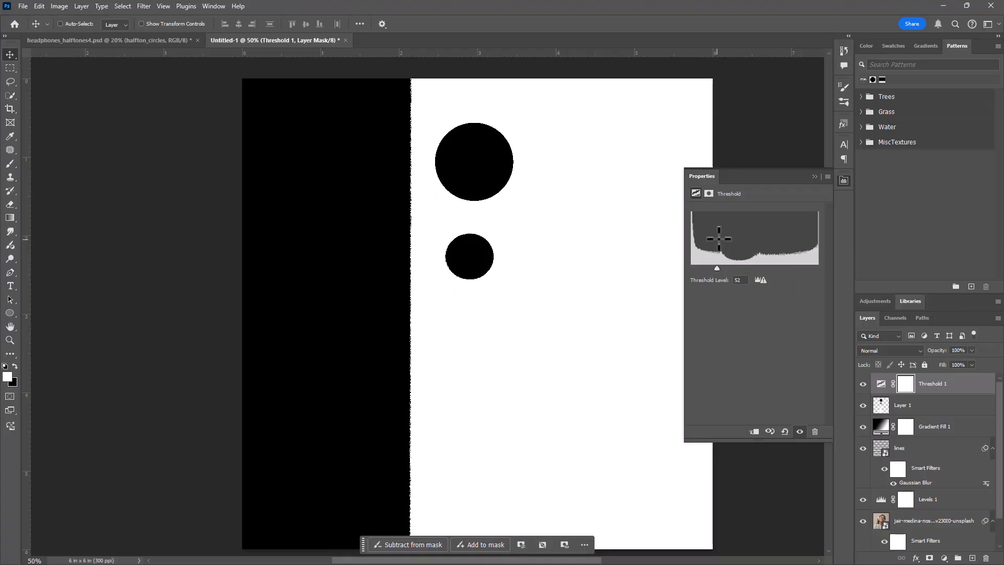
# Delete the circles layer (Layer 1) and the Gradient Fill 1 layer together.
pyautogui.moveTo(902, 405); pyautogui.dragTo(903, 415)
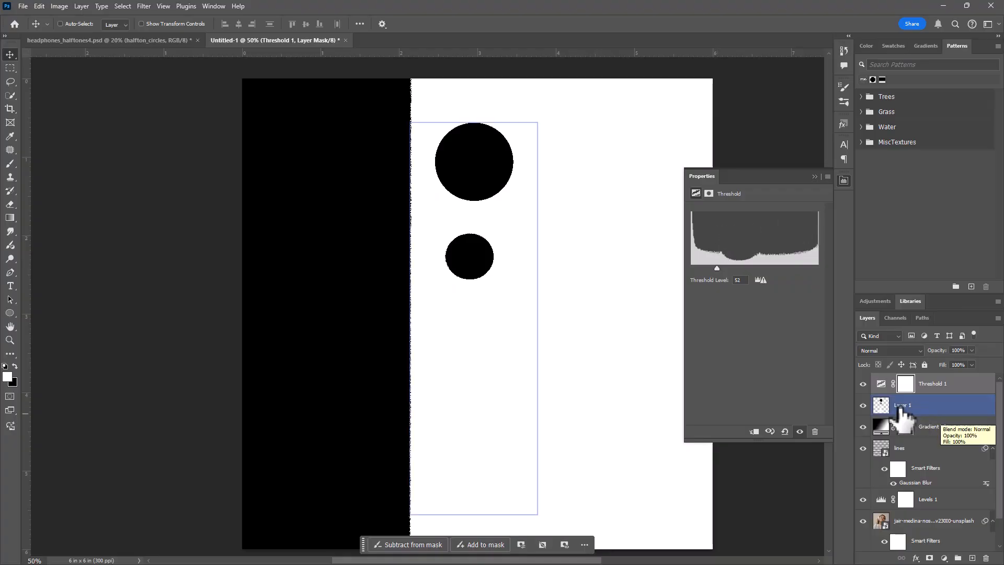
pyautogui.click(916, 406)
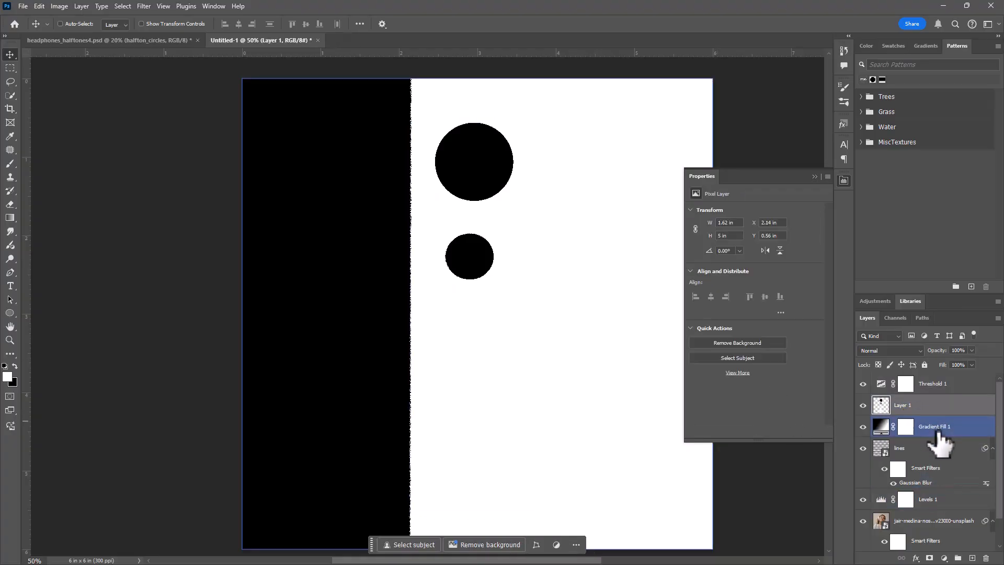
pyautogui.keyDown('shift'); pyautogui.click(944, 432); pyautogui.keyUp('shift')
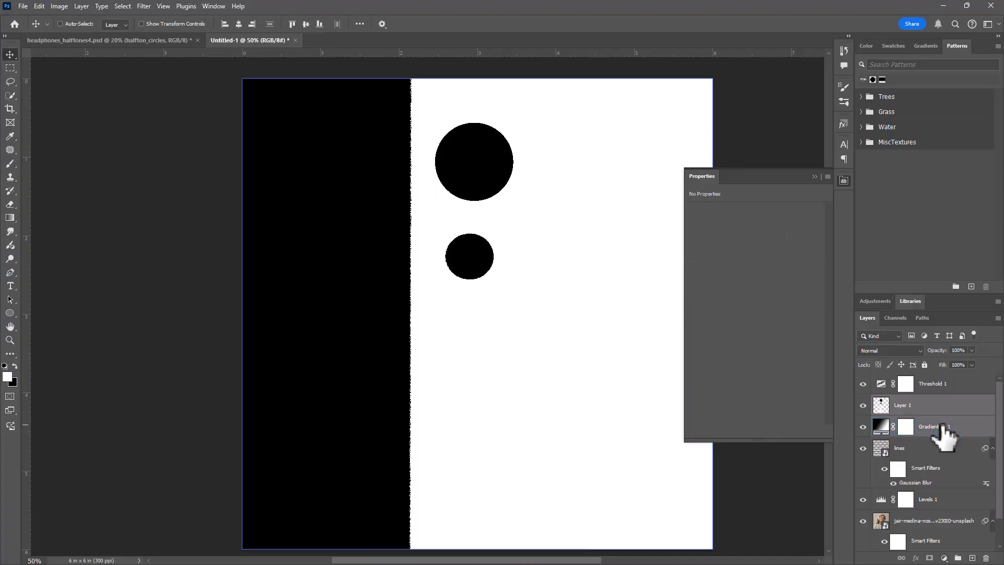
pyautogui.press('Delete')
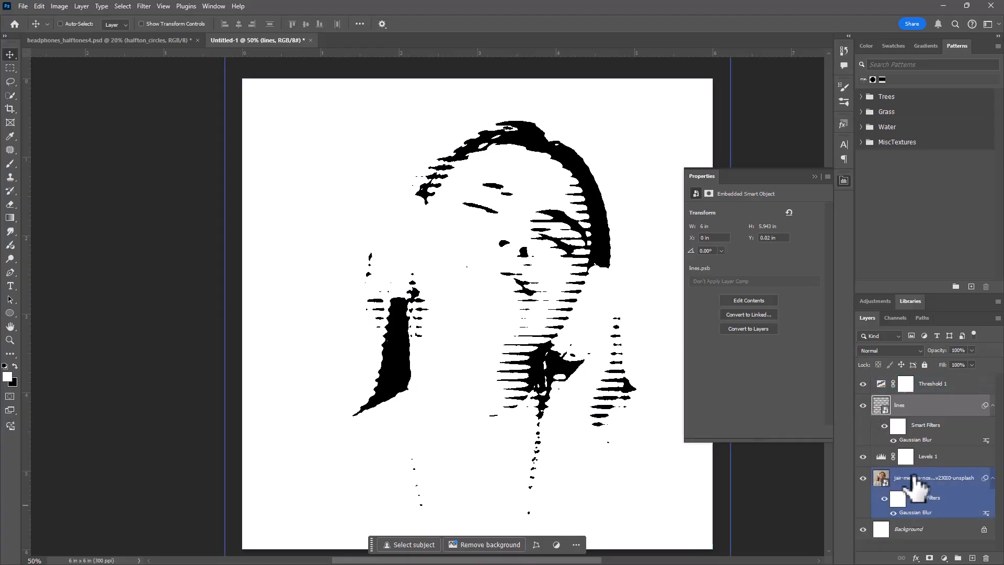
# Hide the lines layer and the Levels and Threshold adjustments, keeping the portrait photo layer selected.
pyautogui.click(912, 478)
pyautogui.click(863, 406)
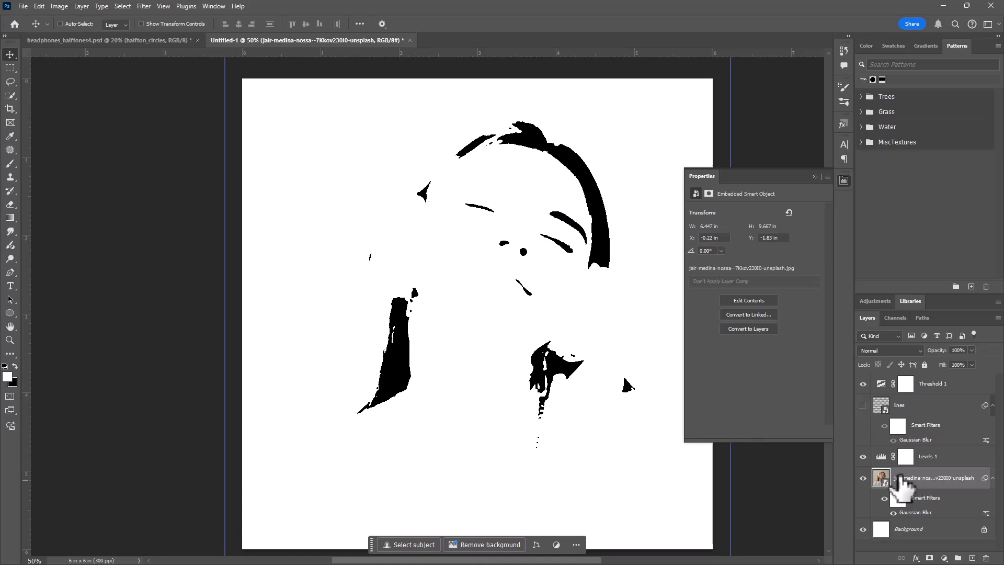
pyautogui.click(871, 458)
pyautogui.click(863, 457)
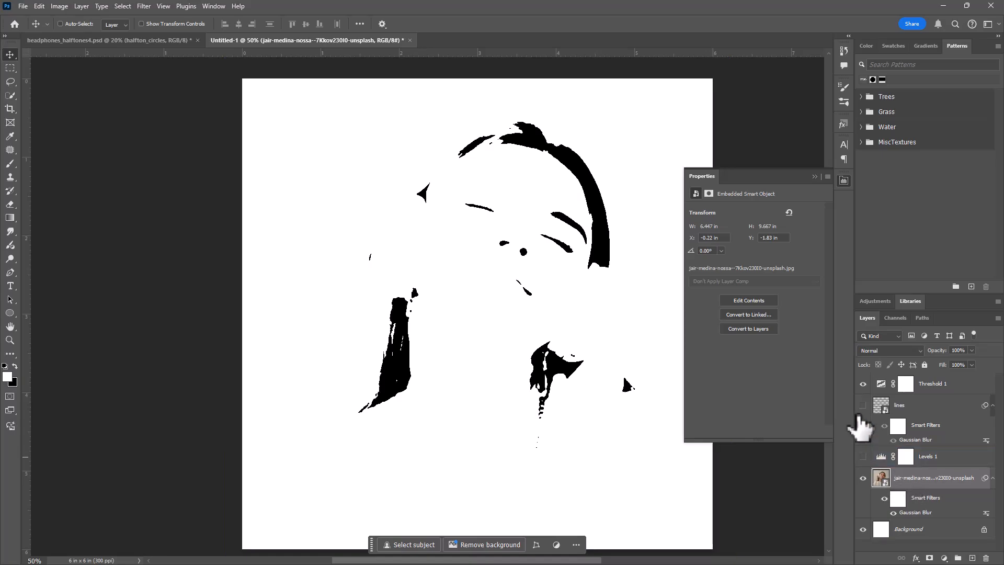
pyautogui.click(862, 384)
pyautogui.keyDown('ctrl'); pyautogui.click(881, 478); pyautogui.keyUp('ctrl')
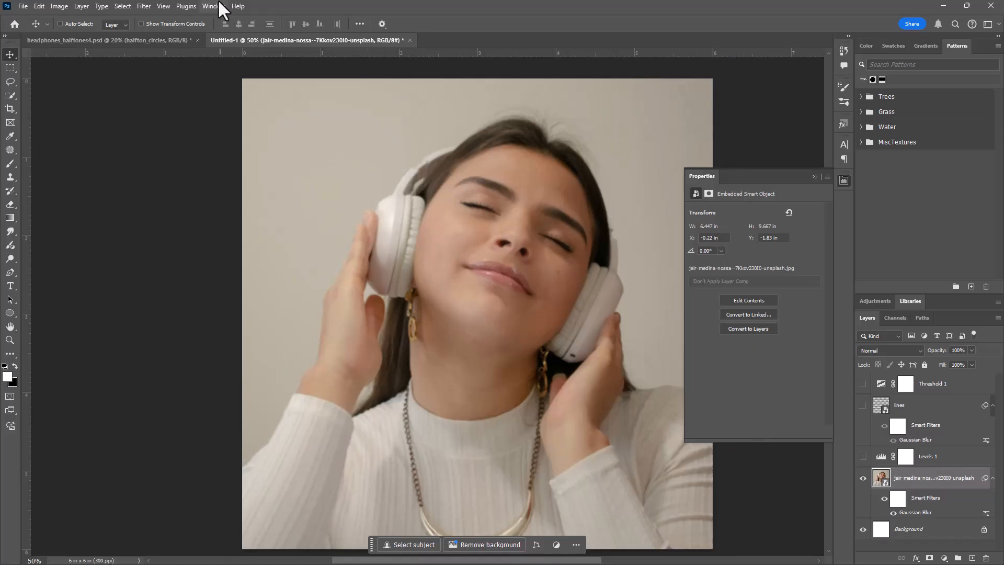
# Apply the Filter Gallery's Halftone Pattern to the portrait photo layer with size 5, contrast 17 and the Dot pattern type.
pyautogui.click(143, 4)
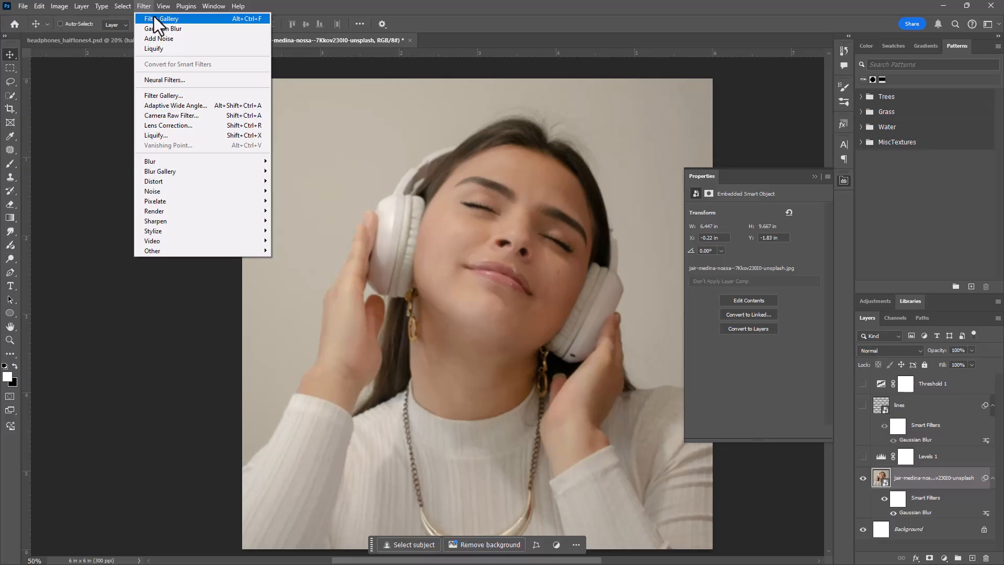
pyautogui.click(154, 17)
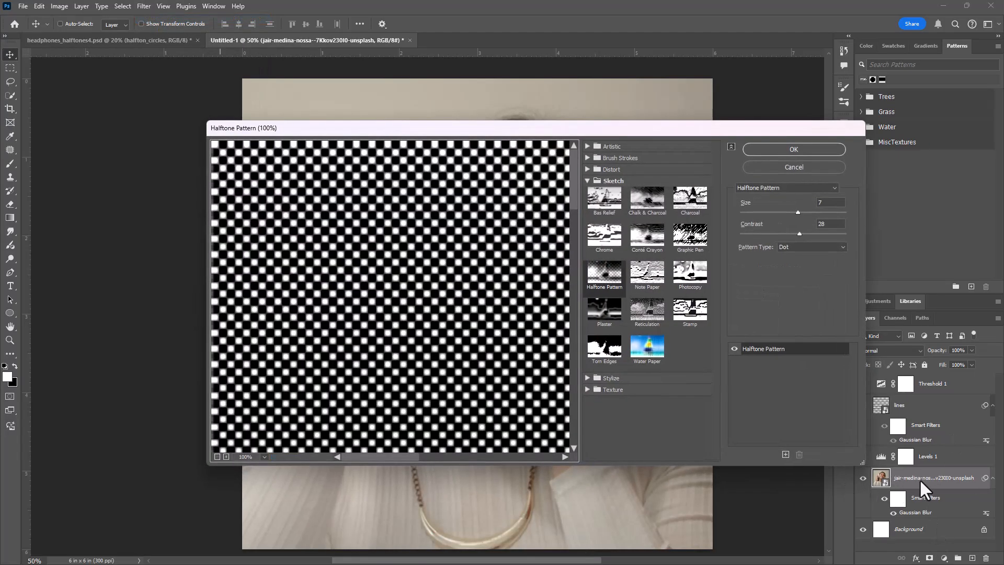
pyautogui.moveTo(679, 127); pyautogui.dragTo(741, 92)
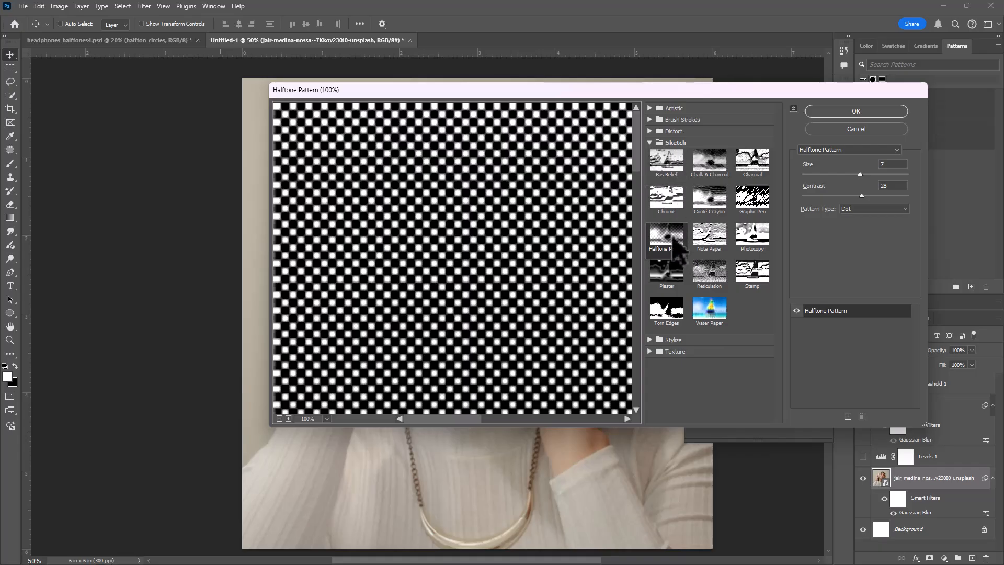
pyautogui.moveTo(858, 174)
pyautogui.mouseDown()
pyautogui.moveTo(844, 175)
pyautogui.moveTo(869, 175)
pyautogui.moveTo(829, 175)
pyautogui.moveTo(841, 177)
pyautogui.mouseUp()
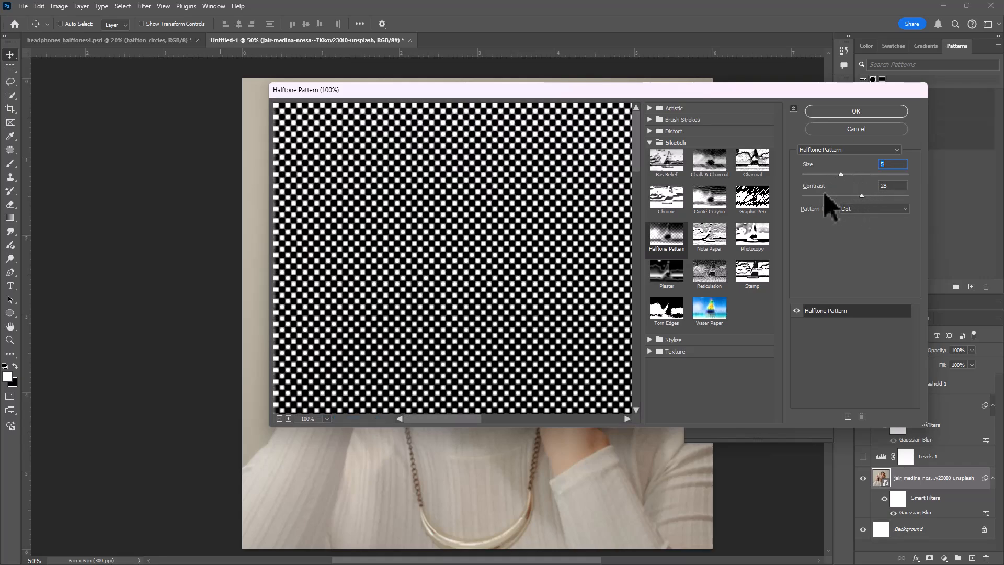
pyautogui.click(835, 195)
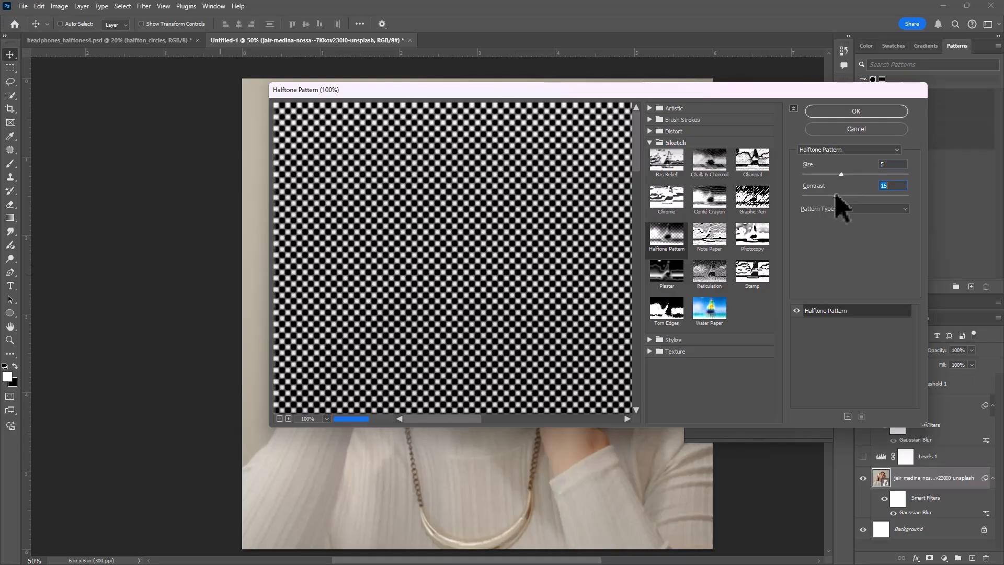
pyautogui.click(867, 209)
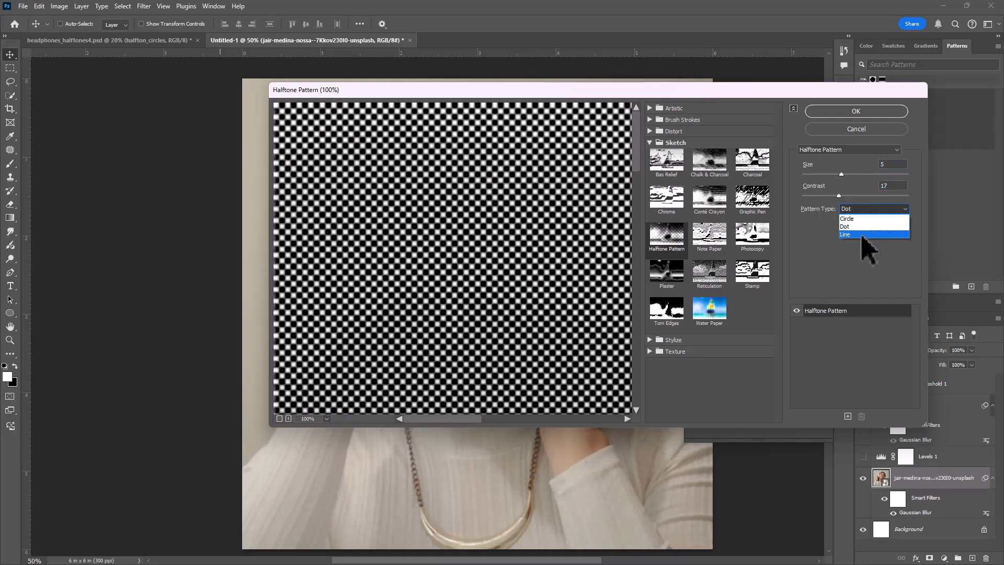
pyautogui.click(861, 234)
pyautogui.click(869, 210)
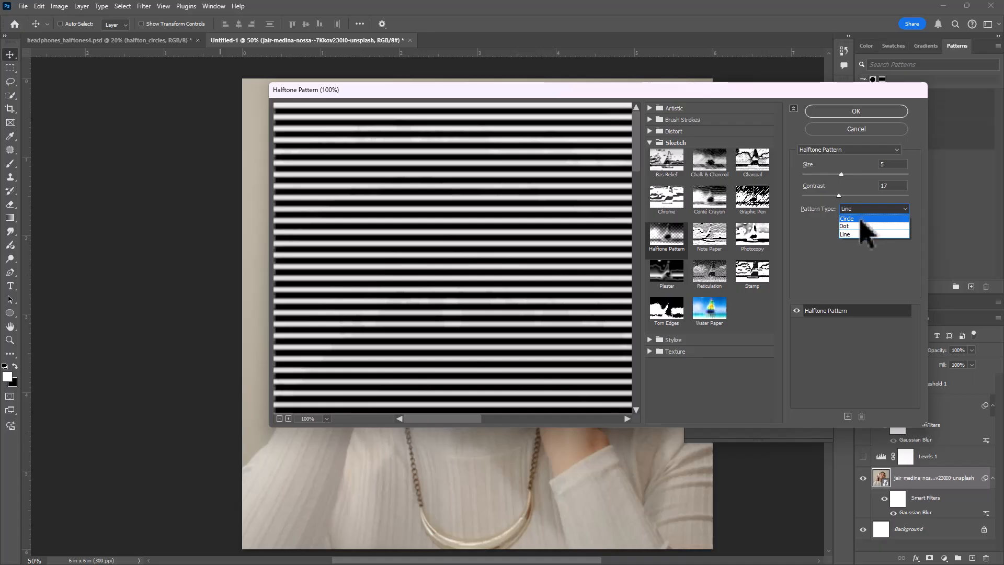
pyautogui.click(857, 226)
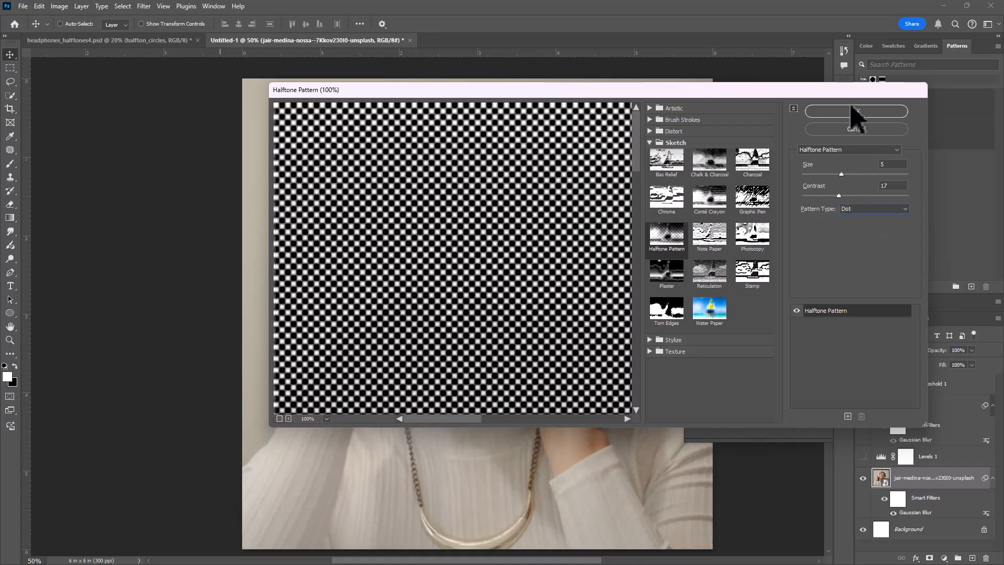
pyautogui.click(854, 112)
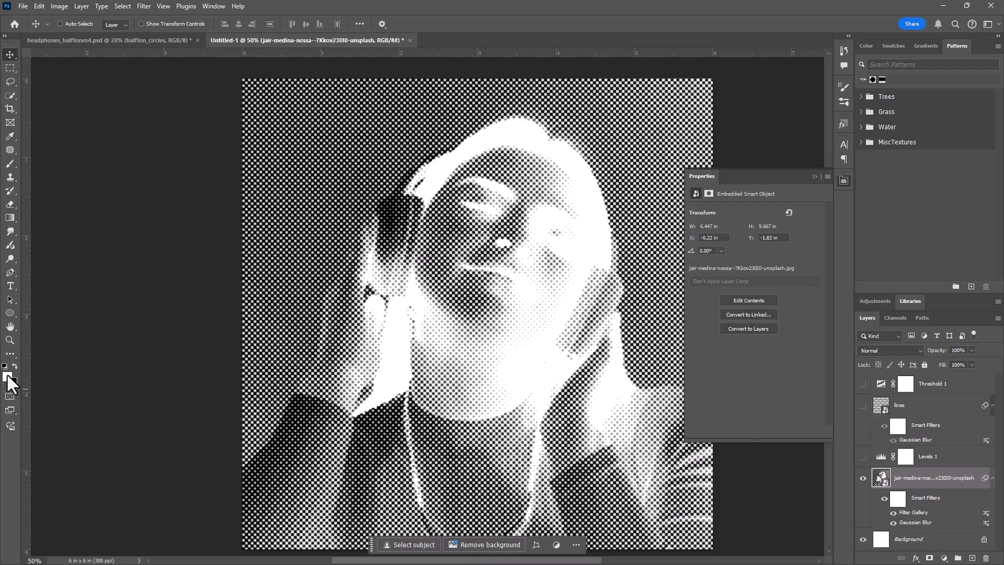
# Undo the Filter Gallery effect and swap the colors to make the foreground black and the background white.
pyautogui.click(40, 6)
pyautogui.click(42, 18)
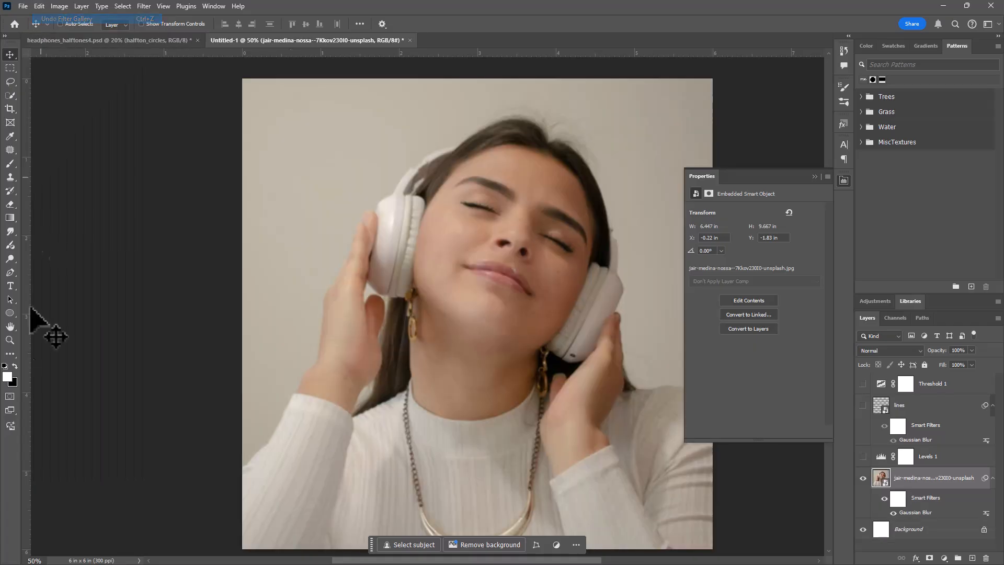
pyautogui.click(14, 366)
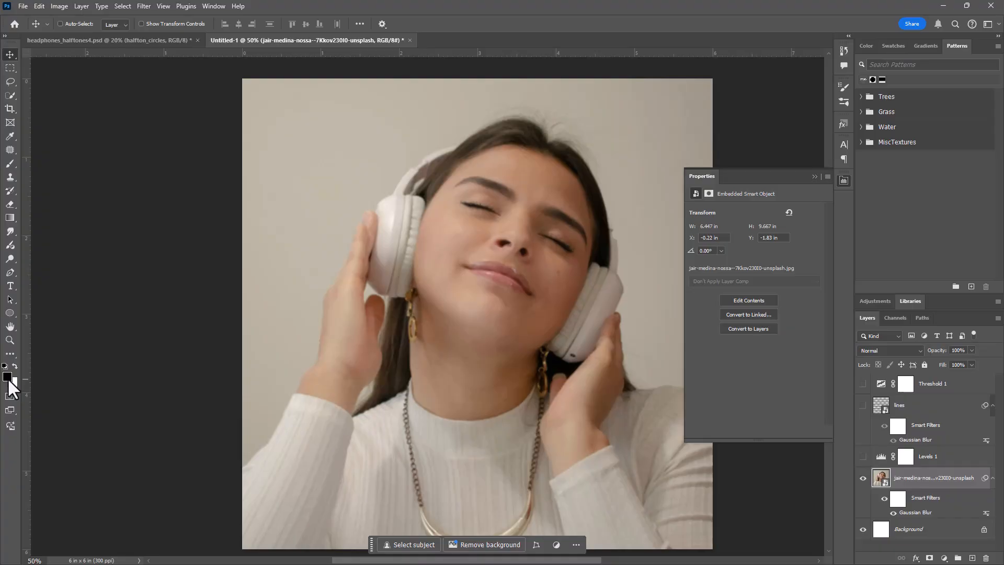
# Apply the Filter Gallery's Halftone Pattern to the portrait photo layer with size 5, contrast 17 and the Dot pattern type, and inspect the dots.
pyautogui.click(145, 6)
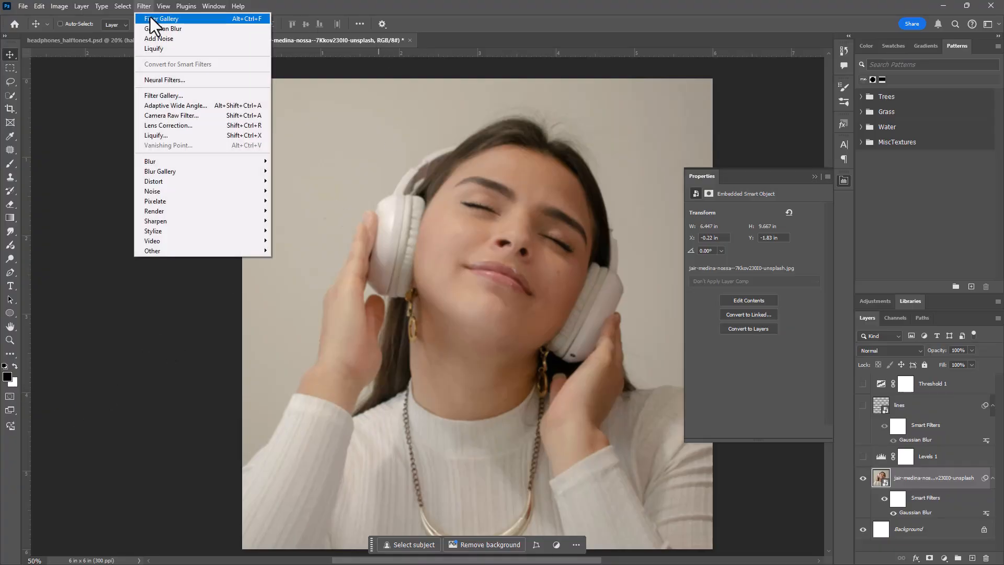
pyautogui.click(149, 17)
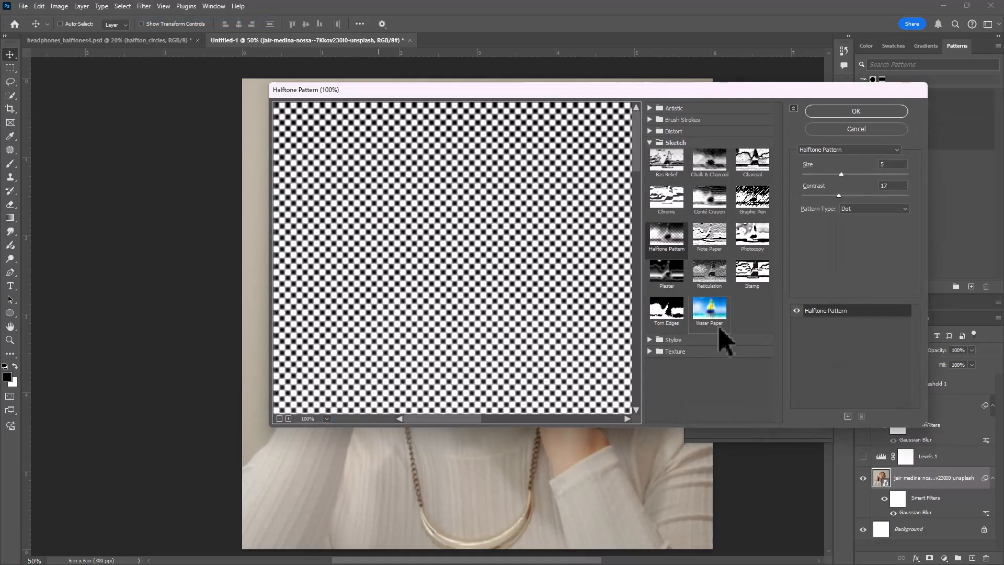
pyautogui.click(856, 111)
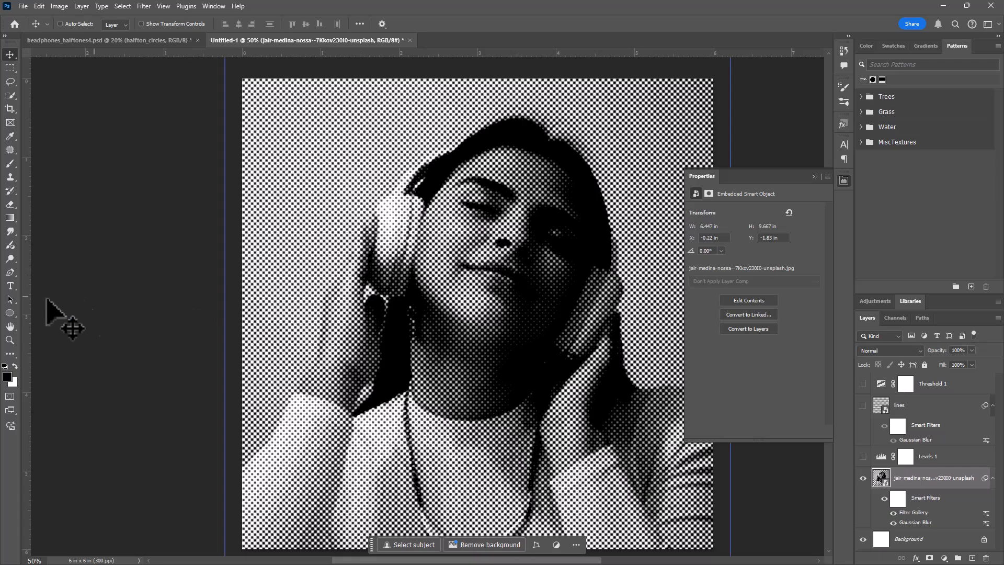
pyautogui.click(10, 340)
pyautogui.click(528, 263)
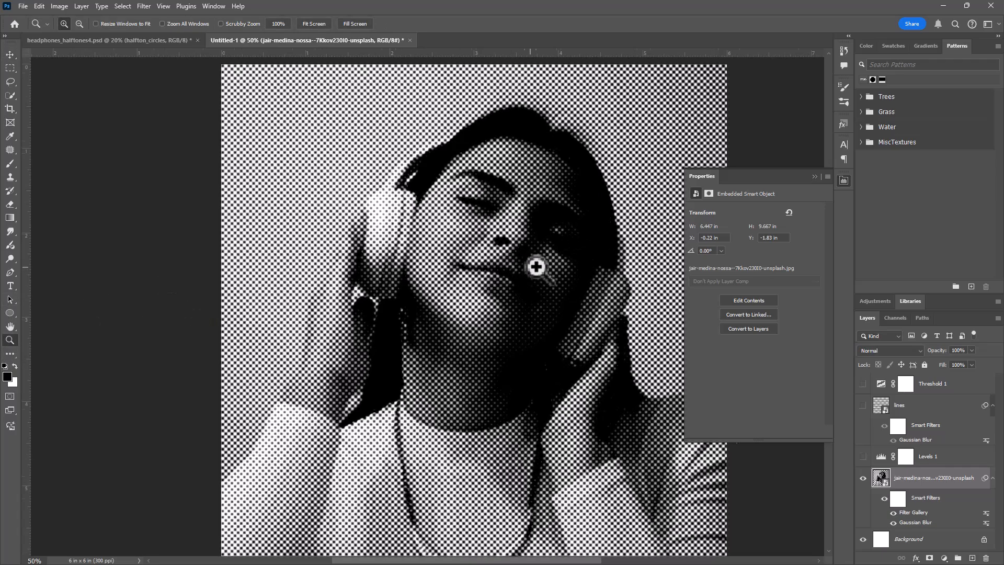
pyautogui.click(559, 258)
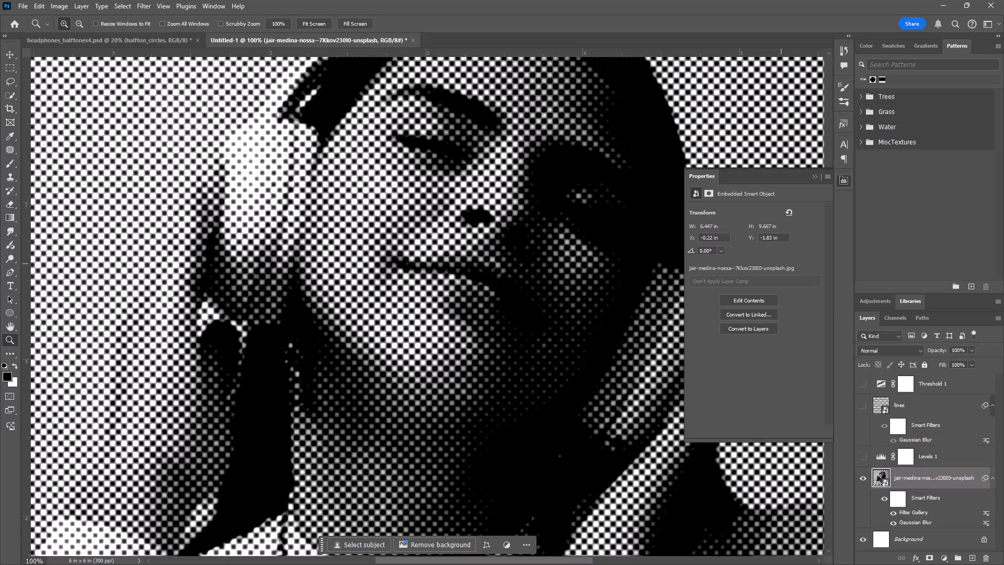
pyautogui.scroll(1, 912, 459)
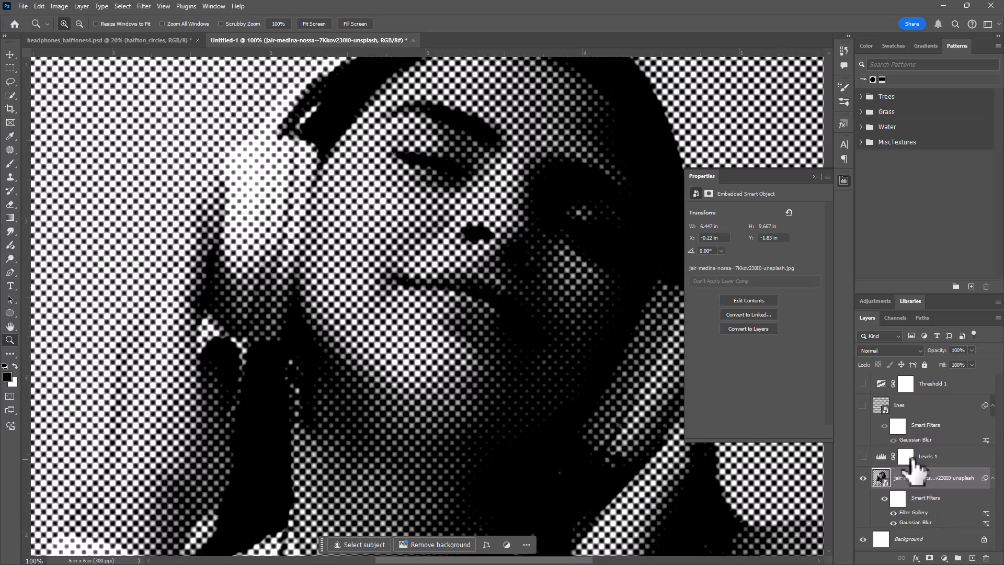
# Show the Threshold 1 adjustment layer and set its threshold level to 86.
pyautogui.click(863, 384)
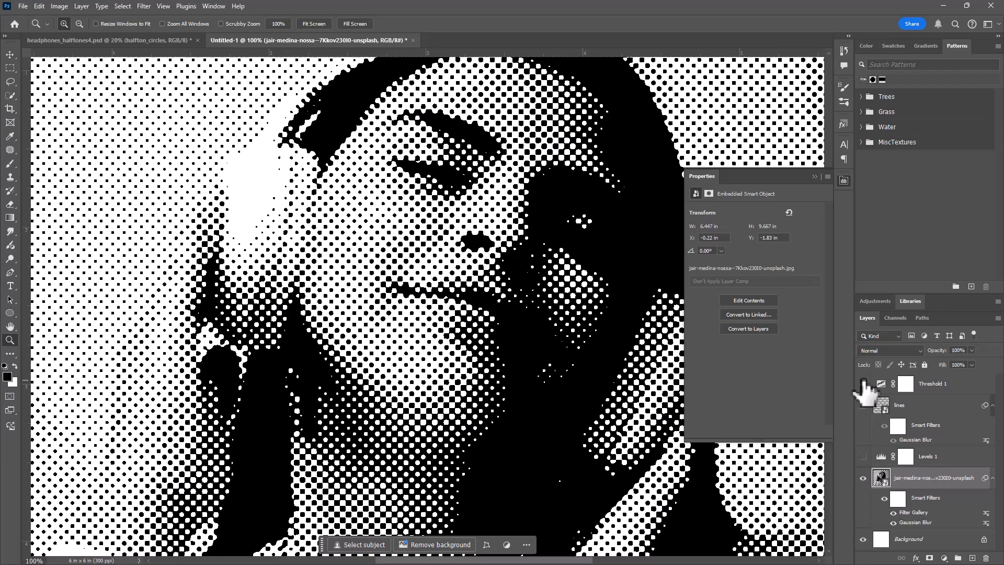
pyautogui.click(886, 384)
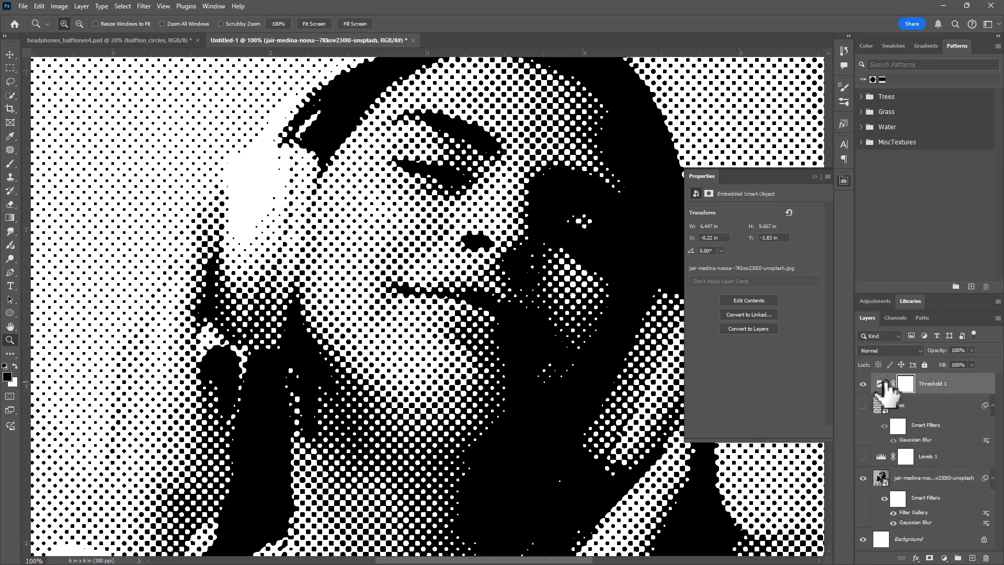
pyautogui.moveTo(732, 265)
pyautogui.mouseDown()
pyautogui.moveTo(707, 261)
pyautogui.moveTo(743, 261)
pyautogui.moveTo(733, 256)
pyautogui.mouseUp()
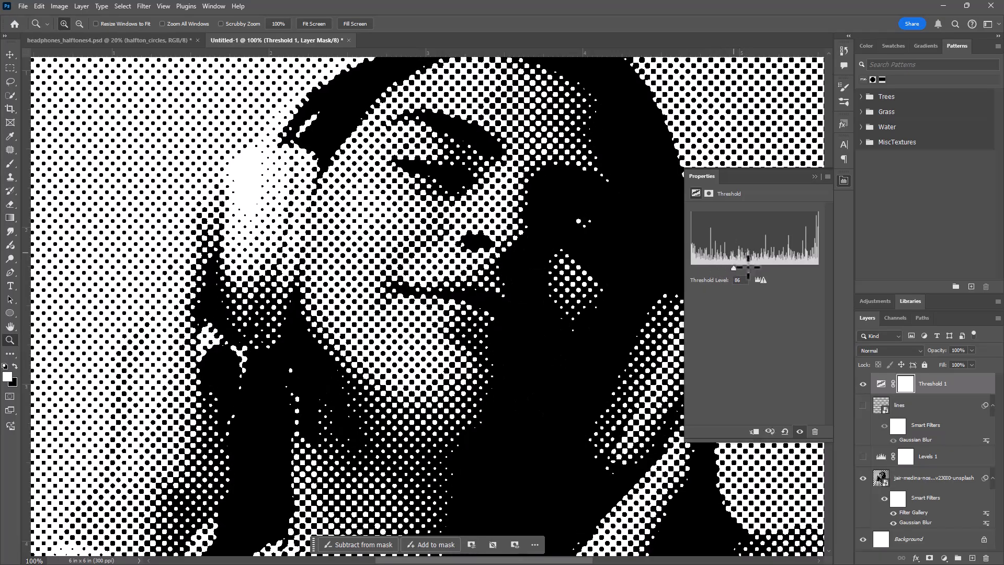
# Edit the portrait photo's Filter Gallery smart filter to increase the Halftone Pattern's dot size.
pyautogui.doubleClick(919, 513)
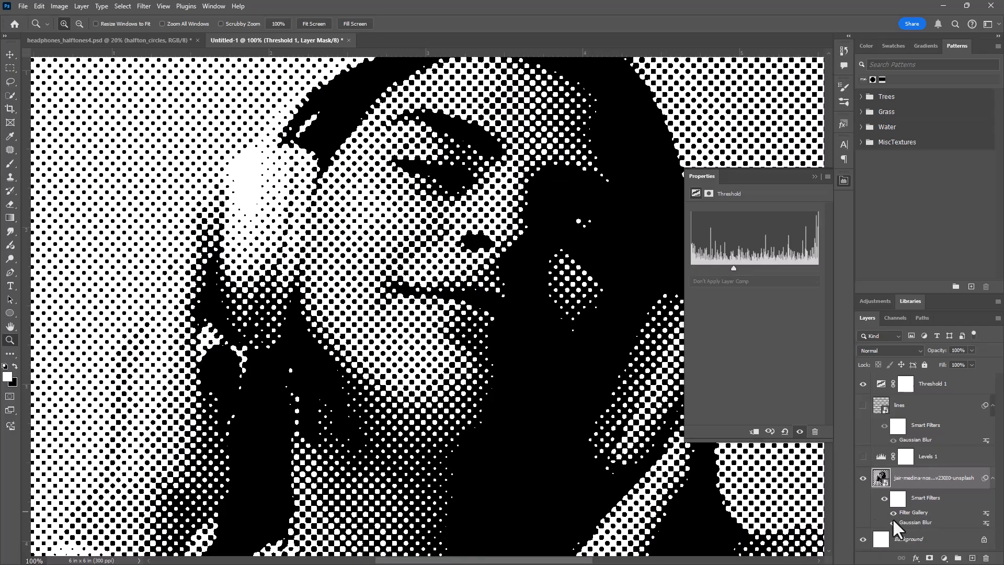
pyautogui.moveTo(841, 174); pyautogui.dragTo(858, 173)
pyautogui.click(894, 111)
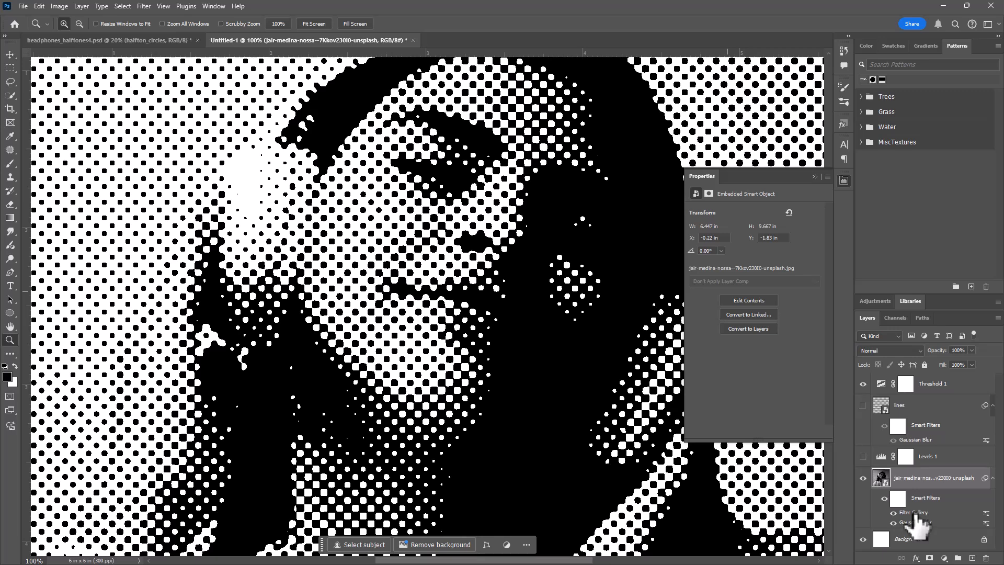
# Delete the portrait photo's Filter Gallery smart filter and hide the Threshold 1 adjustment layer.
pyautogui.moveTo(919, 520); pyautogui.dragTo(985, 557)
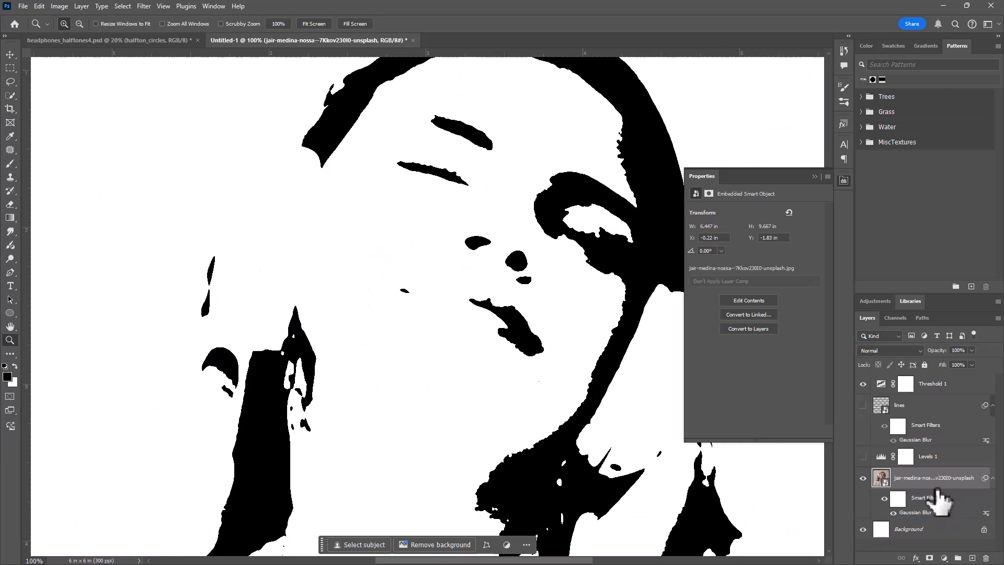
pyautogui.moveTo(863, 383); pyautogui.dragTo(863, 405)
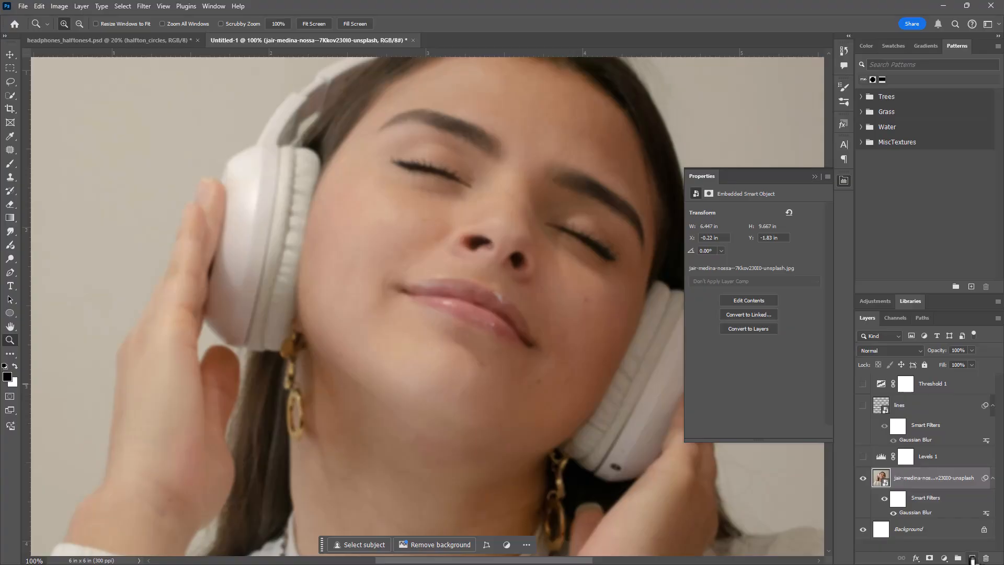
pyautogui.click(944, 558)
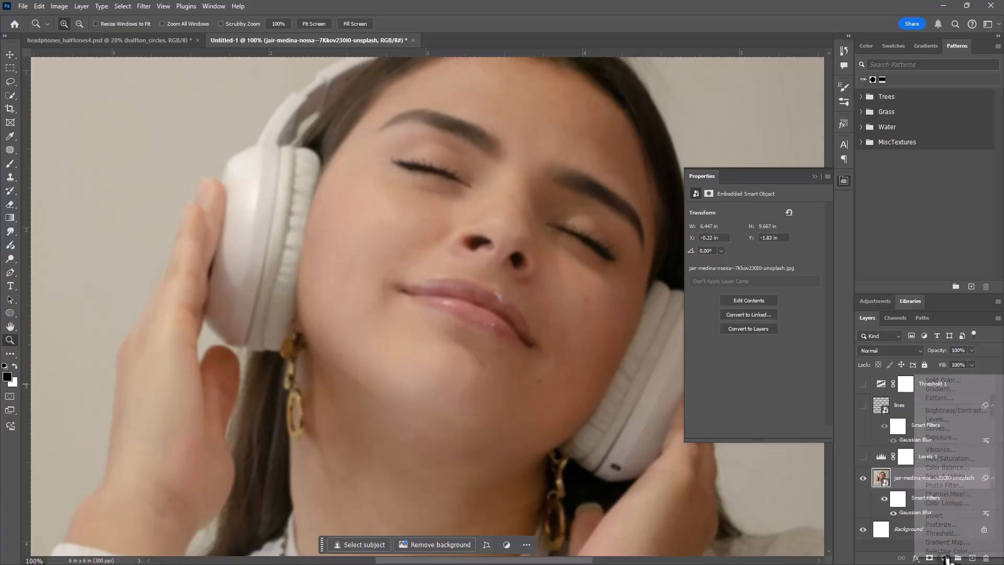
pyautogui.click(941, 388)
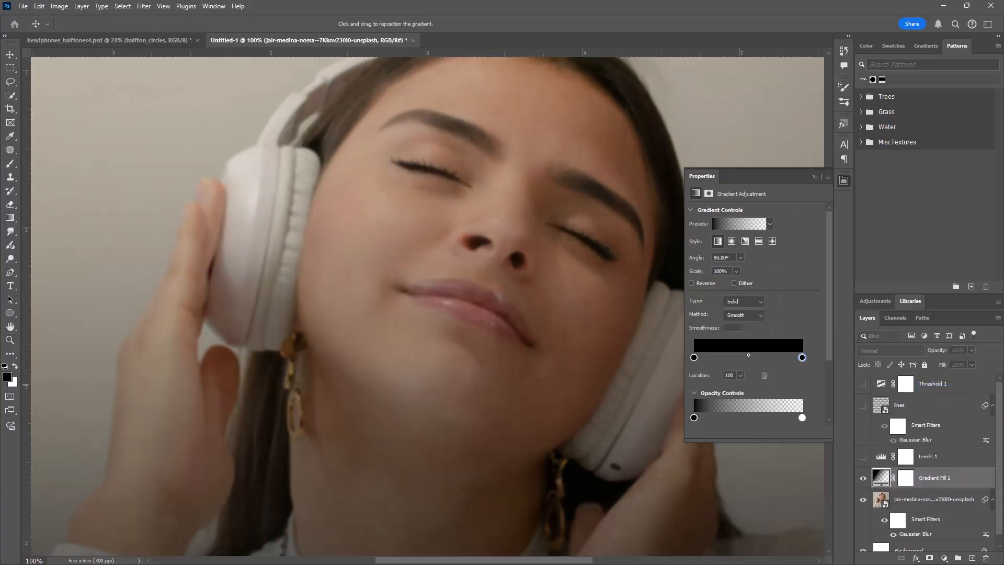
pyautogui.hotkey('ctrl', 'z')
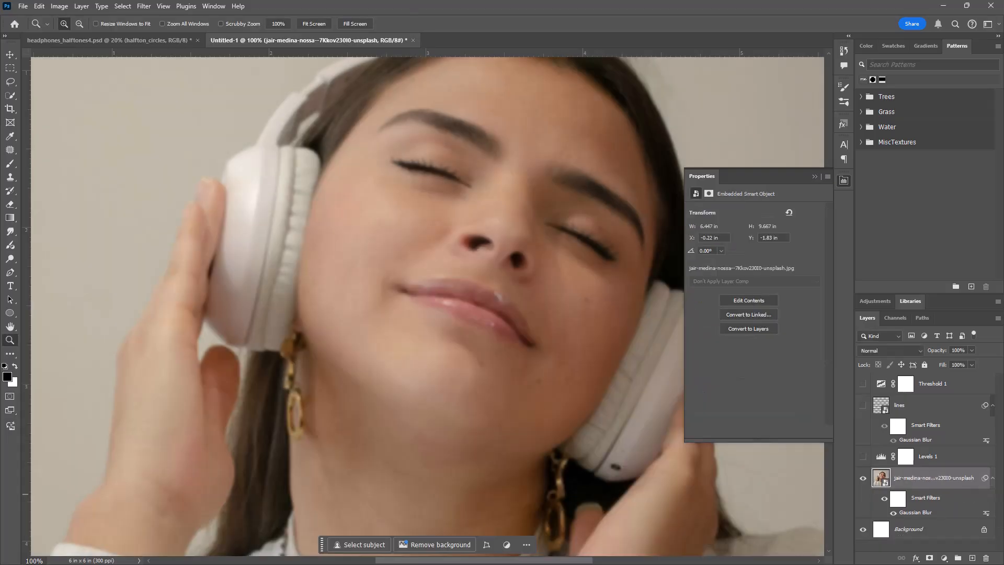
# Add a Solid Color fill layer in 50% gray (808080) above the portrait photo and convert it to a smart object.
pyautogui.click(944, 558)
pyautogui.click(932, 382)
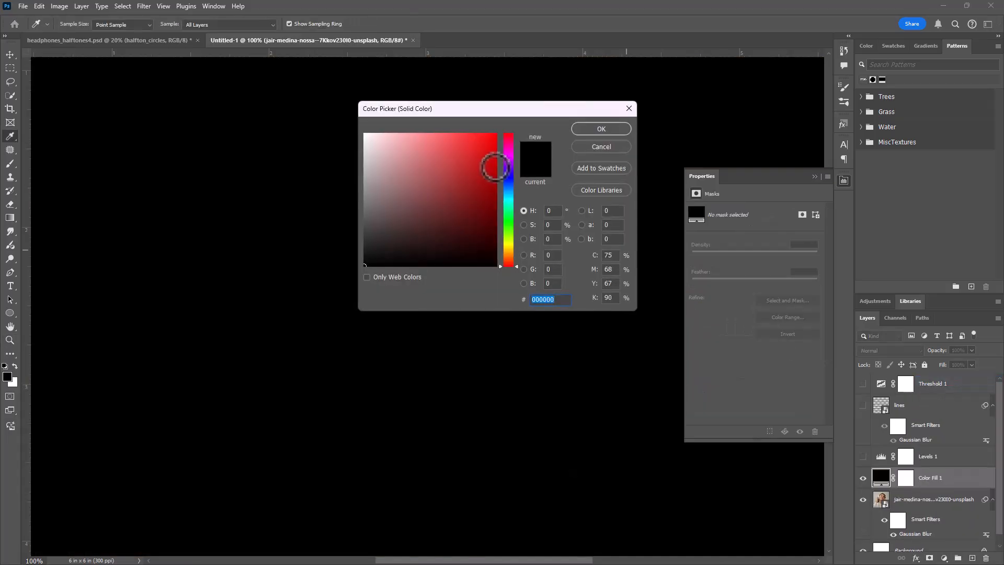
pyautogui.moveTo(391, 206); pyautogui.dragTo(345, 205)
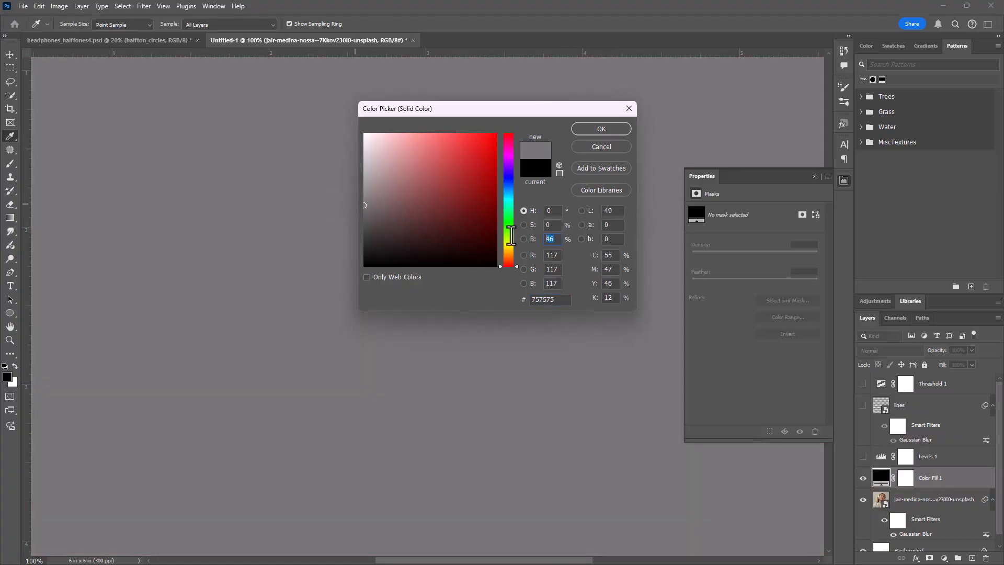
pyautogui.write('50')
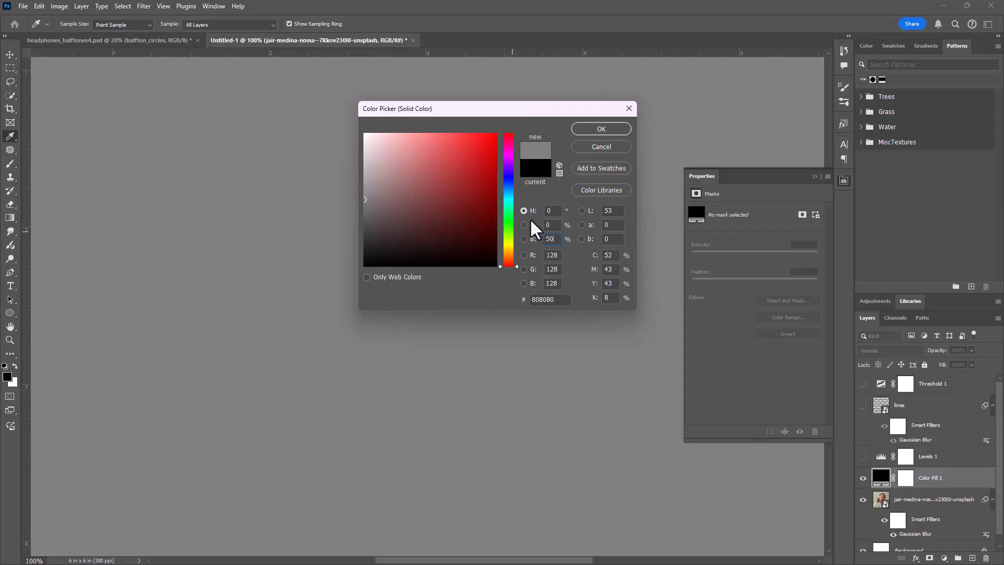
pyautogui.click(618, 129)
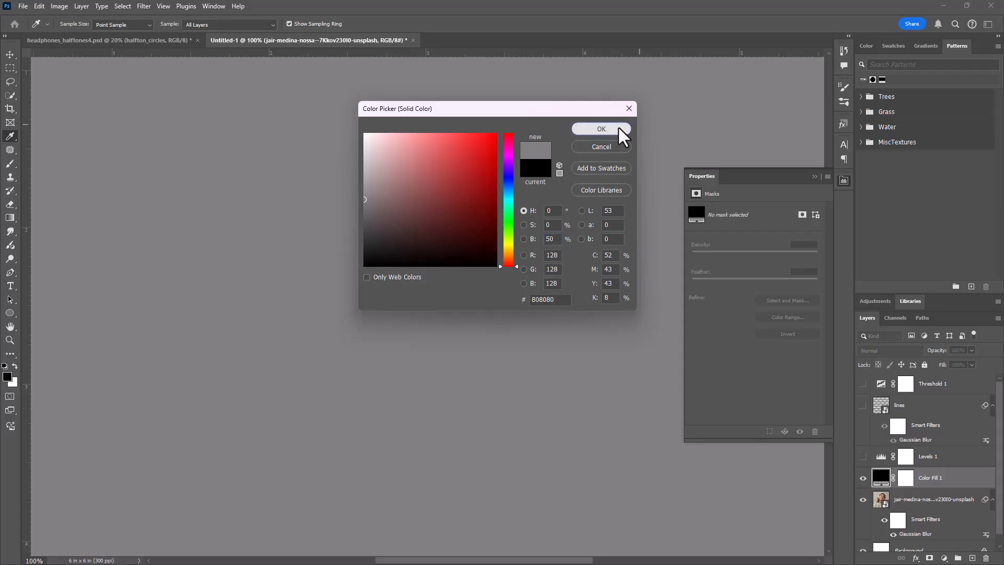
pyautogui.click(618, 127)
pyautogui.press('z')
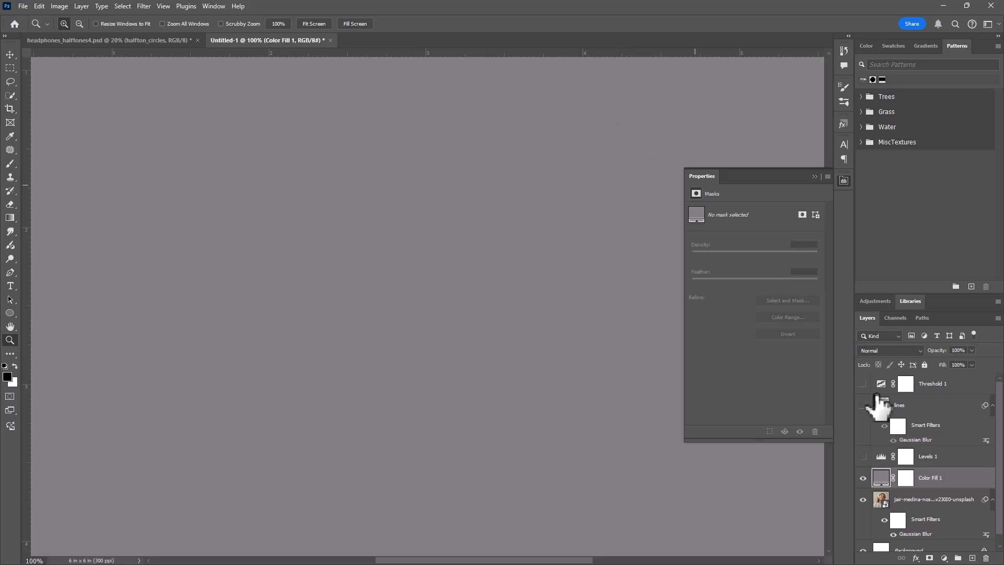
pyautogui.rightClick(945, 477)
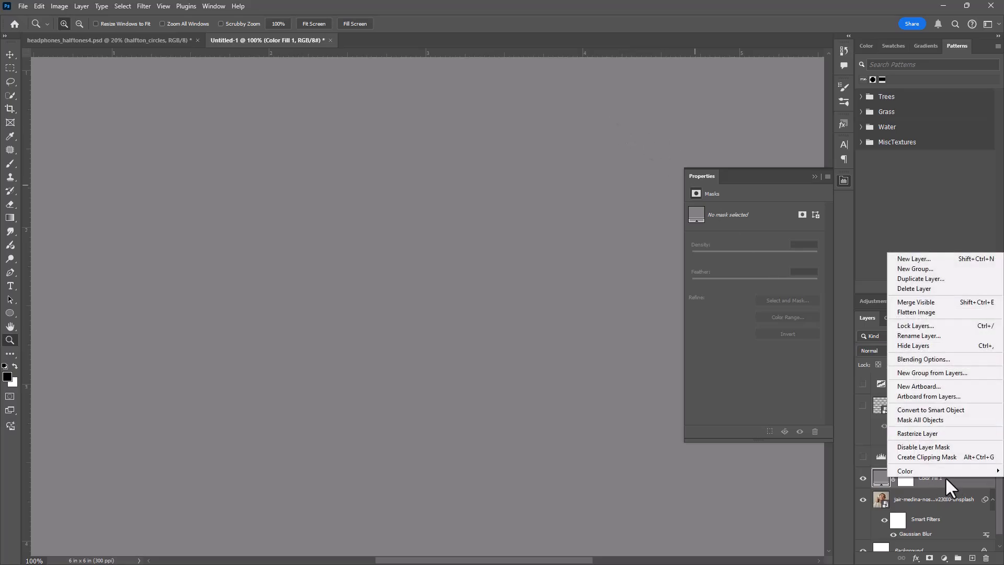
pyautogui.click(946, 409)
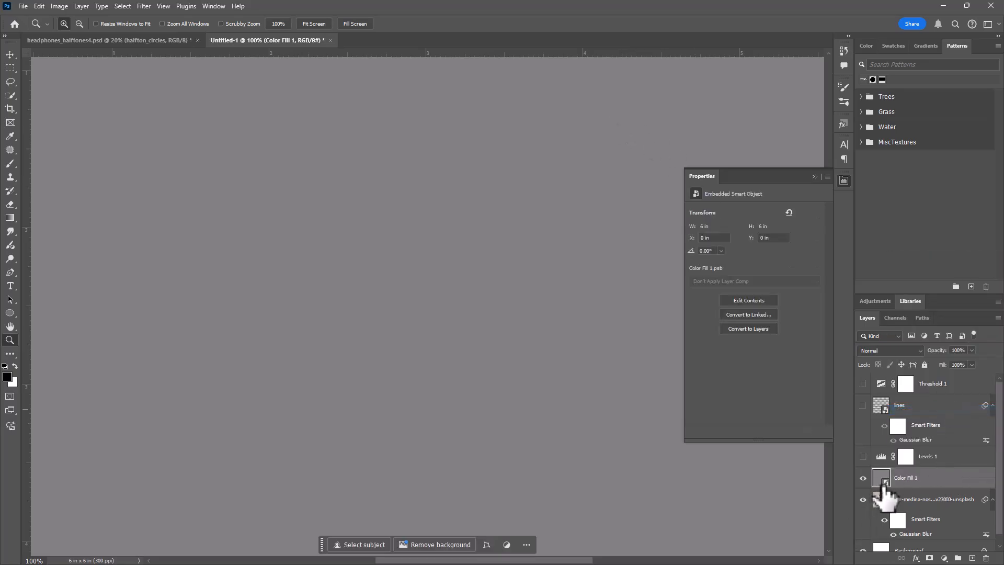
# Apply the Filter Gallery's Halftone Pattern to the gray fill smart object with size 8, contrast 50 and the Dot pattern type.
pyautogui.click(143, 6)
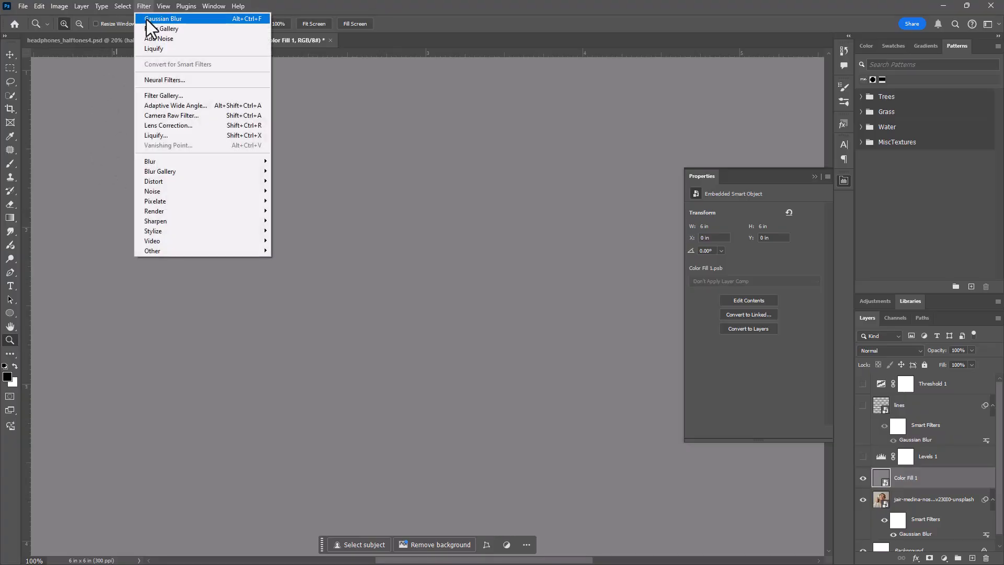
pyautogui.click(177, 95)
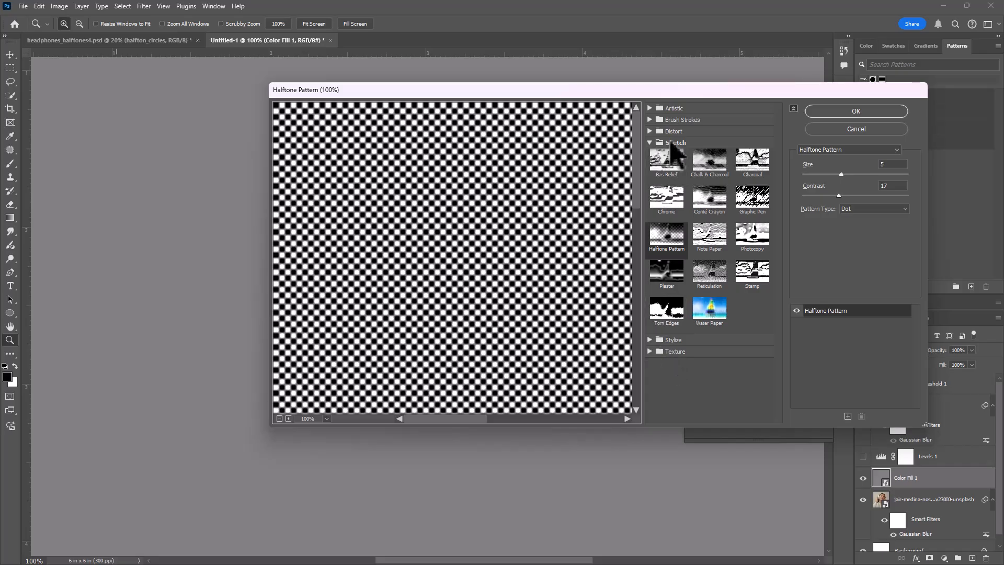
pyautogui.click(669, 238)
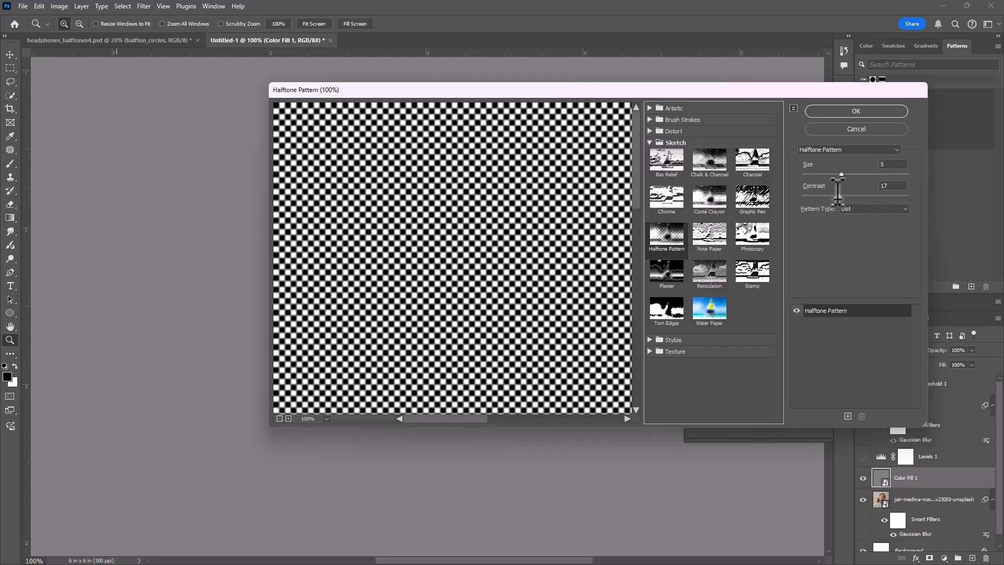
pyautogui.moveTo(839, 190); pyautogui.dragTo(951, 194)
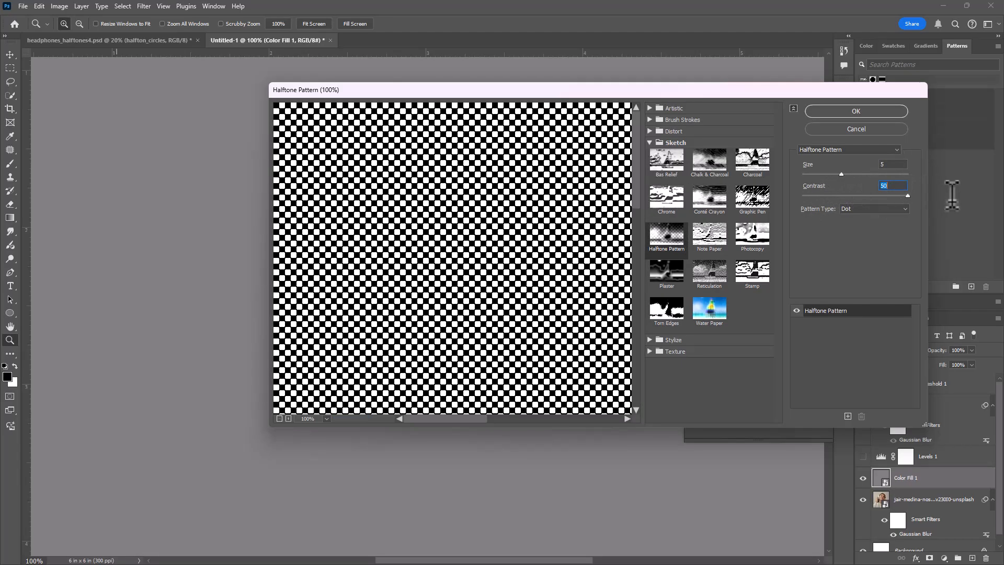
pyautogui.moveTo(841, 174); pyautogui.dragTo(868, 174)
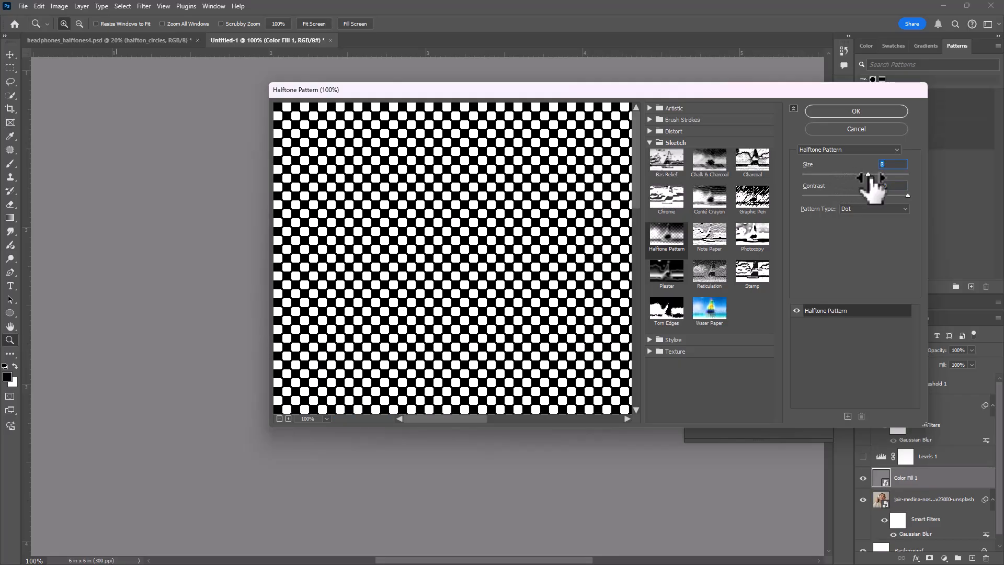
pyautogui.click(879, 112)
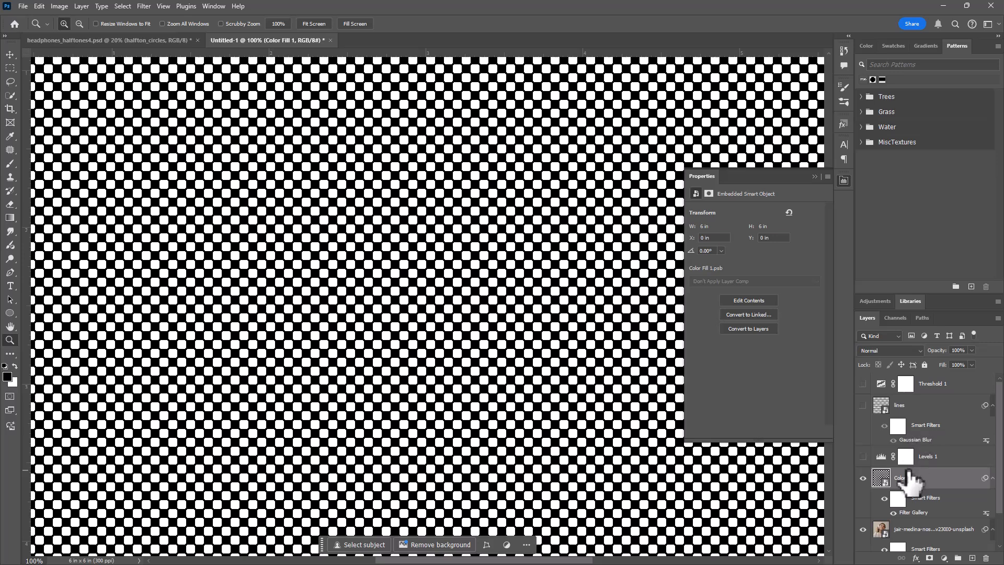
# Set the blend mode of the Color Fill 1 halftone layer to Color Burn.
pyautogui.scroll(-1, 913, 484)
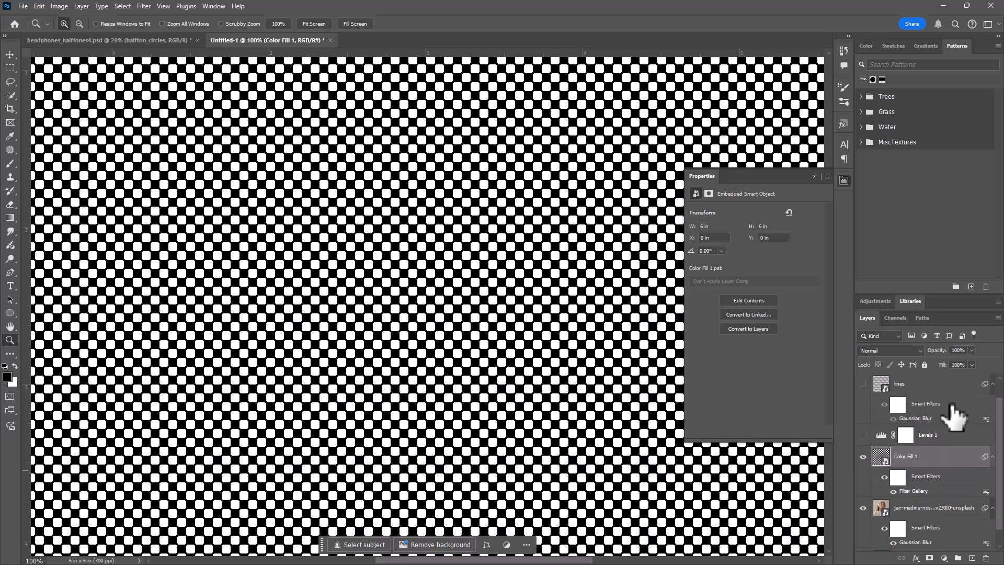
pyautogui.scroll(1, 932, 494)
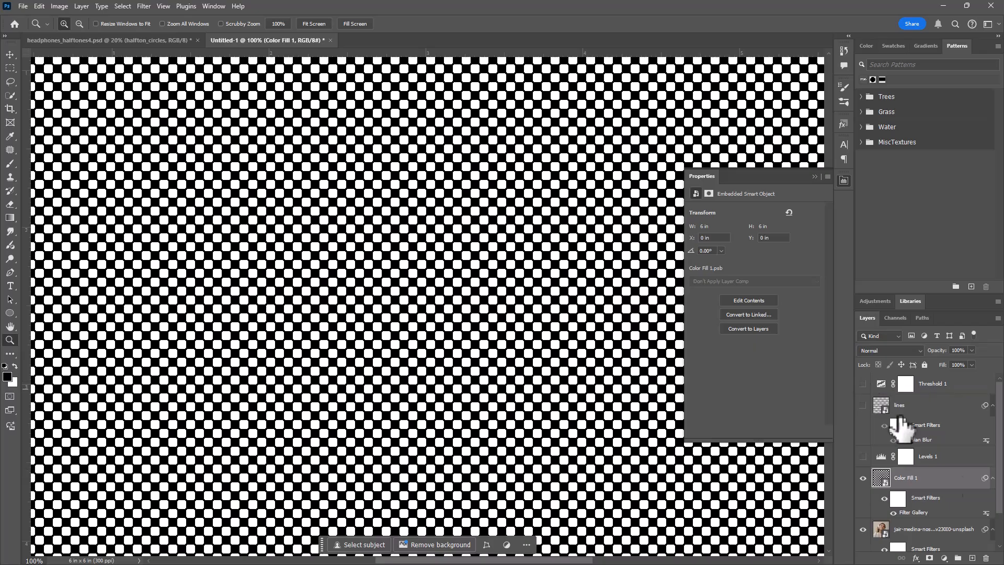
pyautogui.click(874, 350)
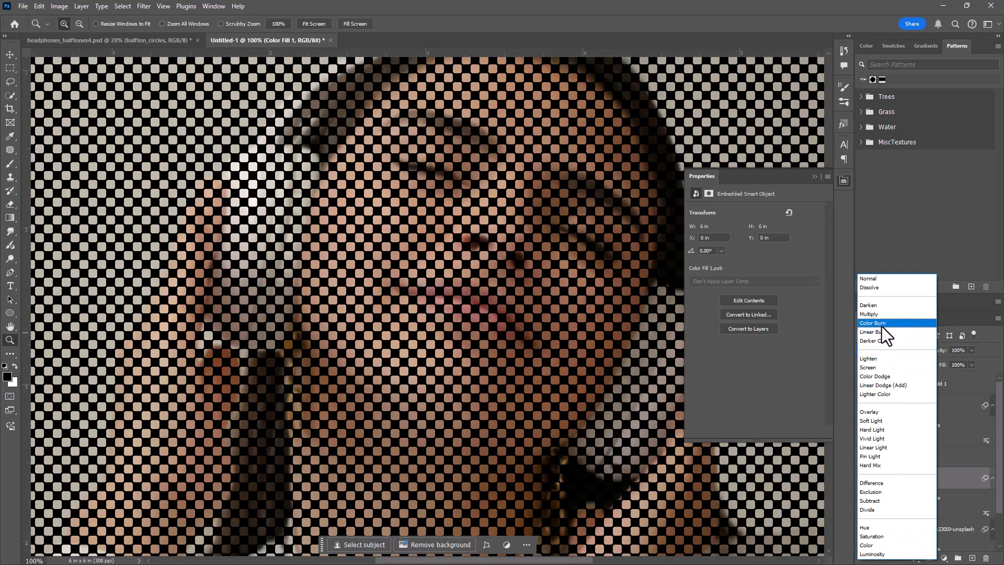
pyautogui.click(883, 323)
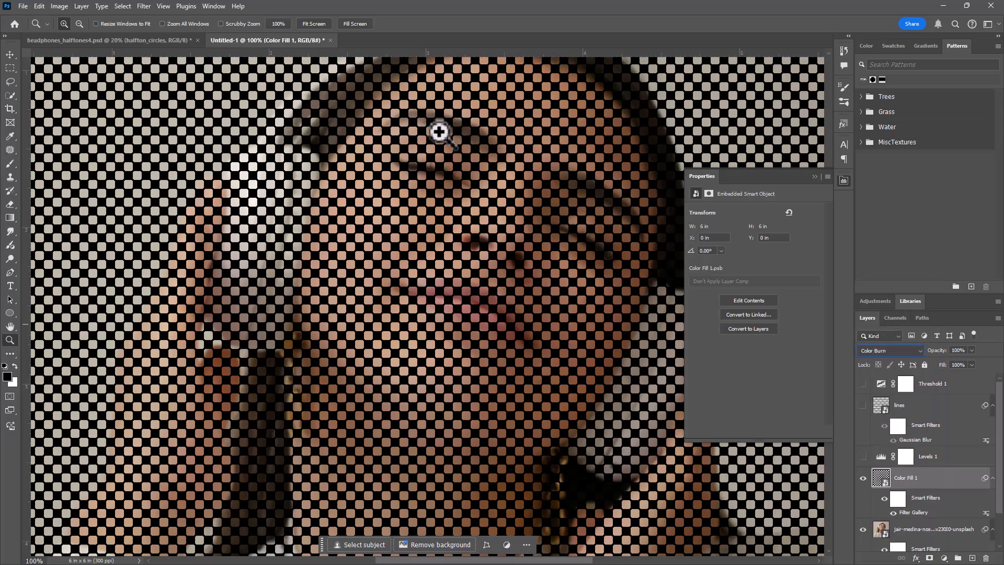
# Add a Black & White adjustment layer with default settings directly above the portrait photo layer.
pyautogui.scroll(-2, 944, 515)
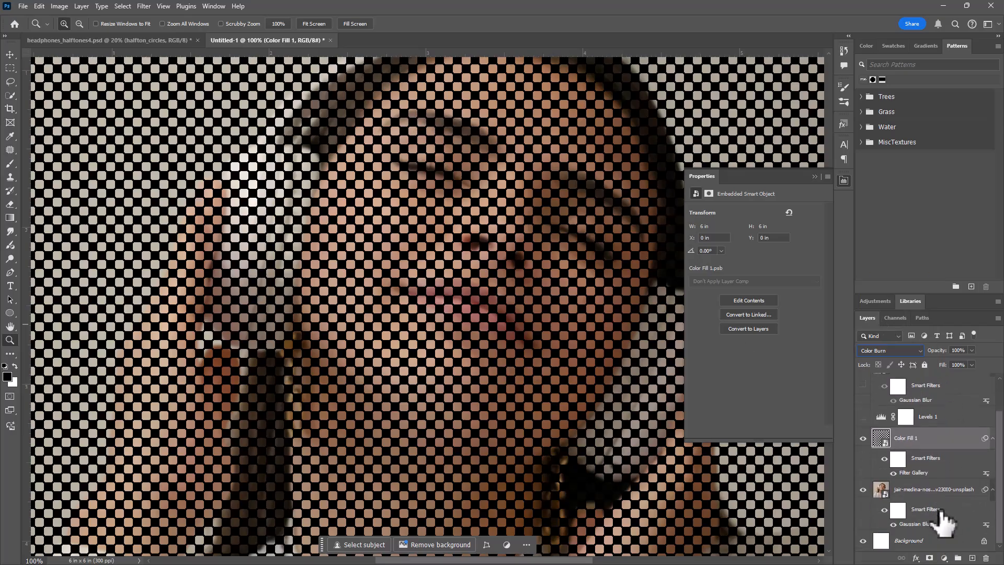
pyautogui.click(926, 490)
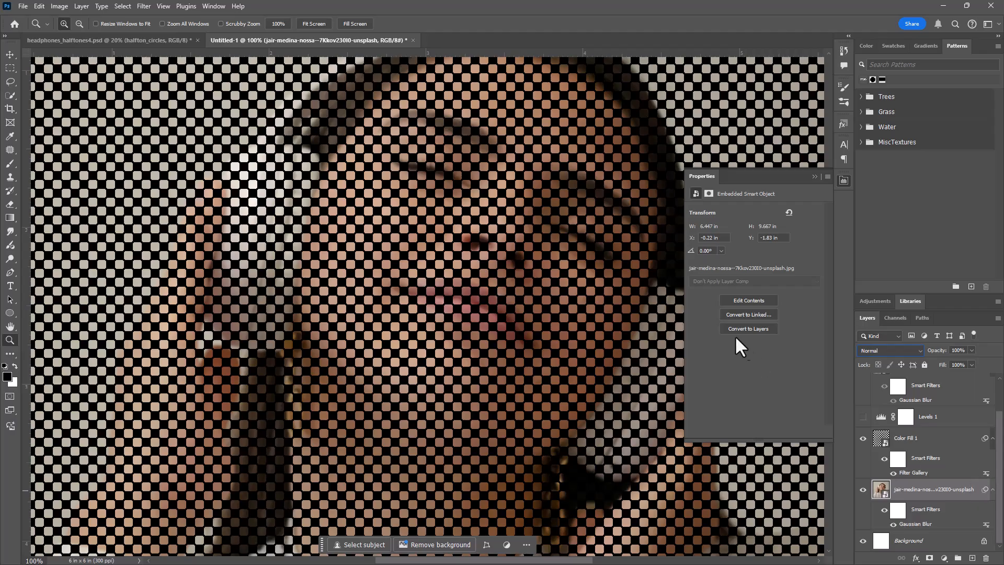
pyautogui.doubleClick(11, 327)
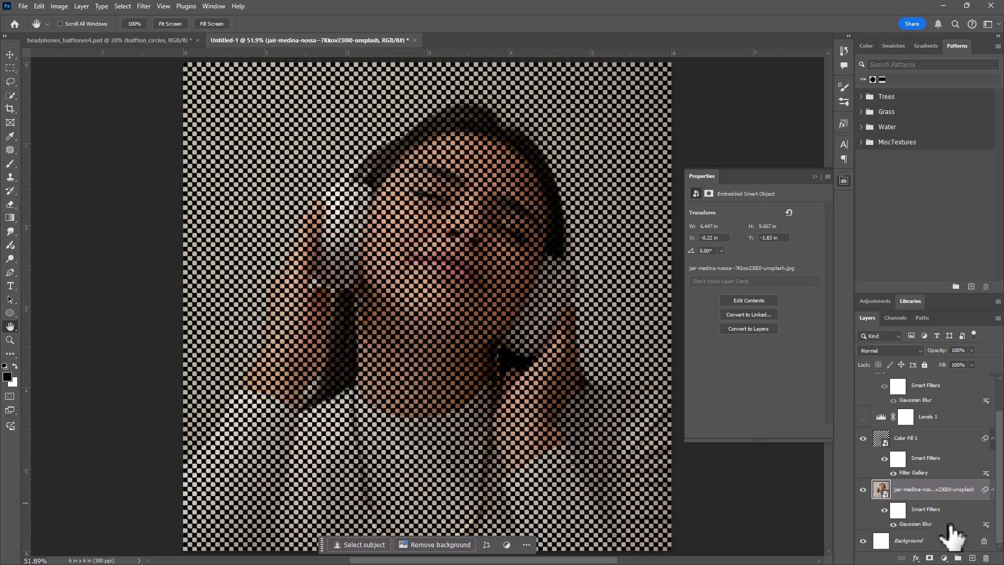
pyautogui.click(944, 558)
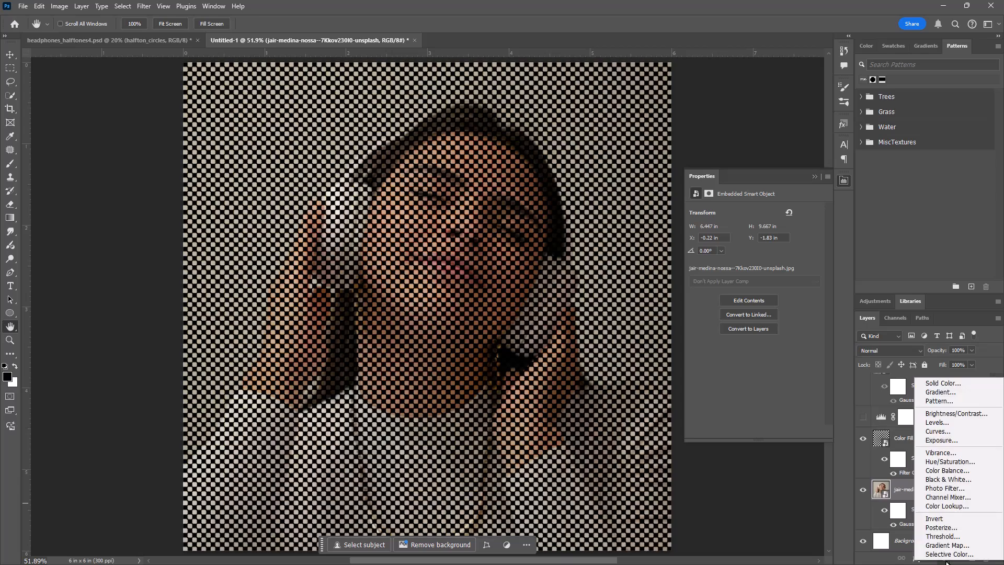
pyautogui.click(960, 479)
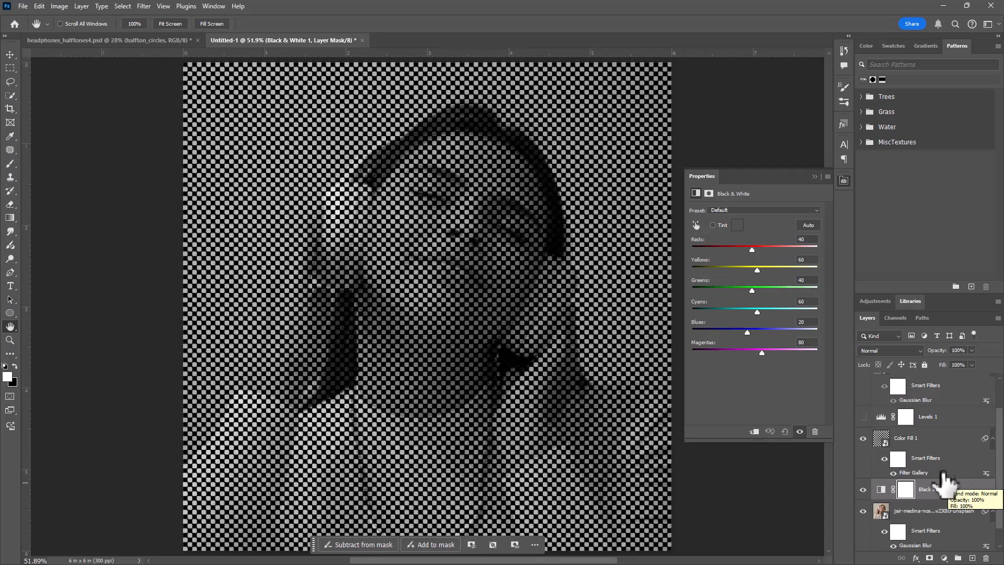
# Show the Threshold 1 adjustment layer and set its threshold level to 78.
pyautogui.scroll(1, 936, 460)
pyautogui.scroll(1, 920, 460)
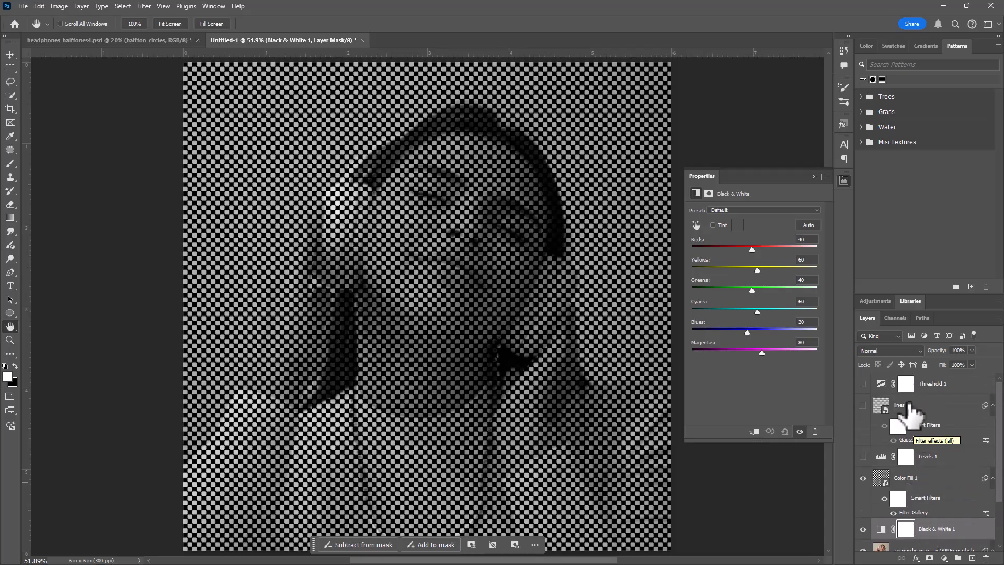
pyautogui.click(862, 385)
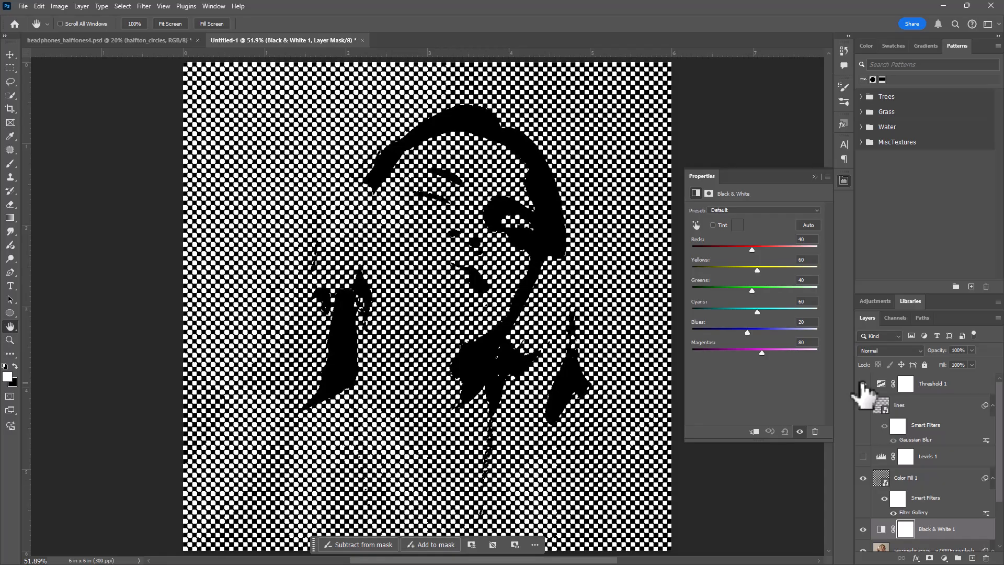
pyautogui.click(883, 389)
pyautogui.moveTo(734, 268)
pyautogui.mouseDown()
pyautogui.moveTo(757, 268)
pyautogui.moveTo(718, 267)
pyautogui.moveTo(747, 266)
pyautogui.moveTo(729, 264)
pyautogui.mouseUp()
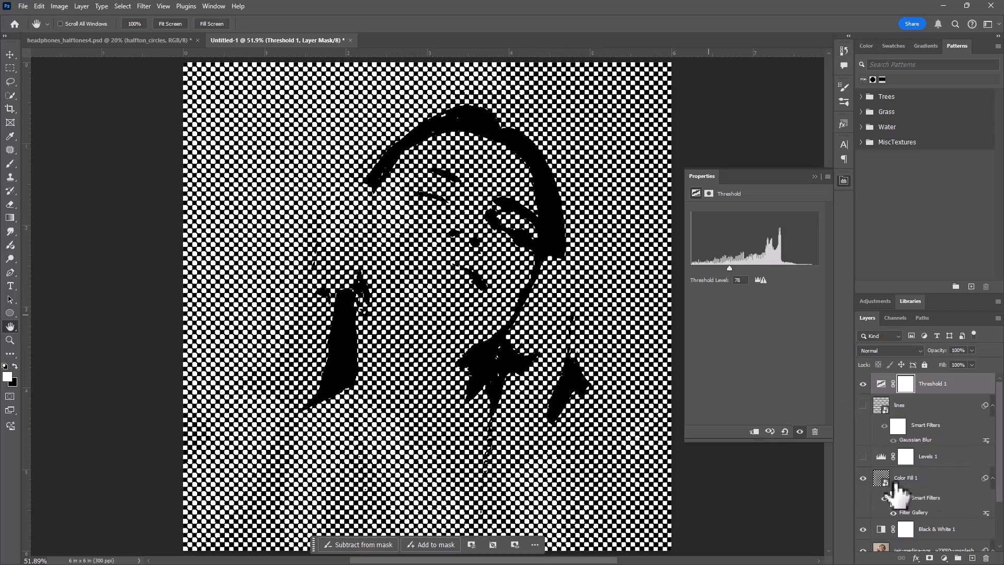
# Apply a Gaussian Blur with a radius of 8 pixels to the Color Fill 1 halftone smart object.
pyautogui.click(935, 478)
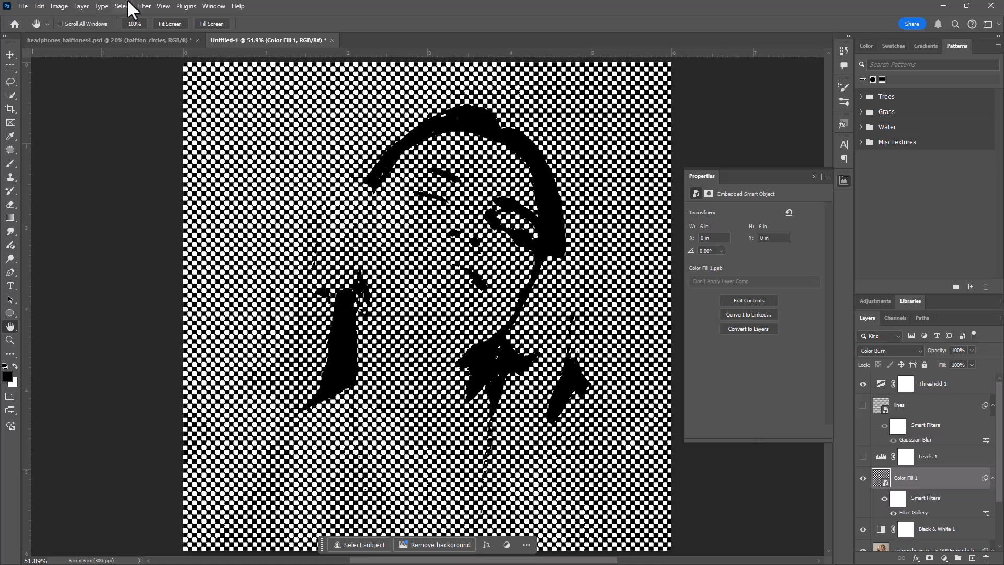
pyautogui.click(147, 5)
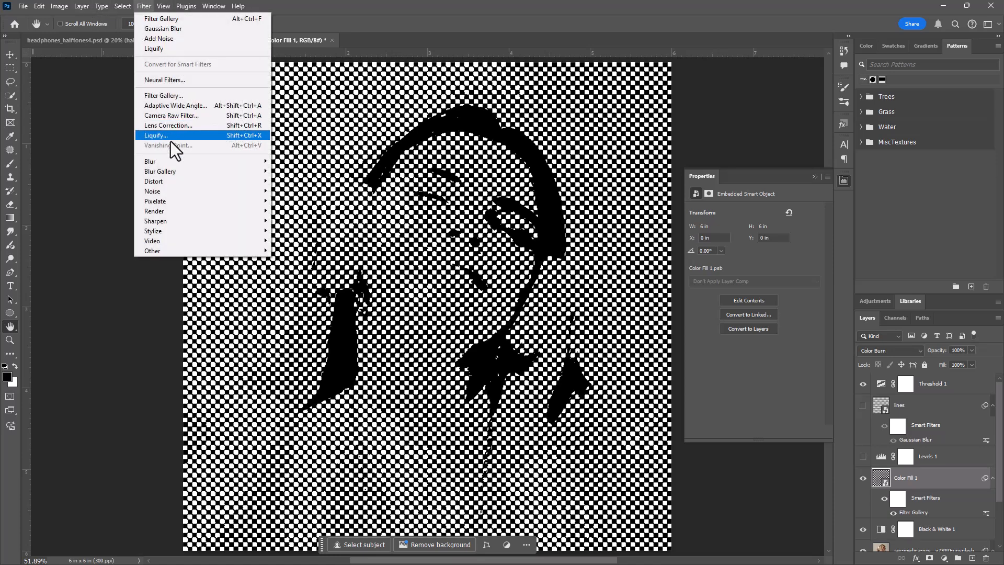
pyautogui.moveTo(177, 162)
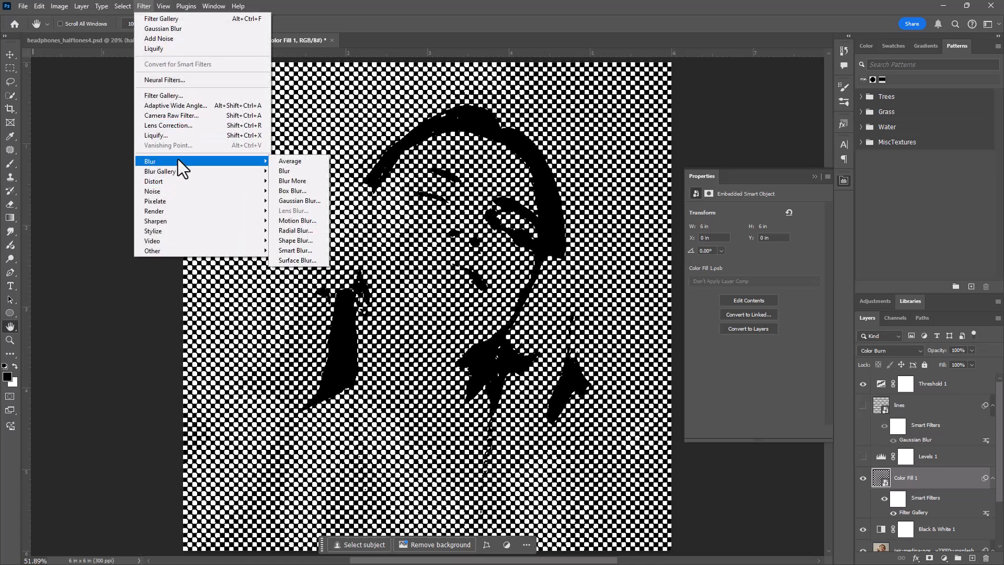
pyautogui.click(317, 201)
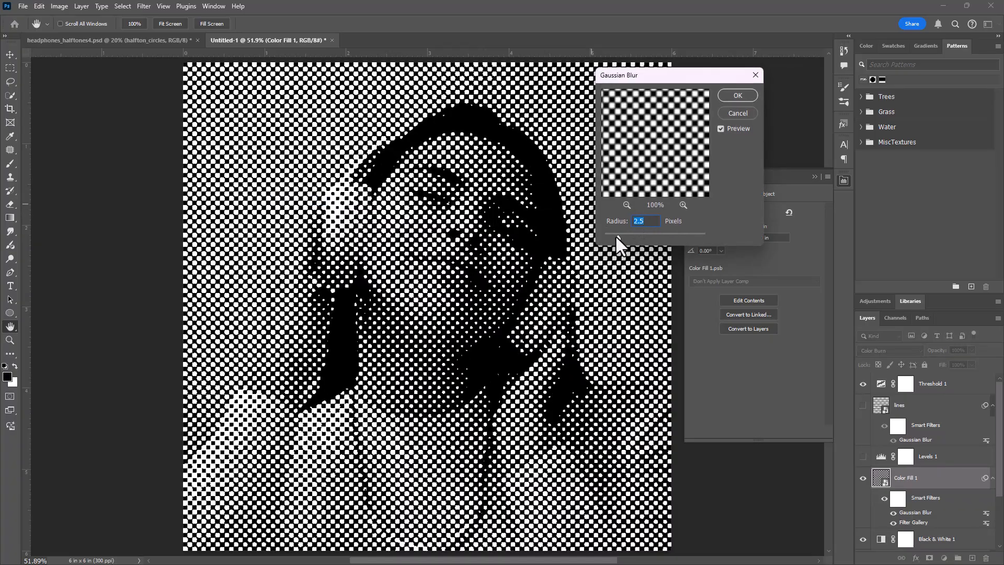
pyautogui.moveTo(625, 234); pyautogui.dragTo(638, 237)
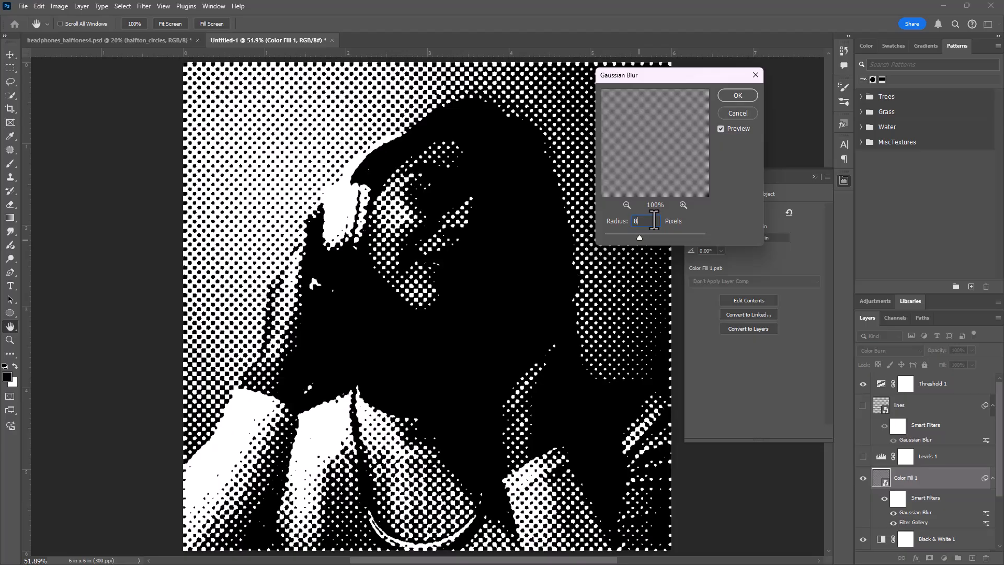
pyautogui.click(738, 95)
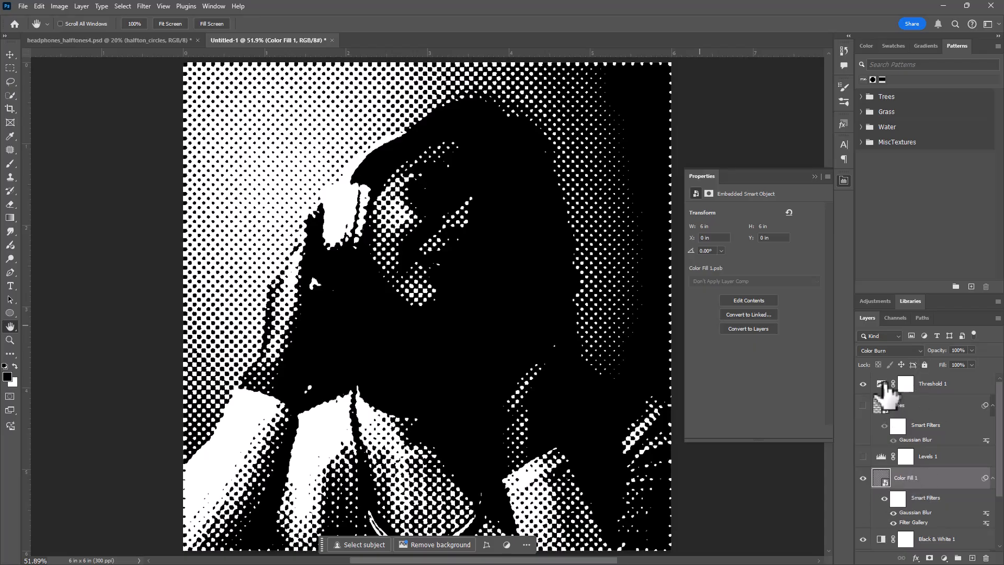
# Lower the Threshold 1 adjustment's threshold level to 21.
pyautogui.click(882, 385)
pyautogui.moveTo(729, 268); pyautogui.dragTo(701, 262)
# Add a Curves adjustment above the portrait photo, lowering the white point and setting the black point to input 10, output 83.
pyautogui.scroll(-3, 914, 507)
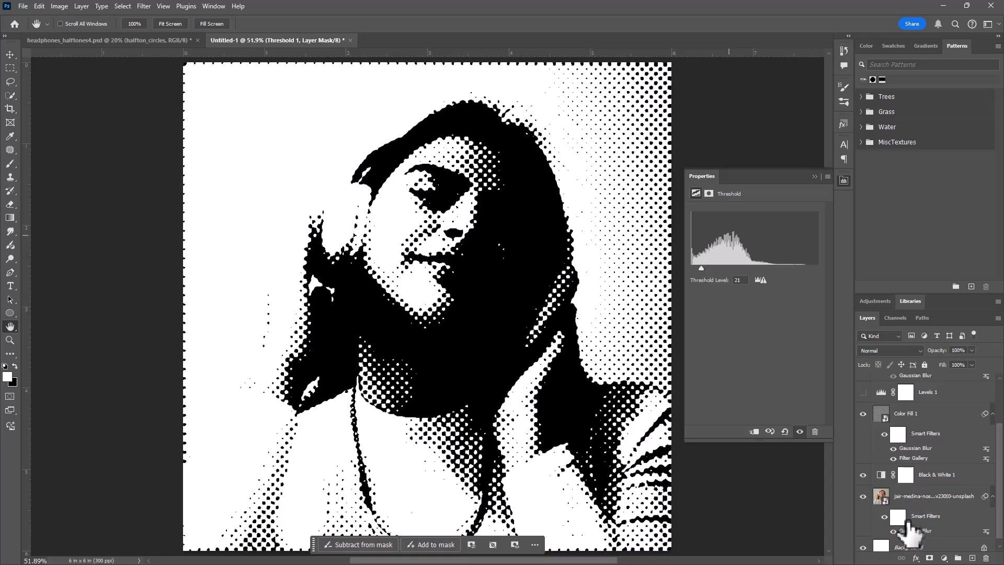
pyautogui.click(915, 499)
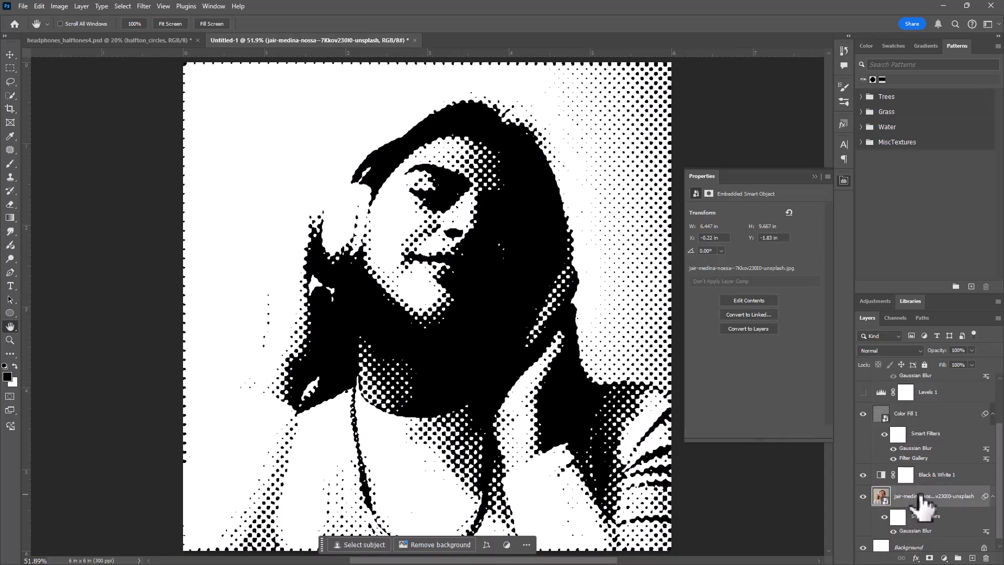
pyautogui.click(944, 558)
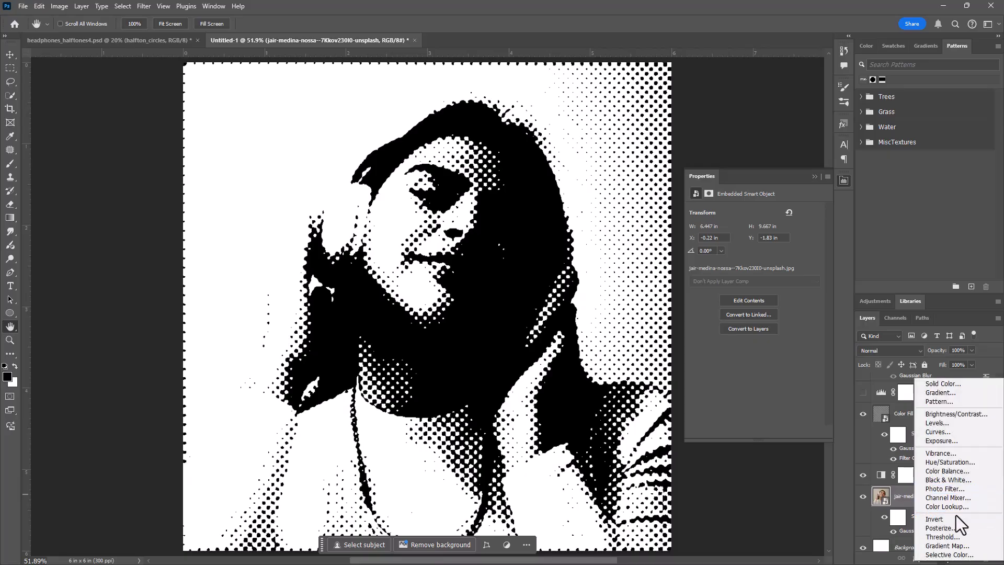
pyautogui.click(936, 431)
pyautogui.moveTo(714, 339); pyautogui.dragTo(725, 339)
pyautogui.moveTo(816, 241); pyautogui.dragTo(796, 258)
pyautogui.moveTo(725, 337); pyautogui.dragTo(721, 301)
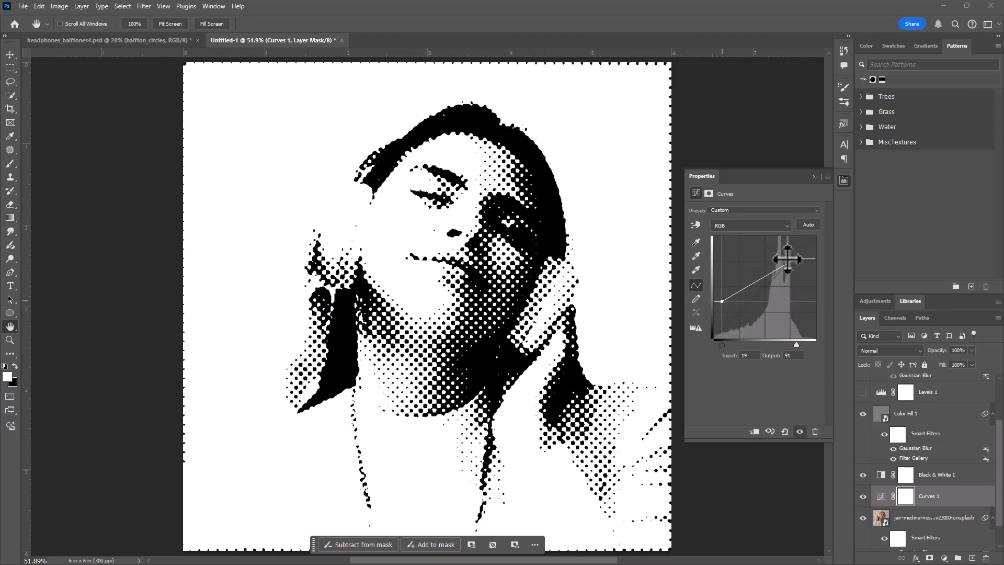
pyautogui.moveTo(802, 259)
pyautogui.mouseDown()
pyautogui.moveTo(802, 238)
pyautogui.moveTo(795, 254)
pyautogui.mouseUp()
pyautogui.moveTo(721, 301)
pyautogui.mouseDown()
pyautogui.moveTo(726, 308)
pyautogui.moveTo(717, 304)
pyautogui.mouseUp()
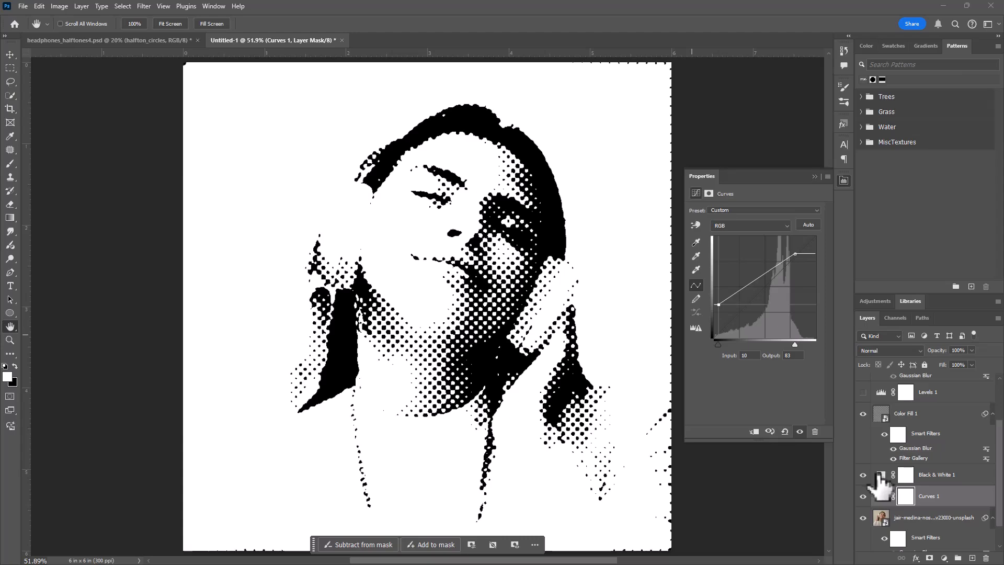
# Hide the Color Fill 1 halftone layer and the Threshold 1 adjustment layer.
pyautogui.click(863, 414)
pyautogui.click(913, 414)
pyautogui.scroll(3, 923, 425)
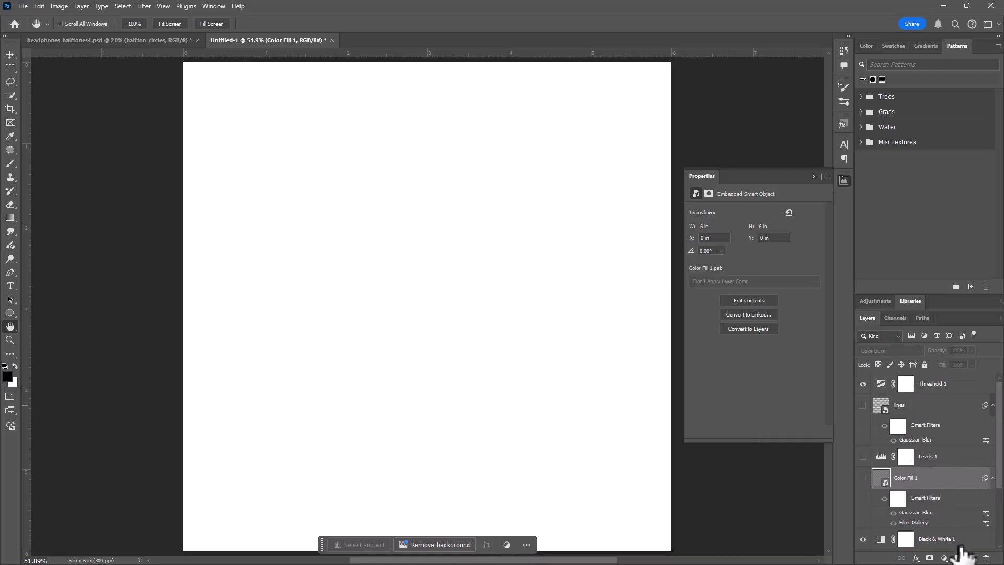
pyautogui.click(862, 384)
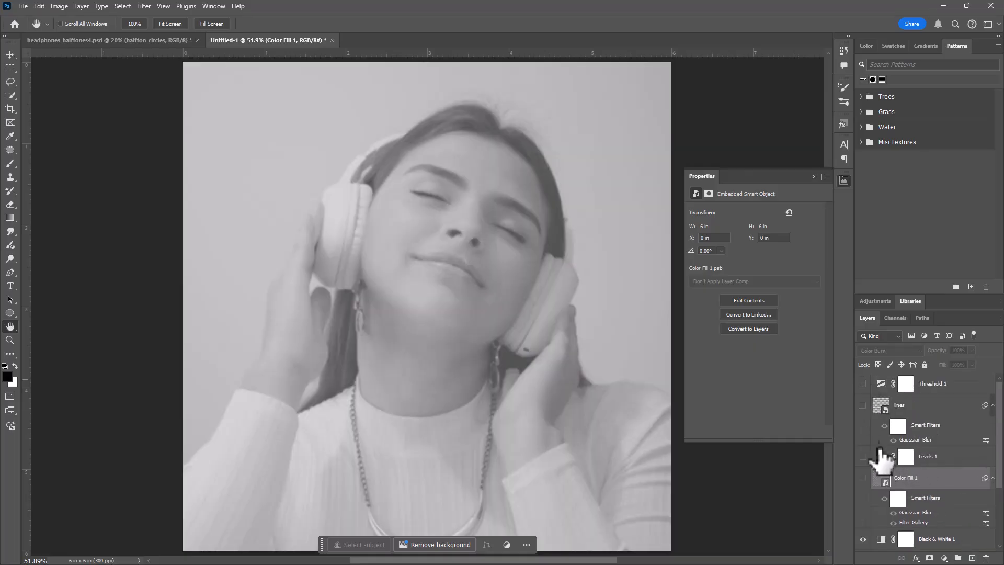
# Create a new layer above the lines layer and paint a single black dot on it with a 30 px brush.
pyautogui.click(923, 408)
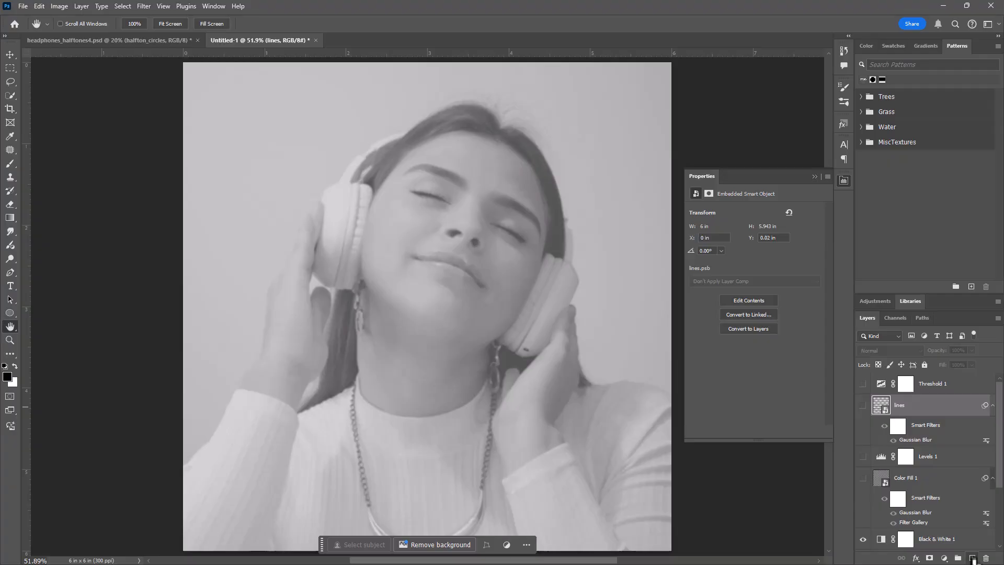
pyautogui.click(972, 559)
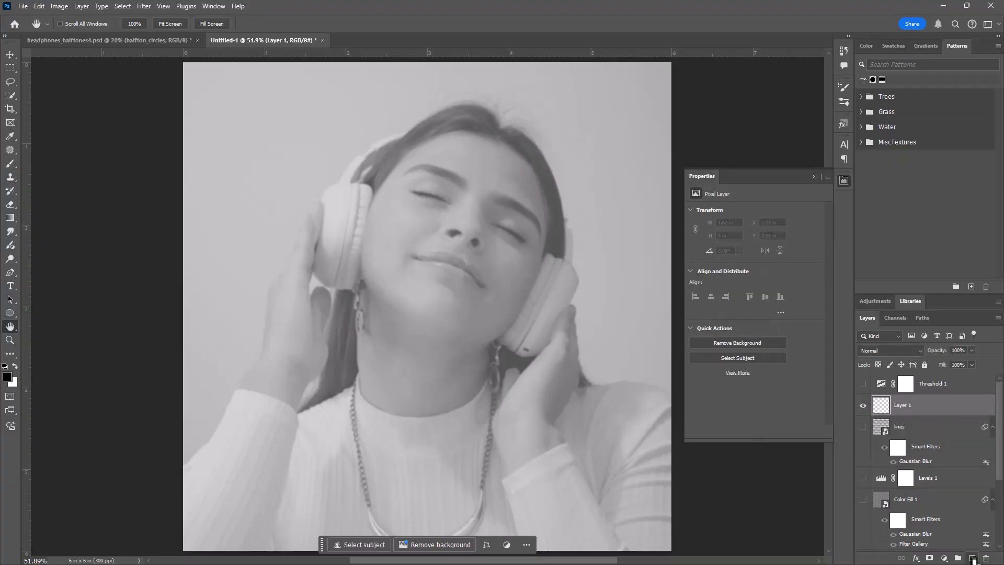
pyautogui.click(10, 163)
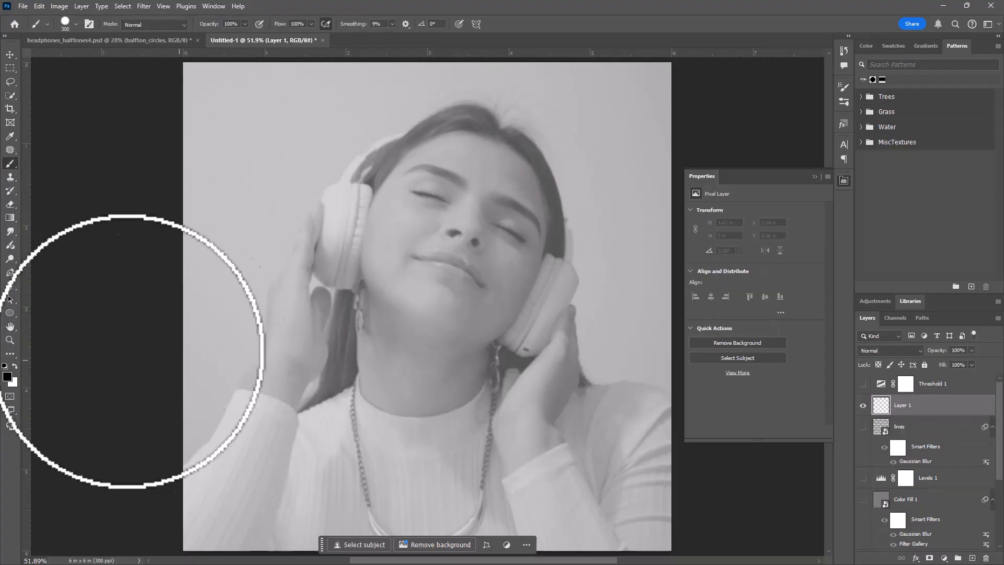
pyautogui.click(75, 24)
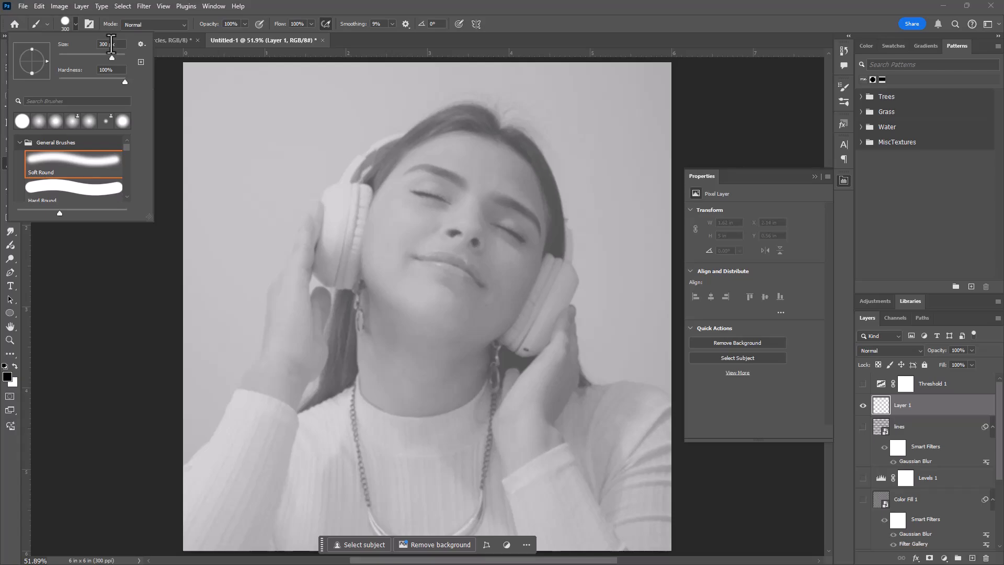
pyautogui.doubleClick(97, 45)
pyautogui.write('30')
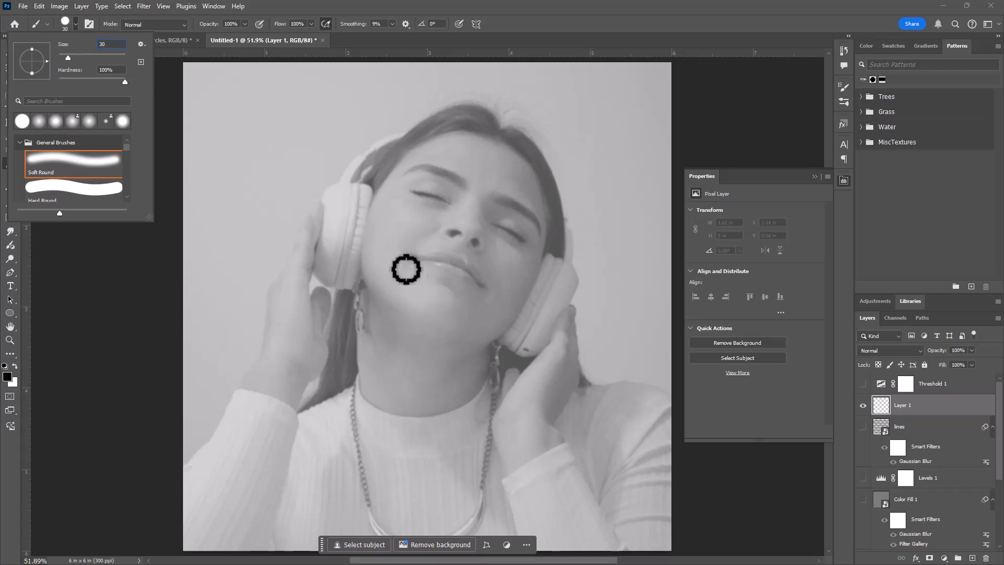
pyautogui.click(429, 291)
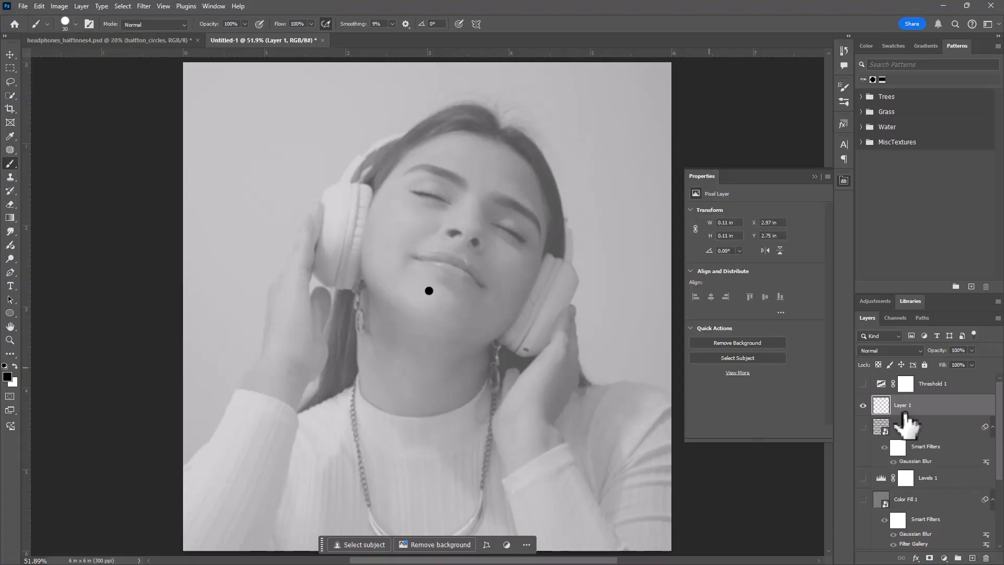
# Convert the dot layer to a smart object and open its contents for editing.
pyautogui.rightClick(928, 405)
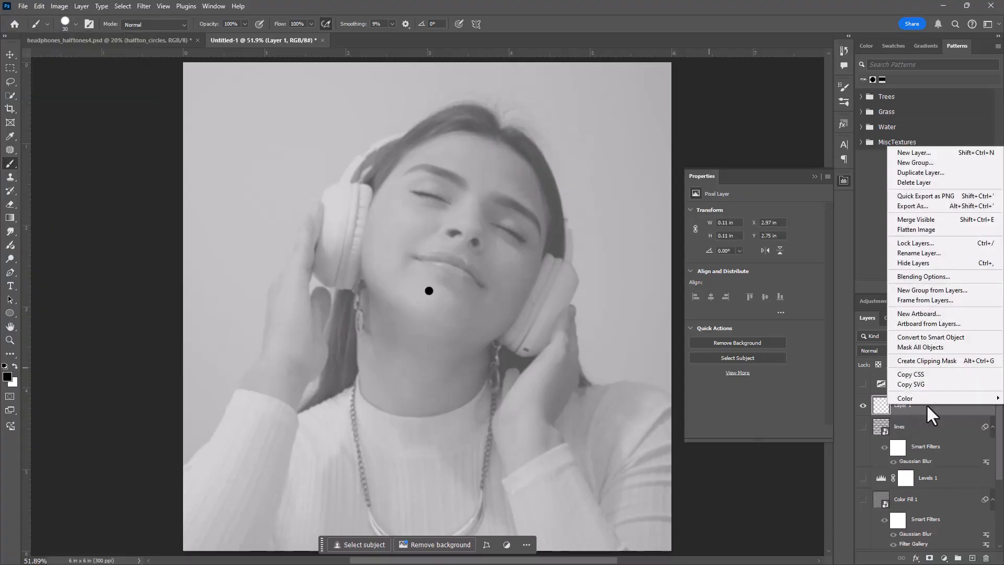
pyautogui.click(940, 339)
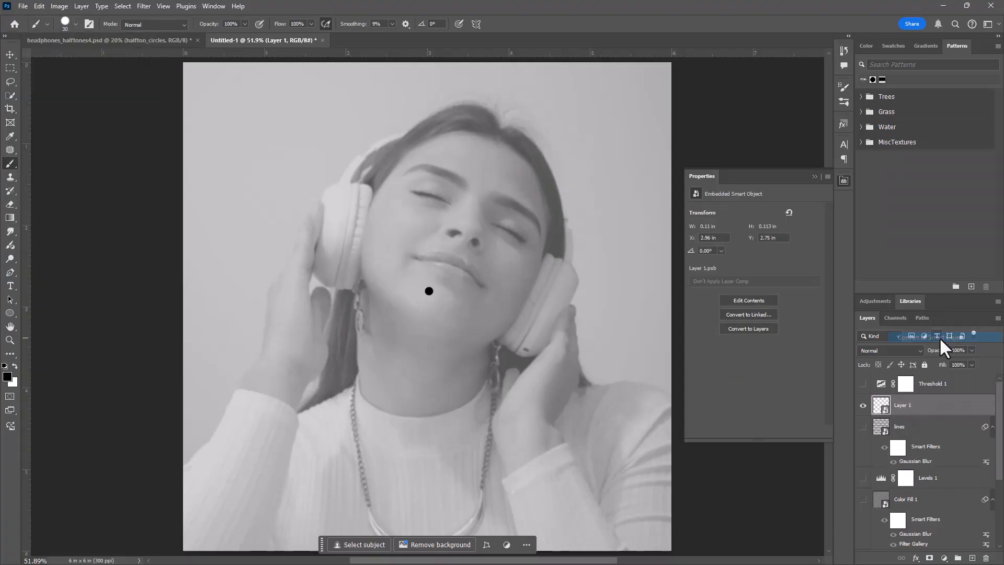
pyautogui.doubleClick(882, 405)
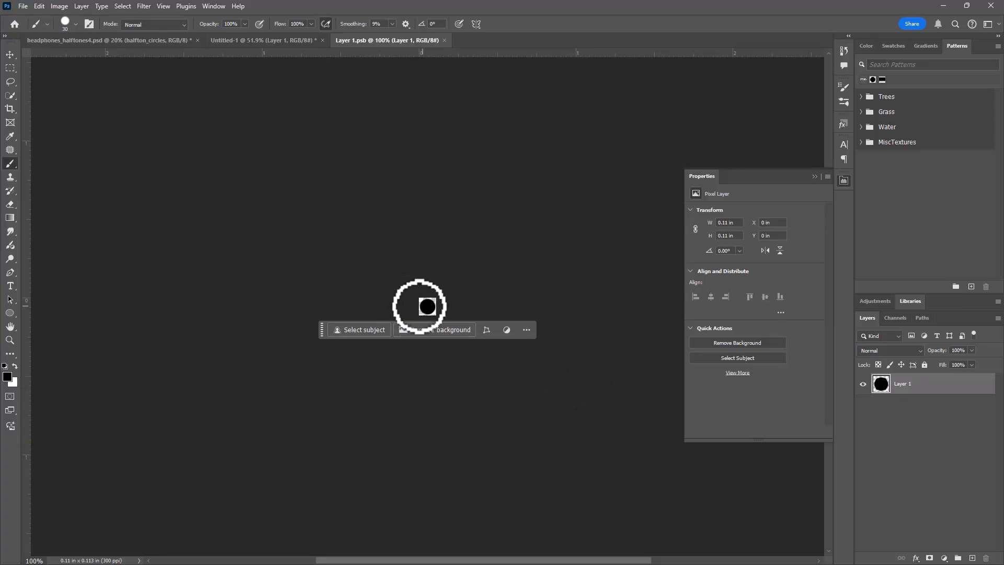
# Turn on Pattern Preview for the black dot document.
pyautogui.click(163, 6)
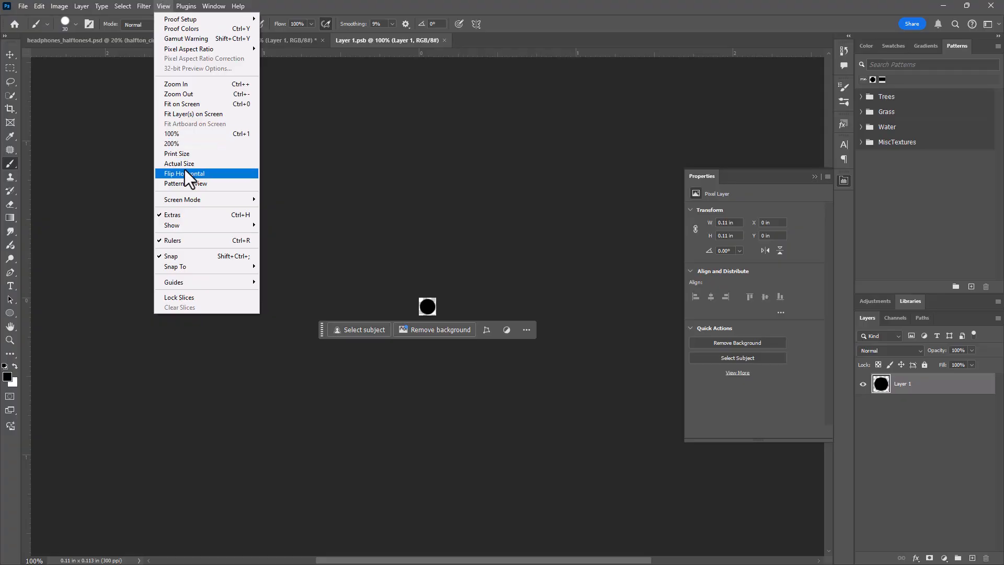
pyautogui.click(193, 183)
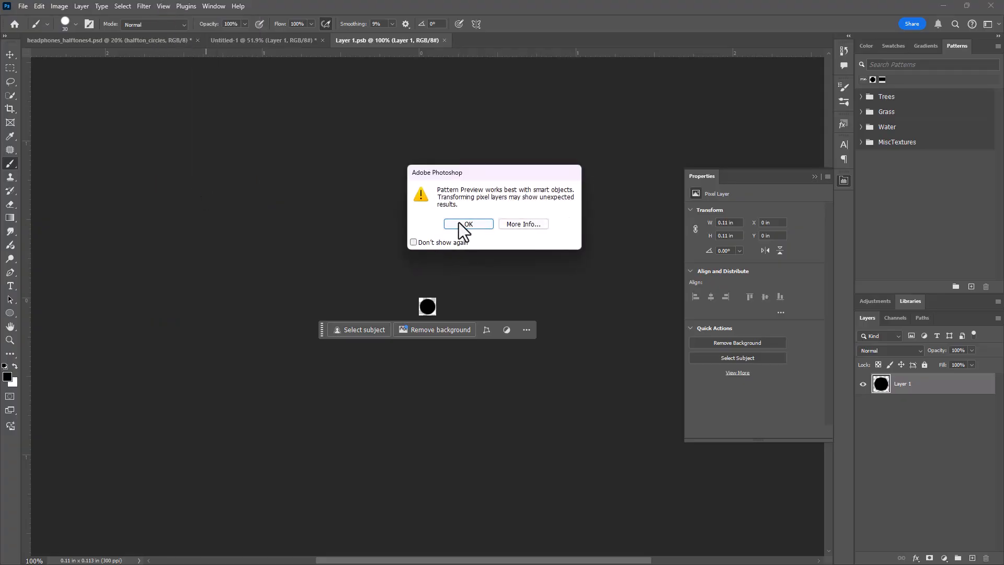
pyautogui.click(460, 223)
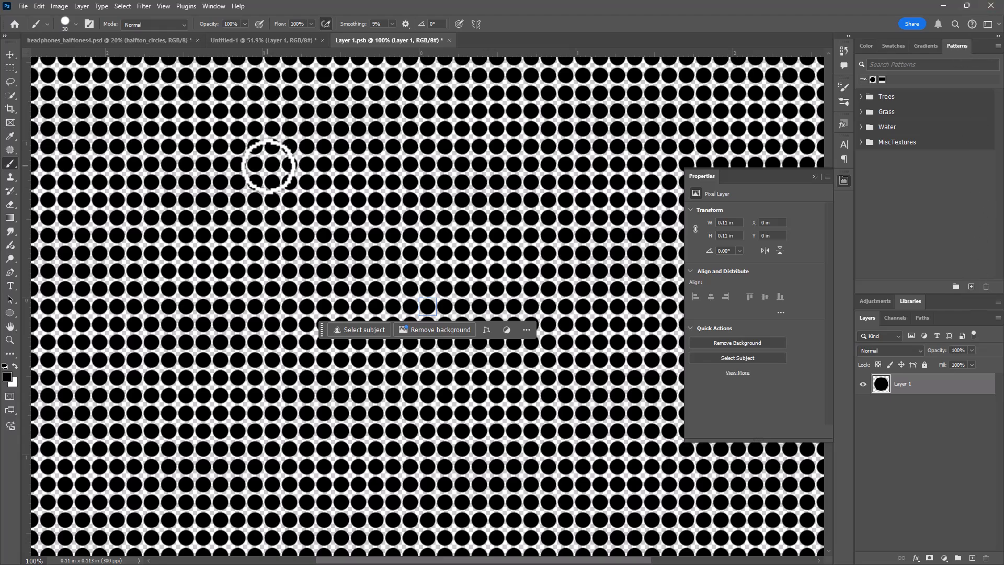
# Save the black dot tile as a new pattern preset in the pattern library.
pyautogui.click(214, 6)
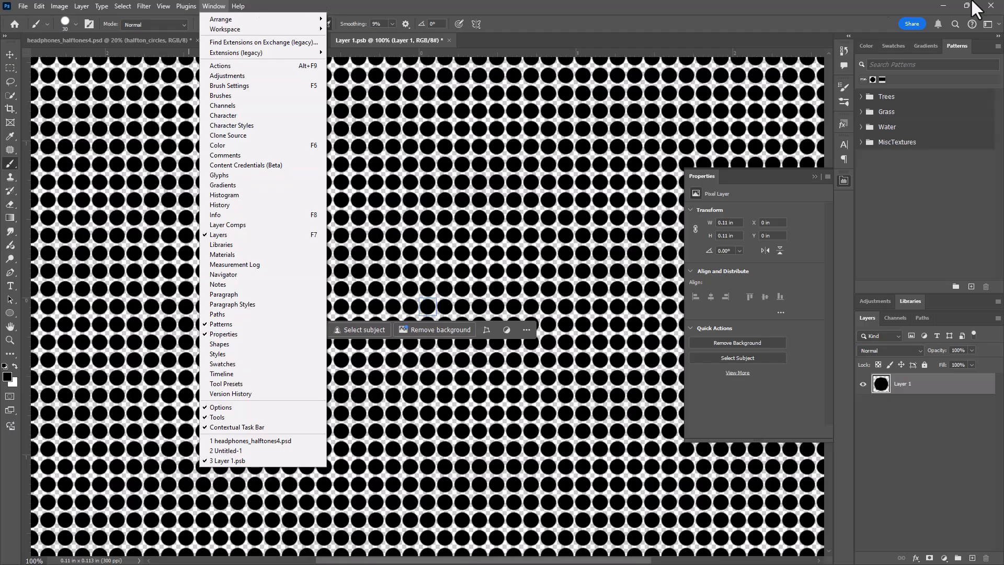
pyautogui.click(966, 252)
pyautogui.click(971, 286)
pyautogui.click(603, 155)
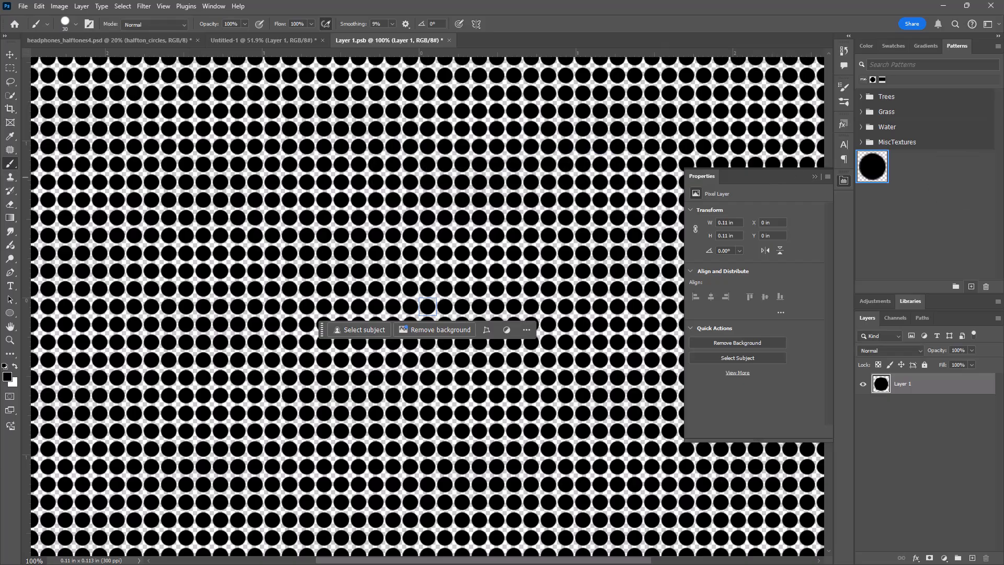
# Close the black dot document without saving its changes and delete the dot layer from the portrait file.
pyautogui.click(450, 40)
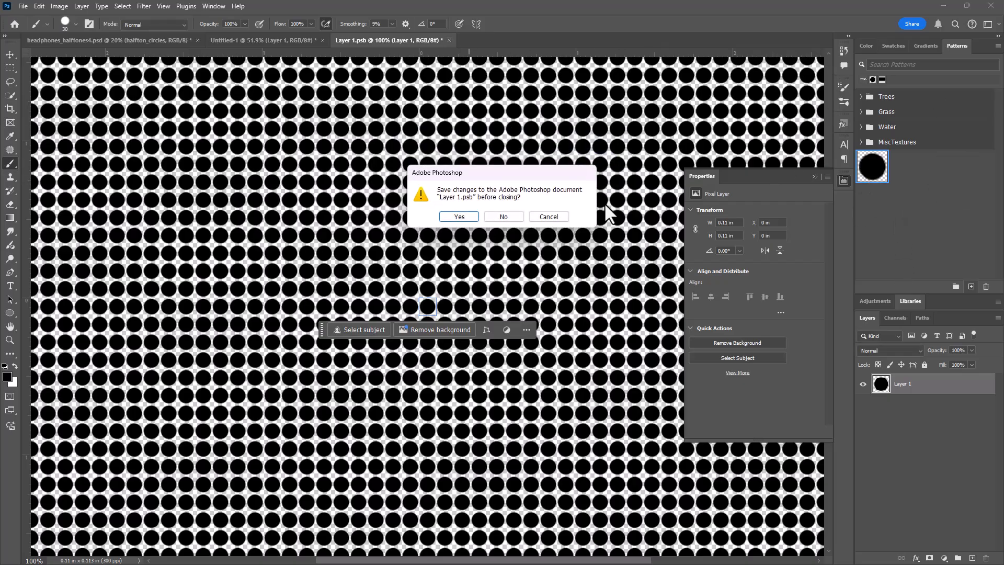
pyautogui.click(507, 218)
pyautogui.moveTo(899, 406); pyautogui.dragTo(987, 558)
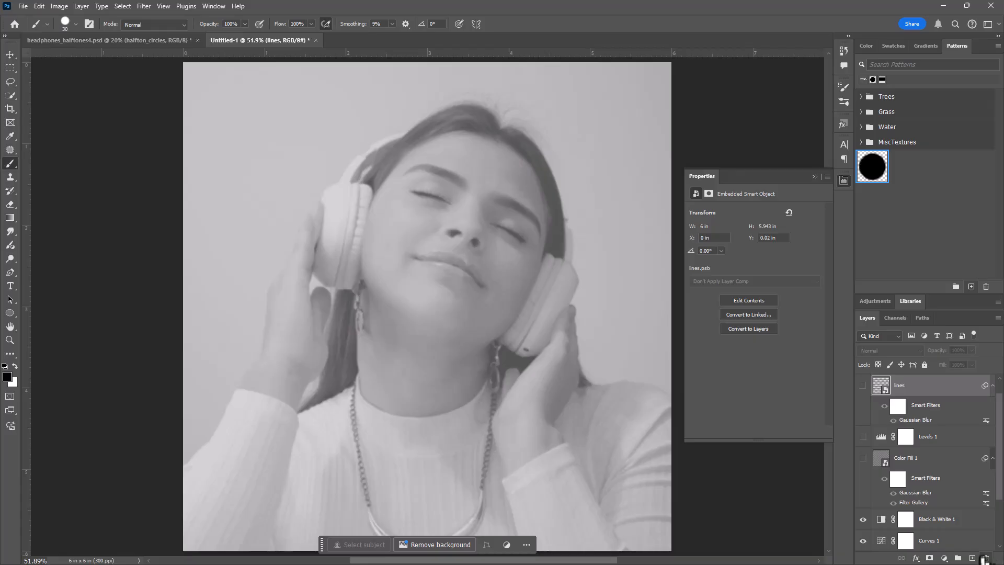
# Add a new layer above the lines layer and turn it into a fill of the black dot pattern.
pyautogui.click(973, 558)
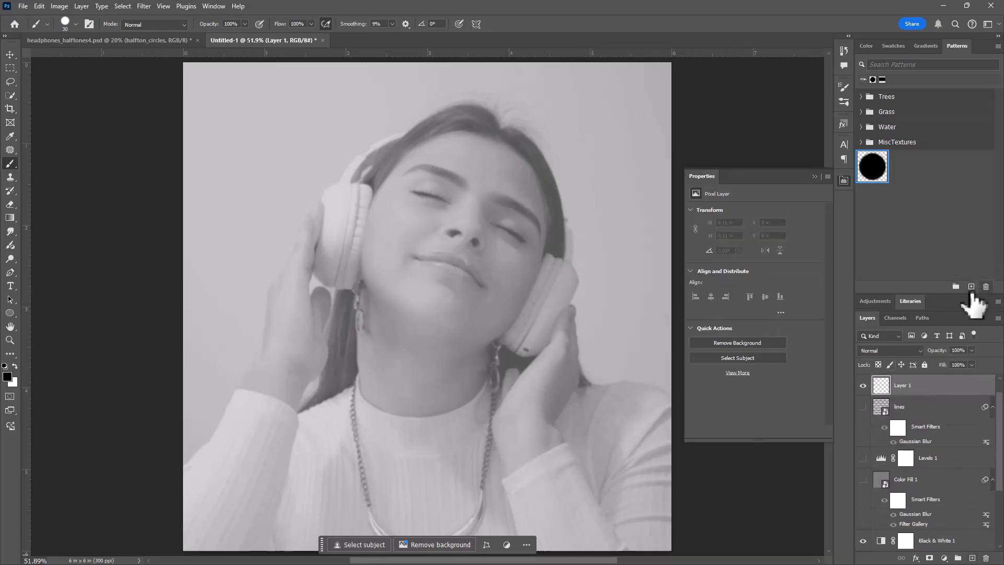
pyautogui.doubleClick(869, 164)
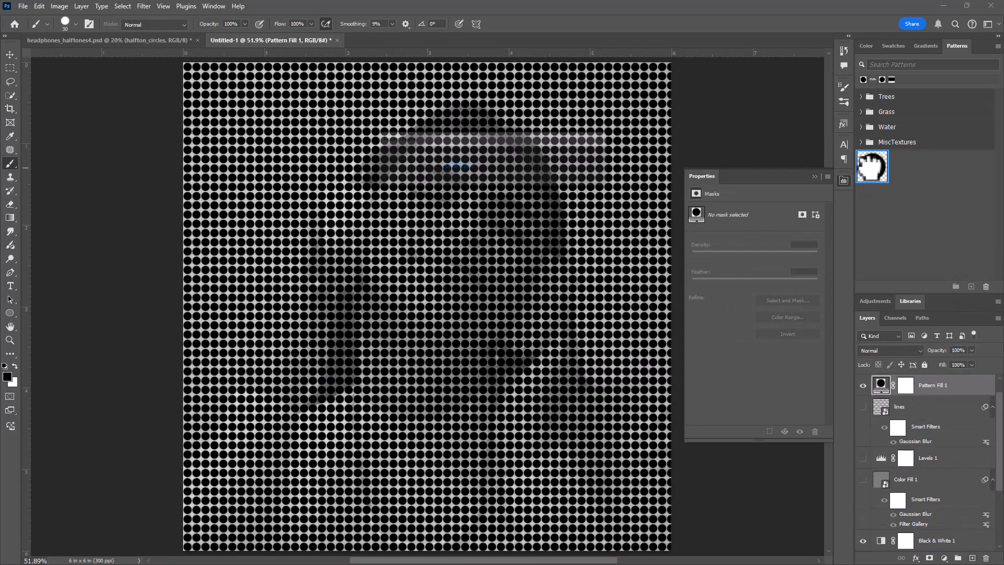
pyautogui.click(607, 179)
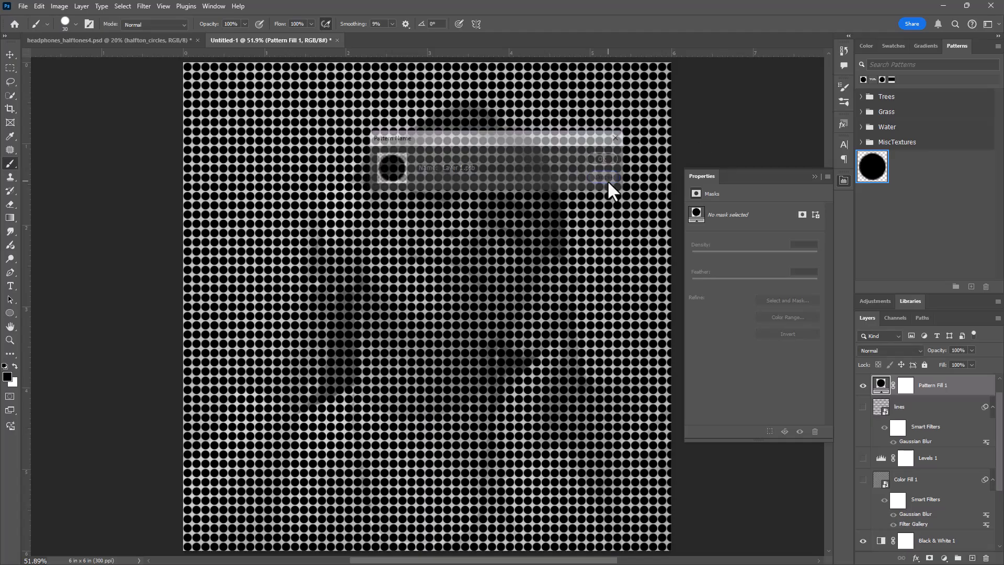
# Compare the portrait with the dot pattern fill and the Threshold adjustment switched on and off.
pyautogui.click(863, 385)
pyautogui.click(863, 385)
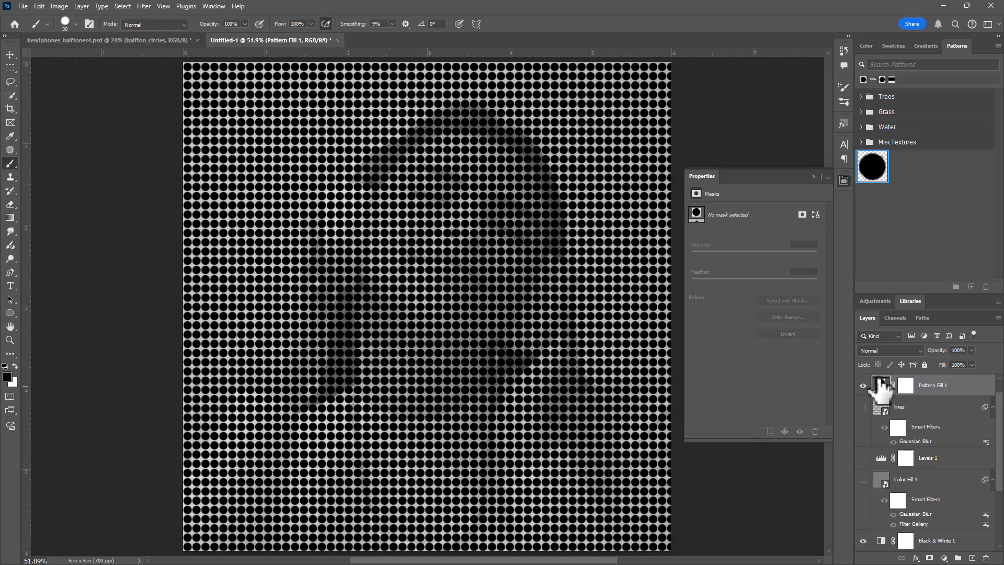
pyautogui.scroll(1, 943, 405)
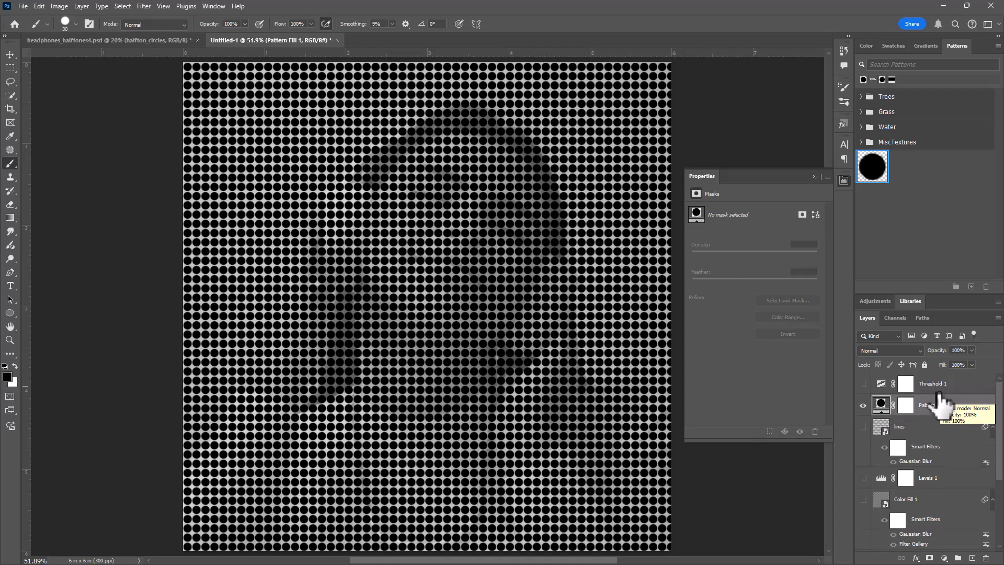
pyautogui.click(862, 384)
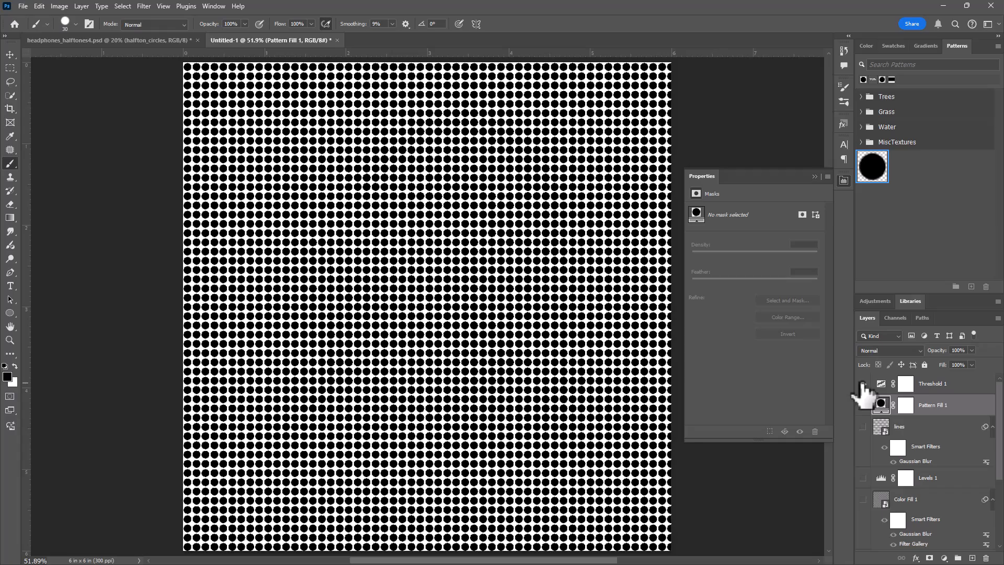
pyautogui.click(863, 384)
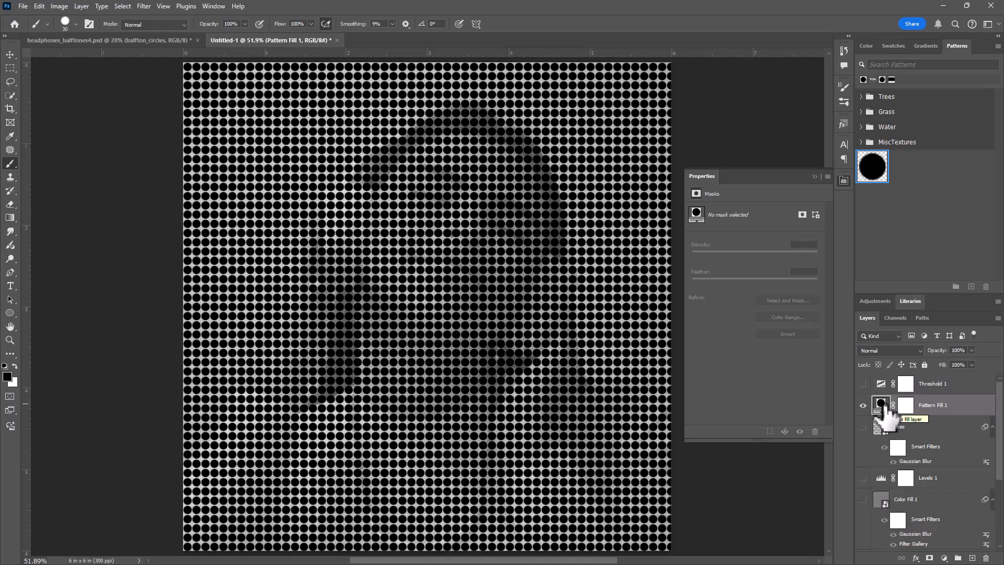
# Set the dot pattern fill's angle to 44.66° and its scale to 89%.
pyautogui.doubleClick(882, 405)
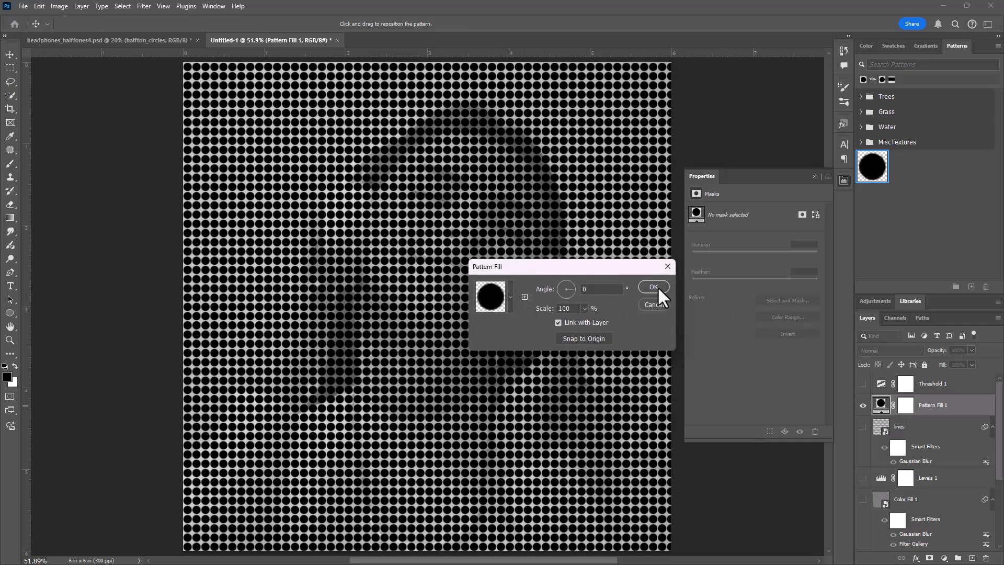
pyautogui.click(659, 304)
pyautogui.doubleClick(881, 406)
pyautogui.moveTo(570, 287); pyautogui.dragTo(572, 281)
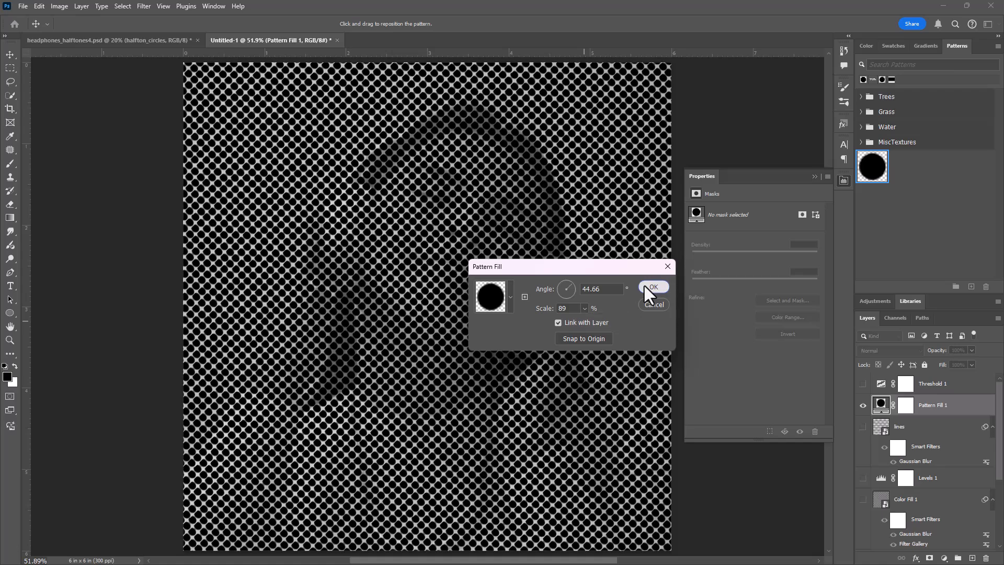
pyautogui.click(648, 287)
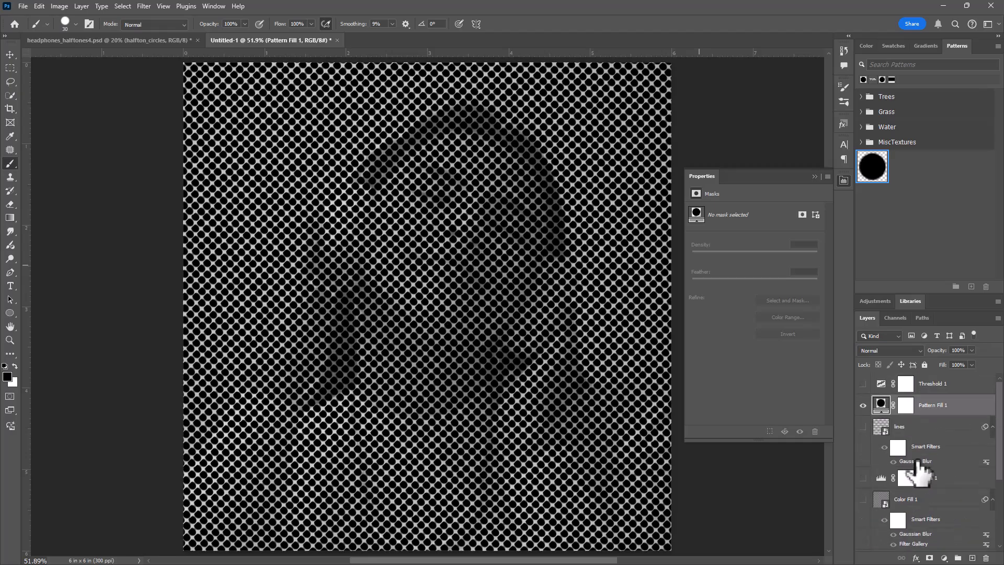
# Show the Threshold adjustment over the dot pattern and set its level to 141.
pyautogui.click(863, 383)
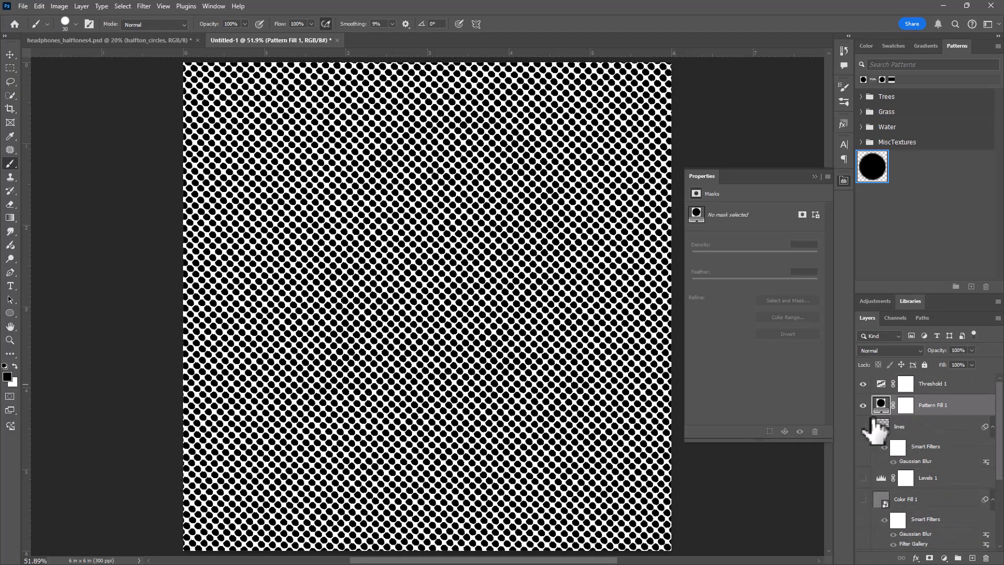
pyautogui.click(881, 385)
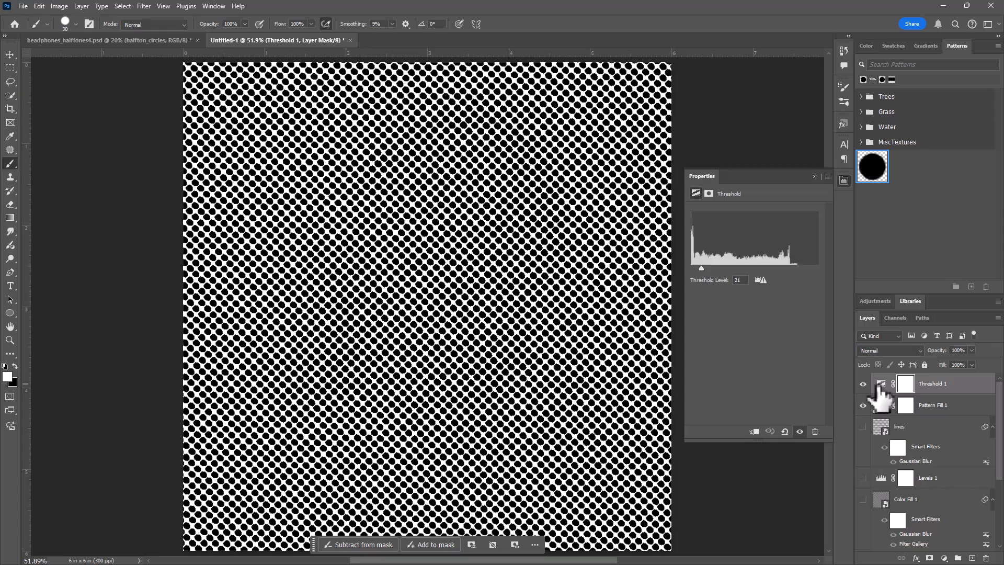
pyautogui.moveTo(711, 267); pyautogui.dragTo(761, 267)
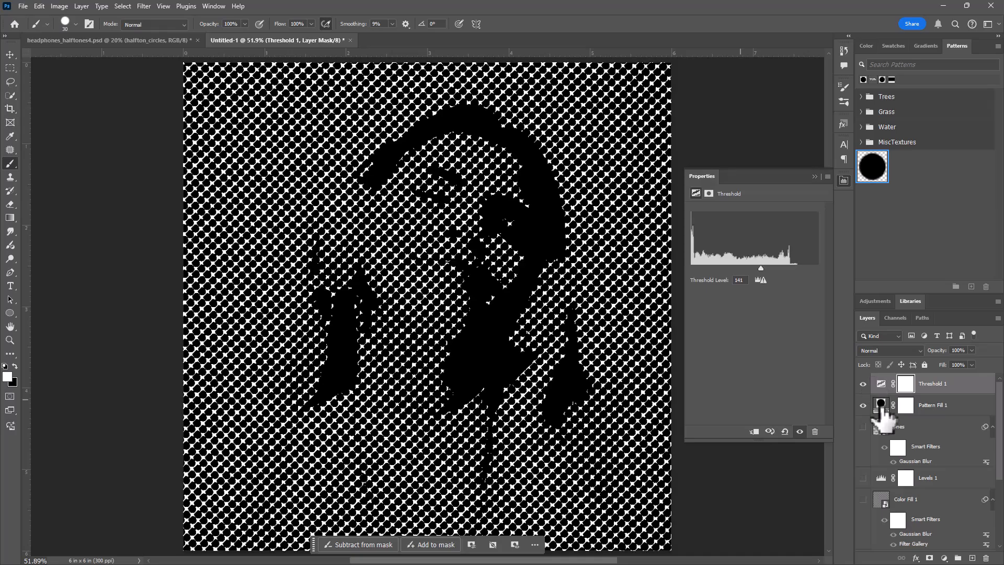
# Convert the dot pattern fill to a smart object and apply a Gaussian Blur with a 5.2-pixel radius.
pyautogui.click(933, 407)
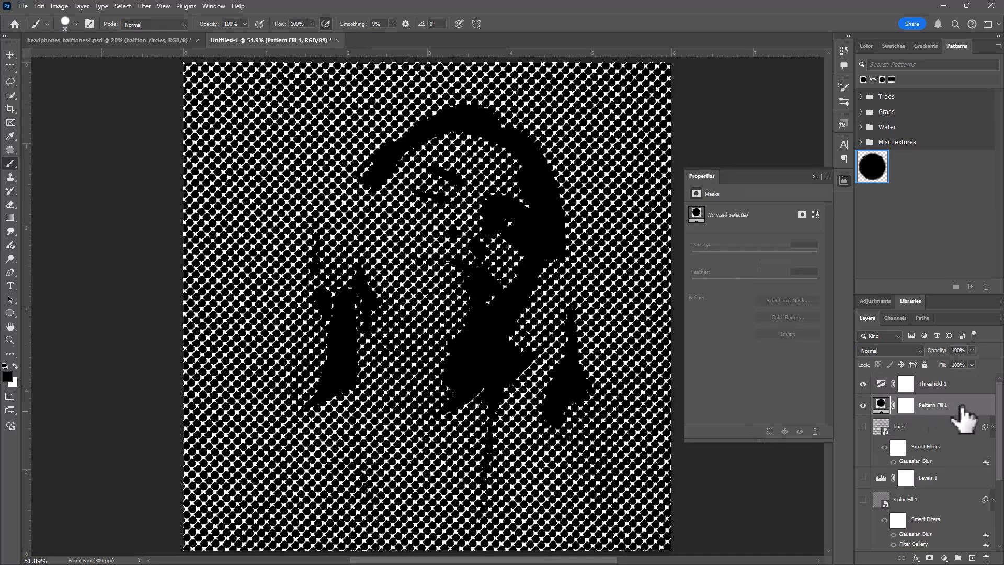
pyautogui.rightClick(936, 404)
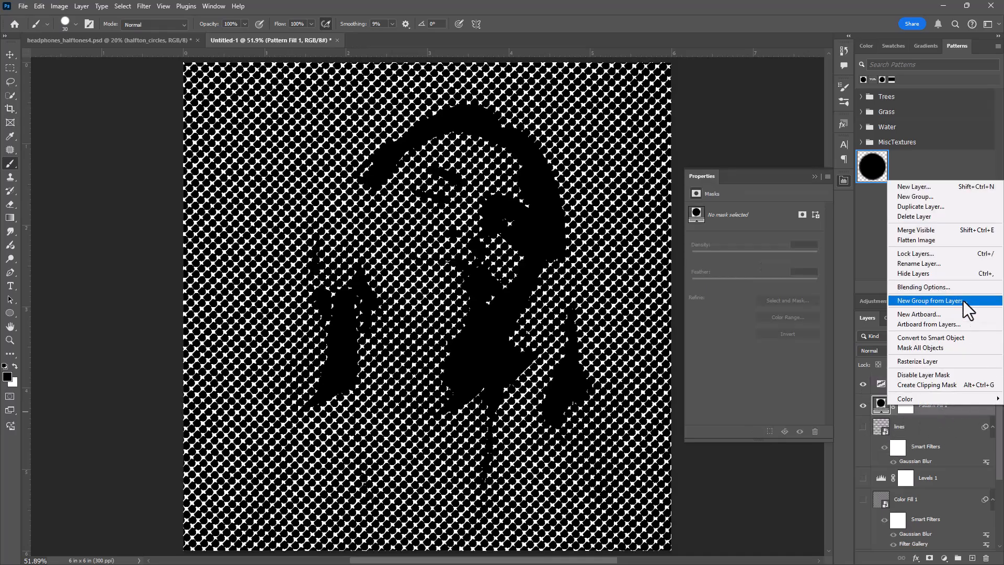
pyautogui.click(955, 338)
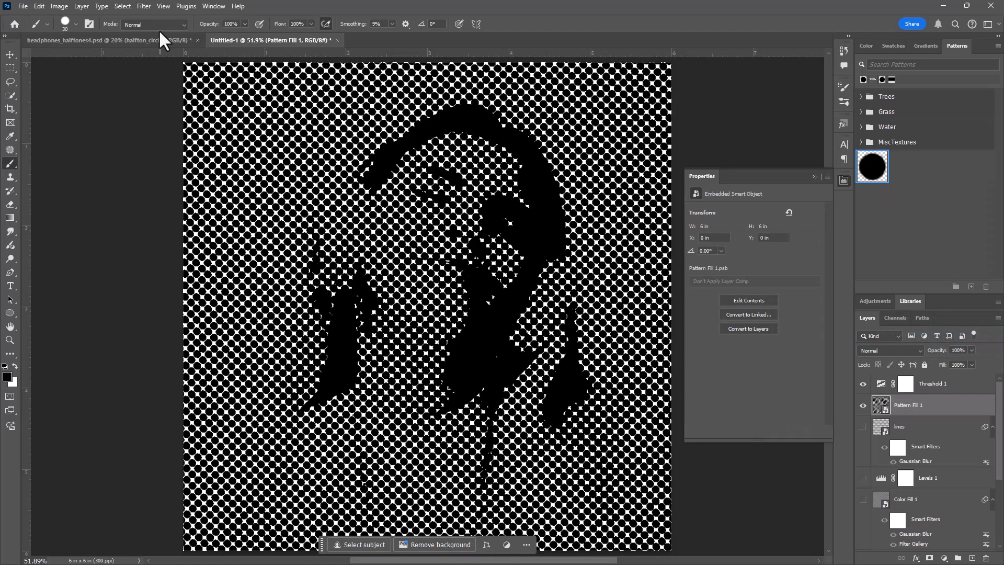
pyautogui.click(145, 6)
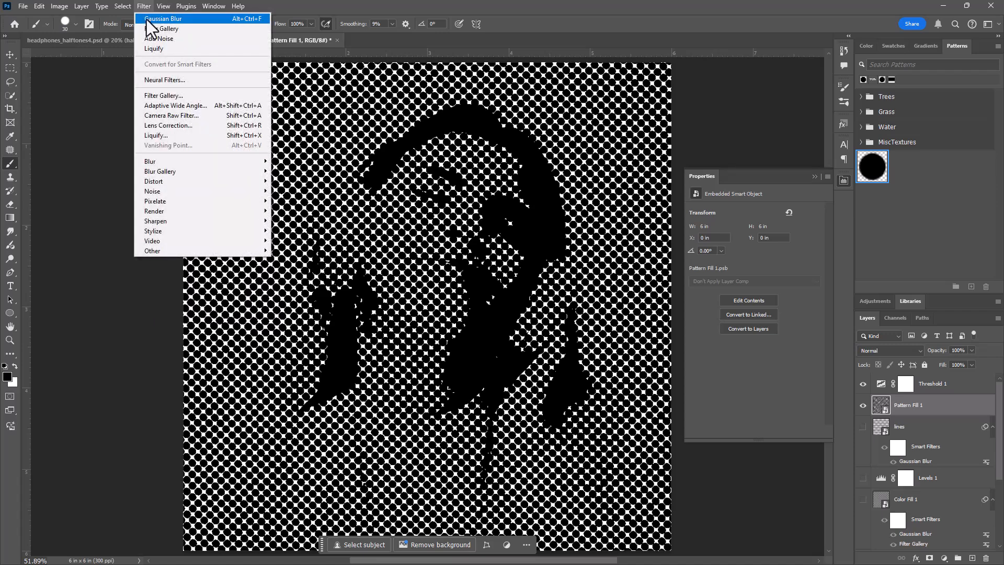
pyautogui.click(152, 19)
pyautogui.moveTo(638, 236)
pyautogui.mouseDown()
pyautogui.moveTo(620, 238)
pyautogui.moveTo(632, 238)
pyautogui.mouseUp()
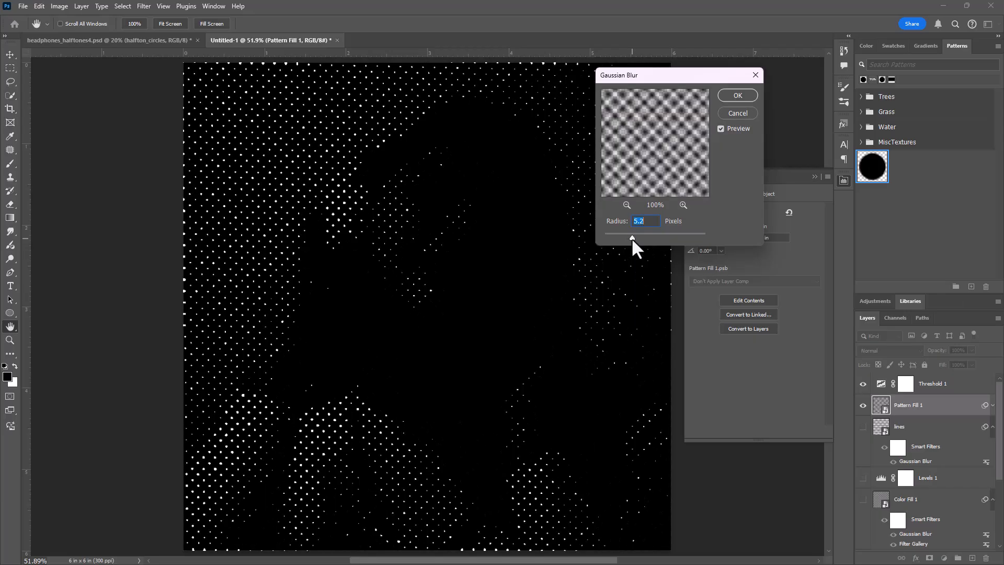
pyautogui.click(754, 95)
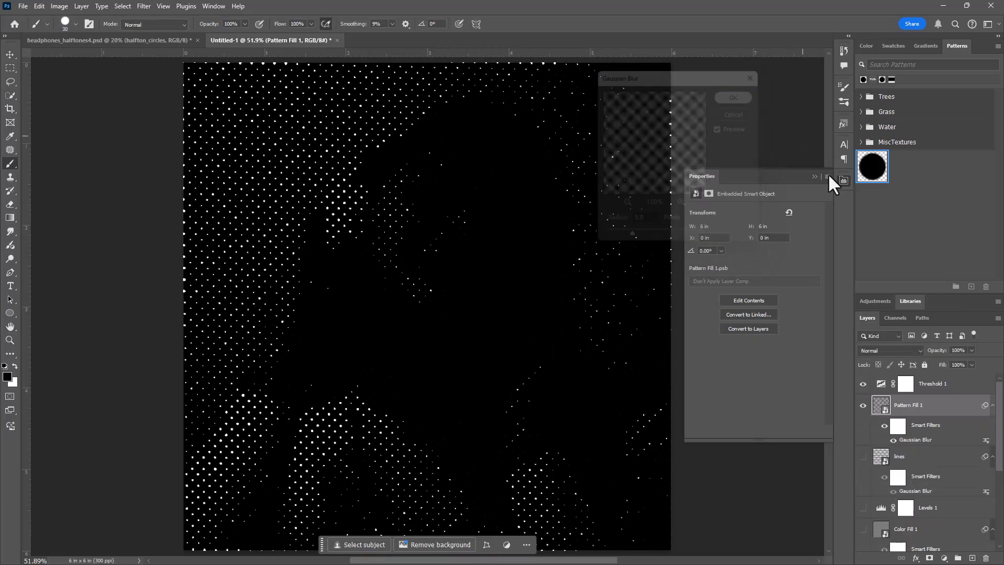
# Lower the Threshold level until white halftone dots cover the lighter areas of the portrait.
pyautogui.click(881, 385)
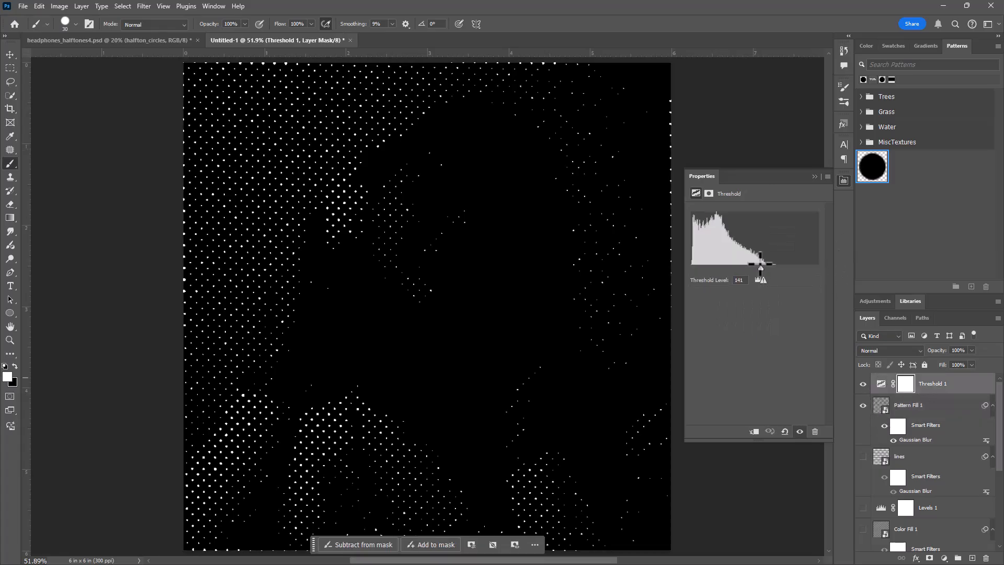
pyautogui.moveTo(761, 268); pyautogui.dragTo(735, 268)
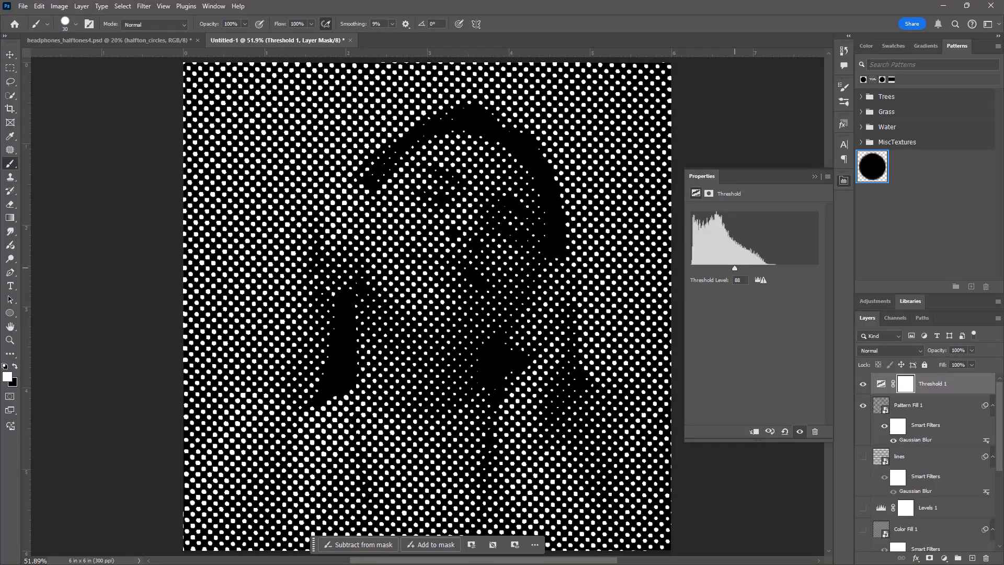
# Reshape the portrait's Curves adjustment with the white point at input 194, output 255, and the black point moved inward and raised.
pyautogui.scroll(-5, 925, 448)
pyautogui.click(884, 504)
pyautogui.moveTo(730, 316)
pyautogui.mouseDown()
pyautogui.moveTo(714, 298)
pyautogui.moveTo(720, 331)
pyautogui.mouseUp()
pyautogui.moveTo(795, 253); pyautogui.dragTo(821, 236)
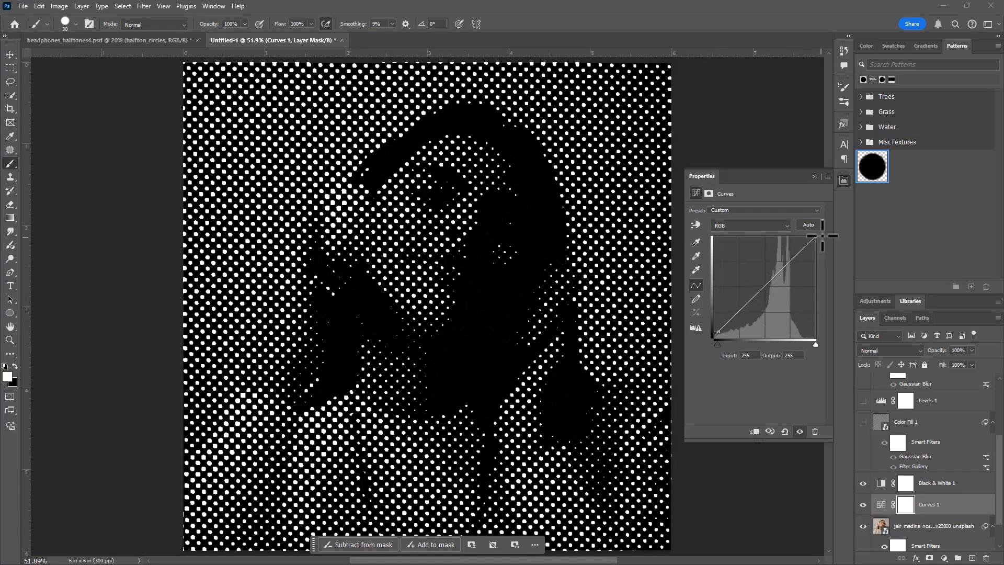
pyautogui.moveTo(718, 331)
pyautogui.mouseDown()
pyautogui.moveTo(743, 331)
pyautogui.moveTo(714, 336)
pyautogui.mouseUp()
pyautogui.moveTo(818, 237); pyautogui.dragTo(791, 236)
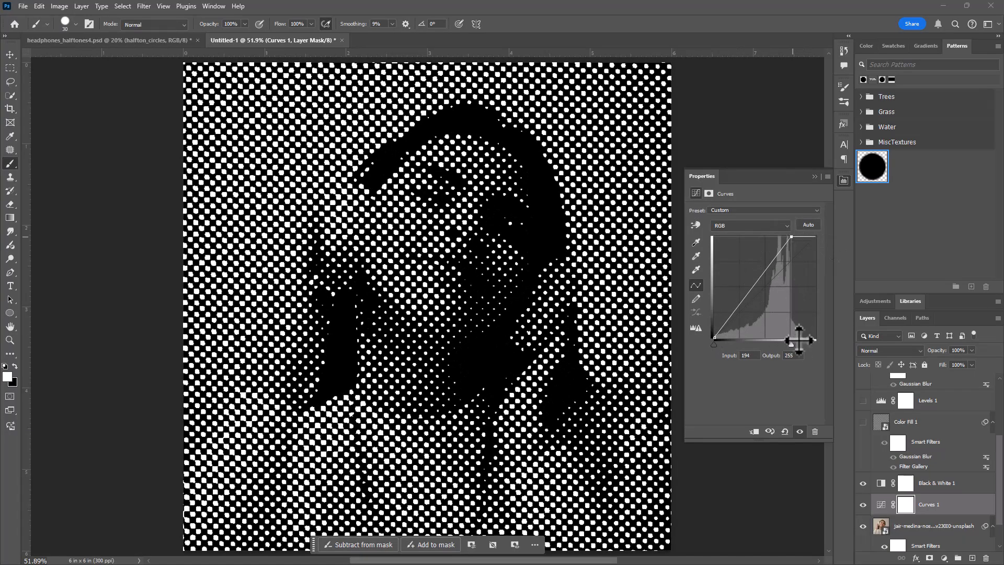
pyautogui.moveTo(792, 344); pyautogui.dragTo(781, 343)
pyautogui.moveTo(713, 344); pyautogui.dragTo(737, 322)
pyautogui.moveTo(782, 236); pyautogui.dragTo(790, 228)
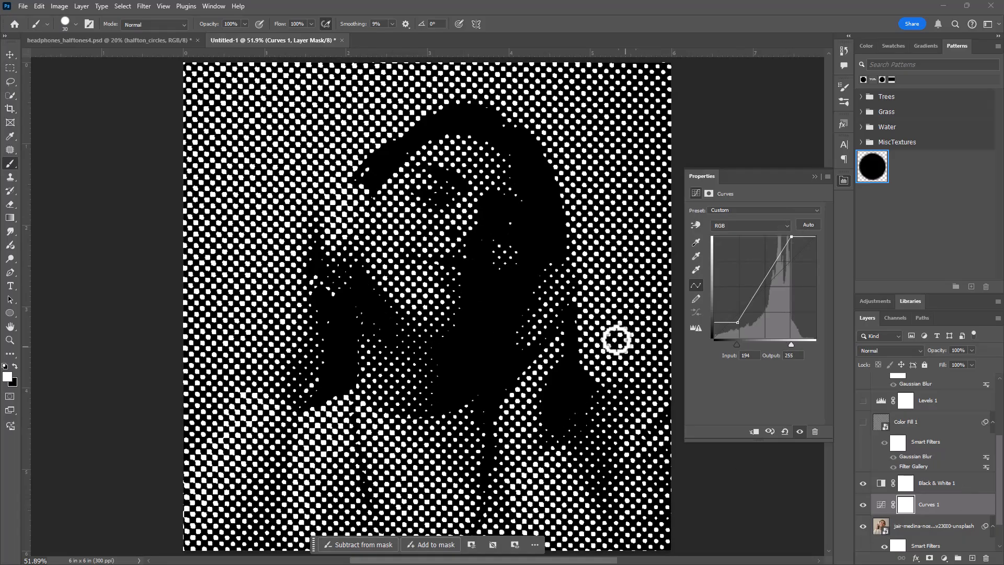
# Set the Threshold adjustment's level to 41.
pyautogui.scroll(4, 608, 331)
pyautogui.scroll(-4, 609, 330)
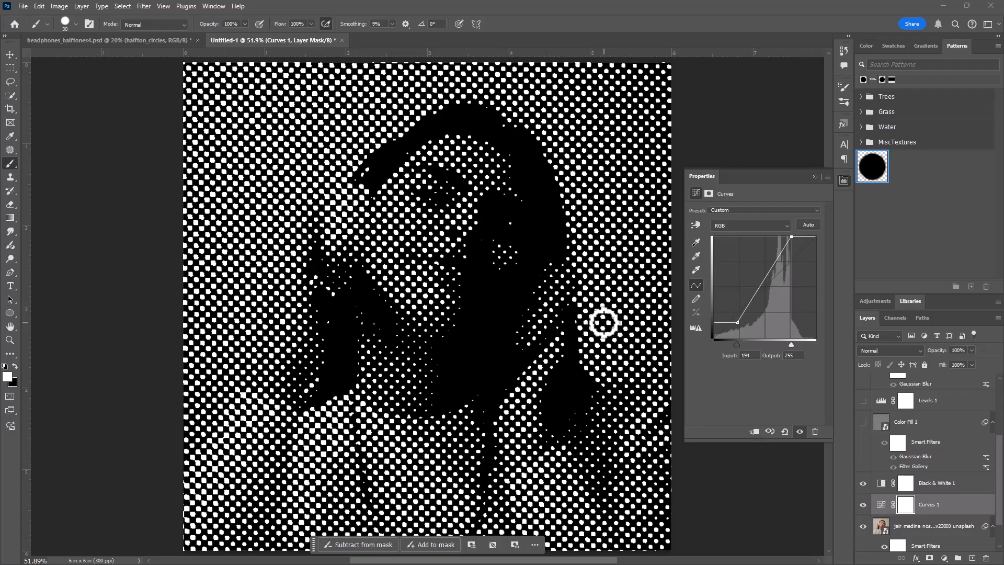
pyautogui.scroll(2, 972, 437)
pyautogui.scroll(5, 971, 436)
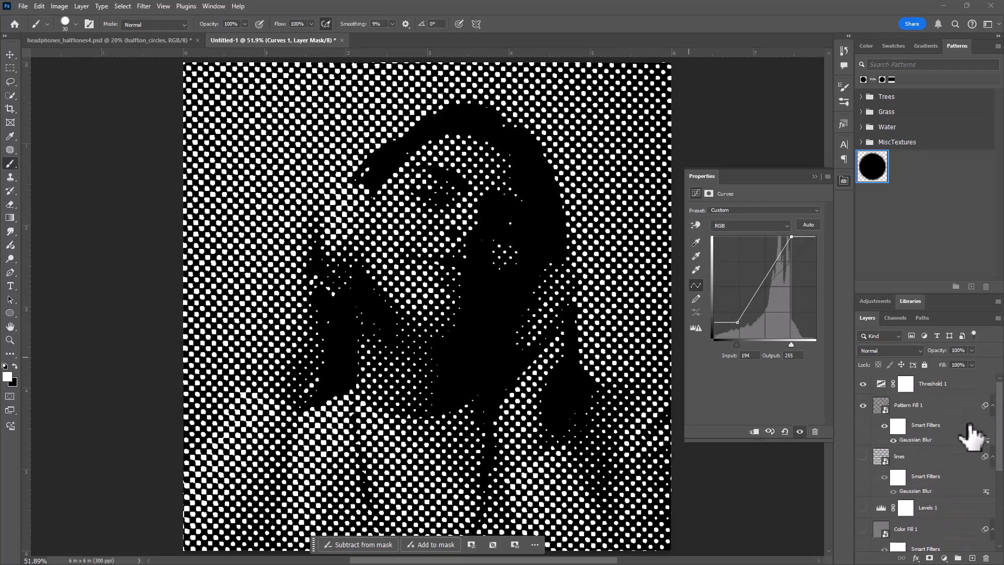
pyautogui.click(889, 387)
pyautogui.moveTo(732, 270); pyautogui.dragTo(710, 265)
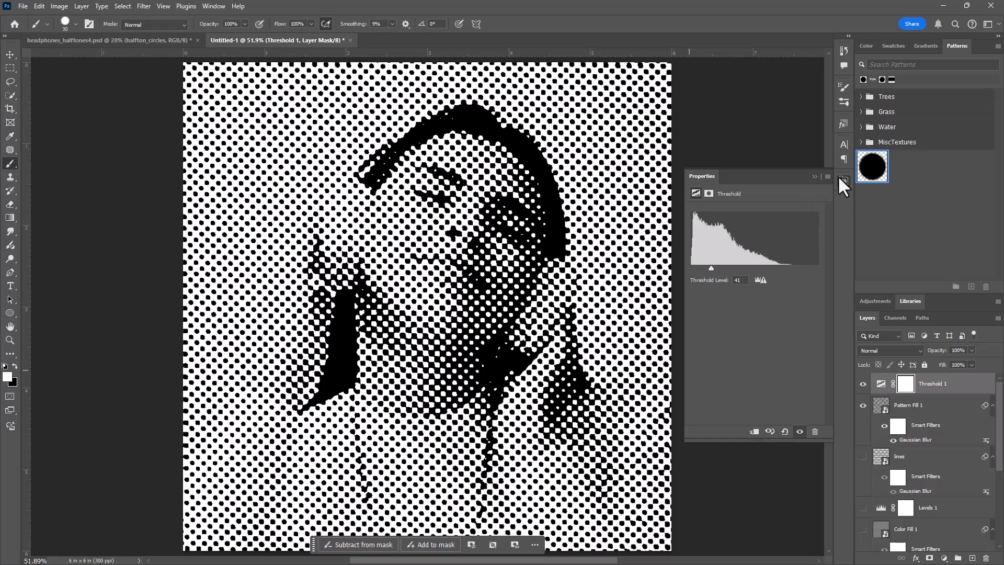
# Open the dot pattern smart object's contents and set the pattern fill's angle to 0° and its scale to 50%.
pyautogui.click(882, 408)
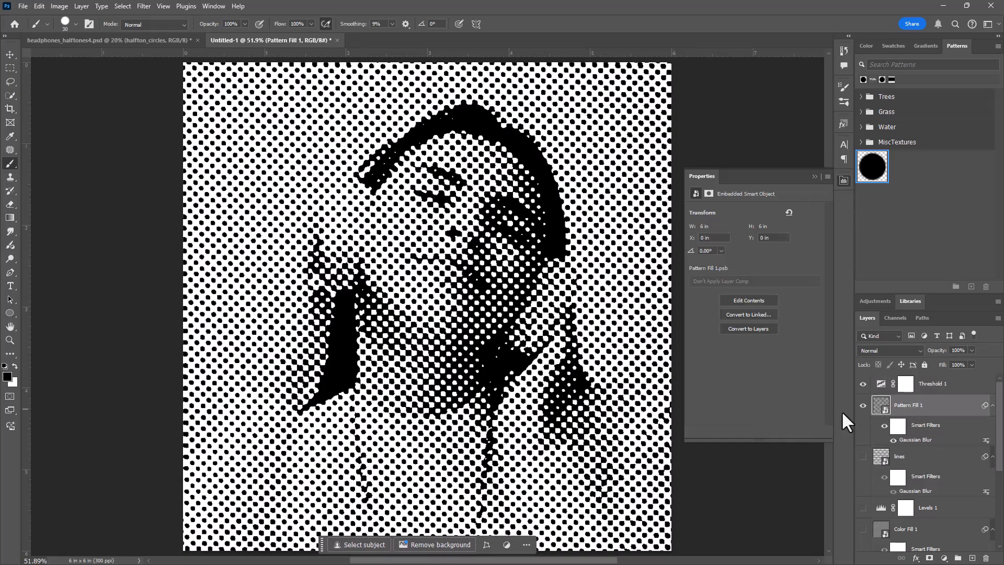
pyautogui.doubleClick(881, 406)
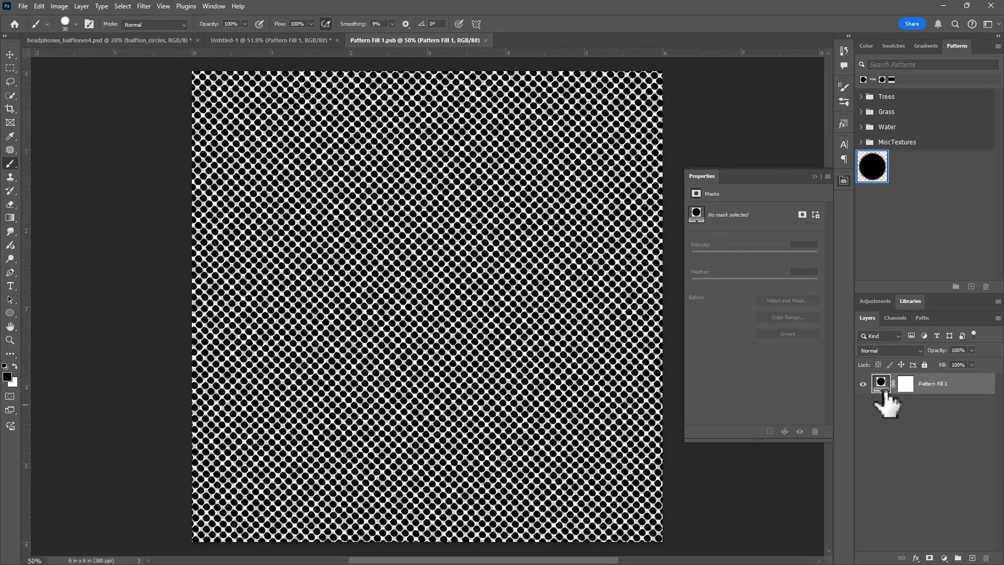
pyautogui.doubleClick(880, 386)
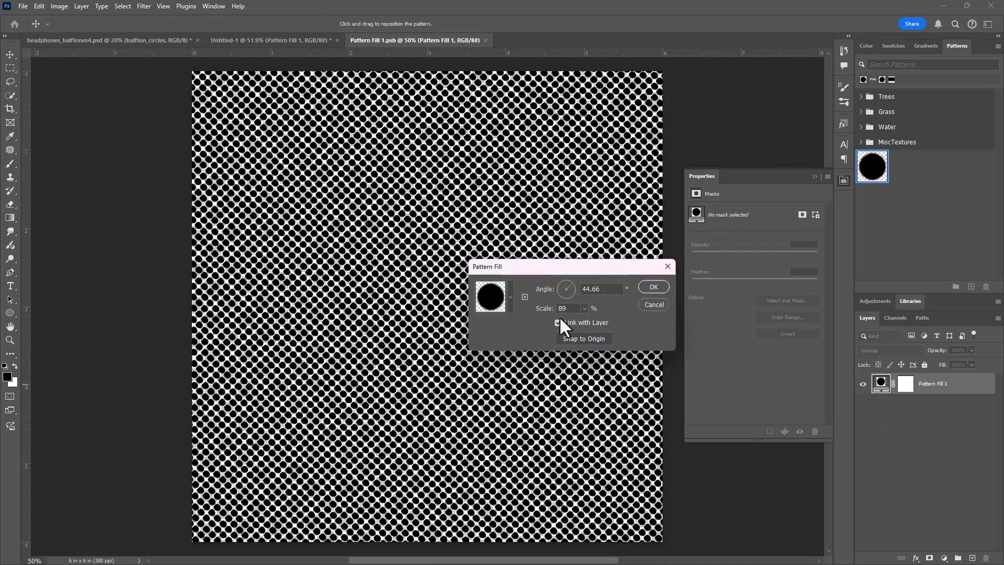
pyautogui.click(576, 287)
pyautogui.moveTo(609, 288); pyautogui.dragTo(555, 285)
pyautogui.write('0')
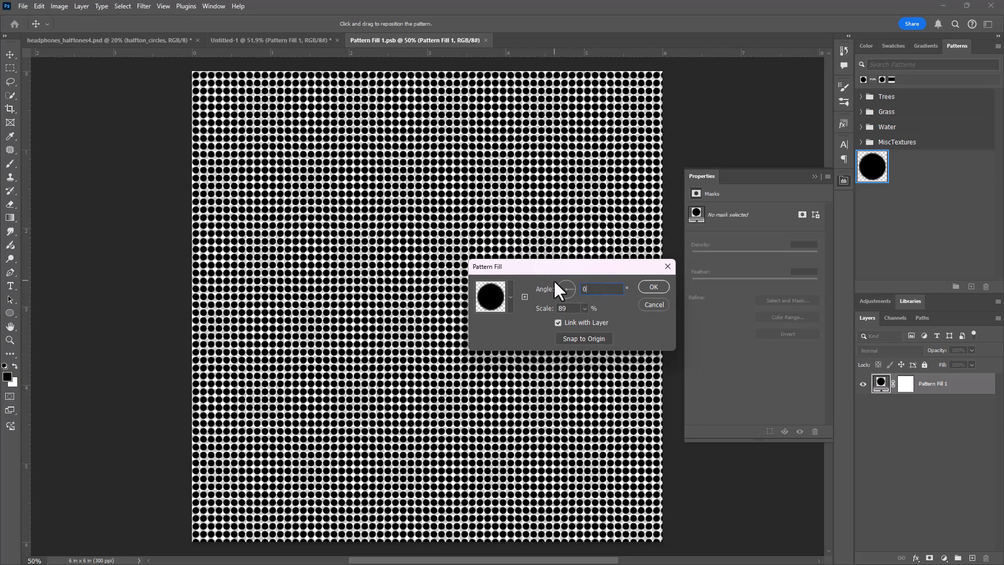
pyautogui.press('Tab')
pyautogui.write('50')
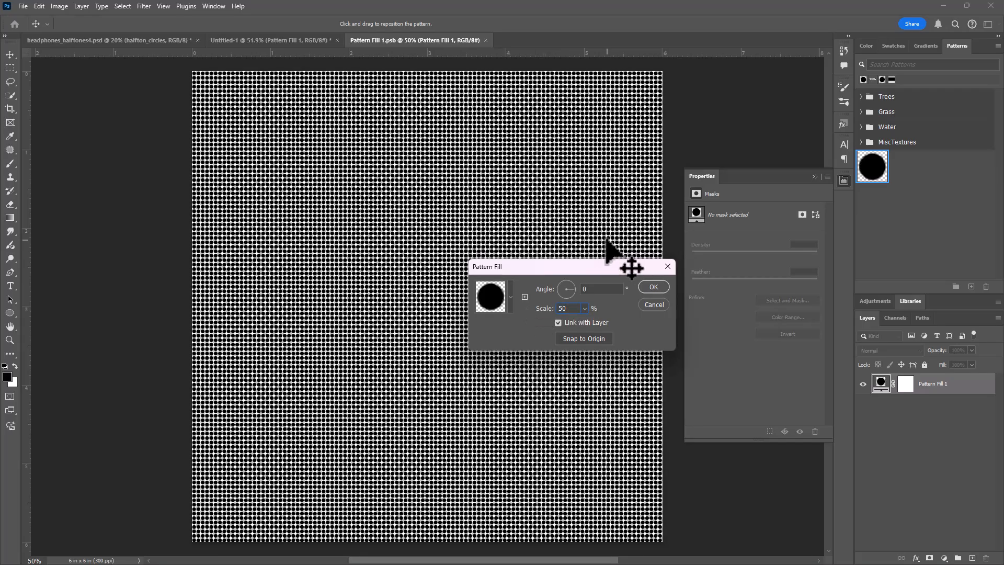
pyautogui.click(654, 287)
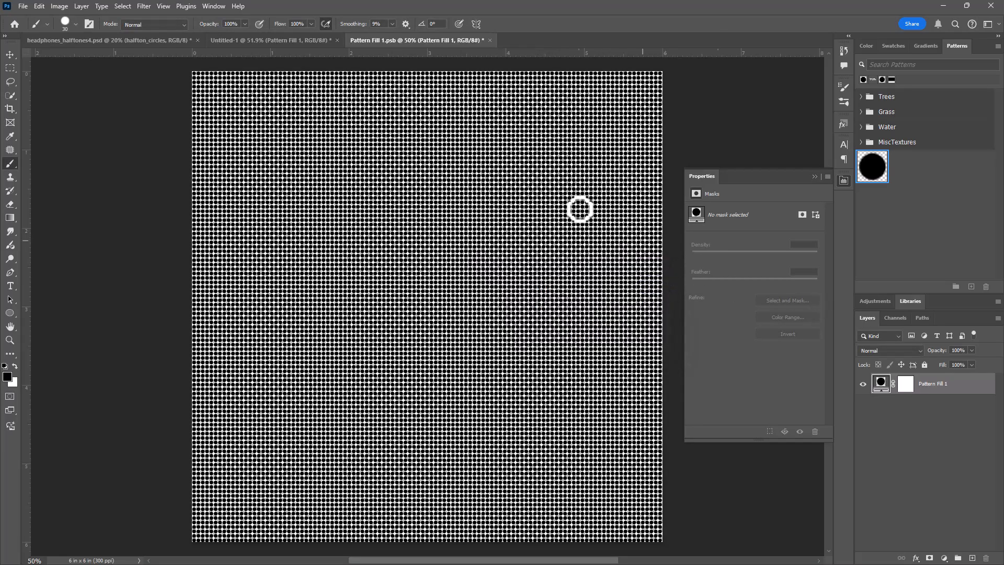
# Save and close the dot pattern's contents, and set the portrait's Threshold level to 50.
pyautogui.click(489, 40)
pyautogui.click(454, 217)
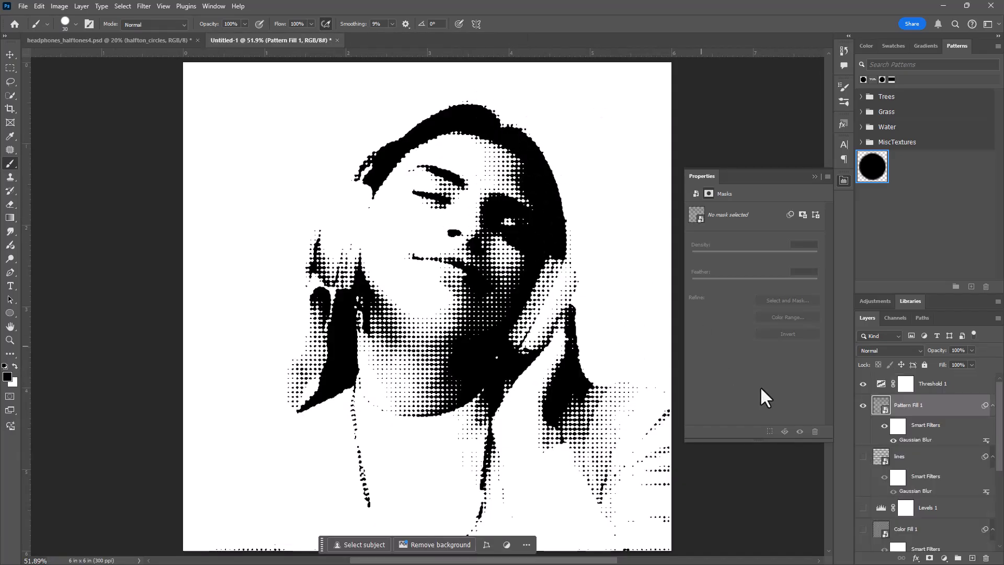
pyautogui.click(881, 385)
pyautogui.moveTo(711, 268); pyautogui.dragTo(720, 268)
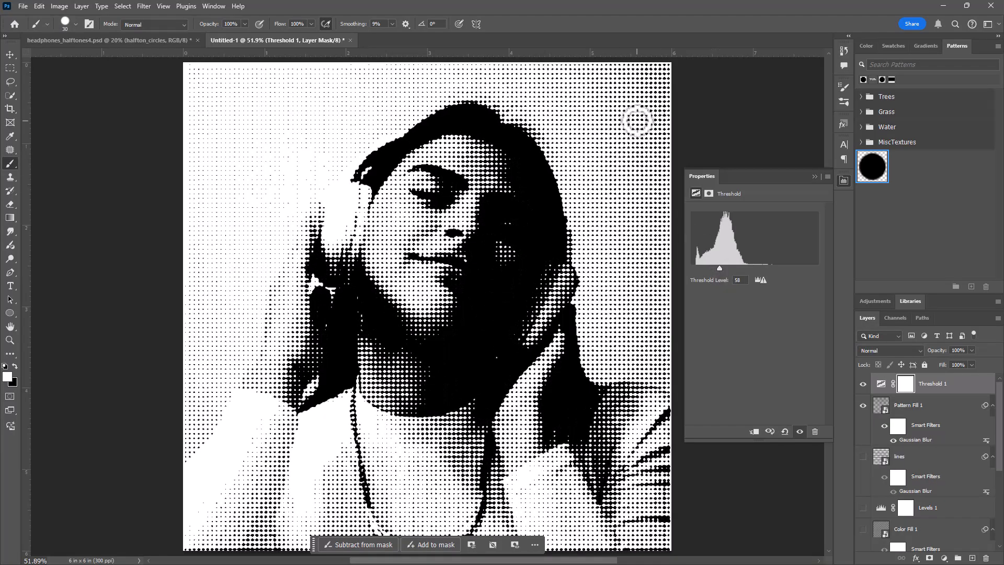
pyautogui.moveTo(721, 269)
pyautogui.mouseDown()
pyautogui.moveTo(702, 259)
pyautogui.moveTo(715, 259)
pyautogui.mouseUp()
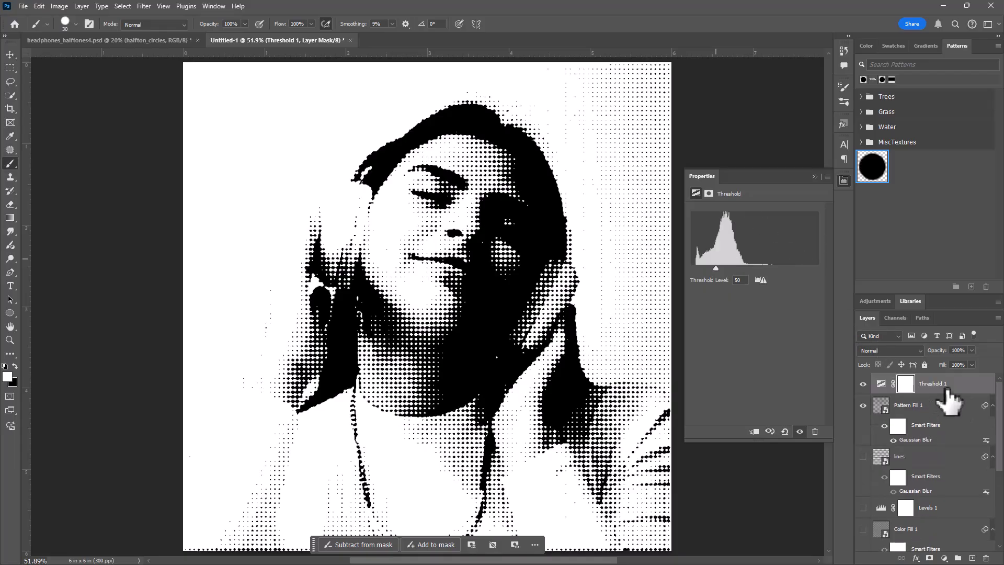
# Group all layers above the Background and duplicate the group.
pyautogui.scroll(-4, 928, 506)
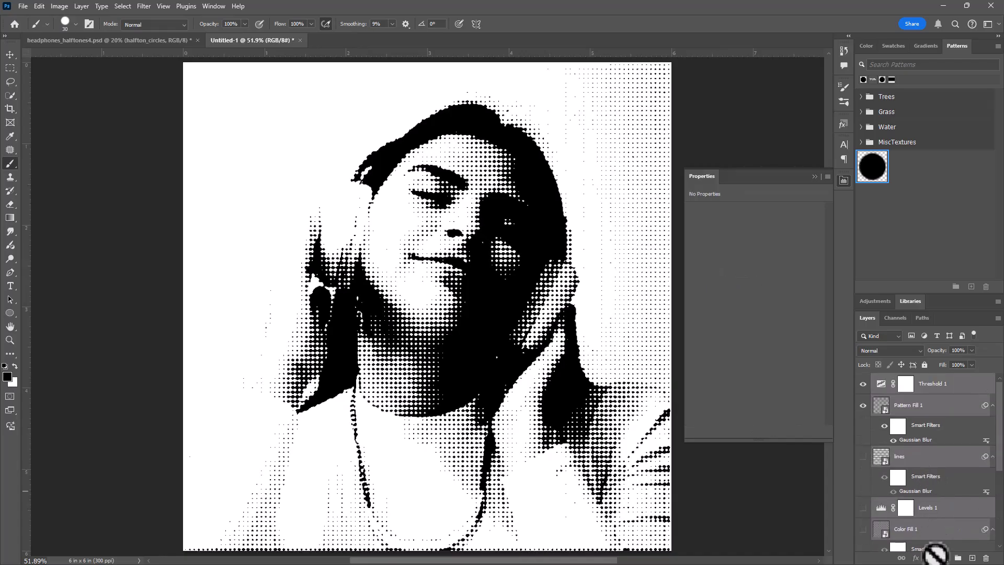
pyautogui.moveTo(936, 553); pyautogui.dragTo(957, 558)
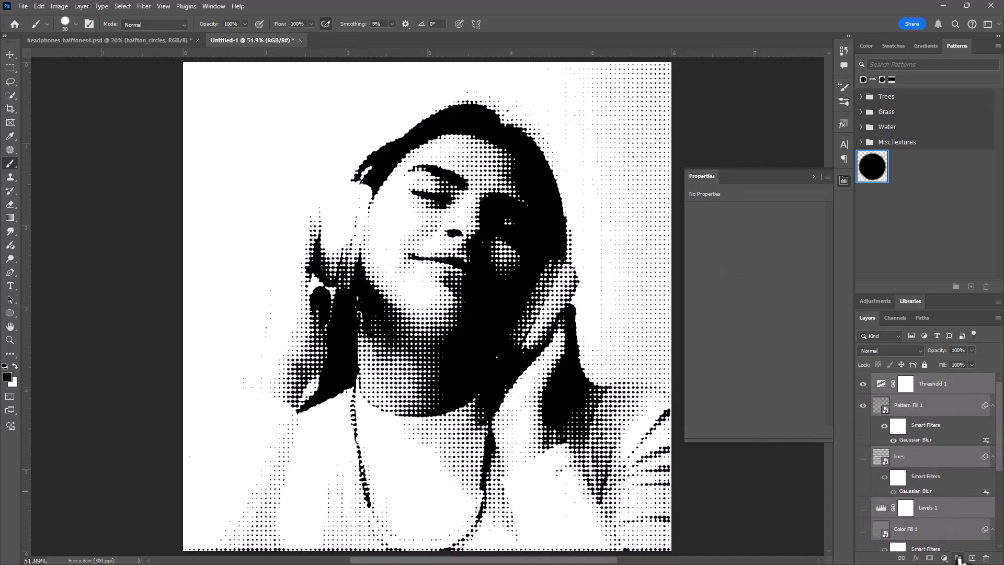
pyautogui.moveTo(959, 560); pyautogui.dragTo(959, 559)
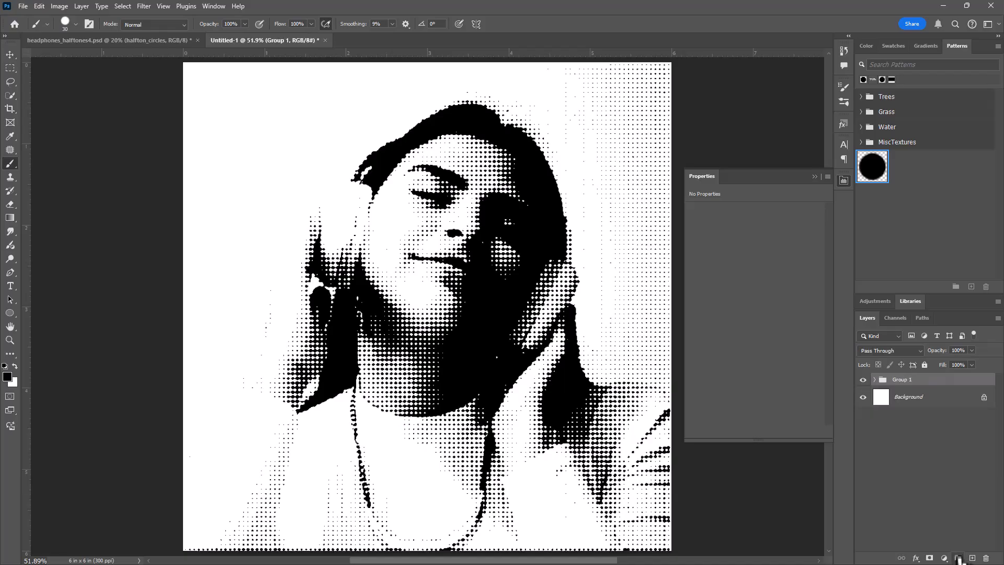
pyautogui.moveTo(941, 379); pyautogui.dragTo(970, 525)
pyautogui.moveTo(973, 548); pyautogui.dragTo(972, 558)
# Set the Threshold adjustment inside the duplicated group to level 60.
pyautogui.click(874, 380)
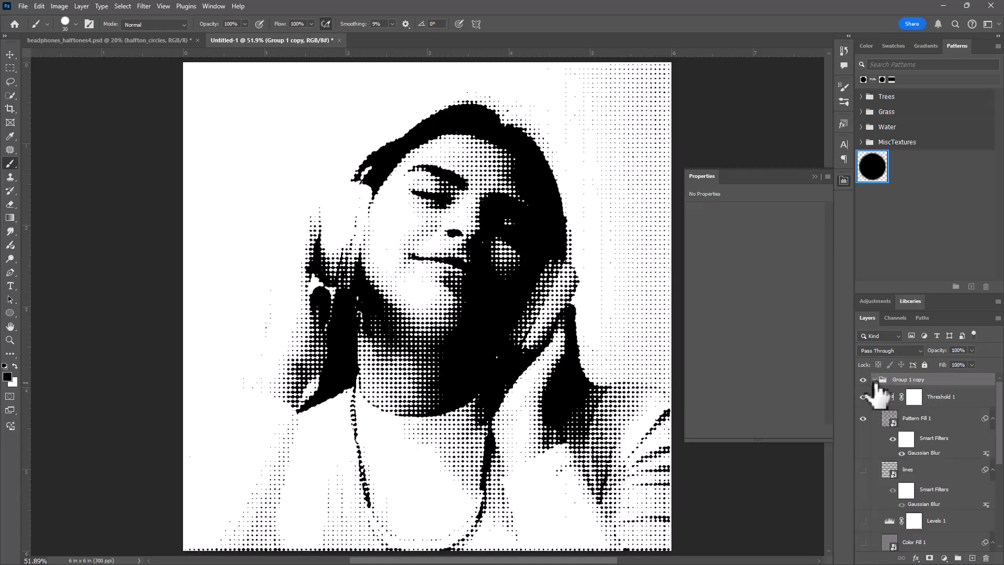
pyautogui.click(892, 399)
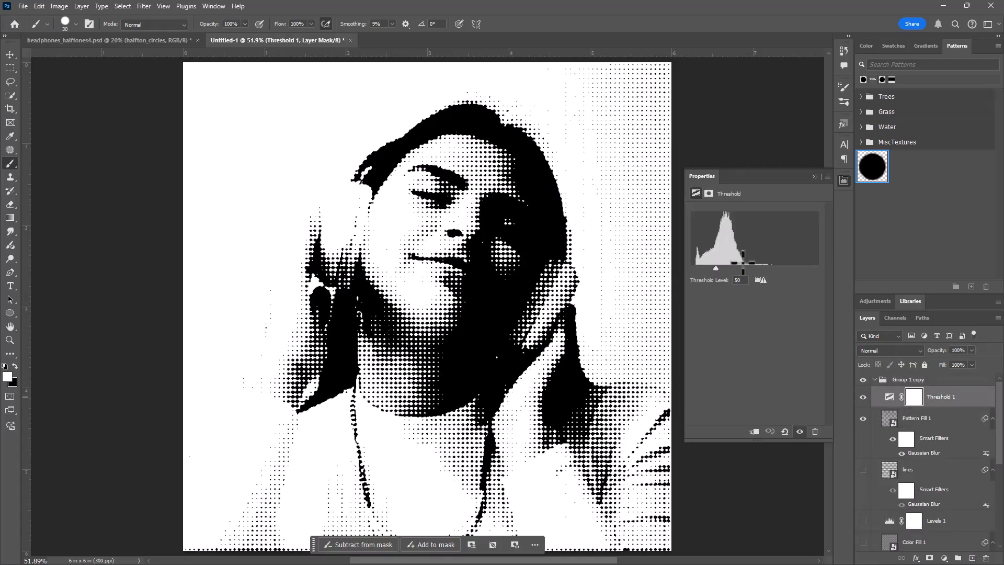
pyautogui.moveTo(715, 268); pyautogui.dragTo(720, 267)
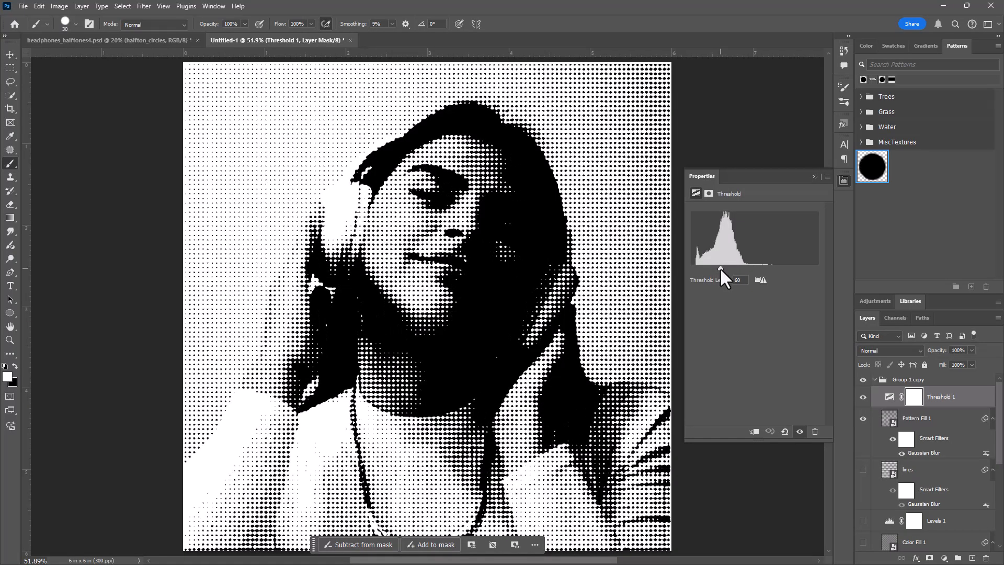
# Move the black point of the duplicated group's Curves adjustment to input 29, output 47.
pyautogui.scroll(-4, 964, 494)
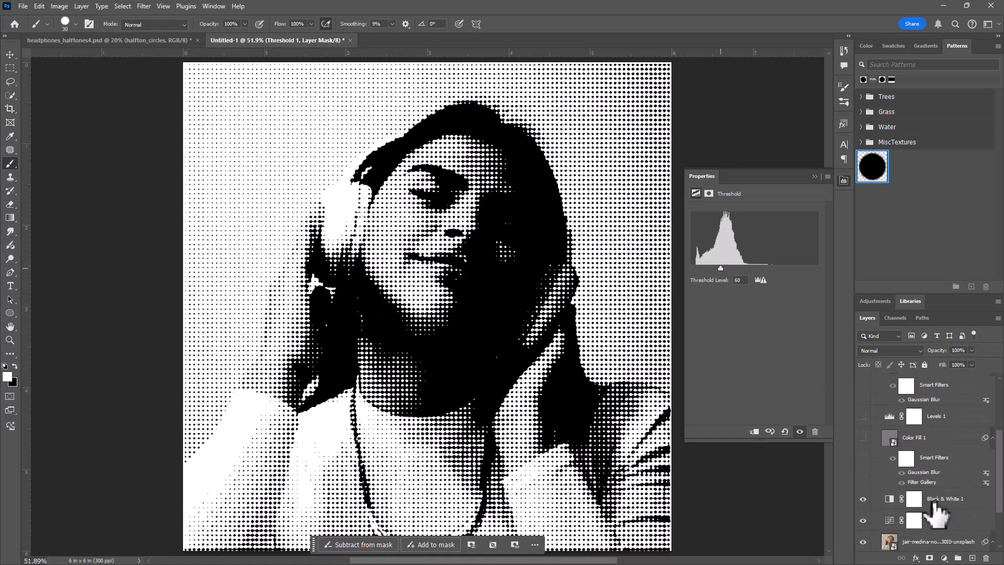
pyautogui.click(888, 520)
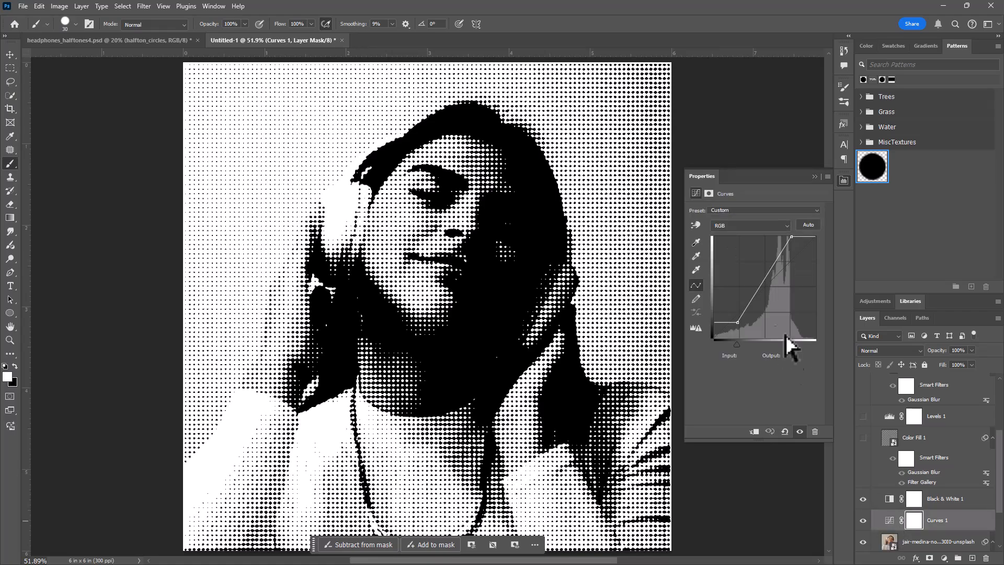
pyautogui.moveTo(734, 320)
pyautogui.mouseDown()
pyautogui.moveTo(716, 325)
pyautogui.moveTo(725, 319)
pyautogui.mouseUp()
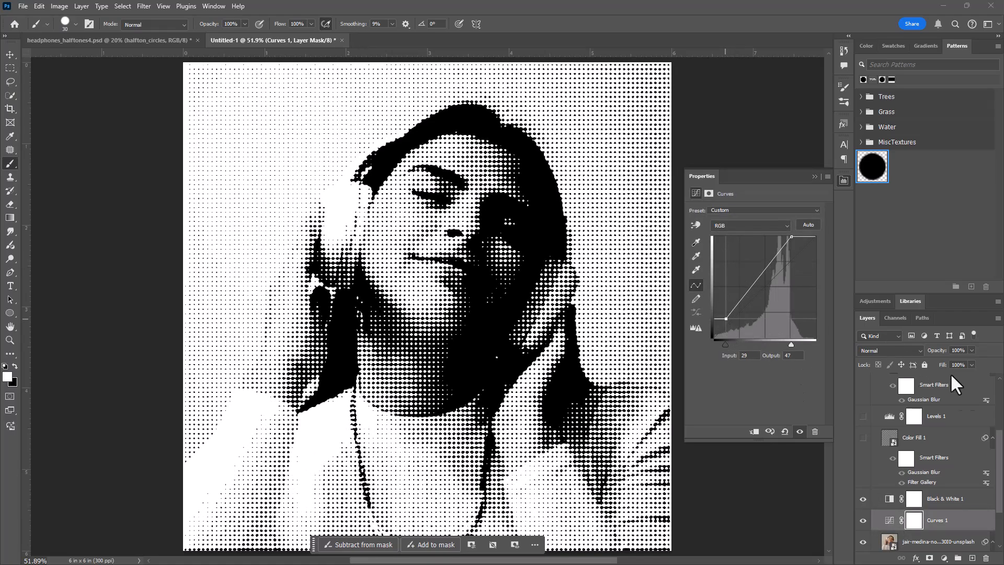
pyautogui.scroll(5, 939, 441)
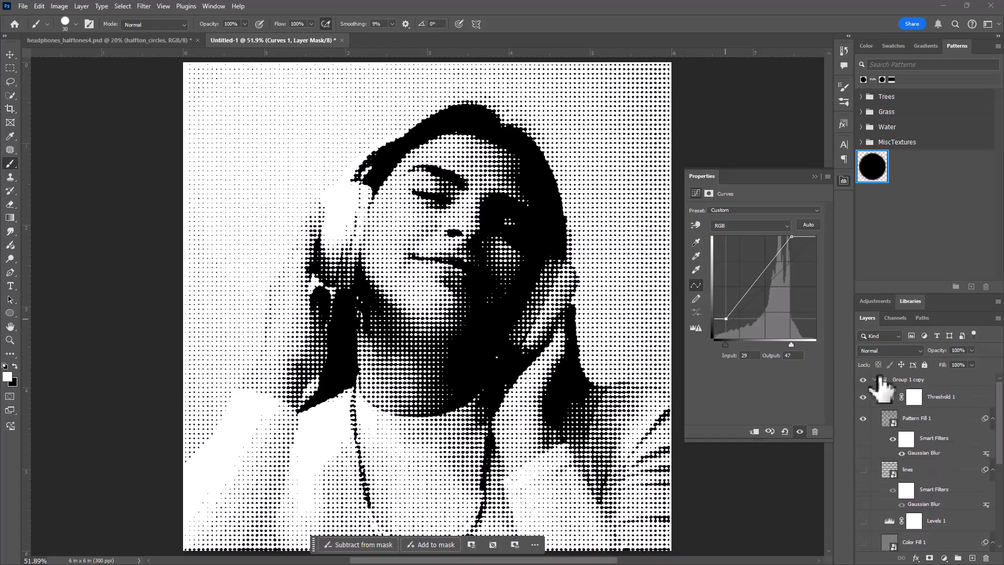
pyautogui.click(880, 379)
# Compare the two halftone versions by repeatedly hiding and showing the duplicated group.
pyautogui.click(863, 380)
pyautogui.click(863, 380)
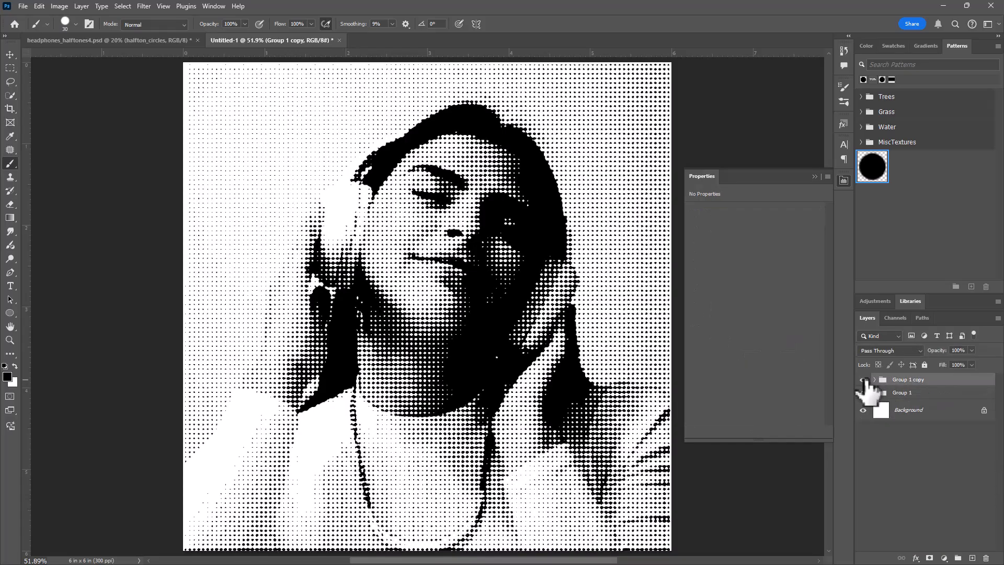
pyautogui.click(864, 380)
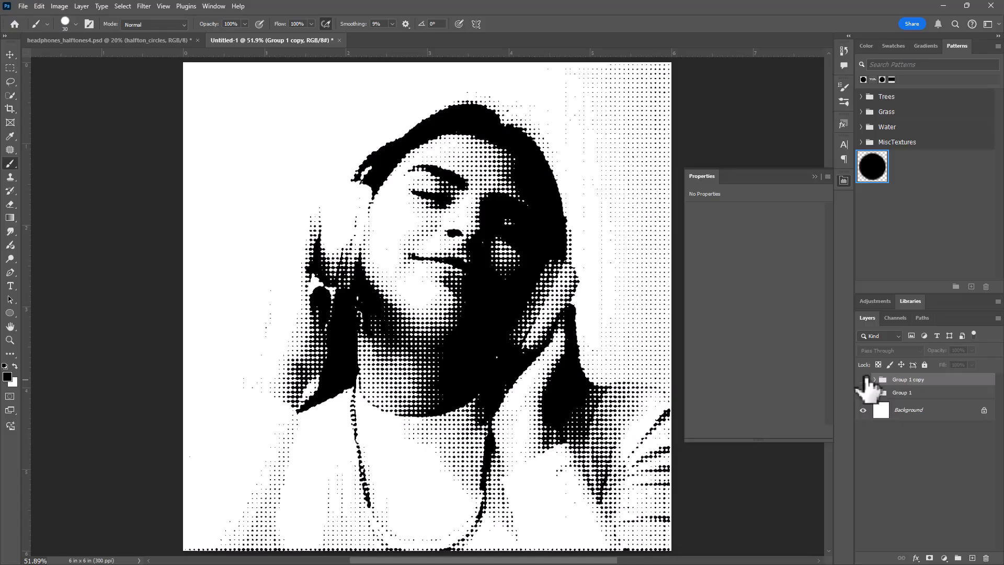
pyautogui.click(863, 380)
pyautogui.click(863, 379)
pyautogui.click(863, 380)
pyautogui.click(863, 380)
pyautogui.click(863, 379)
pyautogui.click(863, 380)
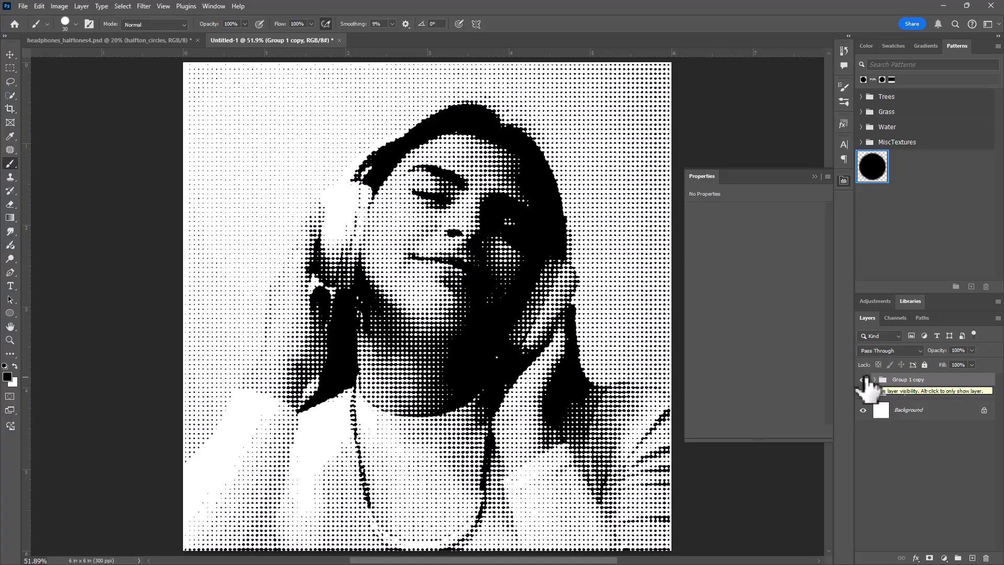
pyautogui.click(863, 379)
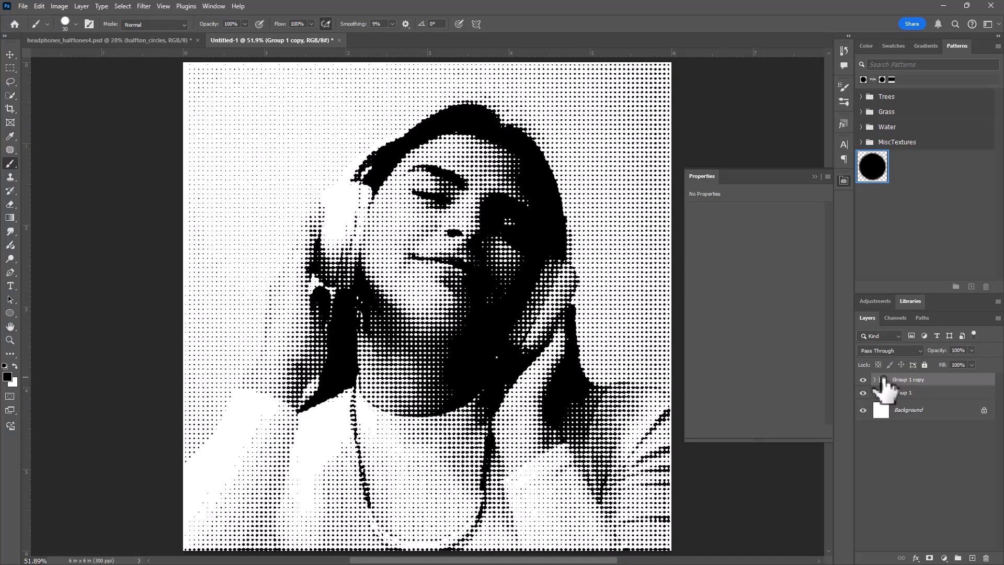
# Add a layer mask to the duplicated group and enlarge the brush to 125 px.
pyautogui.click(930, 557)
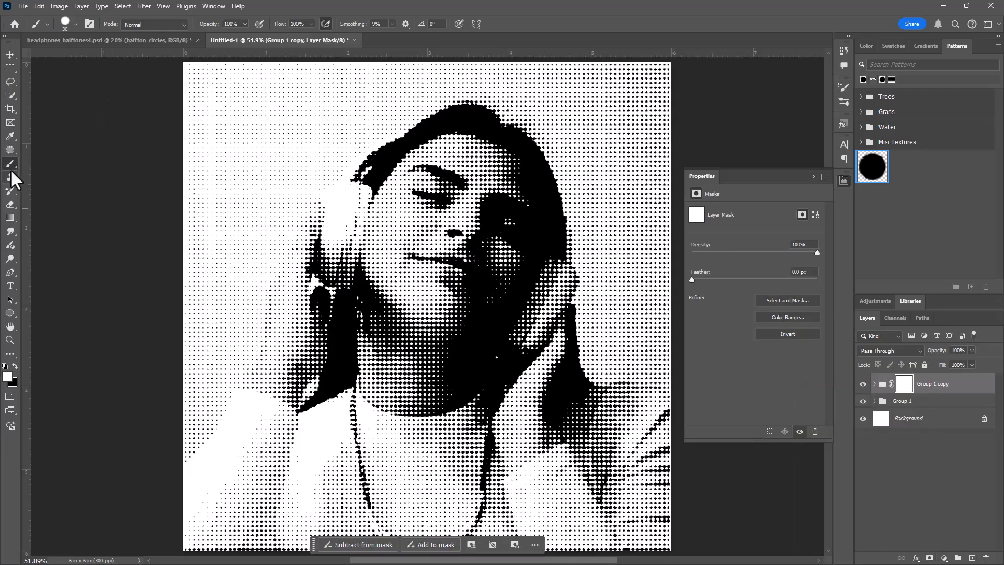
pyautogui.press(']')
pyautogui.press(']')
pyautogui.press(']')
pyautogui.press(']')
pyautogui.press(']')
pyautogui.press(']')
pyautogui.press(']')
pyautogui.press(']')
pyautogui.press(']')
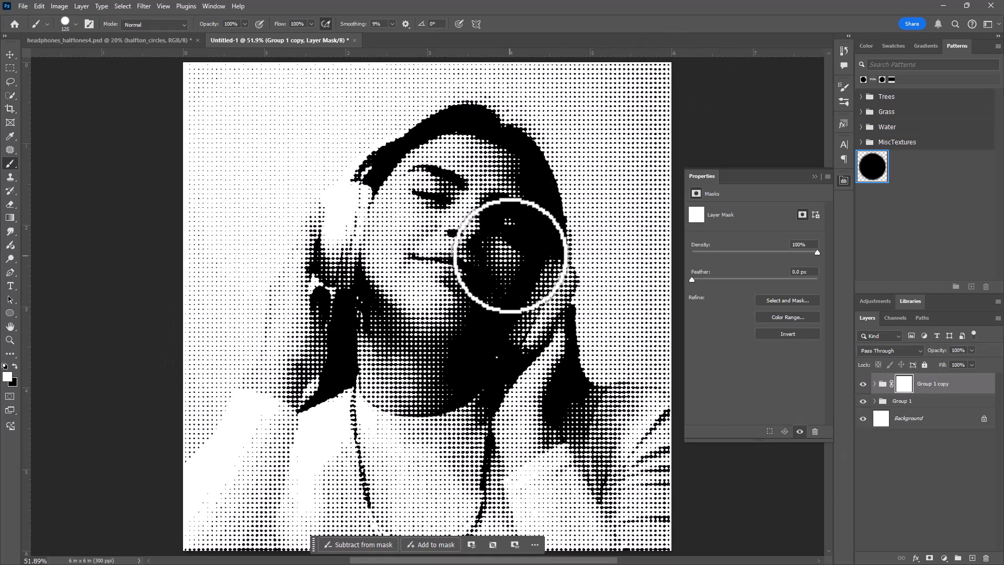
# Paint black on the duplicated group's mask over the shaded side of the face, and paint parts back in with white.
pyautogui.press('x')
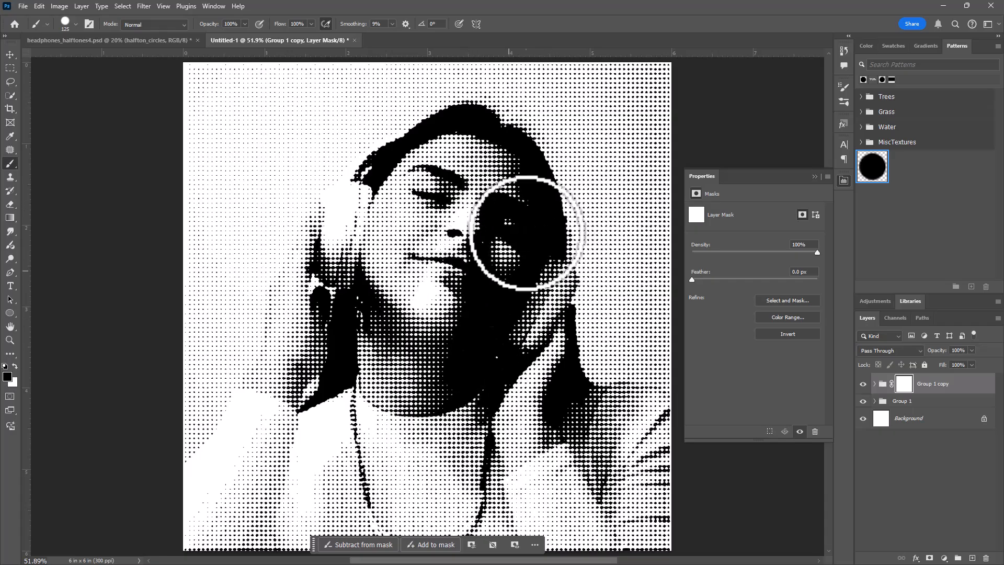
pyautogui.moveTo(497, 282); pyautogui.dragTo(511, 197)
pyautogui.press('x')
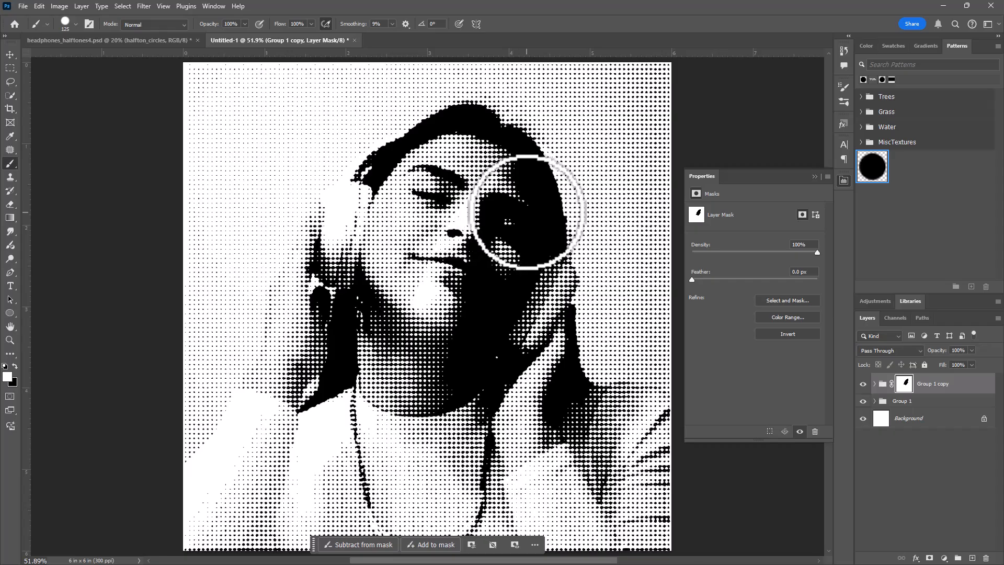
pyautogui.moveTo(446, 299)
pyautogui.mouseDown()
pyautogui.moveTo(500, 180)
pyautogui.moveTo(504, 191)
pyautogui.moveTo(493, 189)
pyautogui.mouseUp()
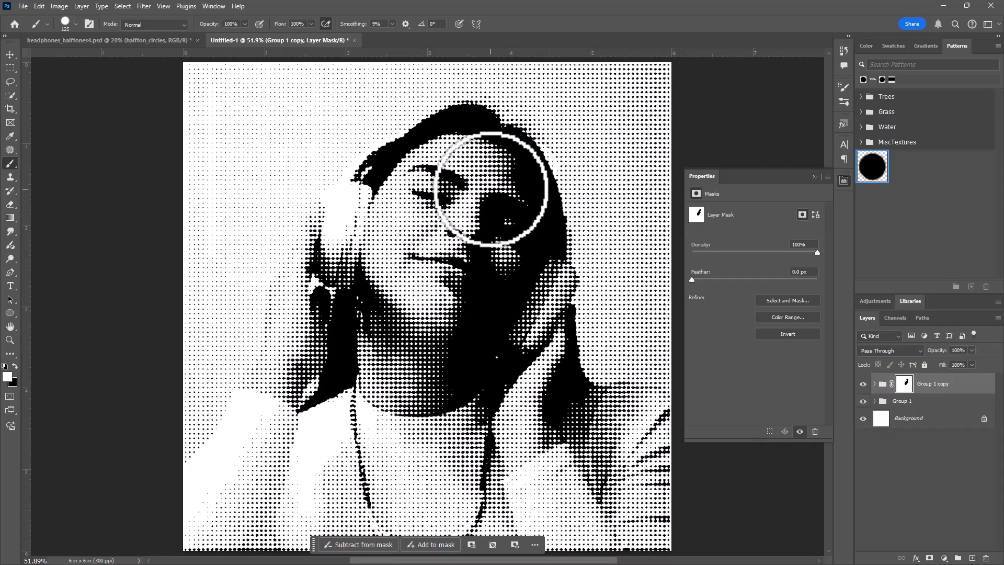
# Paint black over the face and forehead on the duplicated group's mask, and compare the portrait with the group hidden and shown.
pyautogui.press('x')
pyautogui.moveTo(440, 316)
pyautogui.mouseDown()
pyautogui.moveTo(439, 278)
pyautogui.moveTo(463, 217)
pyautogui.moveTo(506, 163)
pyautogui.moveTo(435, 159)
pyautogui.moveTo(408, 213)
pyautogui.moveTo(374, 224)
pyautogui.moveTo(403, 198)
pyautogui.moveTo(412, 247)
pyautogui.moveTo(363, 244)
pyautogui.moveTo(403, 225)
pyautogui.moveTo(415, 186)
pyautogui.moveTo(389, 298)
pyautogui.moveTo(400, 366)
pyautogui.mouseUp()
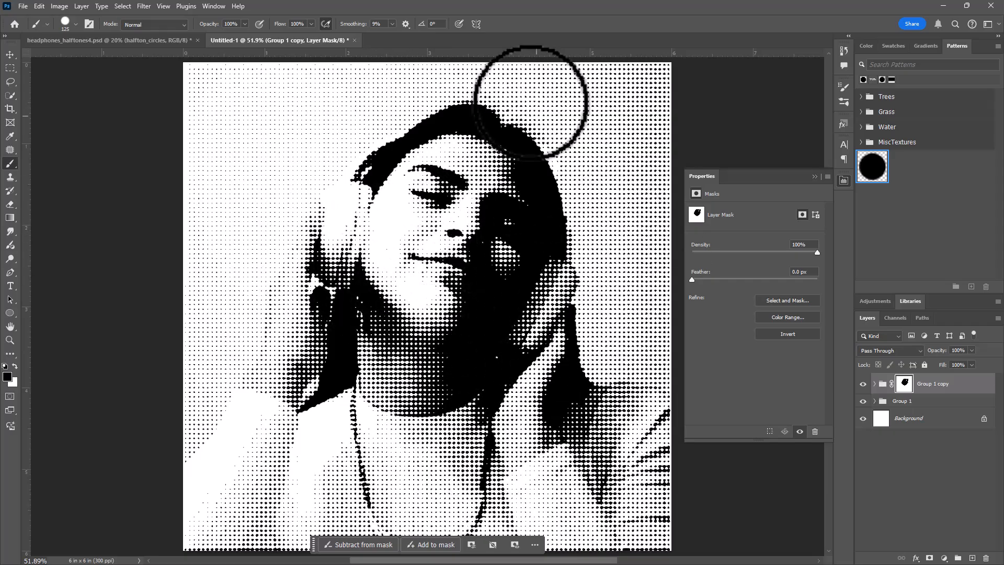
pyautogui.moveTo(446, 142); pyautogui.dragTo(425, 149)
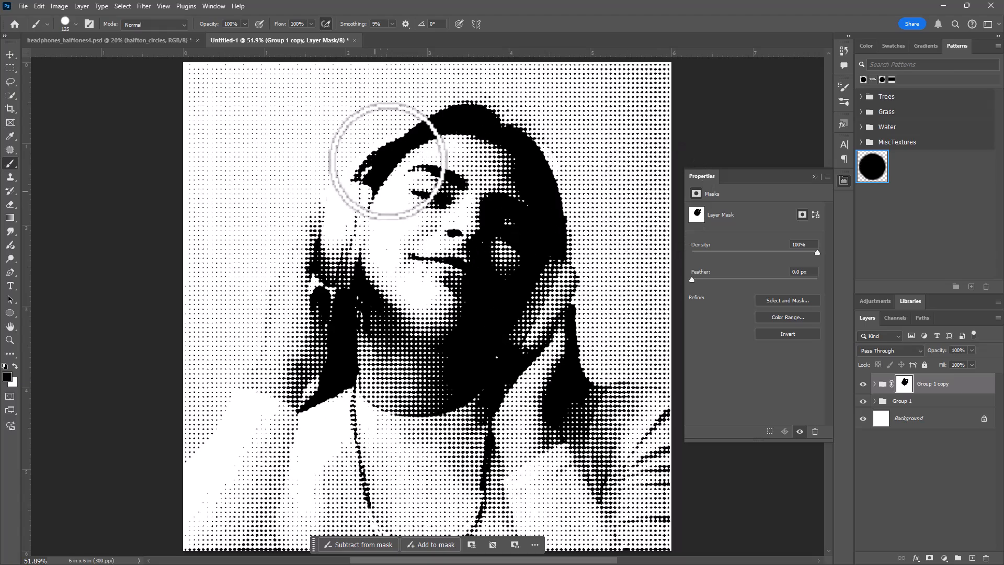
pyautogui.click(863, 384)
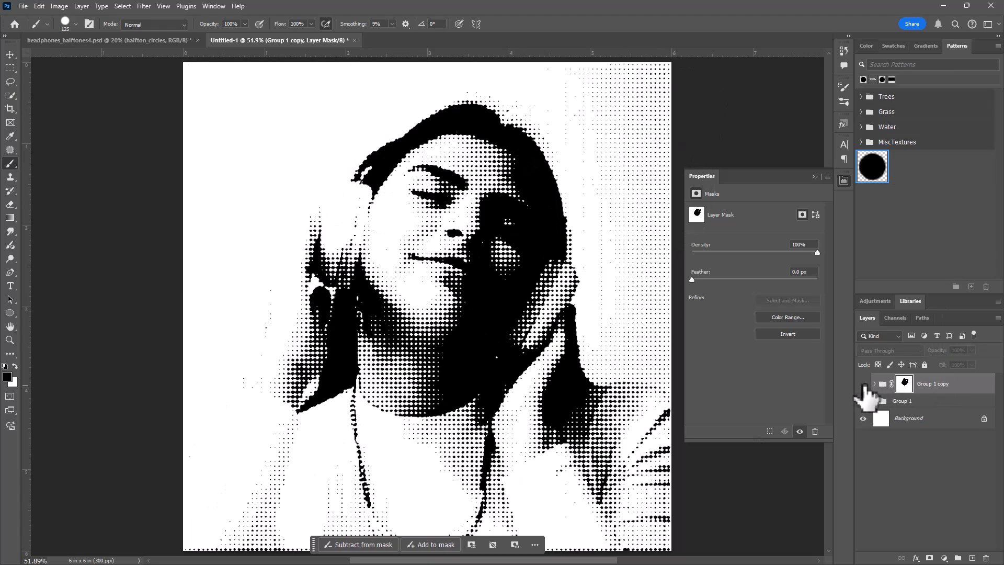
pyautogui.click(863, 384)
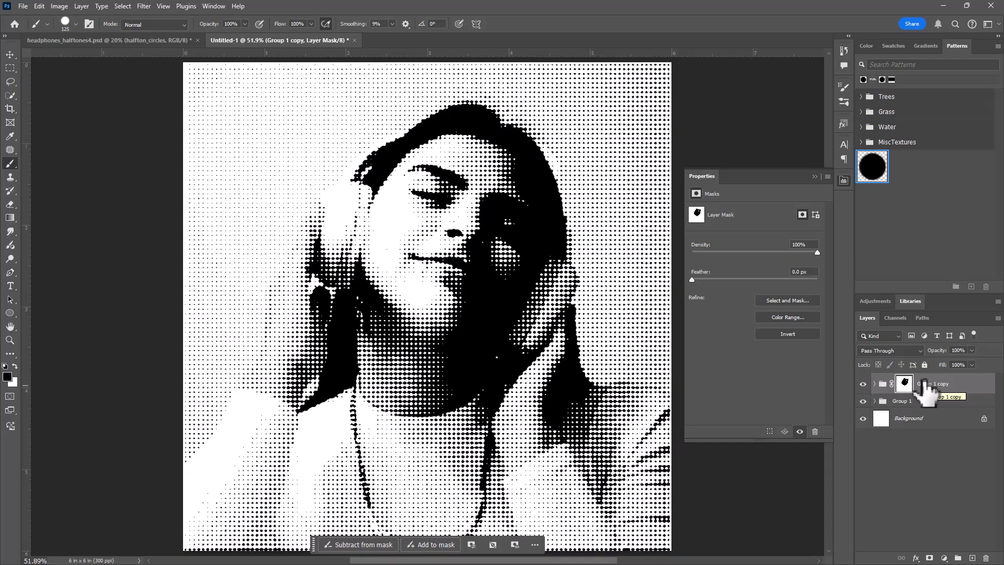
pyautogui.click(873, 388)
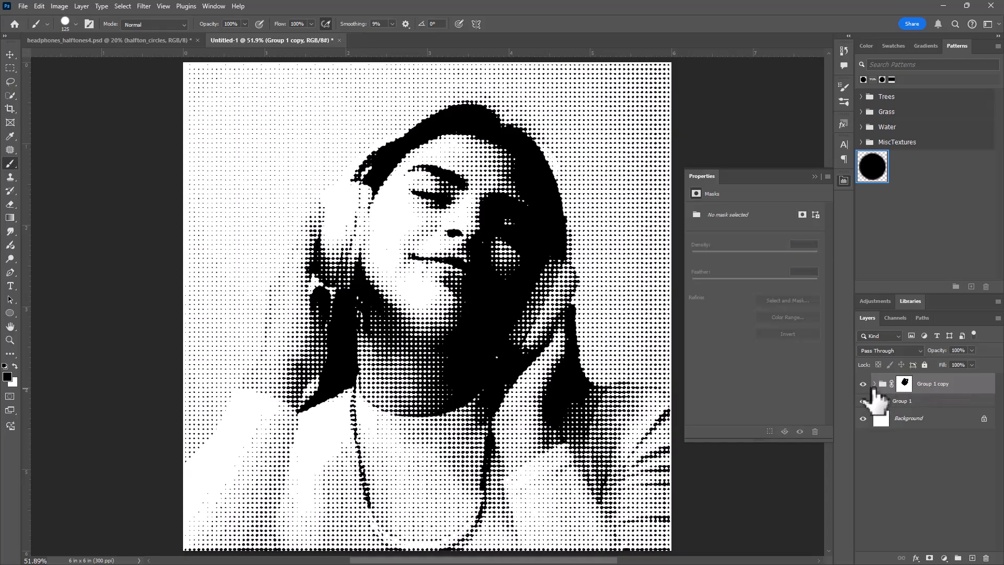
pyautogui.click(874, 385)
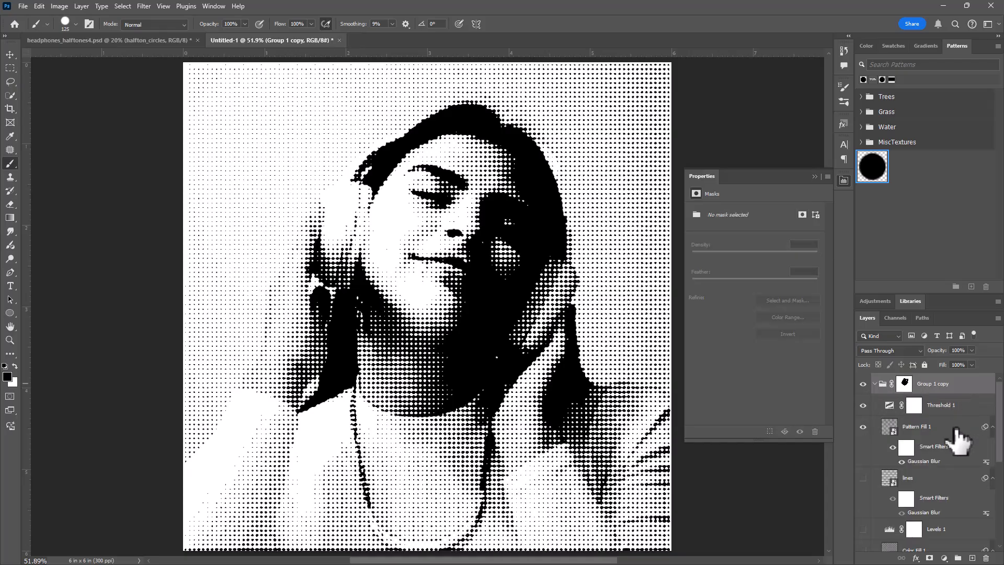
pyautogui.click(934, 480)
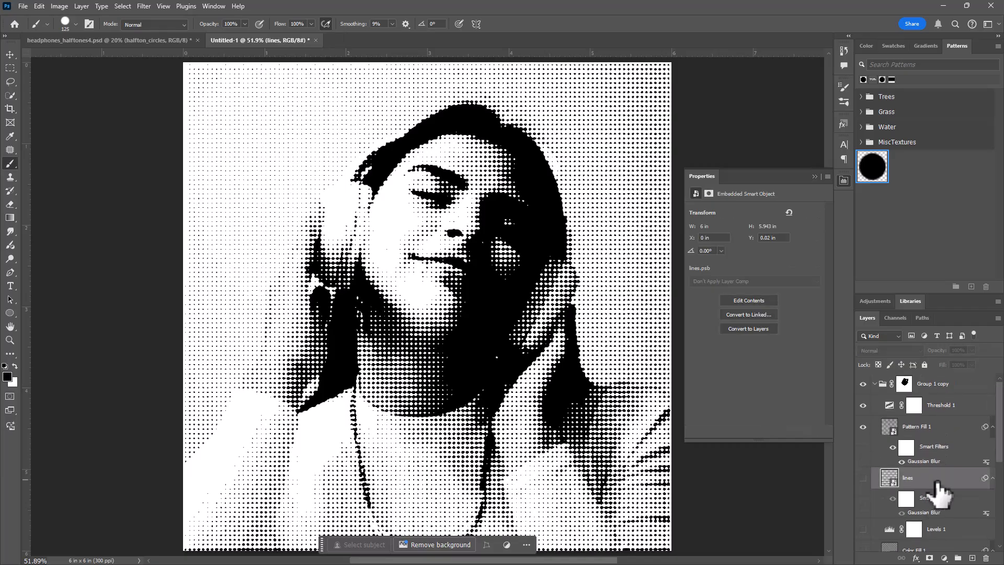
pyautogui.click(875, 385)
# Hide the duplicated group and add a new empty layer directly above the lines layer in Group 1.
pyautogui.click(863, 384)
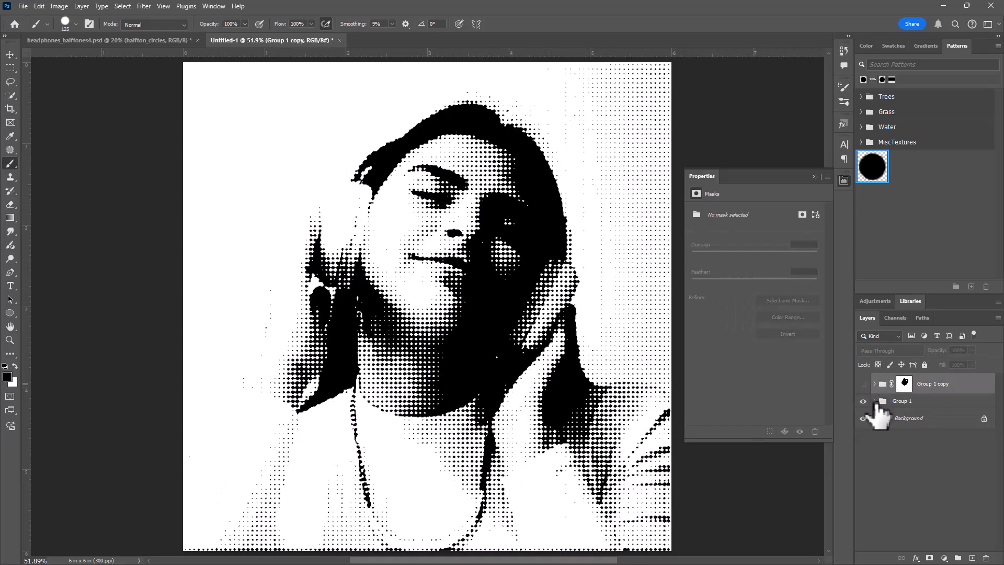
pyautogui.click(875, 401)
pyautogui.click(938, 497)
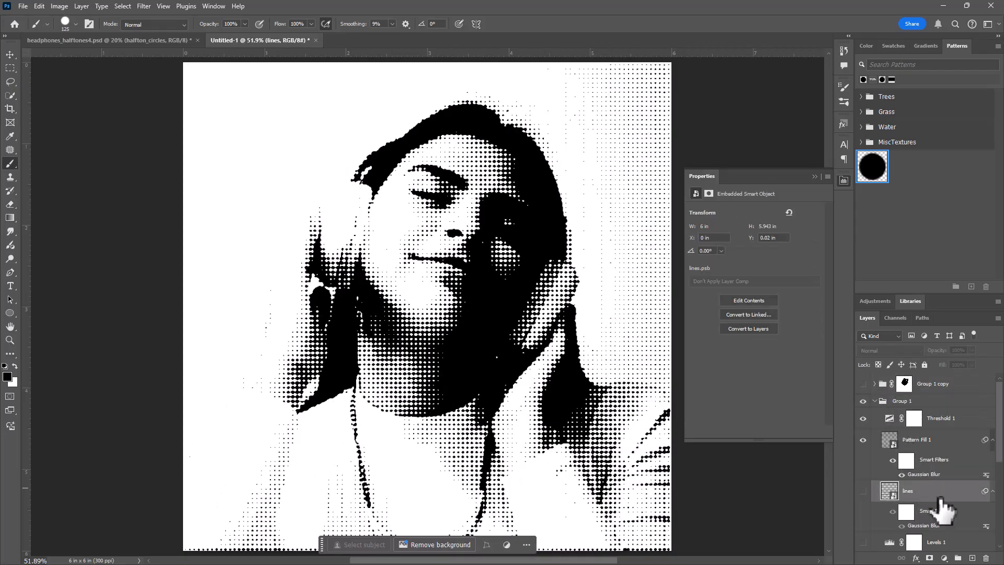
pyautogui.click(972, 558)
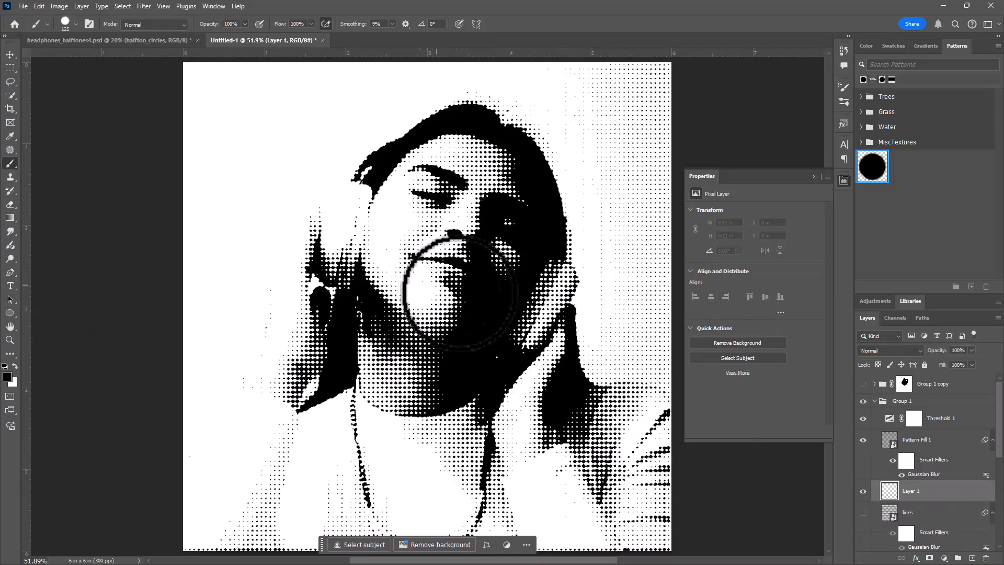
# Try freehand strokes across the portrait on the new layer with the 125 px hard brush, undoing each one.
pyautogui.moveTo(362, 339)
pyautogui.mouseDown()
pyautogui.moveTo(424, 348)
pyautogui.moveTo(454, 337)
pyautogui.moveTo(536, 210)
pyautogui.moveTo(501, 190)
pyautogui.moveTo(270, 191)
pyautogui.mouseUp()
pyautogui.hotkey('ctrl', 'z')
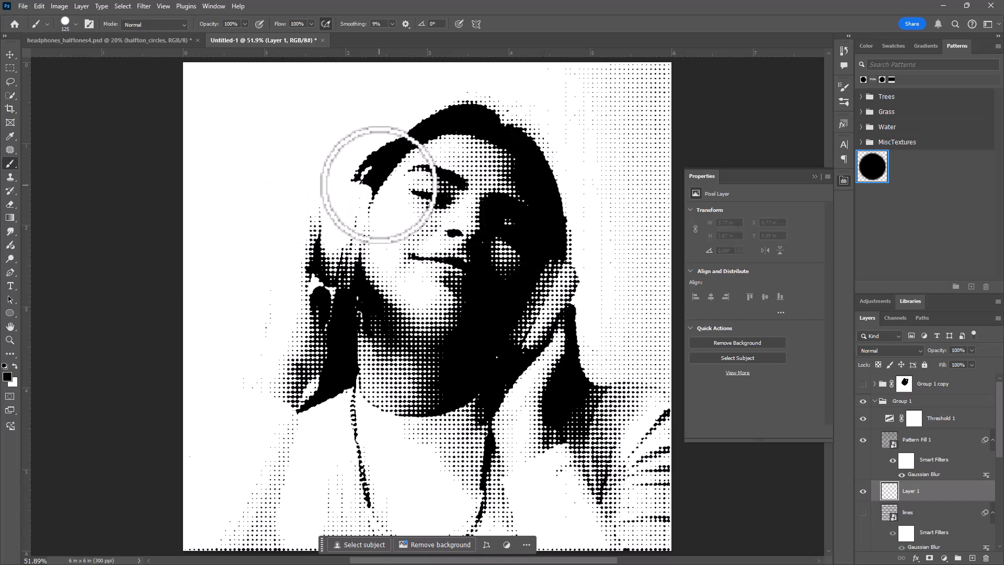
pyautogui.moveTo(476, 311)
pyautogui.mouseDown()
pyautogui.moveTo(439, 312)
pyautogui.moveTo(562, 235)
pyautogui.mouseUp()
pyautogui.hotkey('ctrl', 'z')
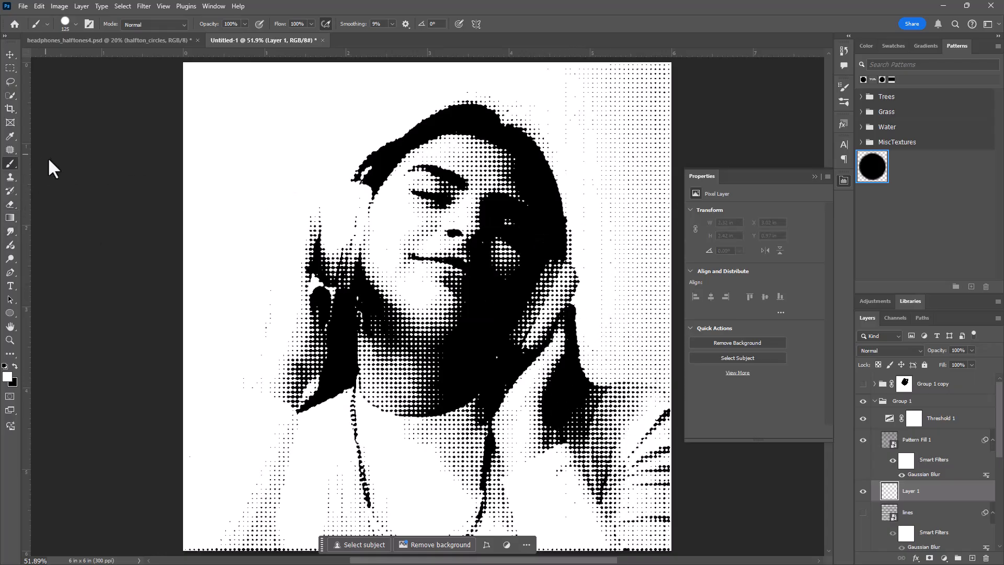
# Paint white around the face over the background, headscarf, hands and body on the layer beneath the pattern, using a 400 px brush at 0% hardness.
pyautogui.click(76, 21)
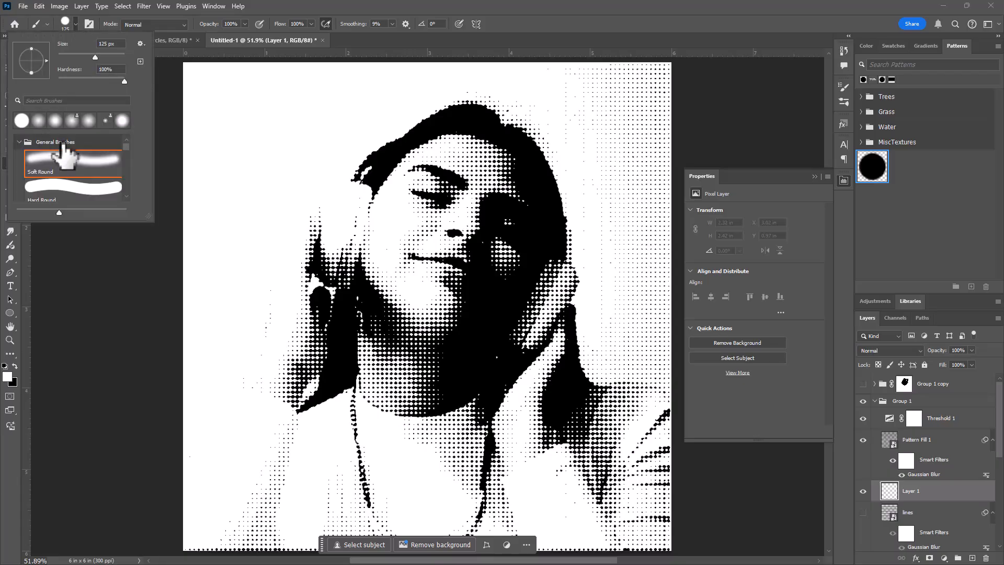
pyautogui.moveTo(124, 83); pyautogui.dragTo(29, 67)
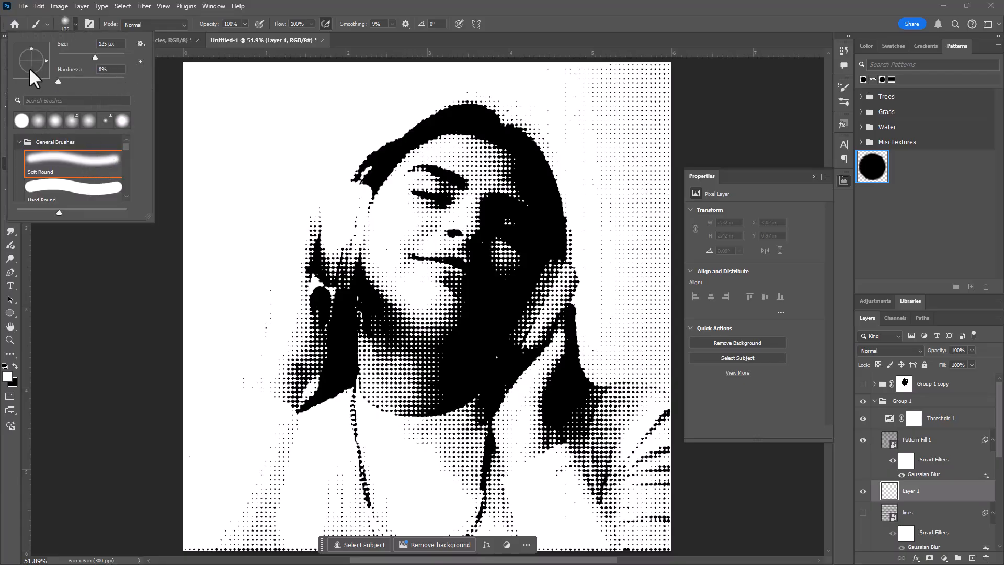
pyautogui.click(551, 2)
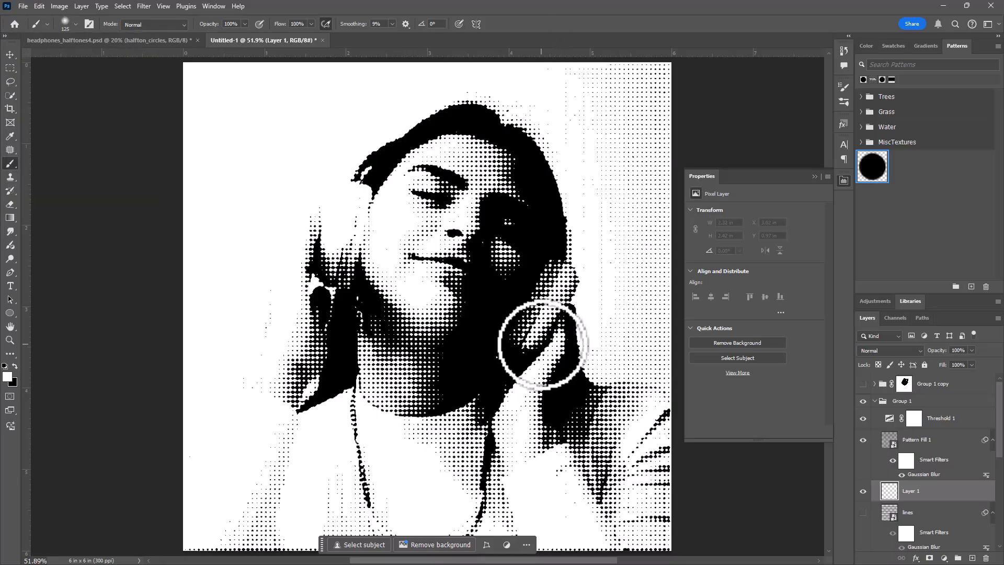
pyautogui.press(']')
pyautogui.press(']')
pyautogui.press(']')
pyautogui.press(']')
pyautogui.press(']')
pyautogui.press(']')
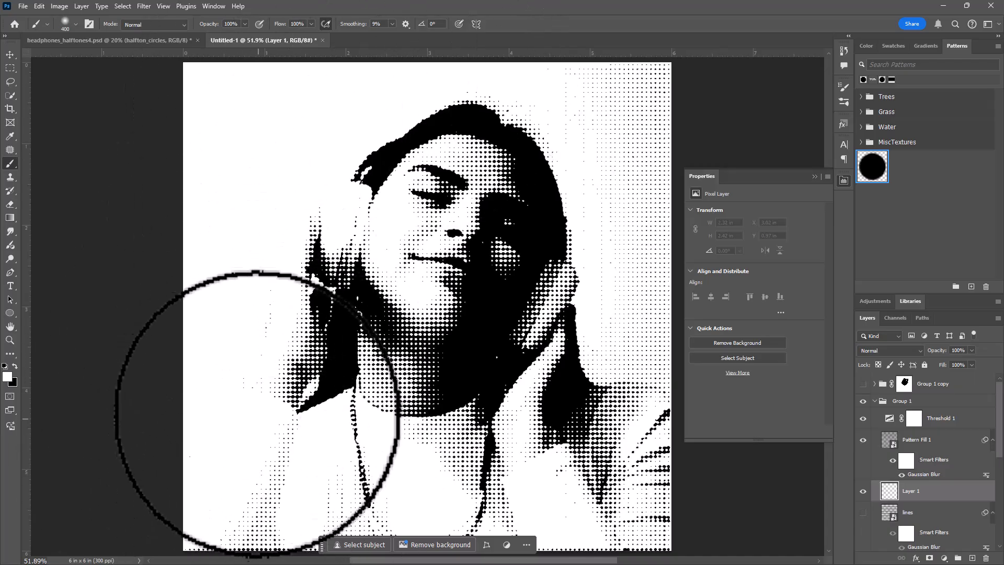
pyautogui.moveTo(332, 97)
pyautogui.mouseDown()
pyautogui.moveTo(414, 38)
pyautogui.moveTo(580, 66)
pyautogui.moveTo(693, 63)
pyautogui.moveTo(646, 131)
pyautogui.moveTo(622, 112)
pyautogui.mouseUp()
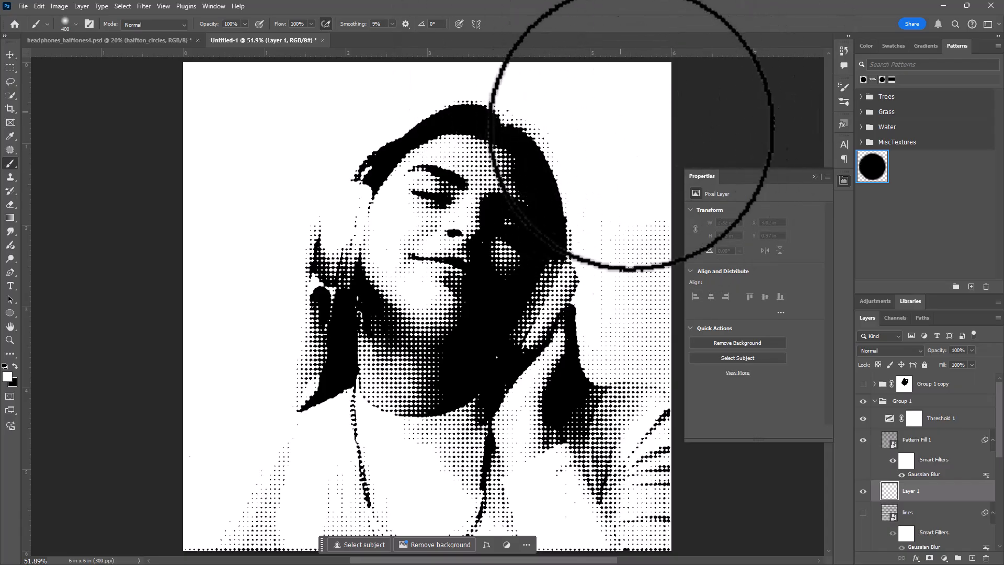
pyautogui.click(623, 498)
pyautogui.moveTo(625, 498)
pyautogui.mouseDown()
pyautogui.moveTo(452, 523)
pyautogui.moveTo(576, 422)
pyautogui.moveTo(639, 315)
pyautogui.moveTo(199, 478)
pyautogui.moveTo(157, 286)
pyautogui.moveTo(372, 448)
pyautogui.moveTo(587, 128)
pyautogui.moveTo(263, 283)
pyautogui.moveTo(347, 437)
pyautogui.mouseUp()
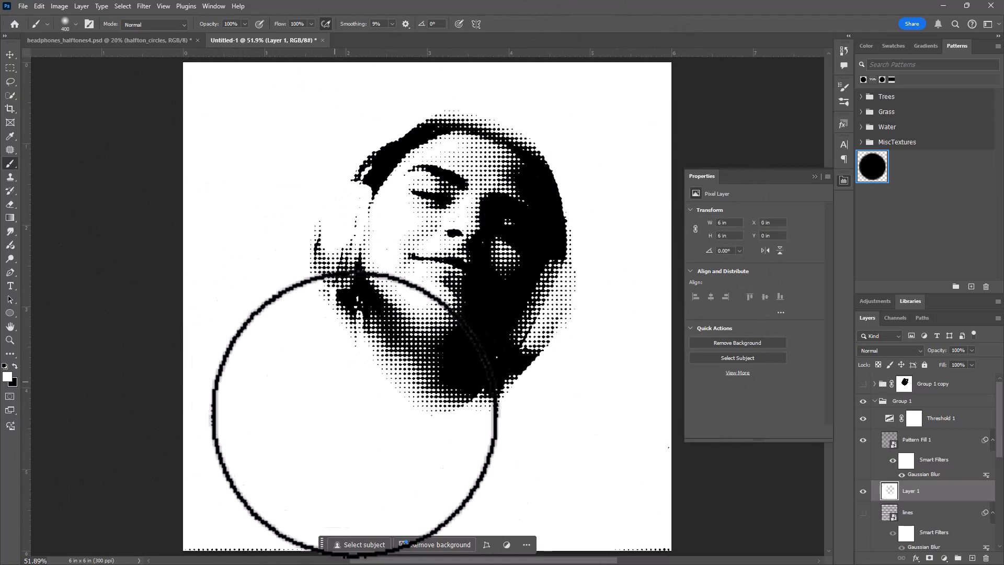
# Compare the portrait with the white-painted layer hidden and shown, and leave that layer hidden.
pyautogui.click(863, 495)
pyautogui.click(863, 494)
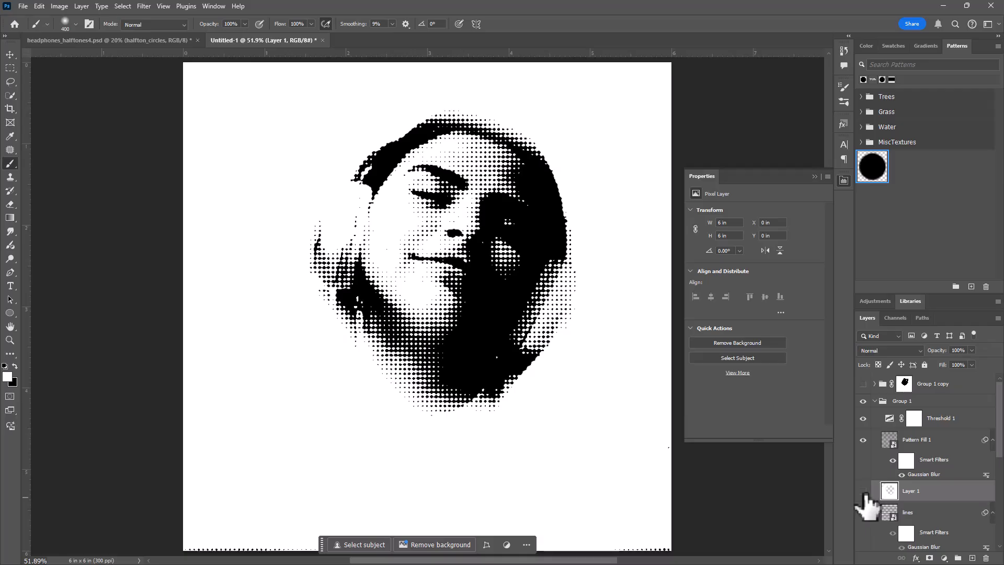
pyautogui.click(864, 495)
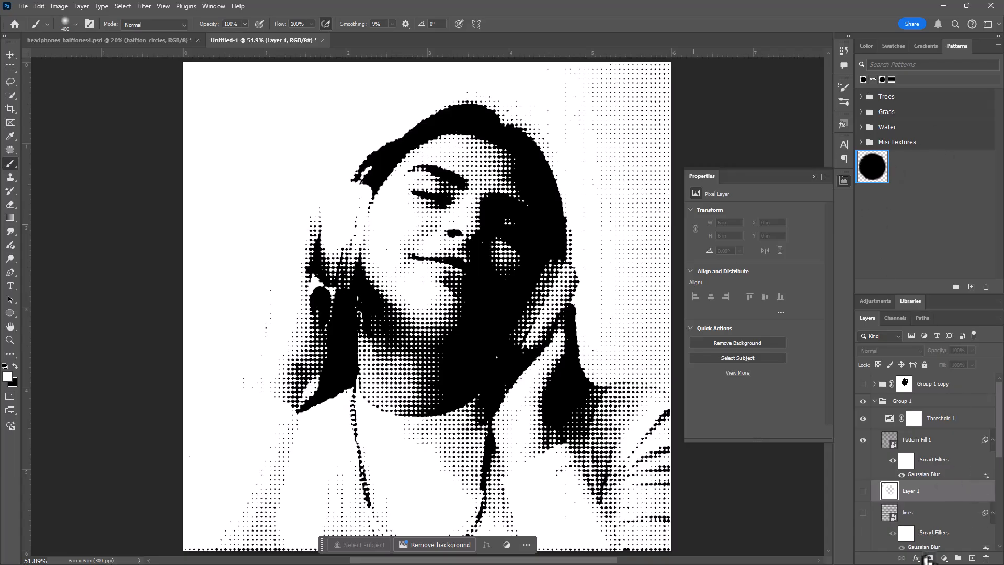
# Add a new empty layer directly above Pattern Fill 1 in Group 1 and hide Pattern Fill 1.
pyautogui.click(949, 446)
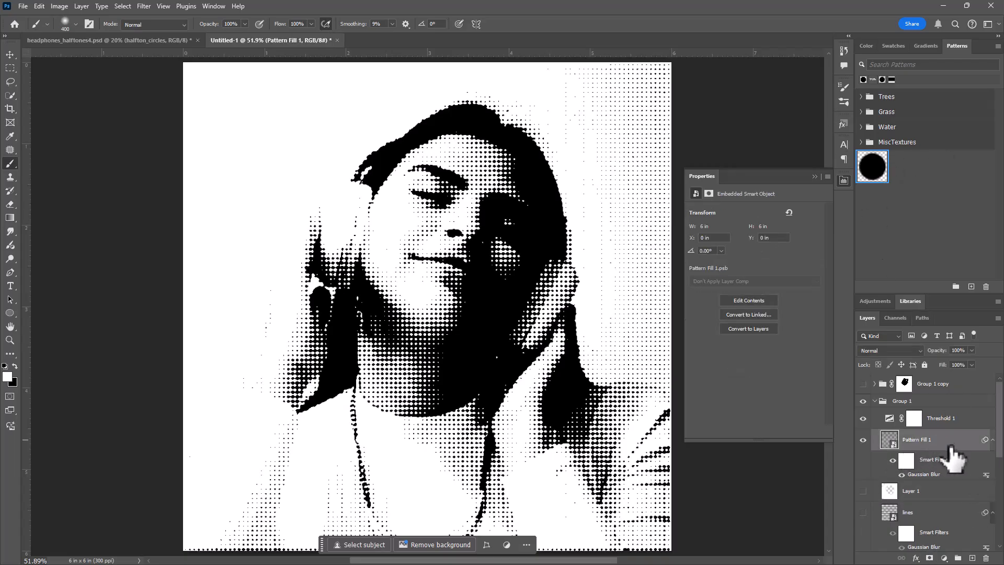
pyautogui.click(972, 558)
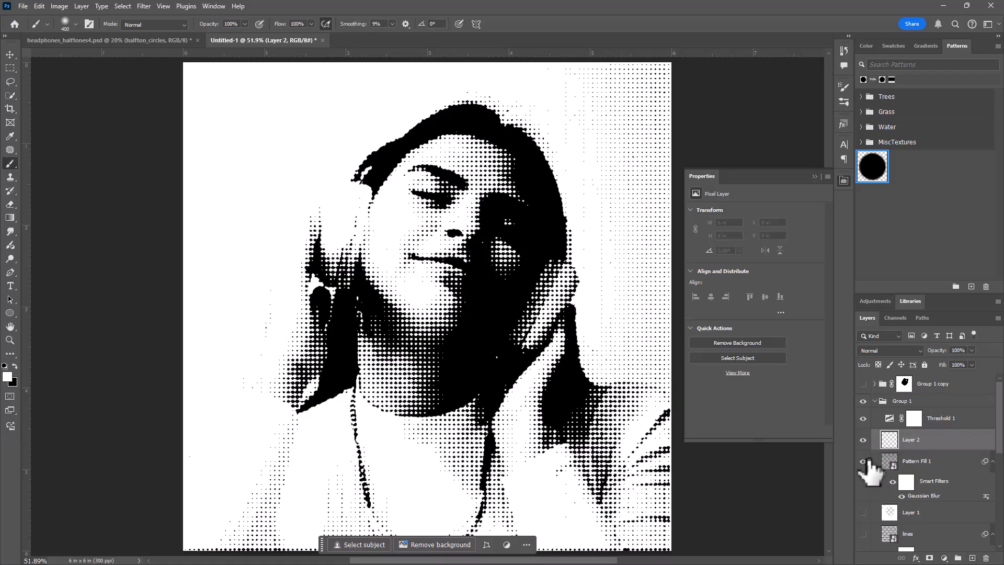
pyautogui.click(862, 461)
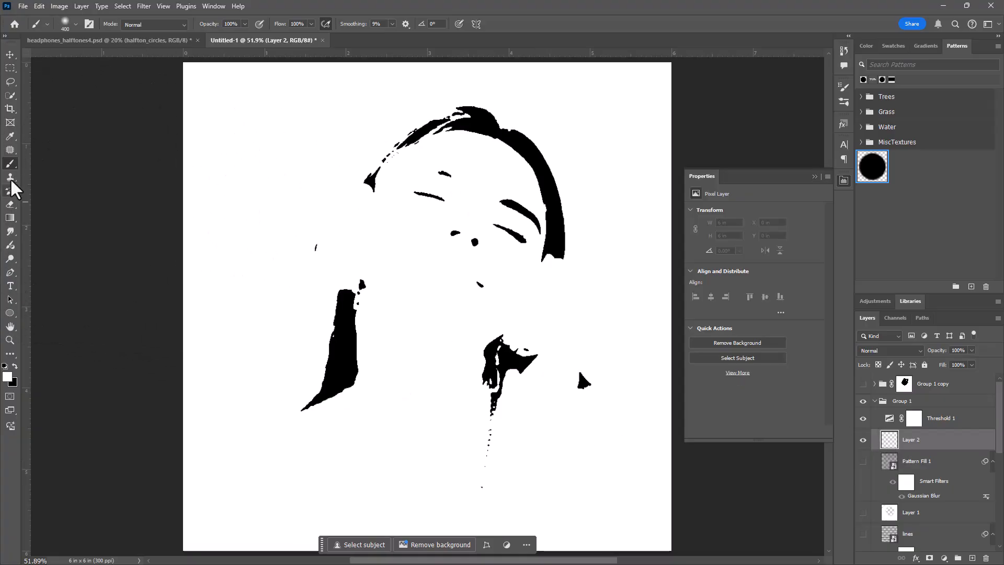
# Draw a black zigzag line about 0.69 in wide on the new layer with a 9 px brush at 100% hardness.
pyautogui.click(15, 367)
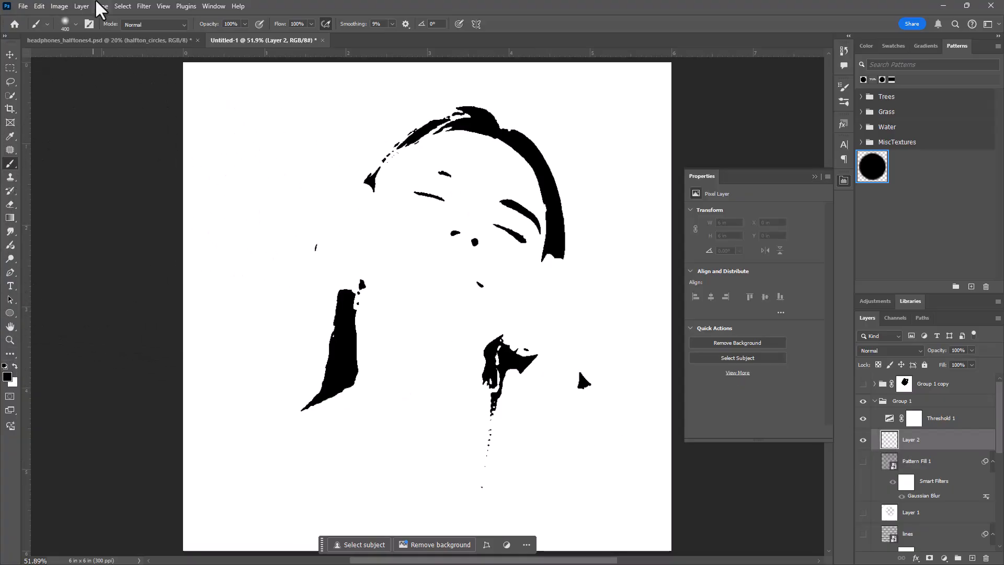
pyautogui.click(76, 25)
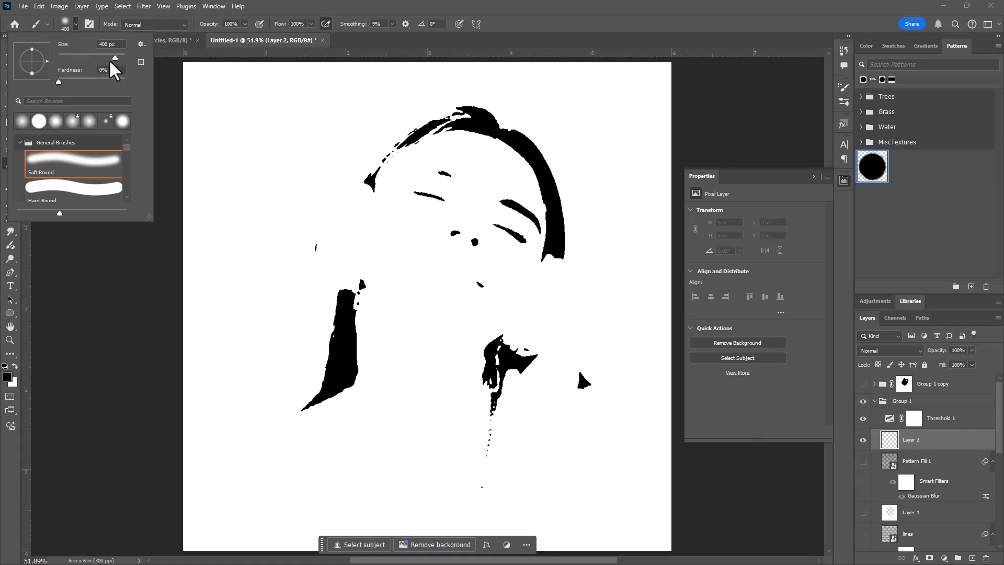
pyautogui.click(67, 53)
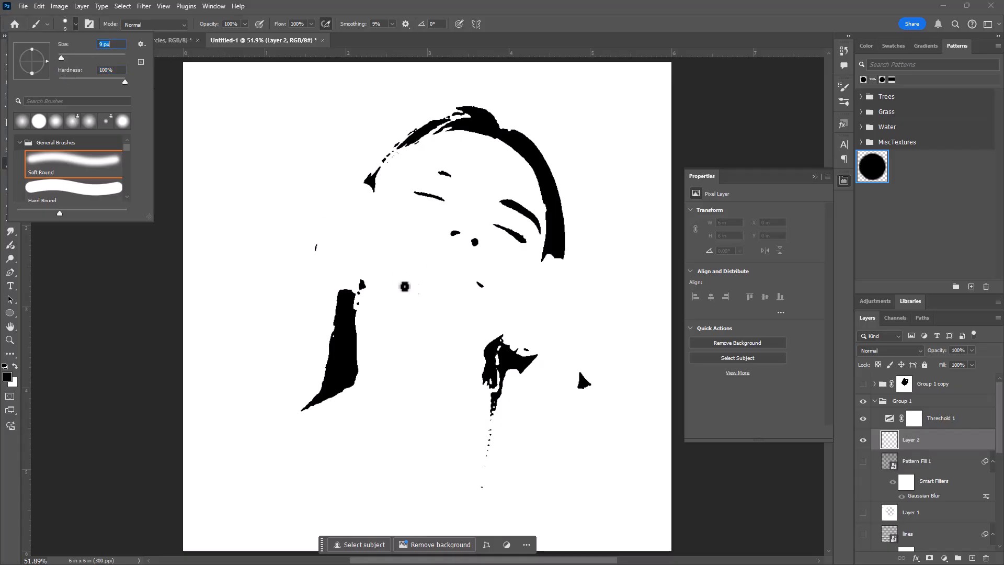
pyautogui.press('Return')
pyautogui.moveTo(382, 280); pyautogui.dragTo(436, 275)
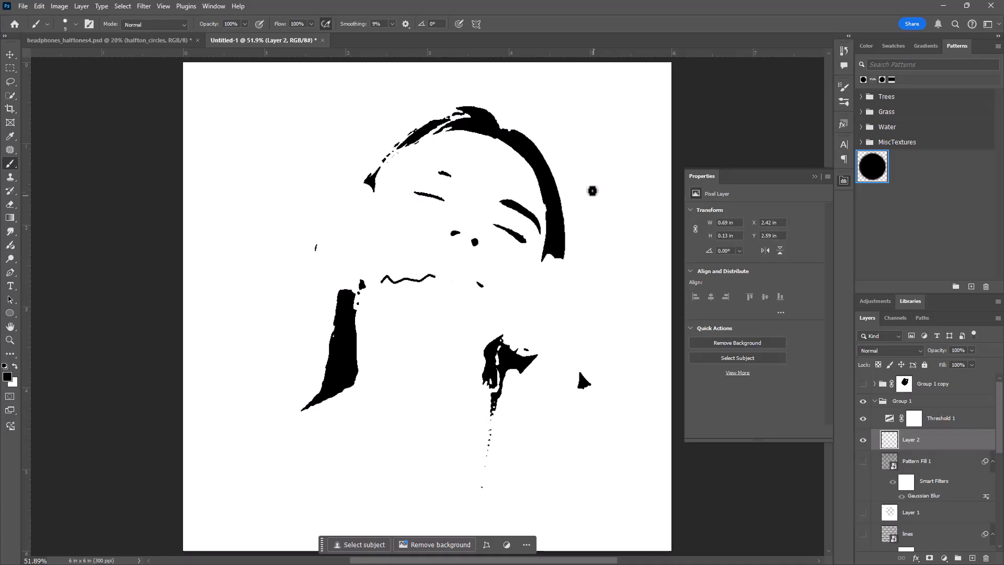
# Convert the zigzag layer to a smart object, open its contents and turn on Pattern Preview.
pyautogui.rightClick(936, 445)
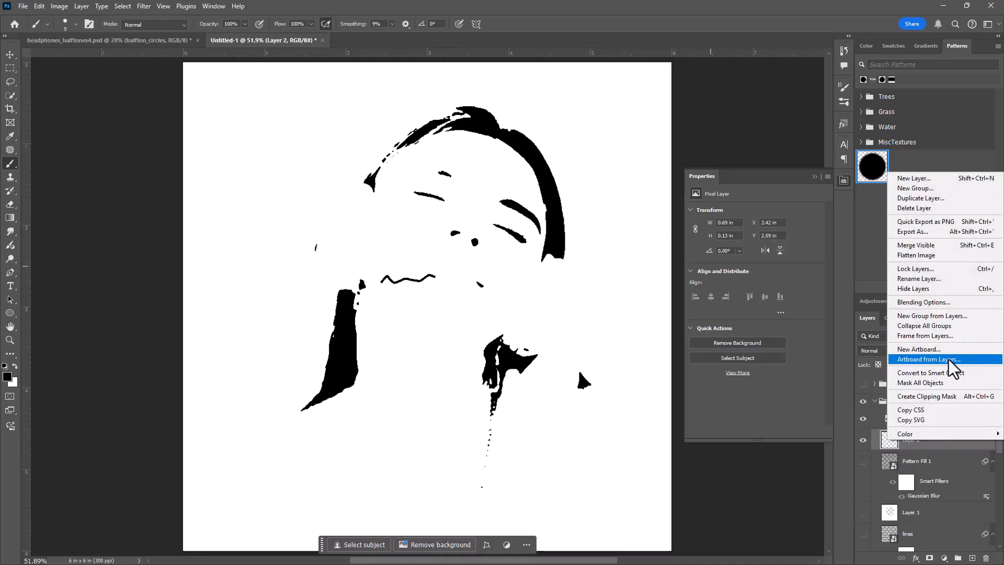
pyautogui.click(945, 372)
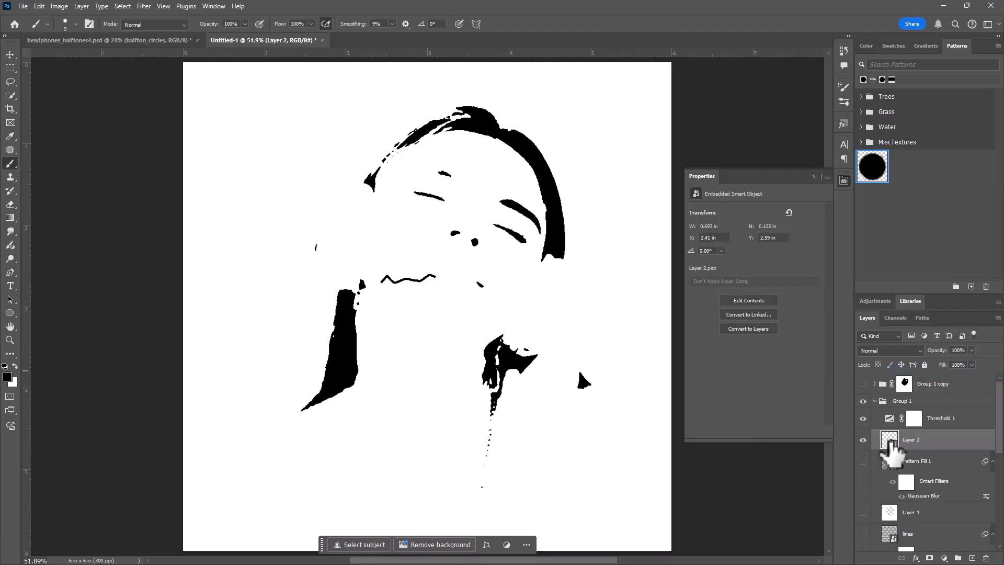
pyautogui.doubleClick(890, 440)
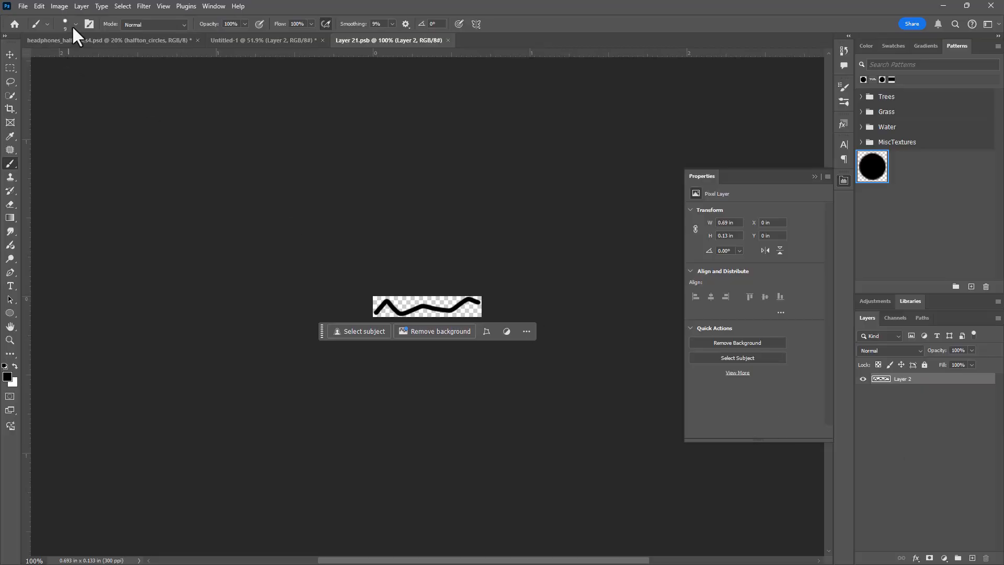
pyautogui.click(162, 6)
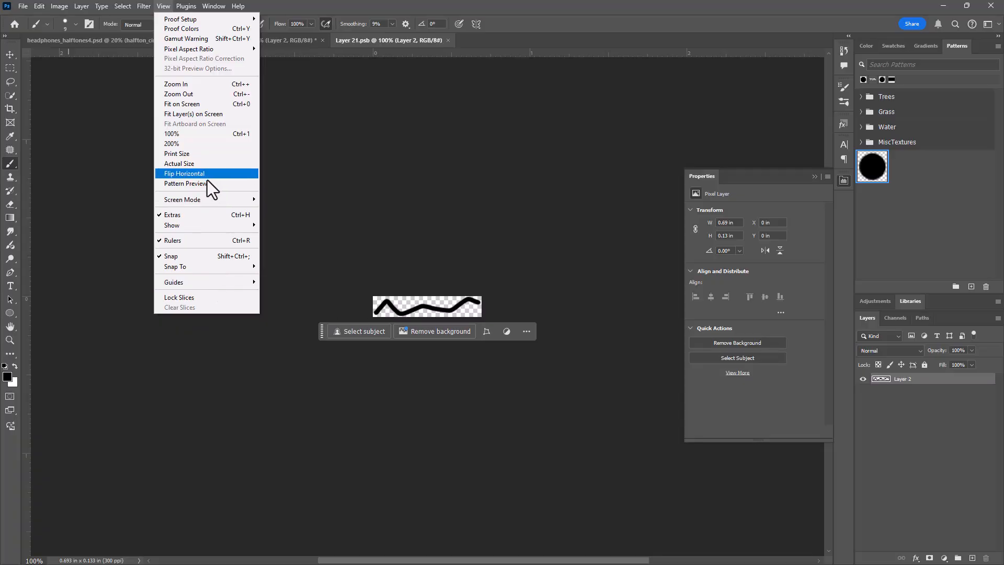
pyautogui.click(207, 182)
pyautogui.click(468, 224)
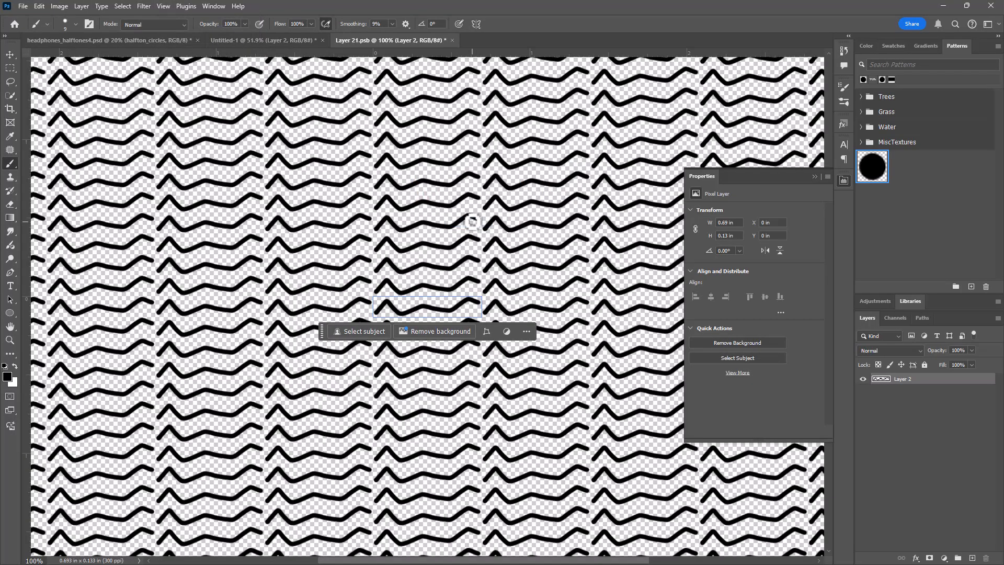
# Save the zigzag tile as a new pattern and close the smart object contents without saving changes.
pyautogui.click(971, 287)
pyautogui.click(604, 159)
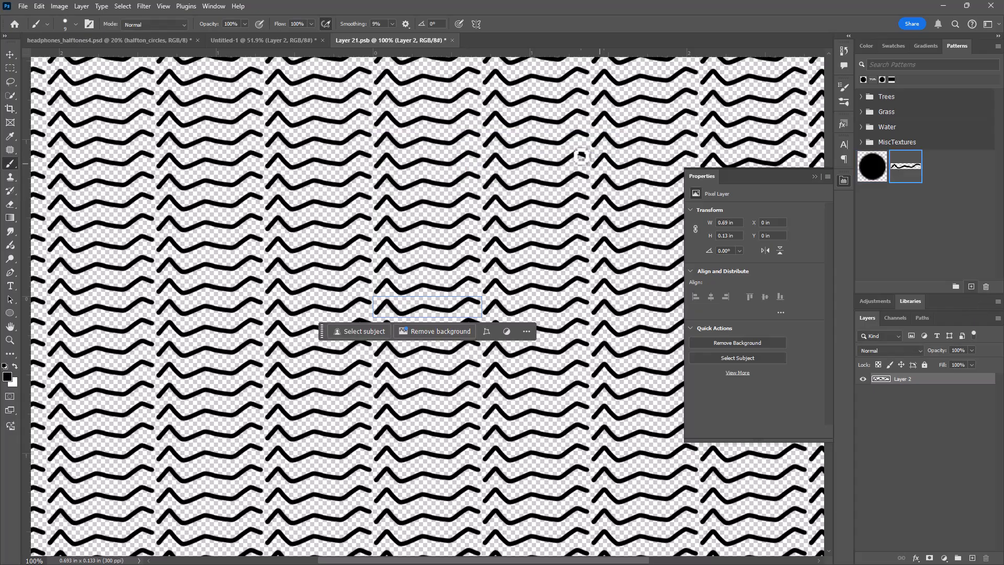
pyautogui.click(452, 41)
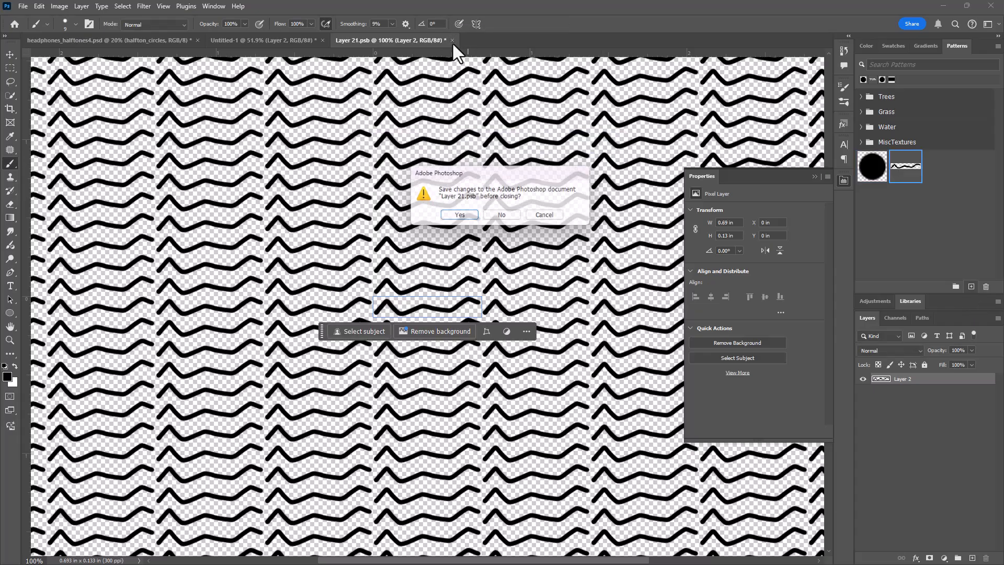
pyautogui.click(503, 217)
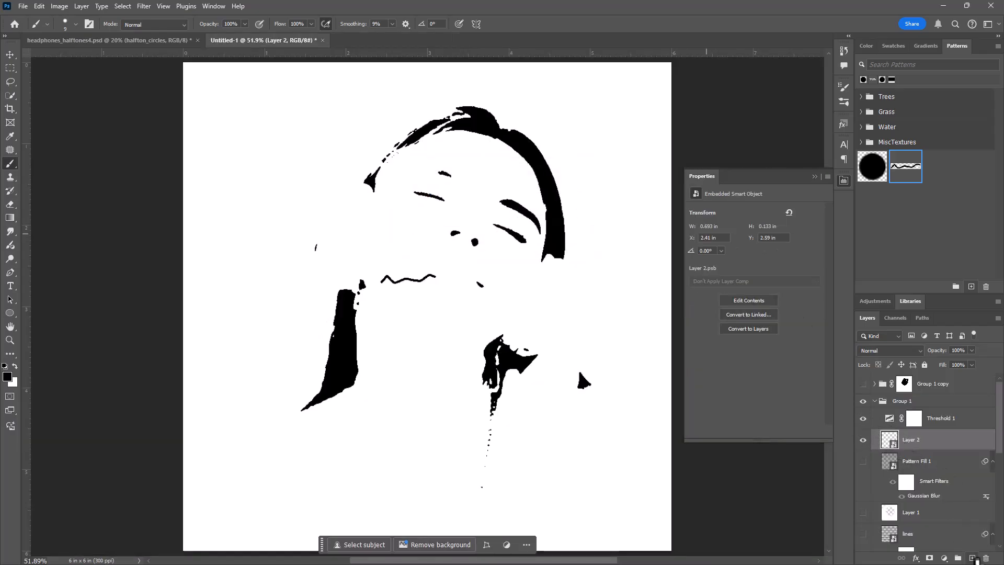
# Hide the zigzag layer and apply the new pattern as a fill on a new layer above it, at a 43.29° angle and 45% scale.
pyautogui.click(971, 559)
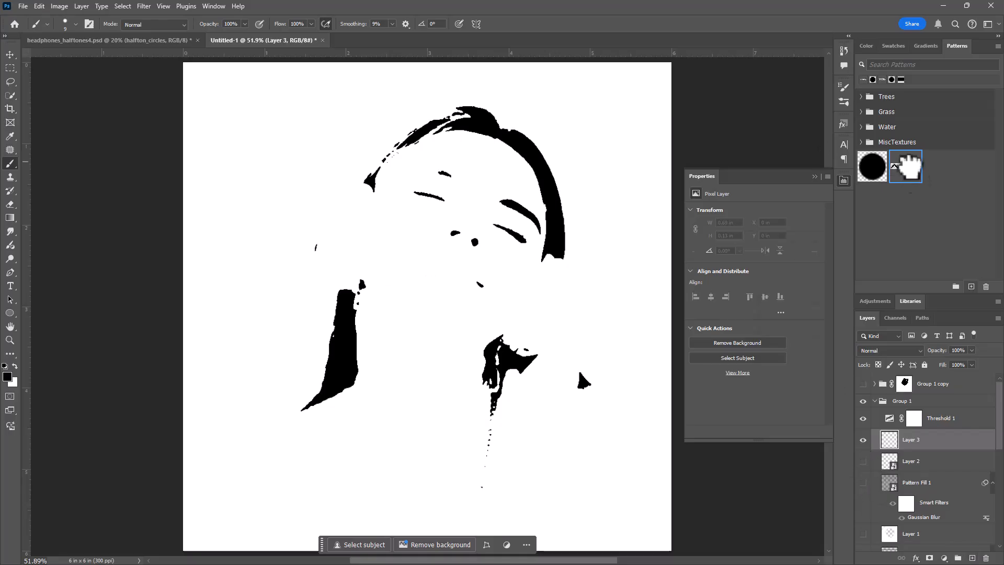
pyautogui.click(906, 166)
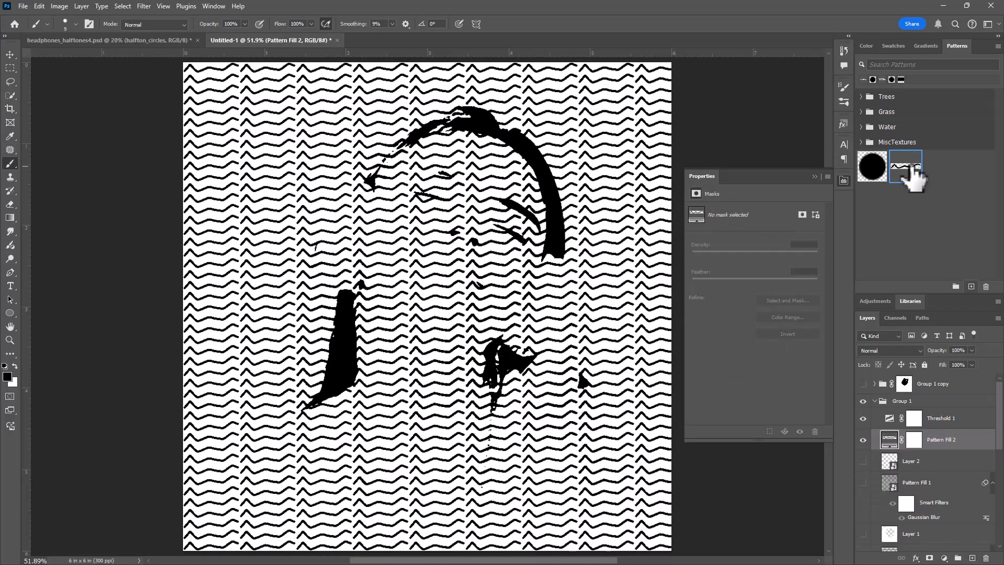
pyautogui.doubleClick(890, 442)
pyautogui.moveTo(574, 280); pyautogui.dragTo(576, 278)
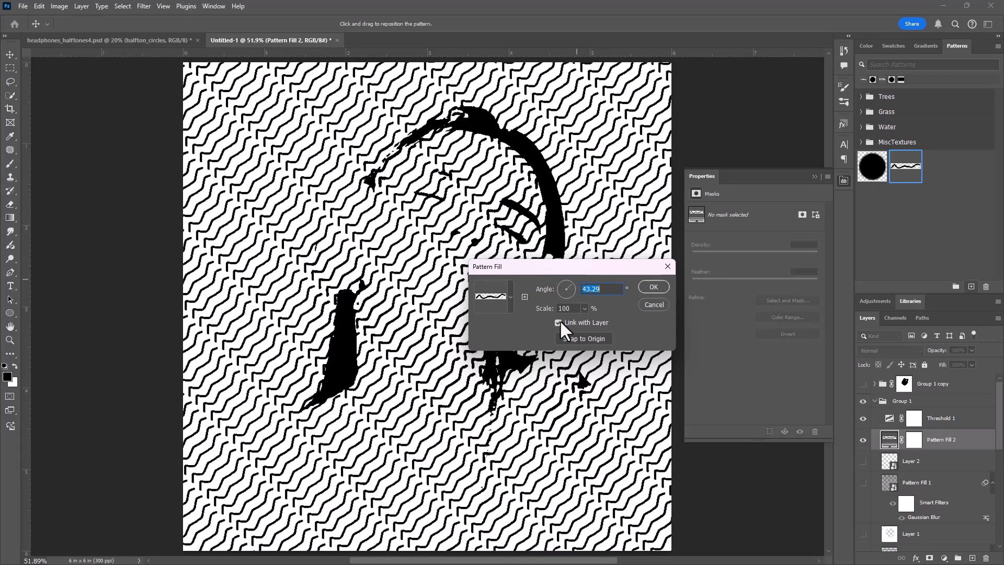
pyautogui.click(584, 308)
pyautogui.moveTo(582, 323); pyautogui.dragTo(581, 322)
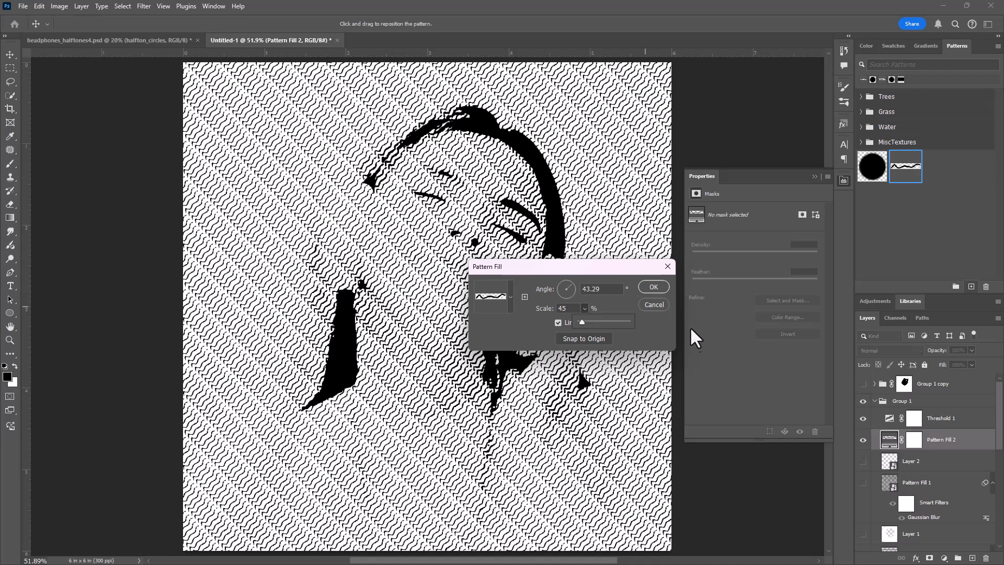
pyautogui.click(660, 286)
# Convert the zigzag pattern fill to a smart object and apply a Gaussian Blur with a 1.8 px radius.
pyautogui.rightClick(950, 442)
pyautogui.click(930, 373)
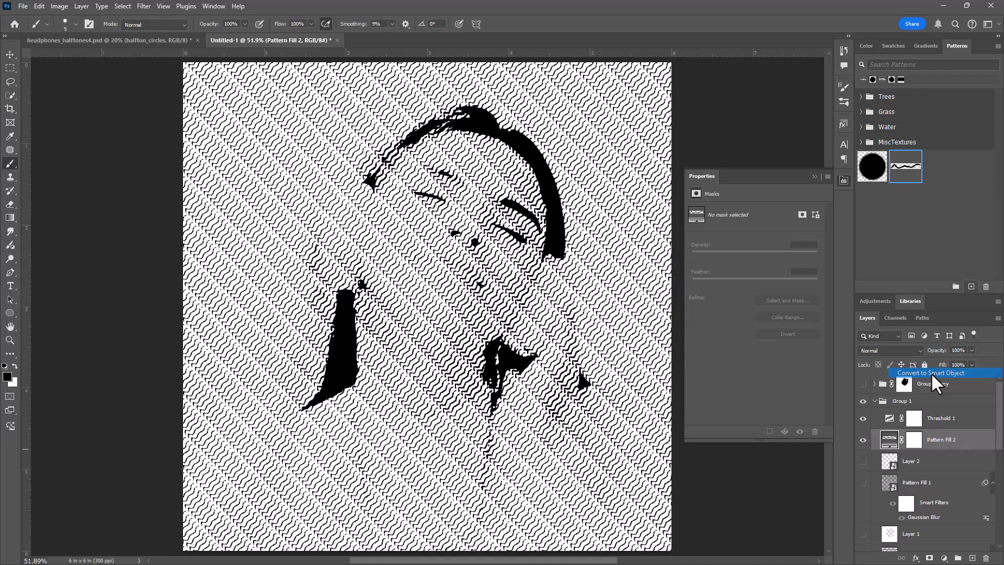
pyautogui.click(149, 3)
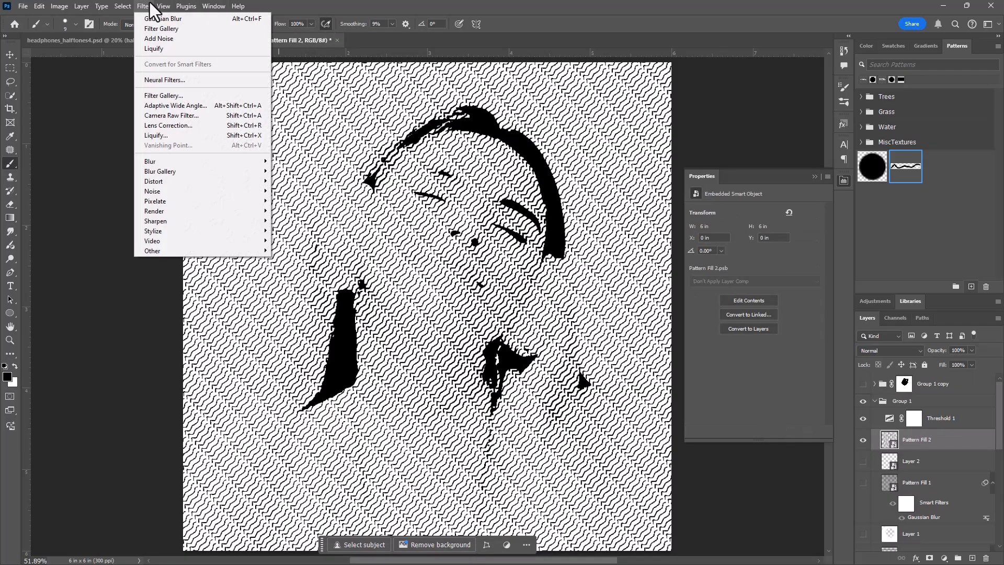
pyautogui.click(149, 18)
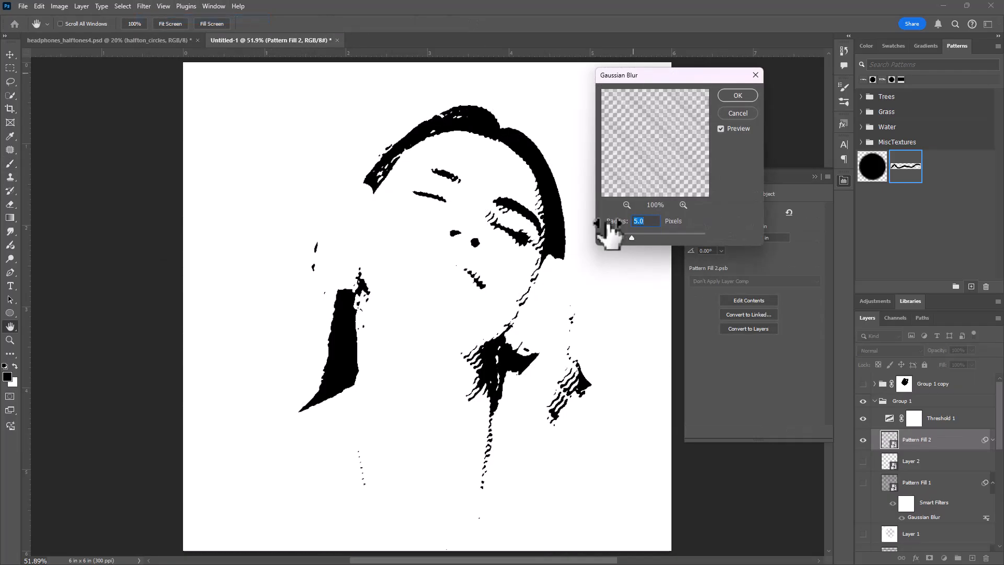
pyautogui.moveTo(632, 237); pyautogui.dragTo(623, 237)
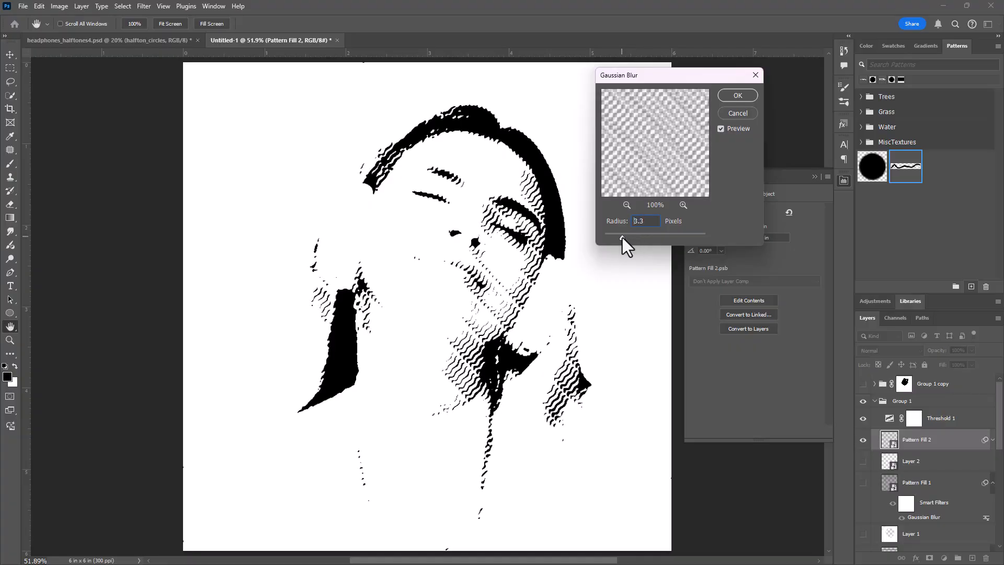
pyautogui.moveTo(620, 238); pyautogui.dragTo(618, 238)
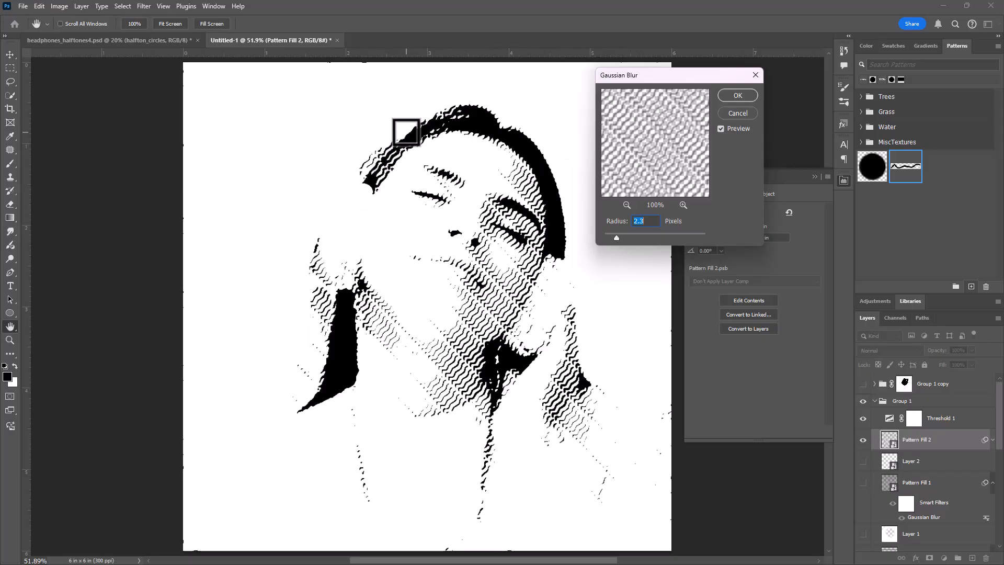
pyautogui.click(614, 240)
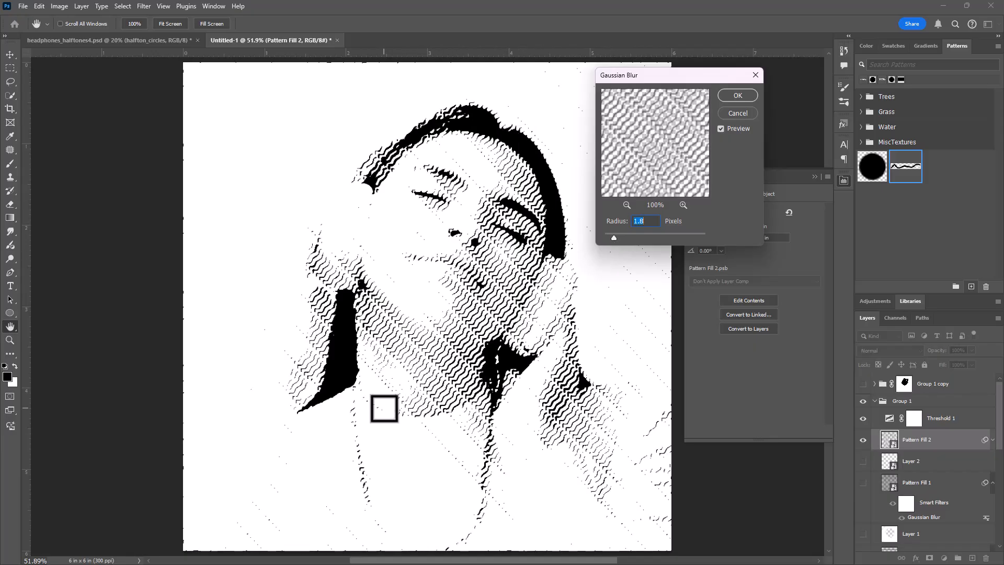
pyautogui.click(738, 95)
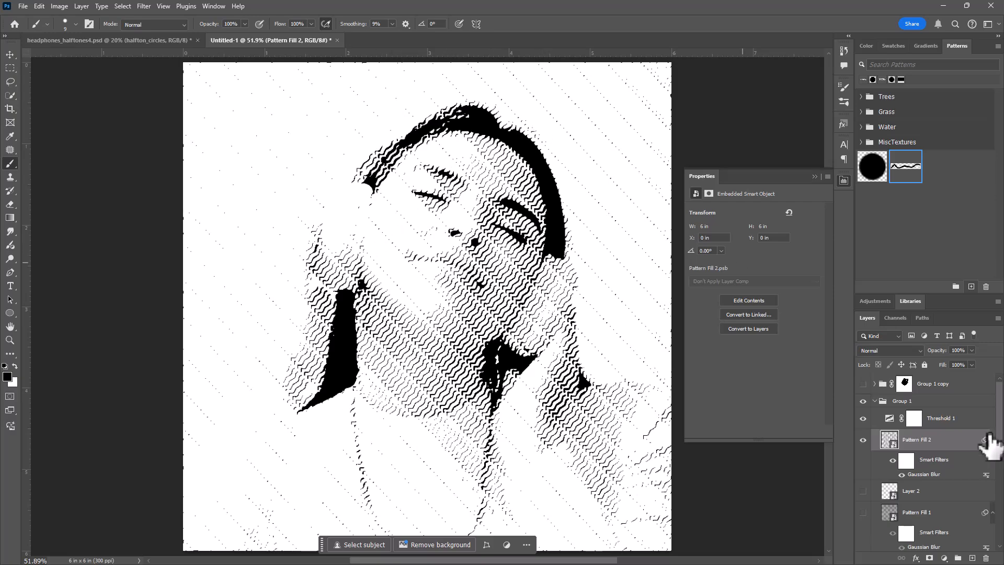
# Adjust the threshold level of the Threshold 1 adjustment in Group 1.
pyautogui.click(890, 421)
pyautogui.moveTo(717, 267); pyautogui.dragTo(711, 266)
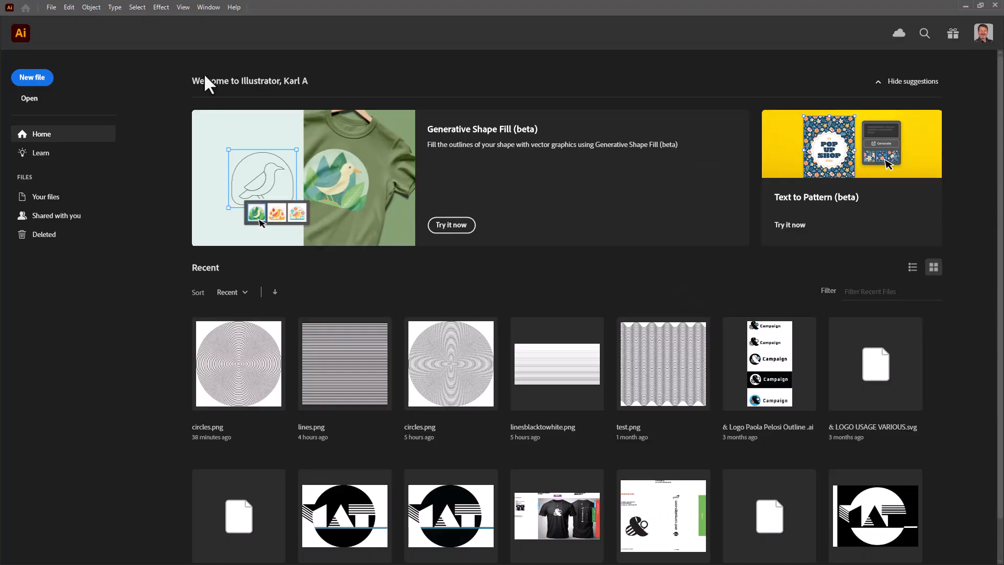
# Switch to Illustrator, create a 6 x 6 in RGB document, and draw a small unfilled circle centred on the artboard.
pyautogui.click(42, 79)
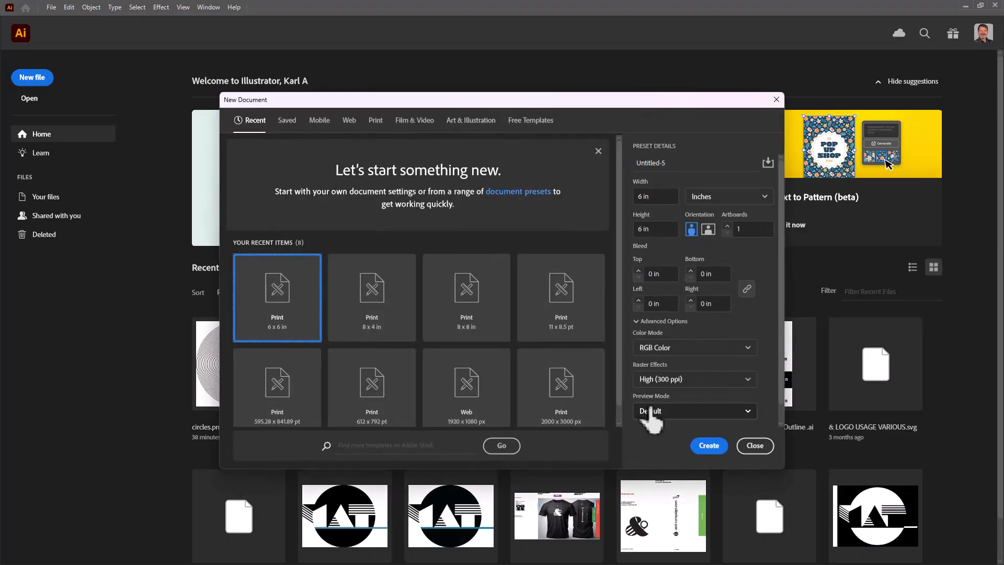
pyautogui.click(704, 447)
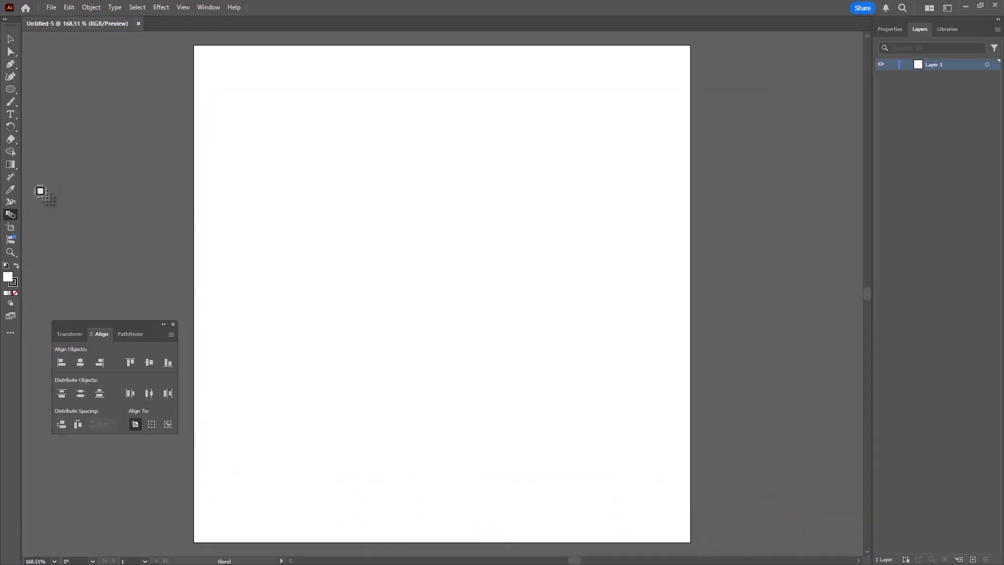
pyautogui.click(10, 89)
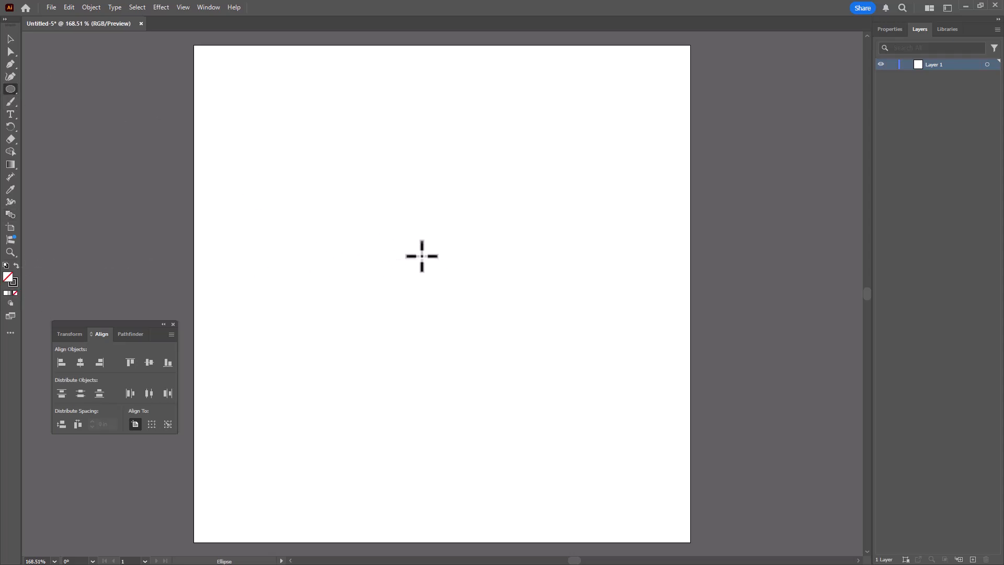
pyautogui.moveTo(423, 252); pyautogui.dragTo(434, 262)
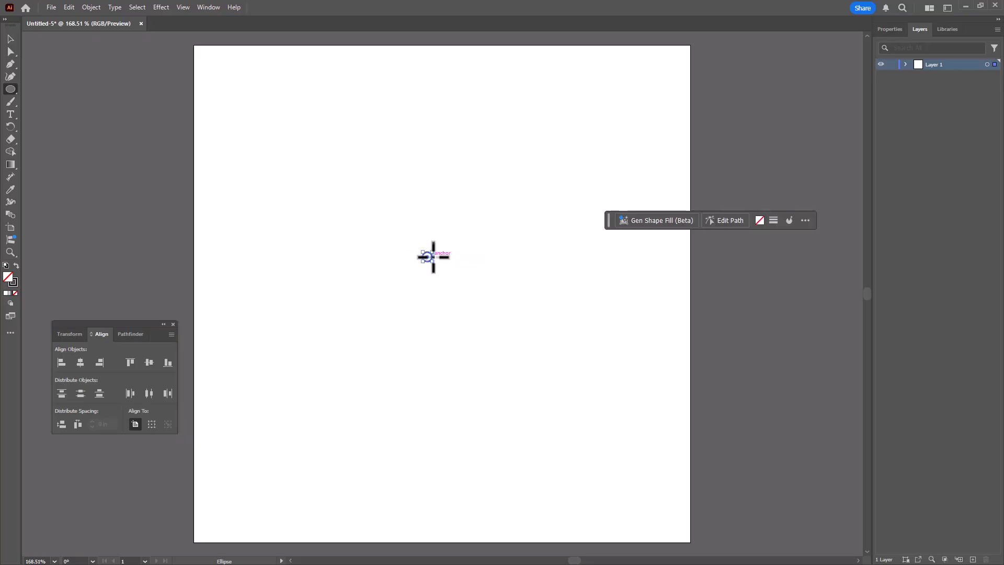
pyautogui.click(146, 364)
pyautogui.click(83, 363)
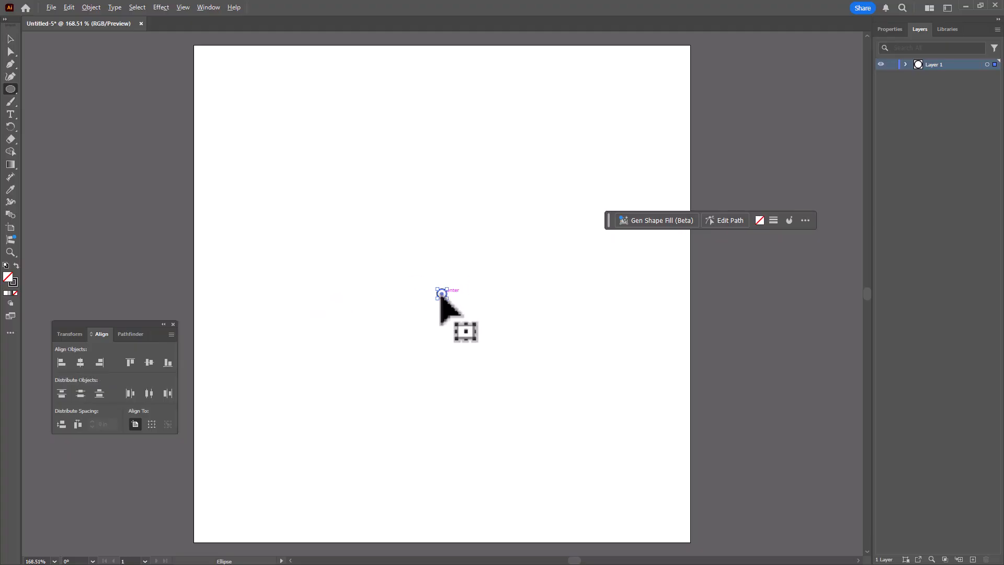
# Duplicate the small circle and enlarge the copy to the full artboard width, centred around the original.
pyautogui.moveTo(442, 294); pyautogui.dragTo(458, 316)
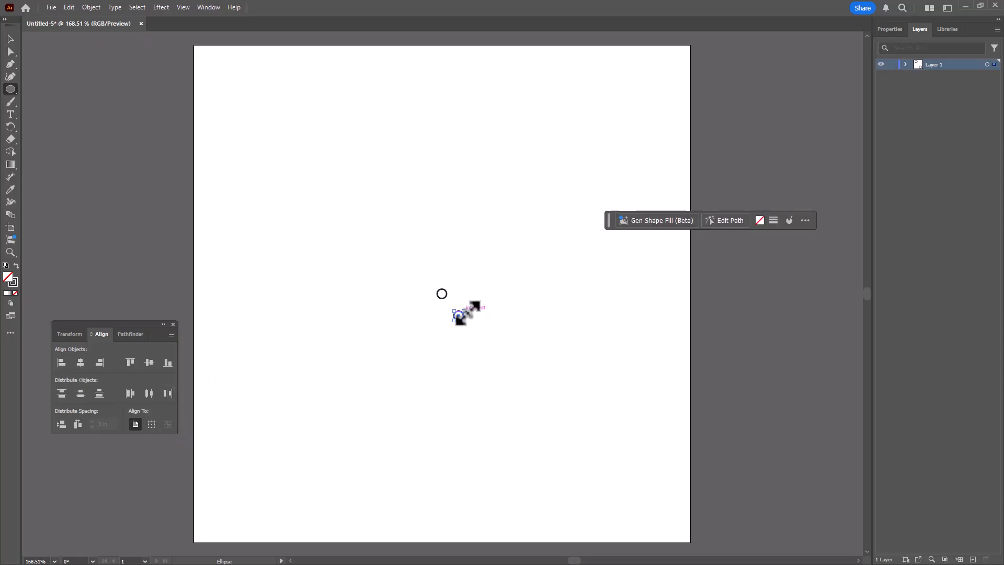
pyautogui.moveTo(467, 312); pyautogui.dragTo(689, 82)
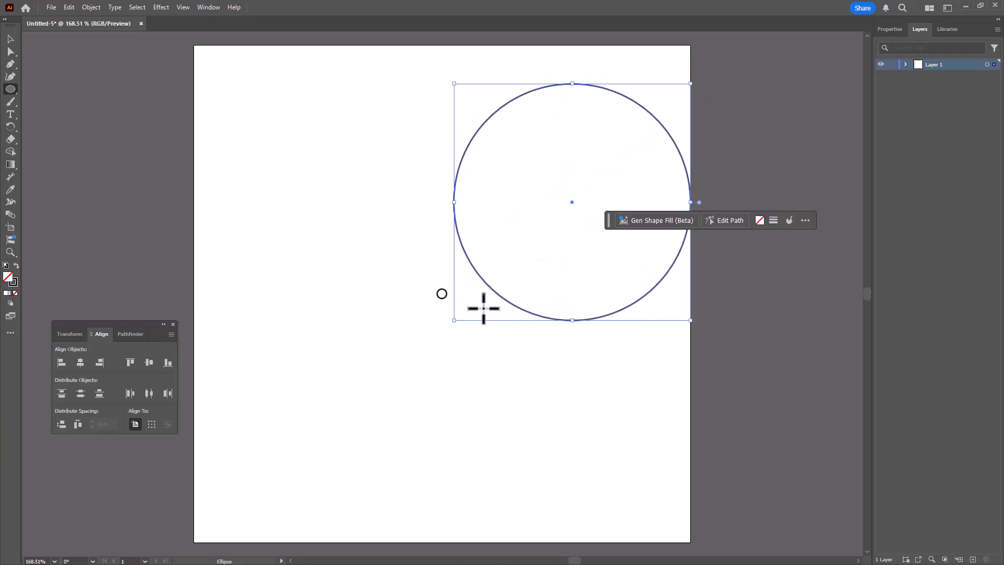
pyautogui.moveTo(454, 320); pyautogui.dragTo(154, 535)
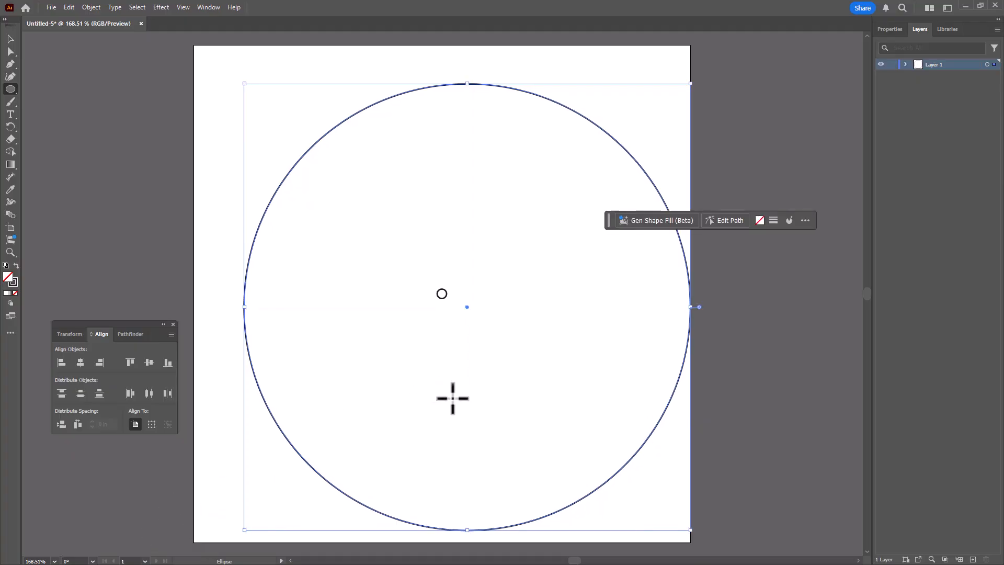
pyautogui.click(149, 361)
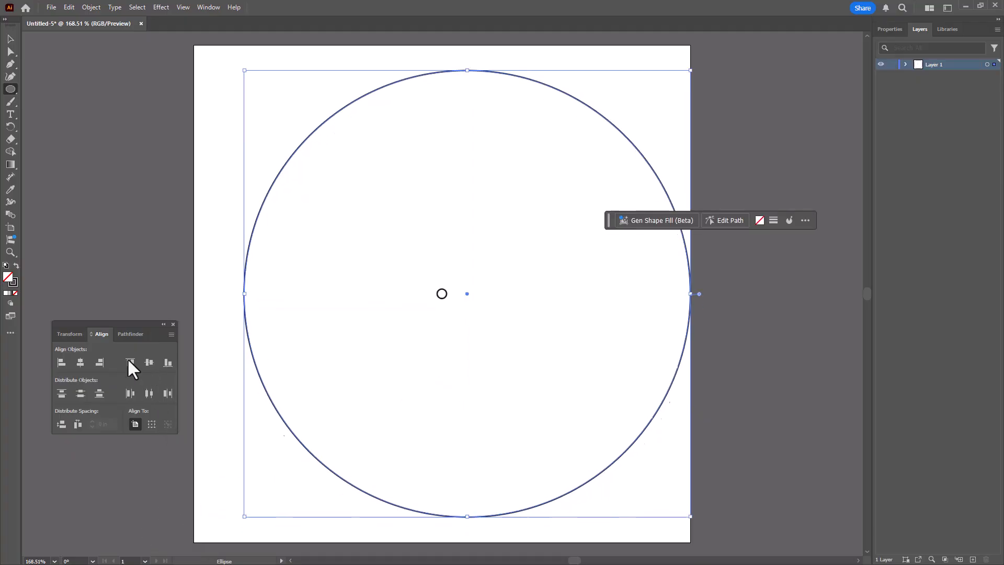
pyautogui.click(80, 362)
pyautogui.moveTo(665, 70); pyautogui.dragTo(692, 47)
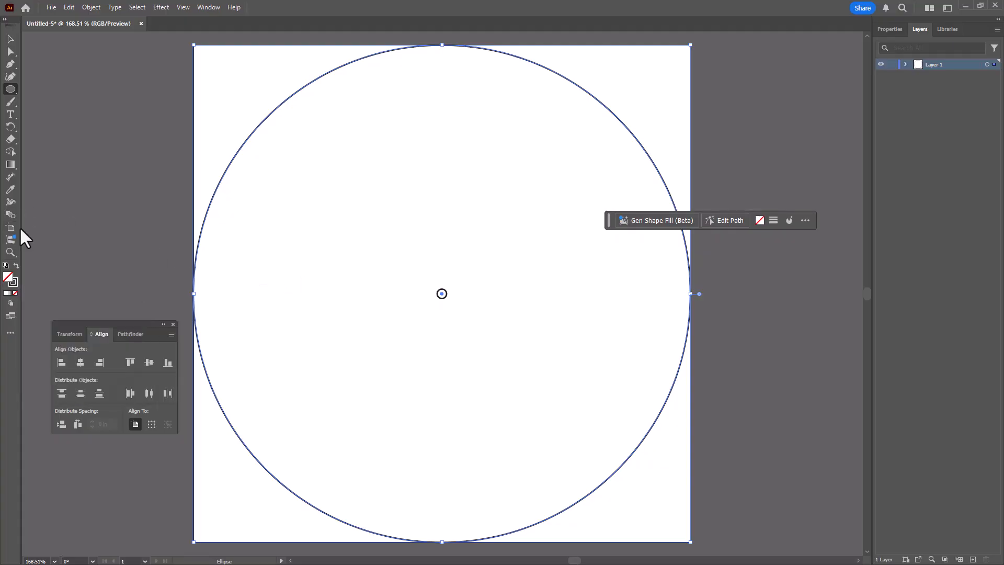
# Blend the large outer circle with the small central circle into concentric rings.
pyautogui.click(10, 215)
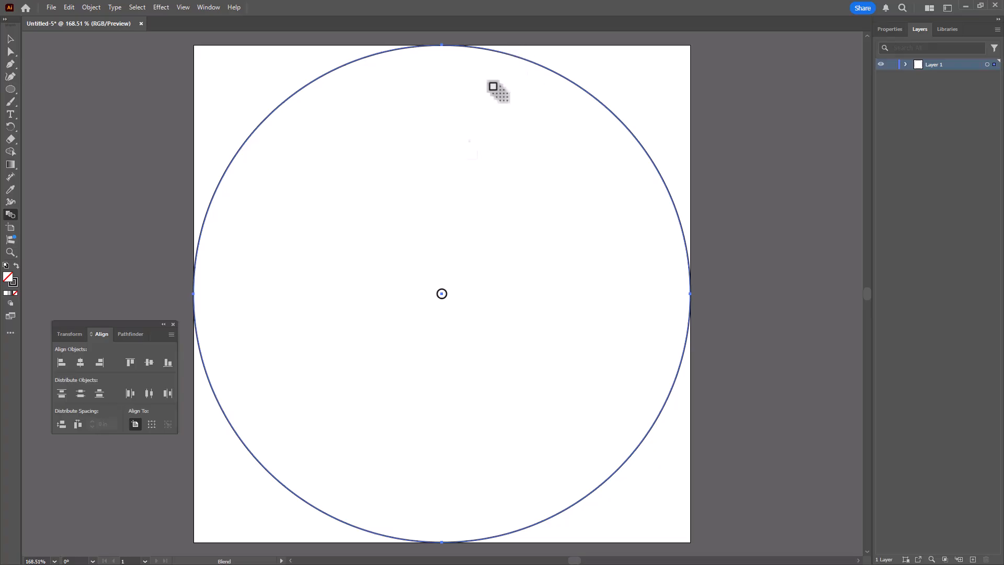
pyautogui.click(442, 294)
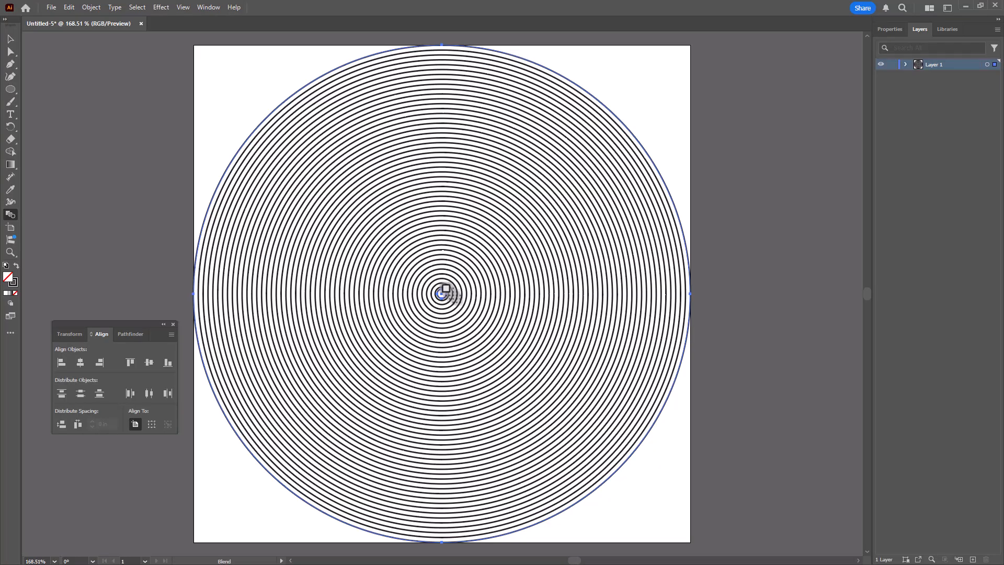
# Try 30 specified steps for the circle blend and restore the spacing to 50 steps.
pyautogui.click(90, 7)
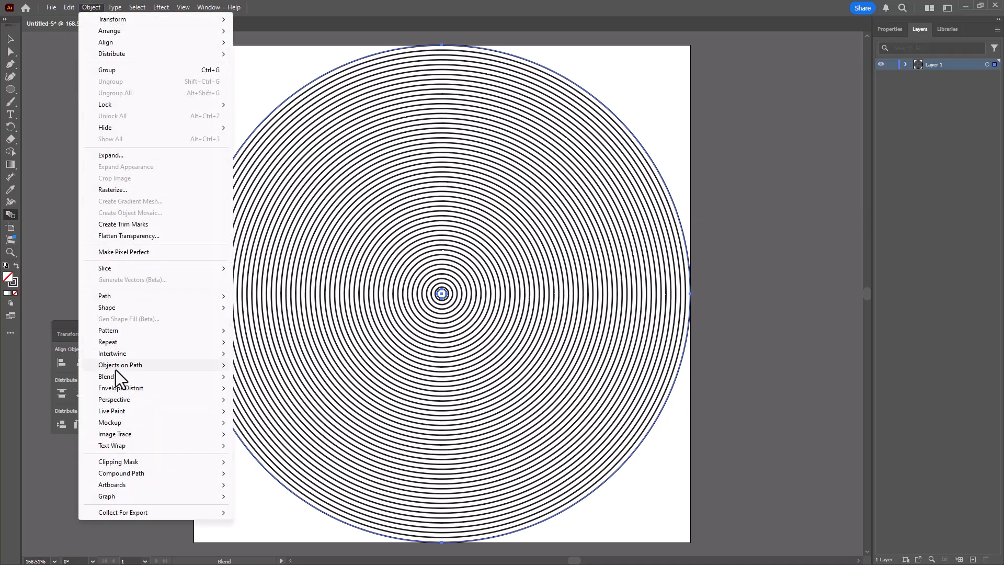
pyautogui.moveTo(115, 374)
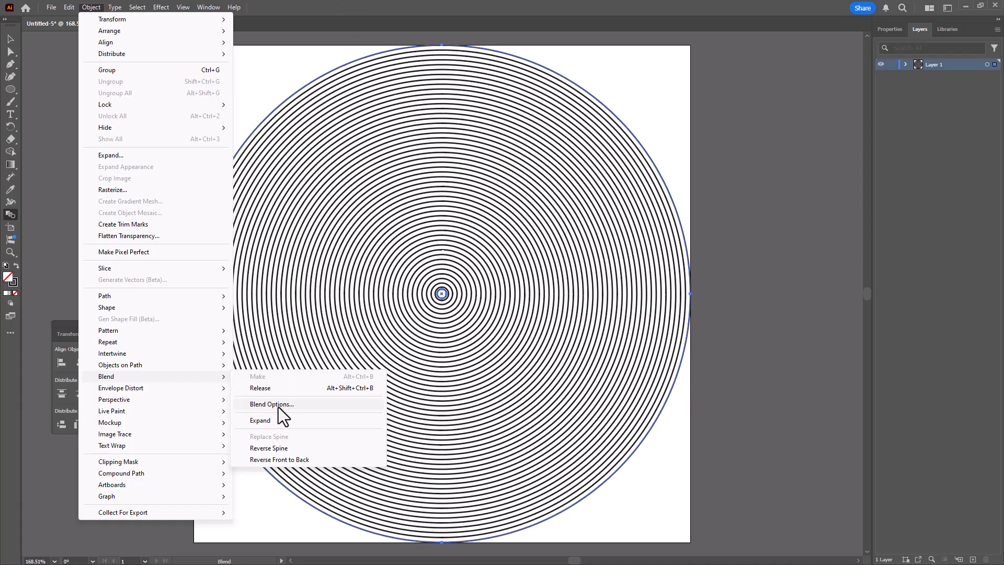
pyautogui.doubleClick(7, 214)
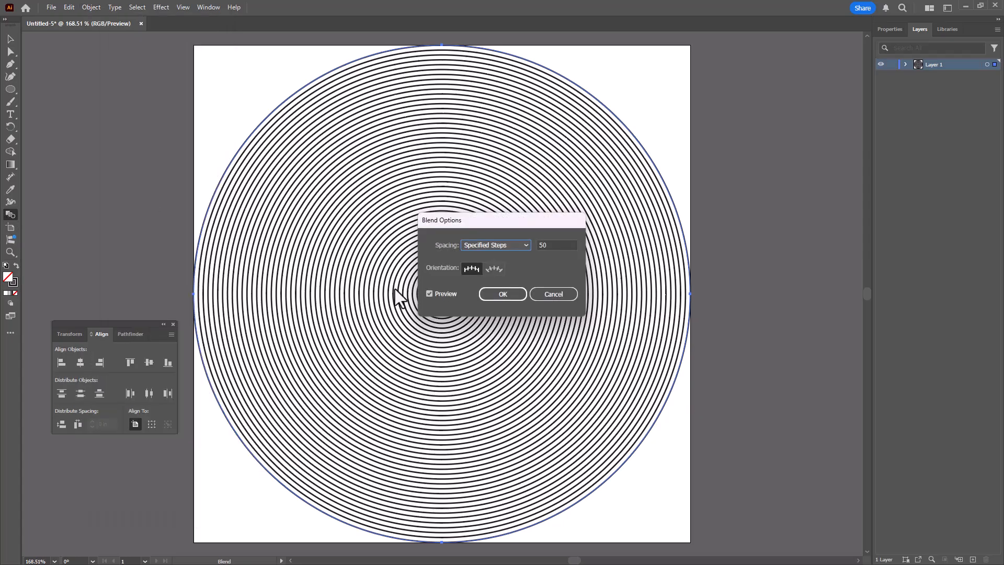
pyautogui.doubleClick(546, 245)
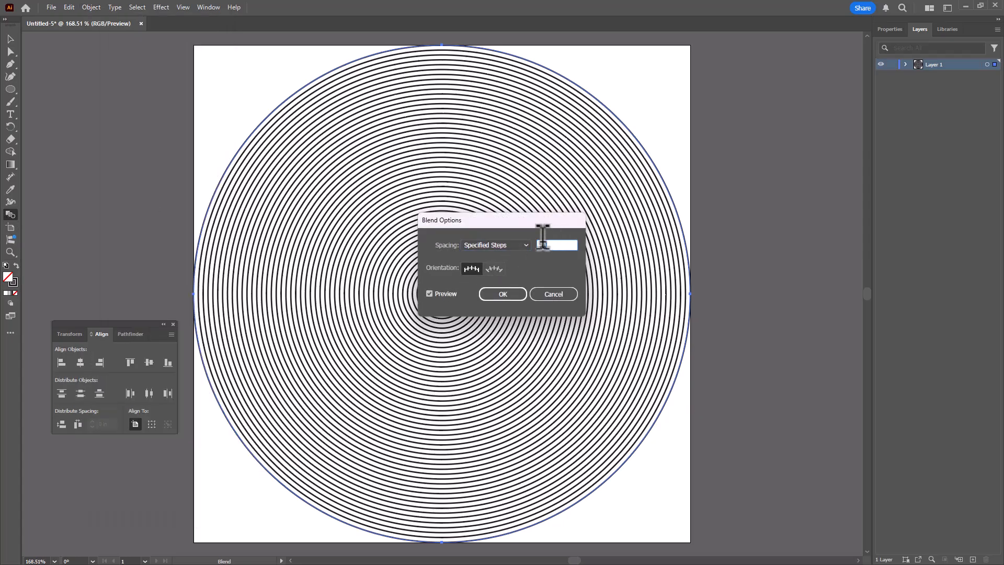
pyautogui.moveTo(547, 243); pyautogui.dragTo(530, 241)
pyautogui.write('30')
pyautogui.click(523, 291)
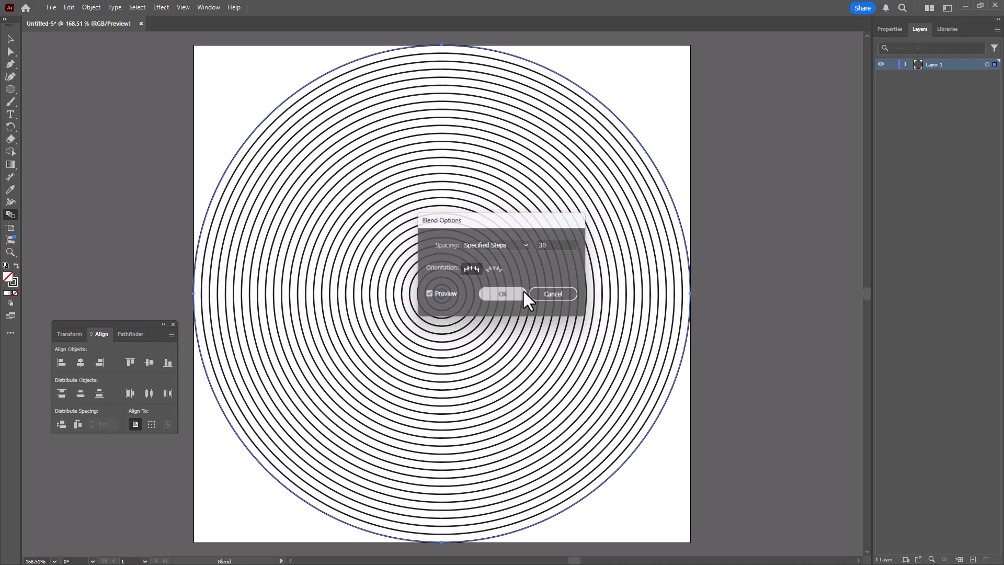
pyautogui.doubleClick(10, 215)
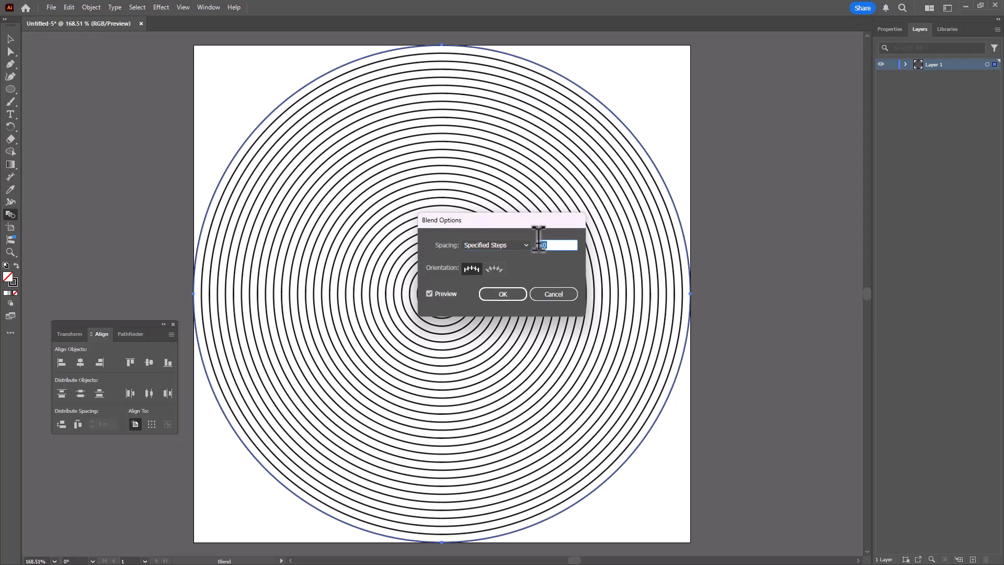
pyautogui.press('Return')
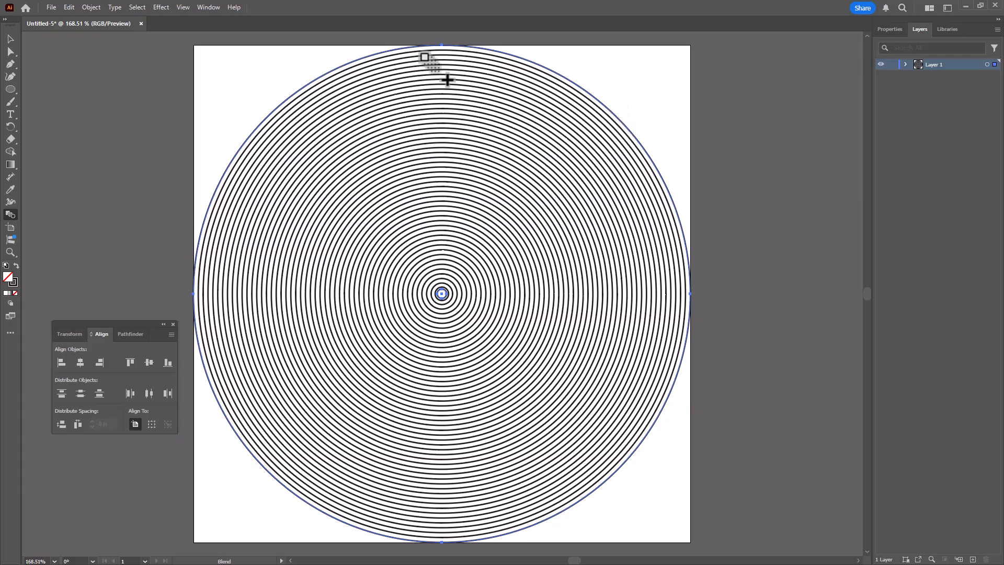
# Export the rings as circles.png in the half-tone-tutorial folder, replacing the existing file, at 300 ppi with a transparent background.
pyautogui.click(51, 6)
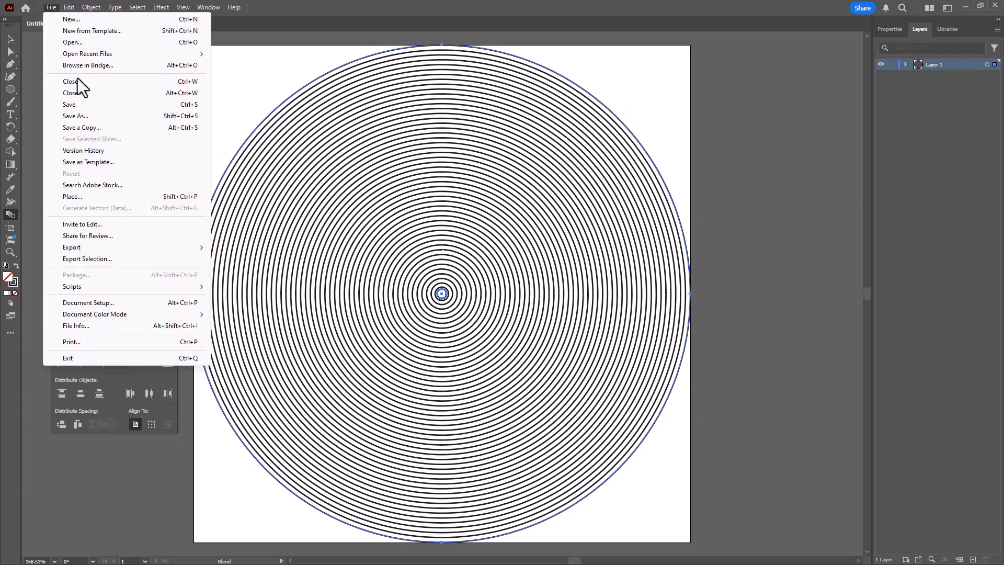
pyautogui.moveTo(109, 248)
pyautogui.click(244, 259)
pyautogui.click(132, 98)
pyautogui.click(428, 488)
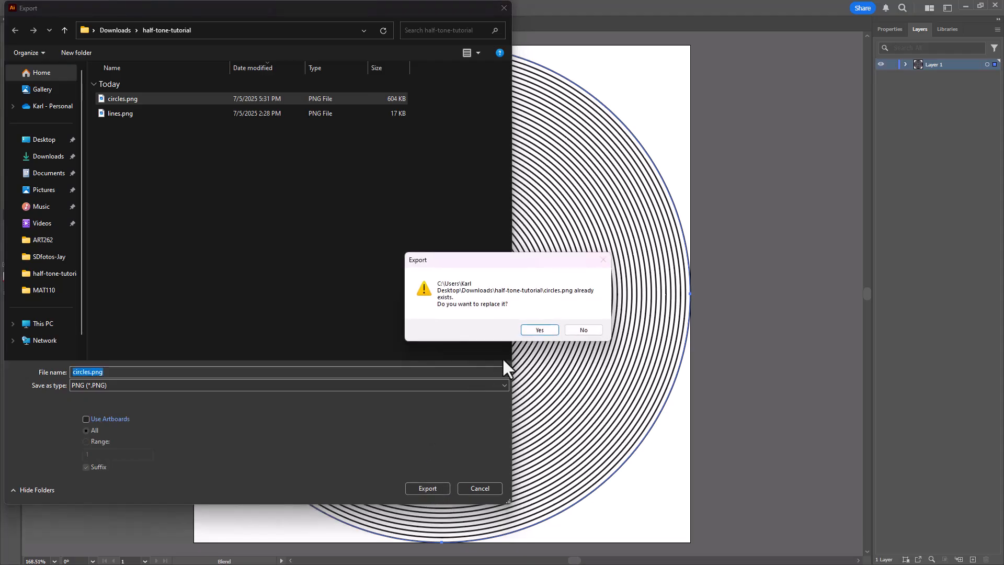
pyautogui.click(537, 334)
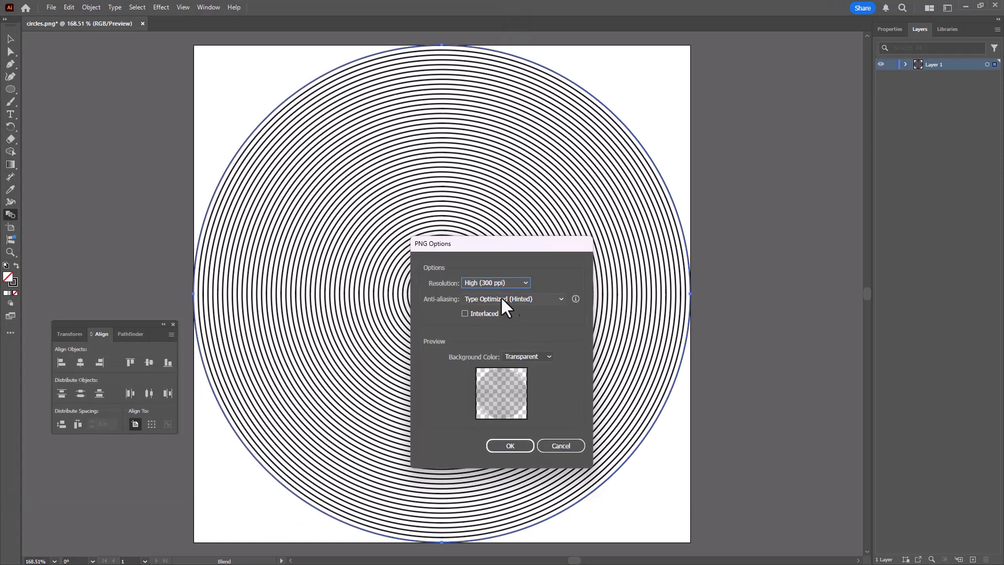
pyautogui.click(510, 445)
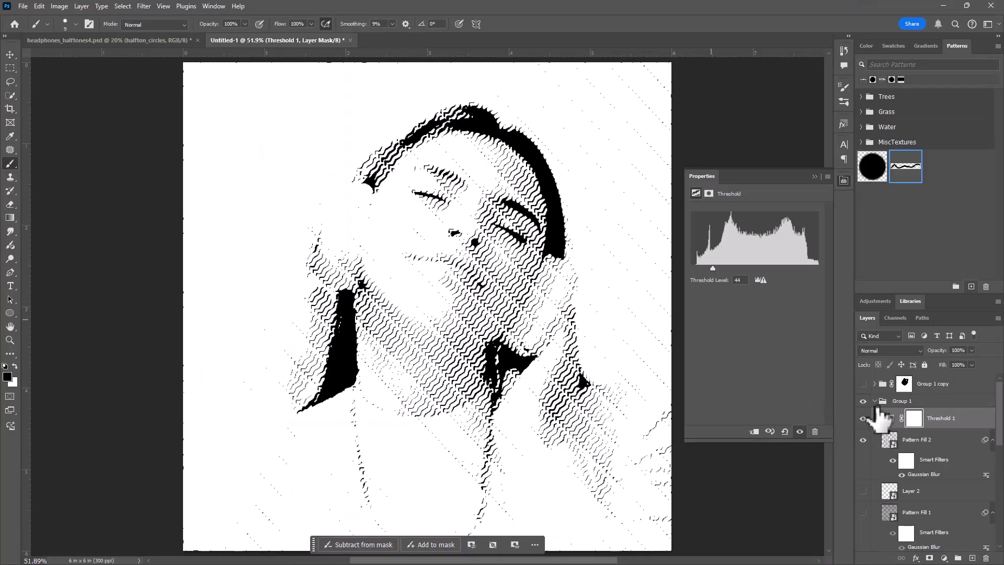
# Switch to Photoshop, hide Pattern Fill 2 and Threshold 1, and add a new layer above Pattern Fill 2.
pyautogui.click(863, 440)
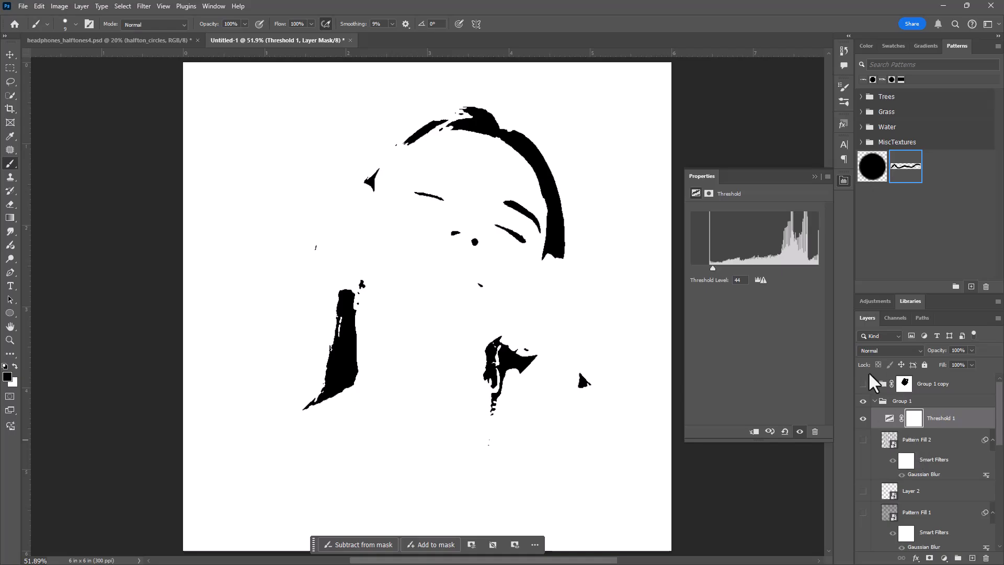
pyautogui.click(864, 419)
pyautogui.click(946, 445)
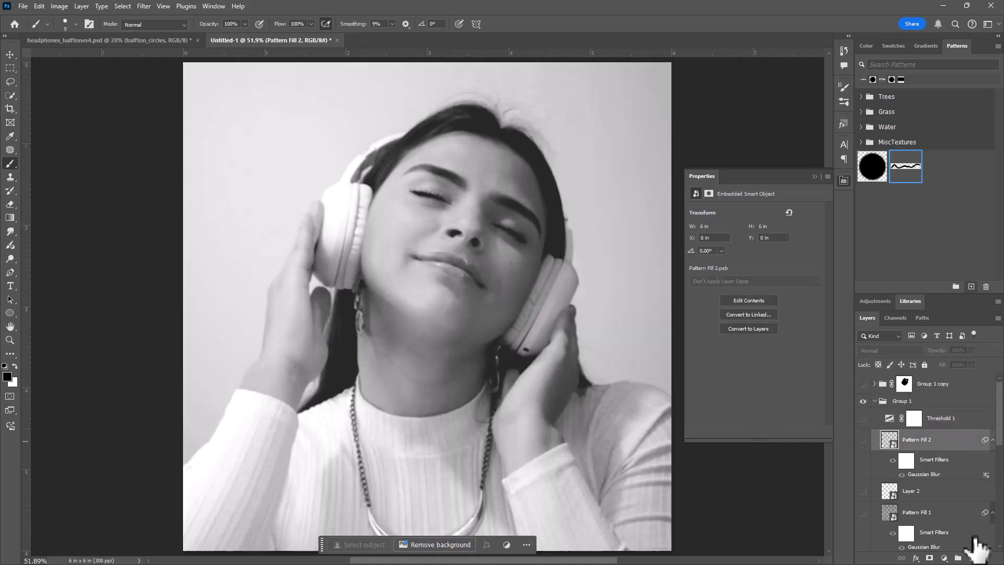
pyautogui.click(972, 558)
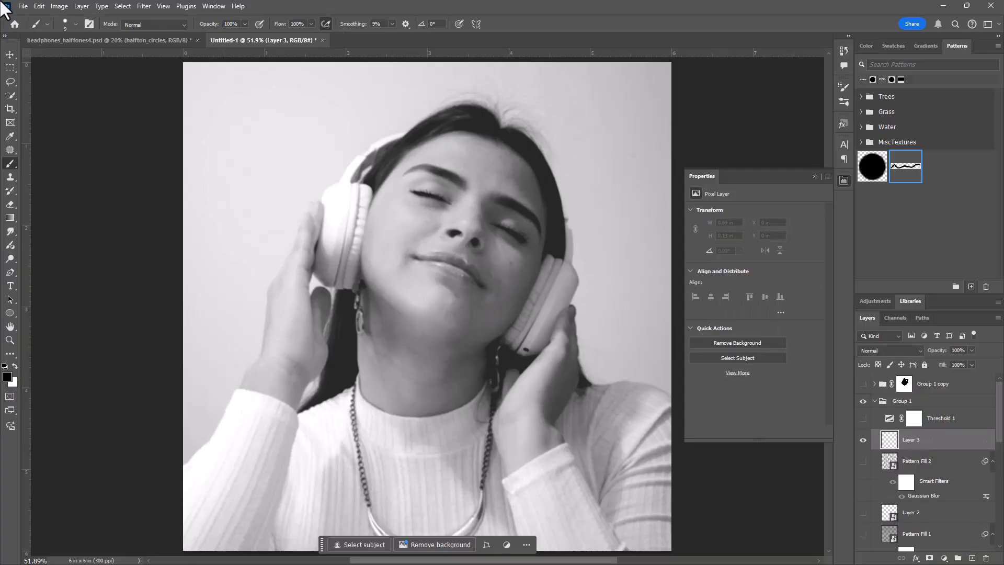
# Place circles.png as an embedded smart object over the portrait at its default size and position.
pyautogui.click(33, 5)
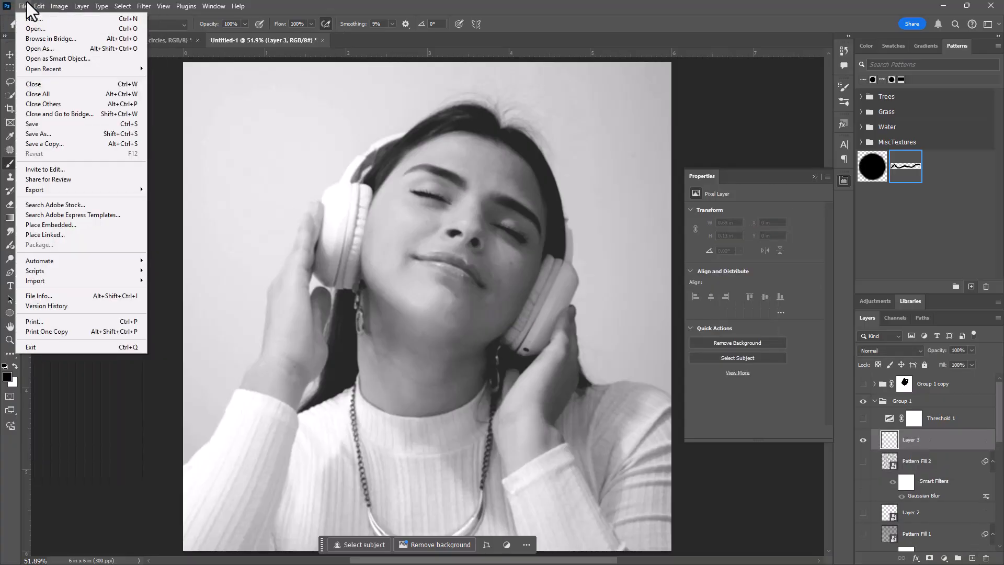
pyautogui.click(58, 224)
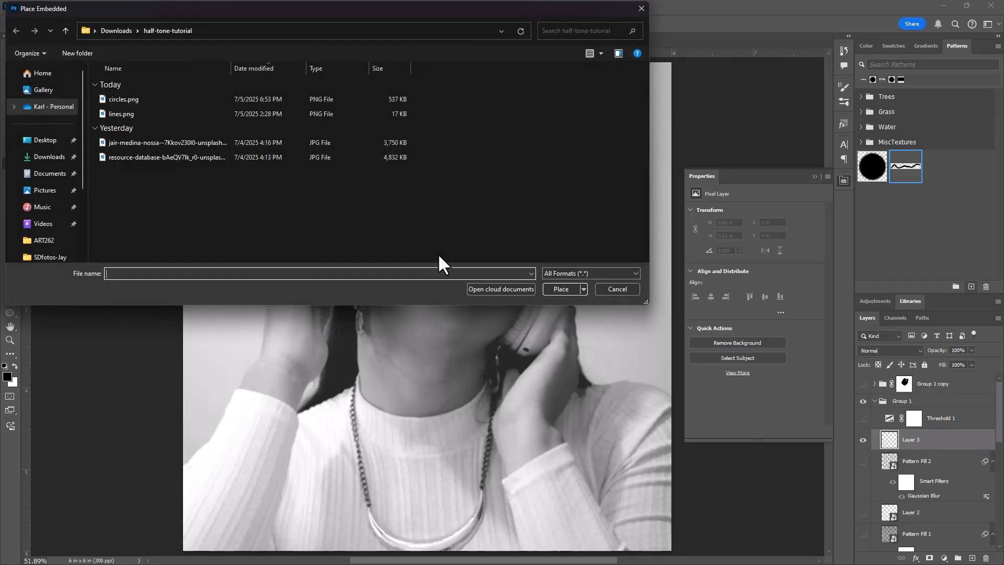
pyautogui.click(149, 99)
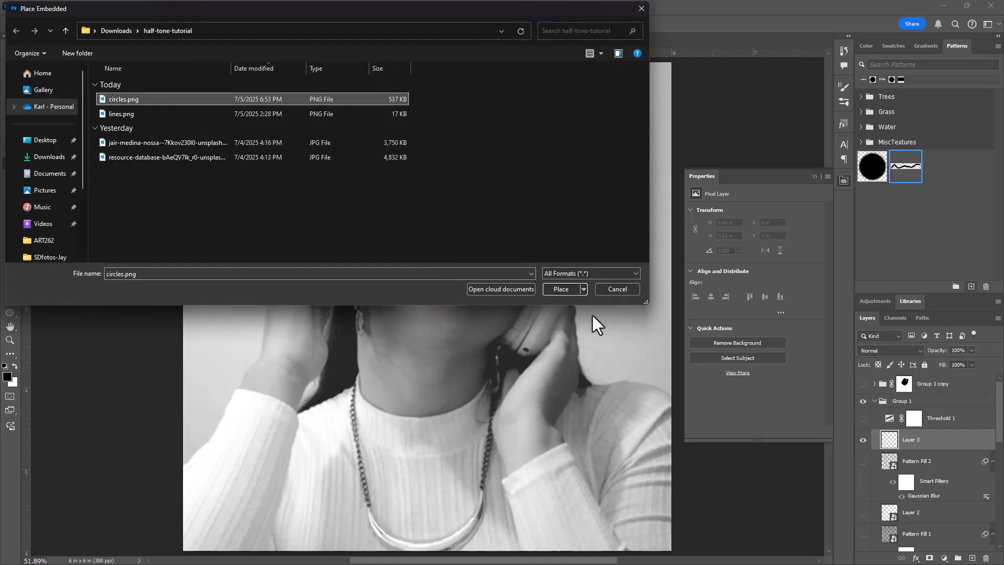
pyautogui.click(564, 290)
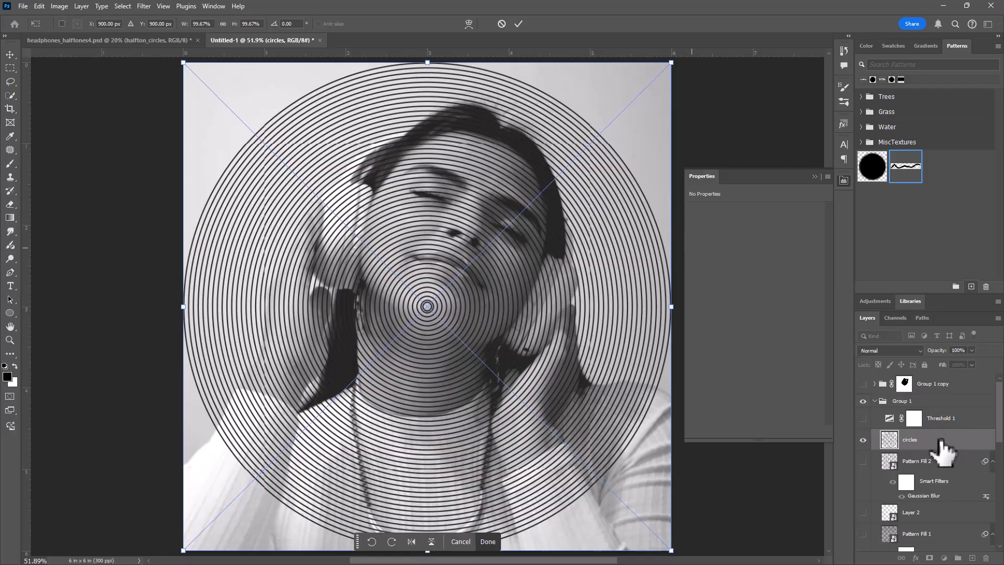
pyautogui.press('Return')
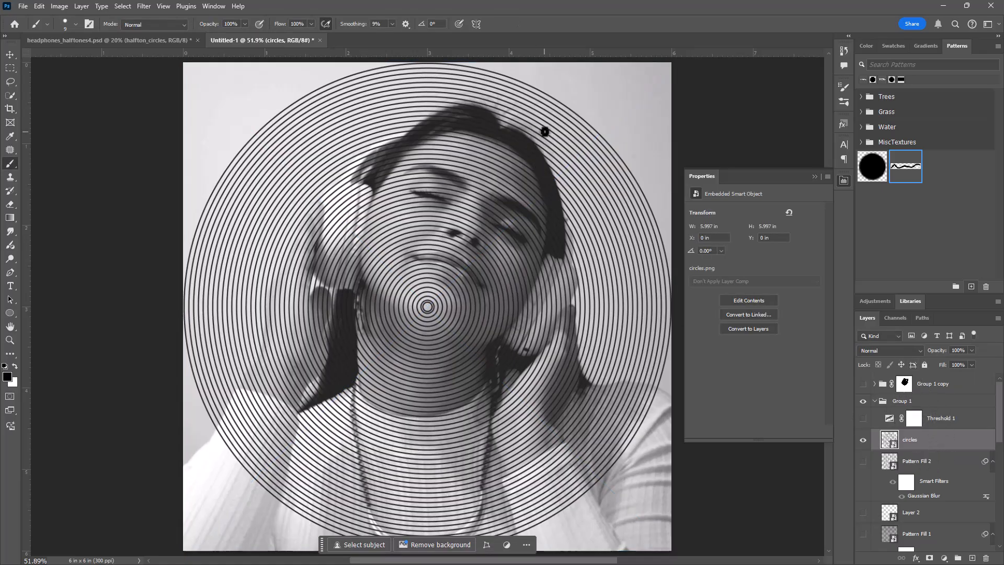
# Apply a Gaussian Blur with a 3.1-pixel radius to the circles smart object.
pyautogui.click(863, 418)
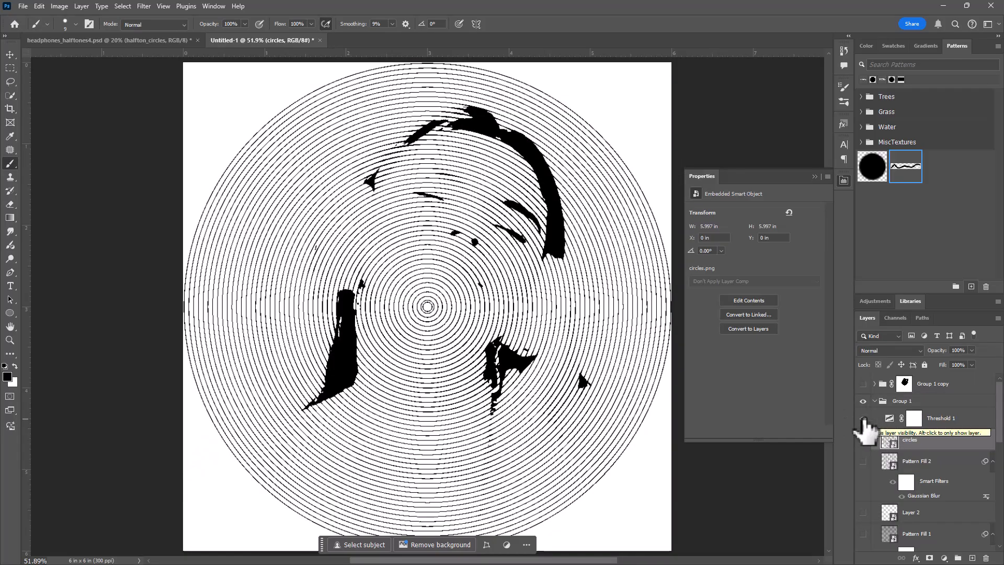
pyautogui.click(863, 417)
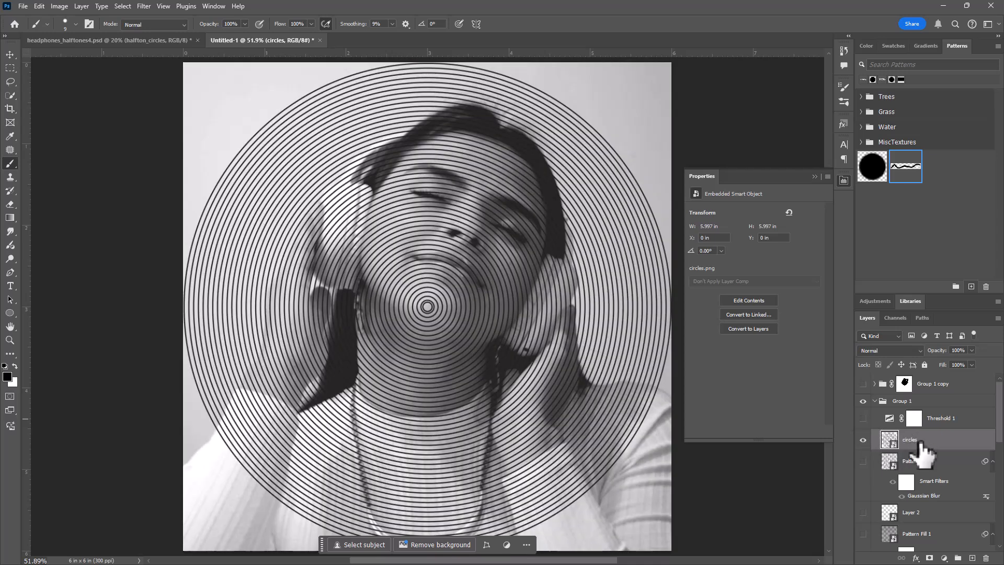
pyautogui.click(149, 2)
pyautogui.click(152, 13)
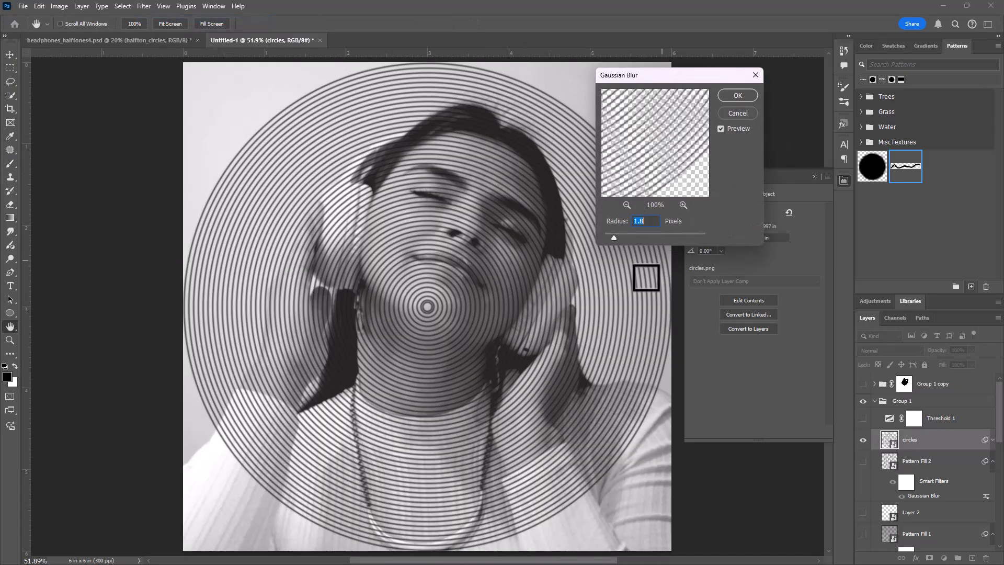
pyautogui.click(616, 237)
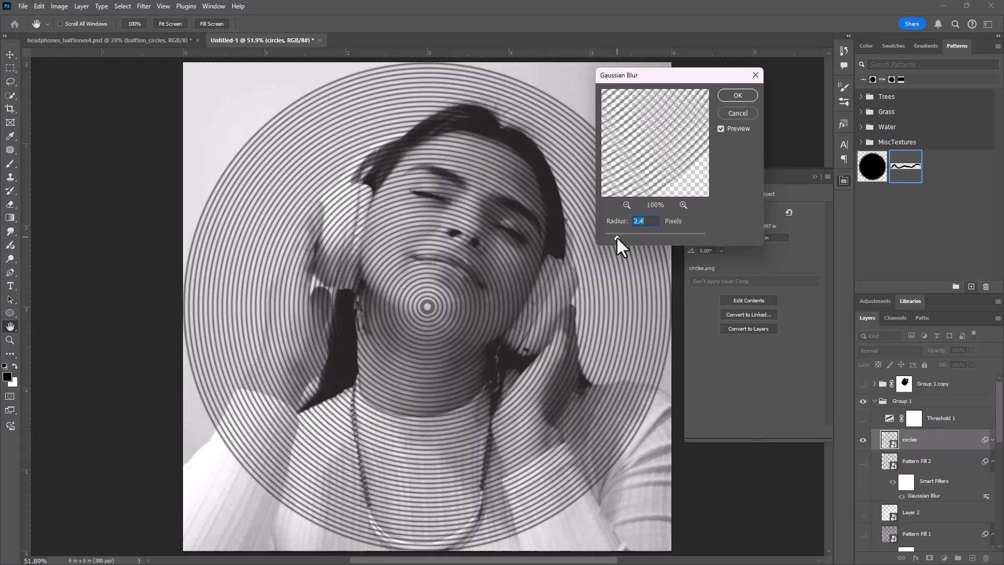
pyautogui.moveTo(617, 236); pyautogui.dragTo(620, 236)
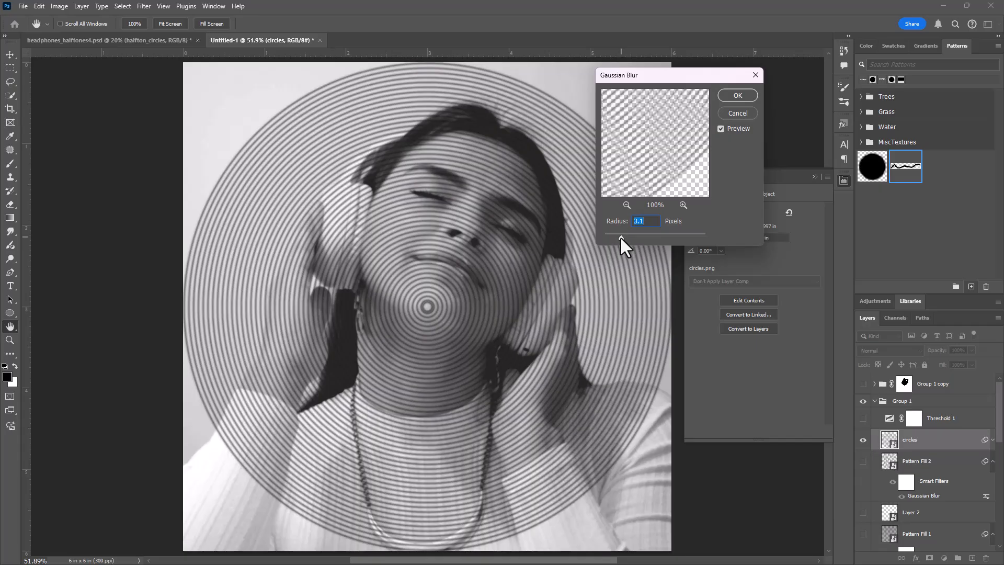
pyautogui.click(727, 99)
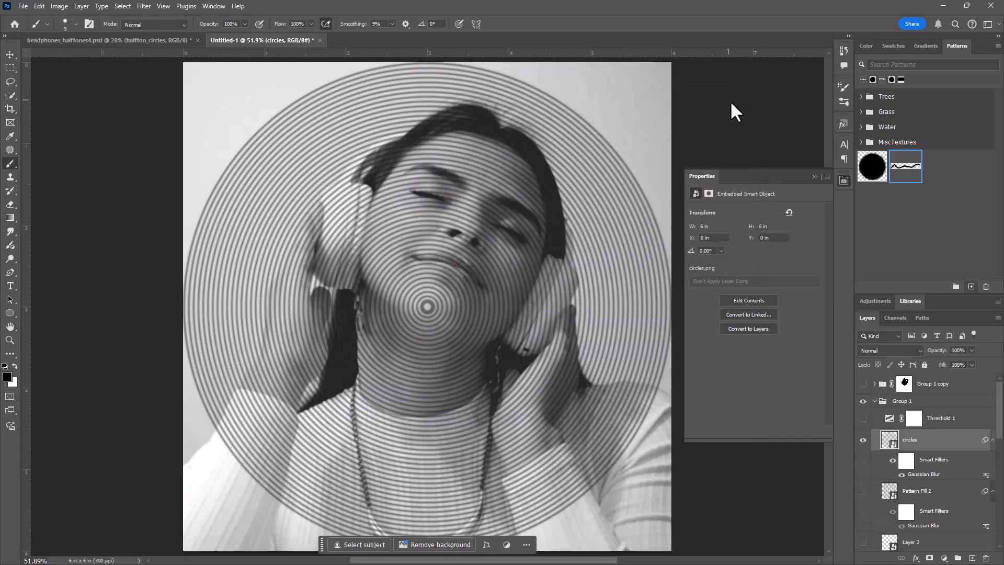
# Show the Threshold 1 adjustment above the blurred circles and set its threshold level to 106.
pyautogui.click(863, 418)
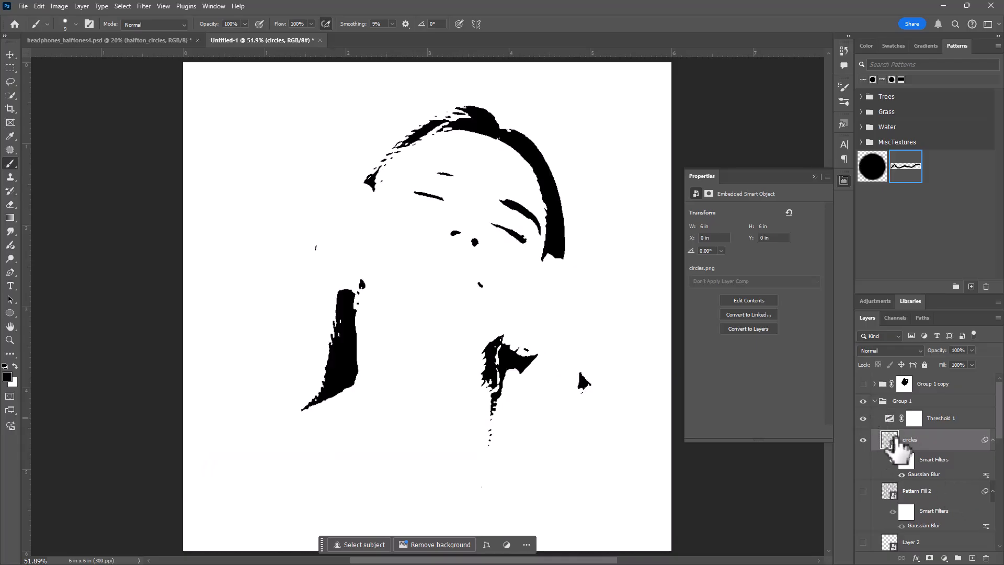
pyautogui.click(891, 419)
pyautogui.moveTo(712, 269); pyautogui.dragTo(744, 259)
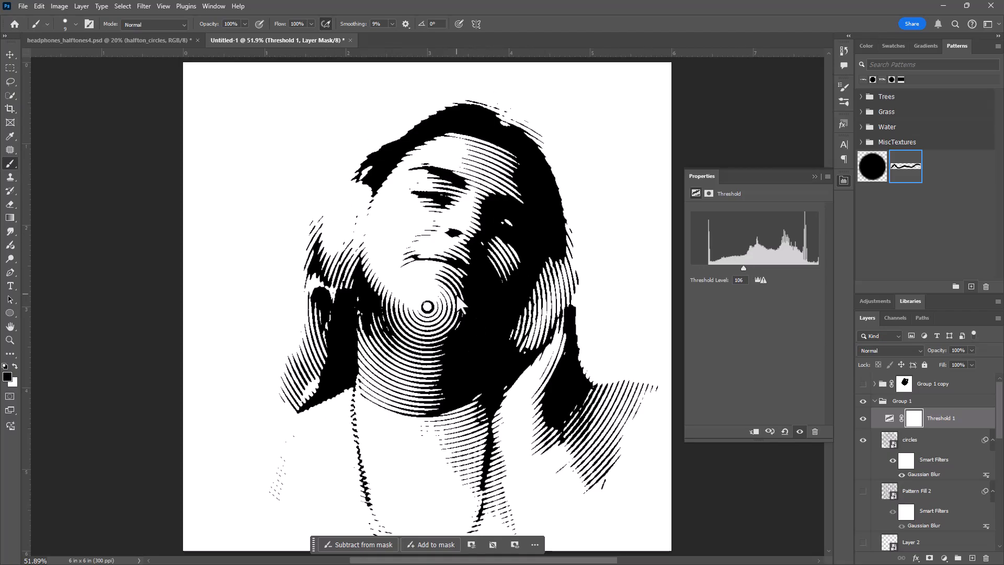
# Apply Liquify to the circles layer, pushing the rings at the centre, the upper left, the lower left and inward from both right-hand edges.
pyautogui.click(891, 444)
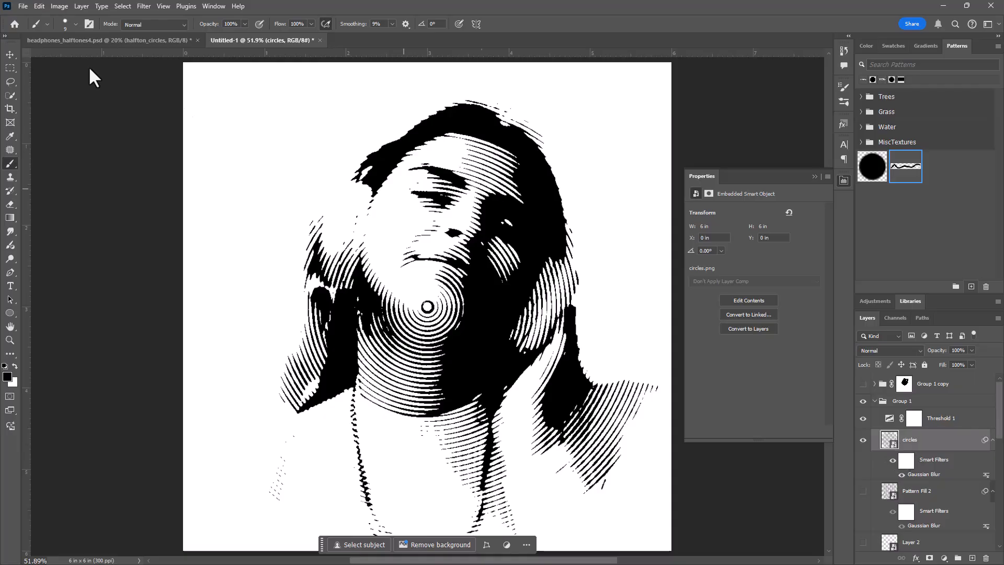
pyautogui.click(149, 6)
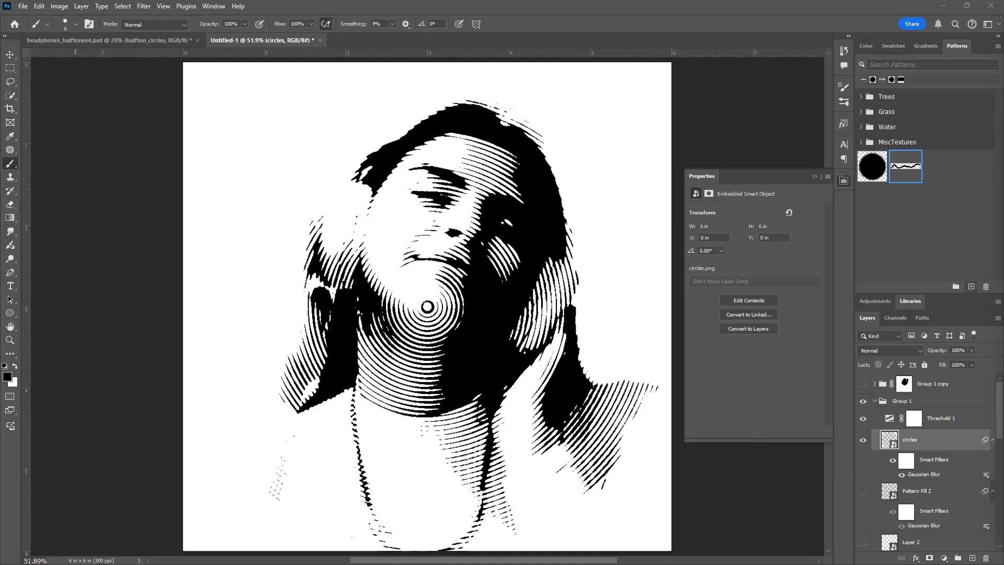
pyautogui.hotkey('shift', 'ctrl', 'x')
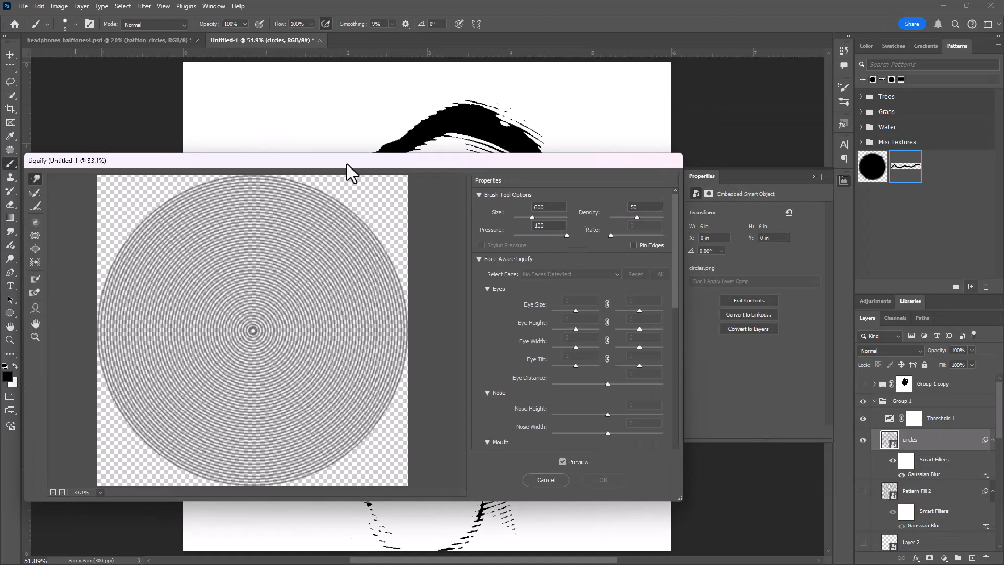
pyautogui.moveTo(347, 166); pyautogui.dragTo(493, 102)
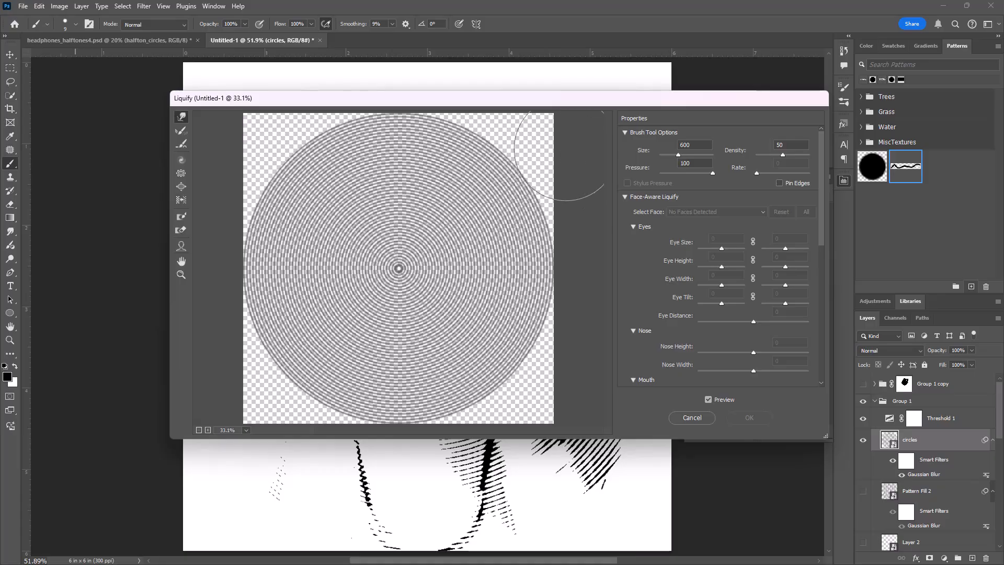
pyautogui.moveTo(479, 172); pyautogui.dragTo(439, 201)
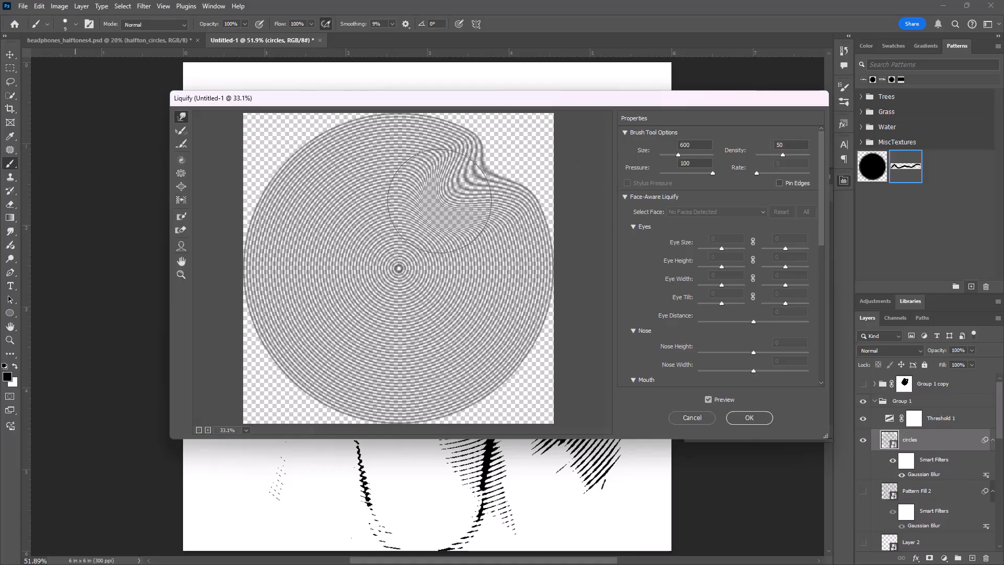
pyautogui.moveTo(403, 286); pyautogui.dragTo(439, 292)
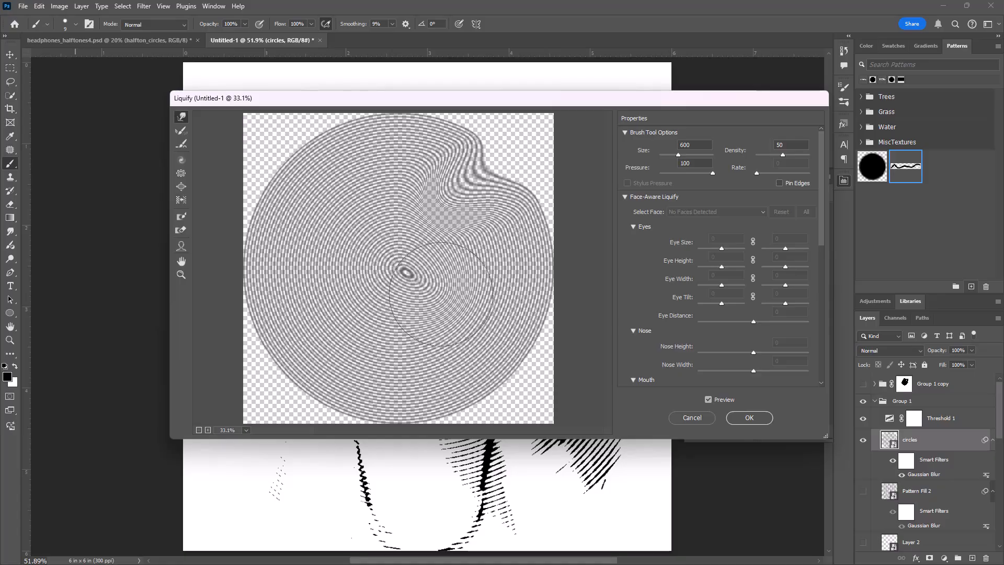
pyautogui.moveTo(277, 199)
pyautogui.mouseDown()
pyautogui.moveTo(317, 194)
pyautogui.moveTo(350, 195)
pyautogui.mouseUp()
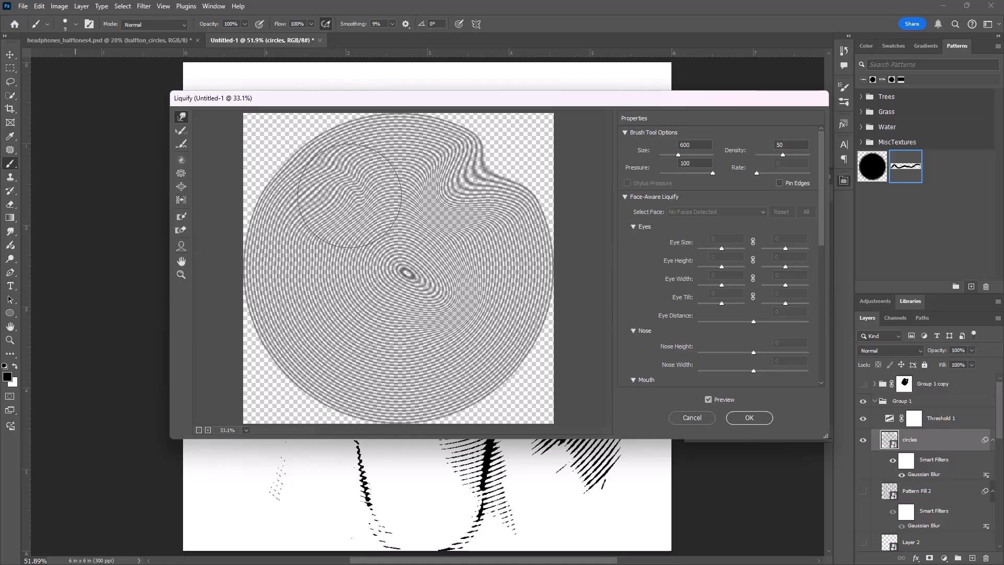
pyautogui.moveTo(363, 365)
pyautogui.mouseDown()
pyautogui.moveTo(323, 331)
pyautogui.moveTo(336, 251)
pyautogui.mouseUp()
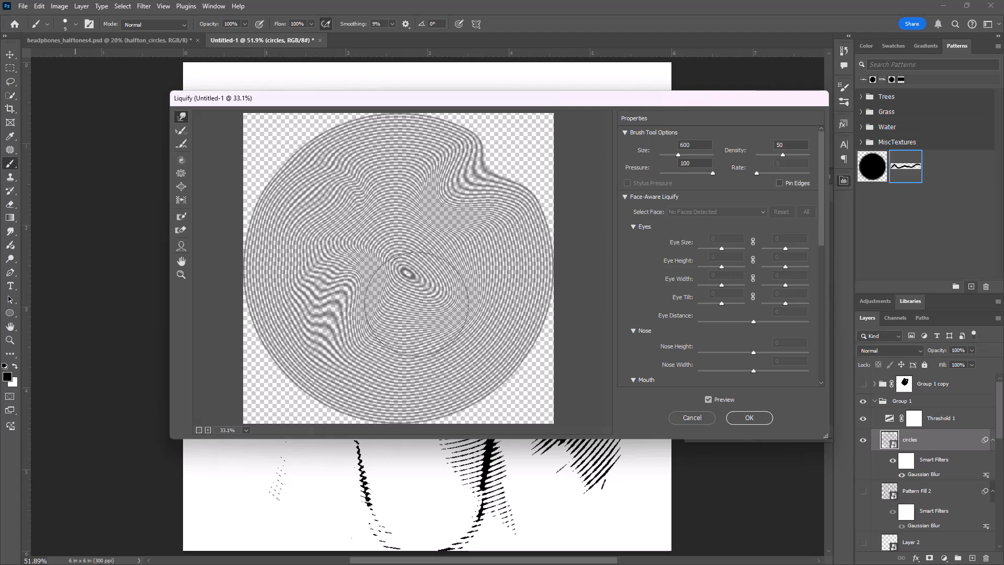
pyautogui.moveTo(554, 346)
pyautogui.mouseDown()
pyautogui.moveTo(482, 333)
pyautogui.moveTo(493, 352)
pyautogui.mouseUp()
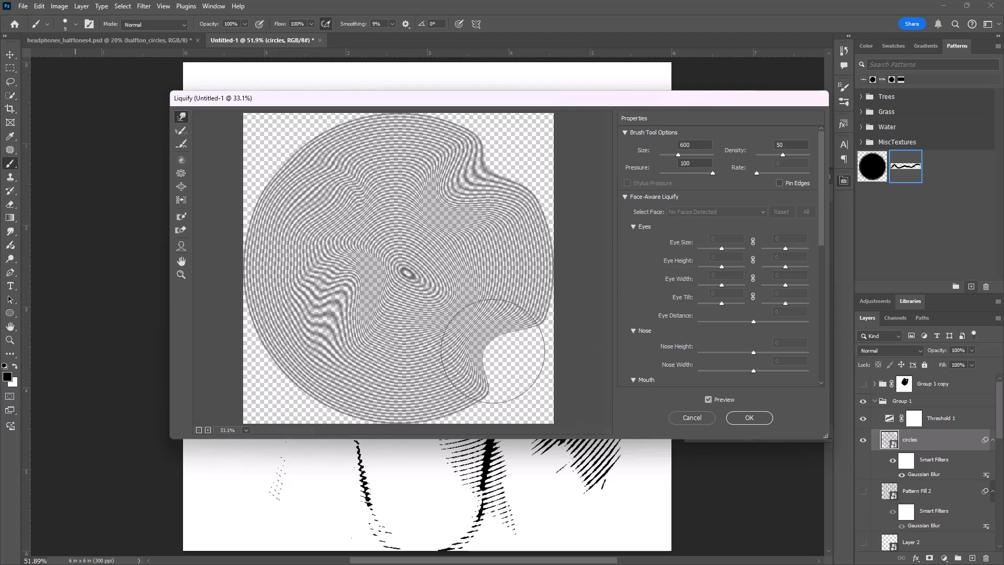
pyautogui.click(750, 418)
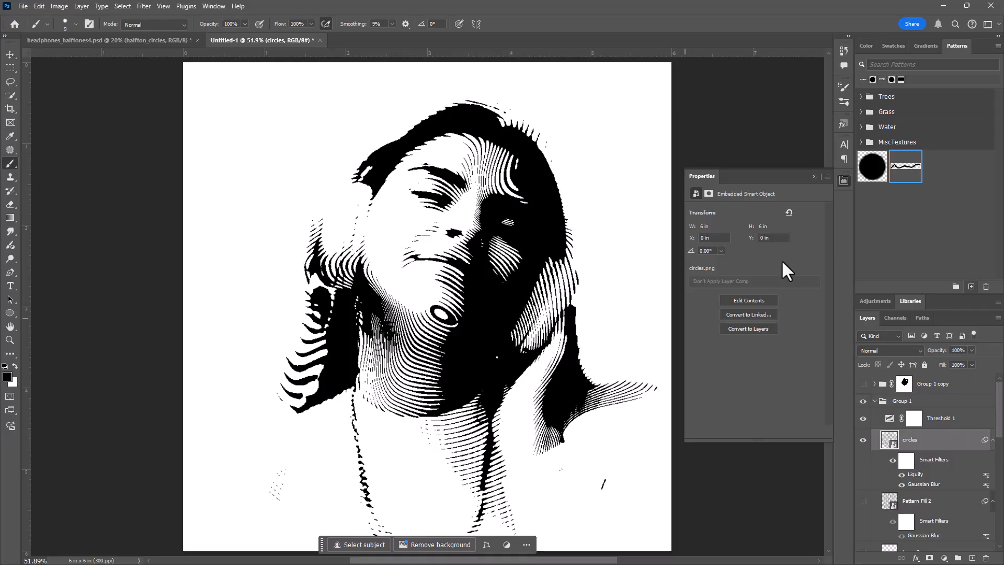
# Reopen the circles layer's Liquify filter to warp the rings around the centre further, and hide that filter.
pyautogui.doubleClick(913, 474)
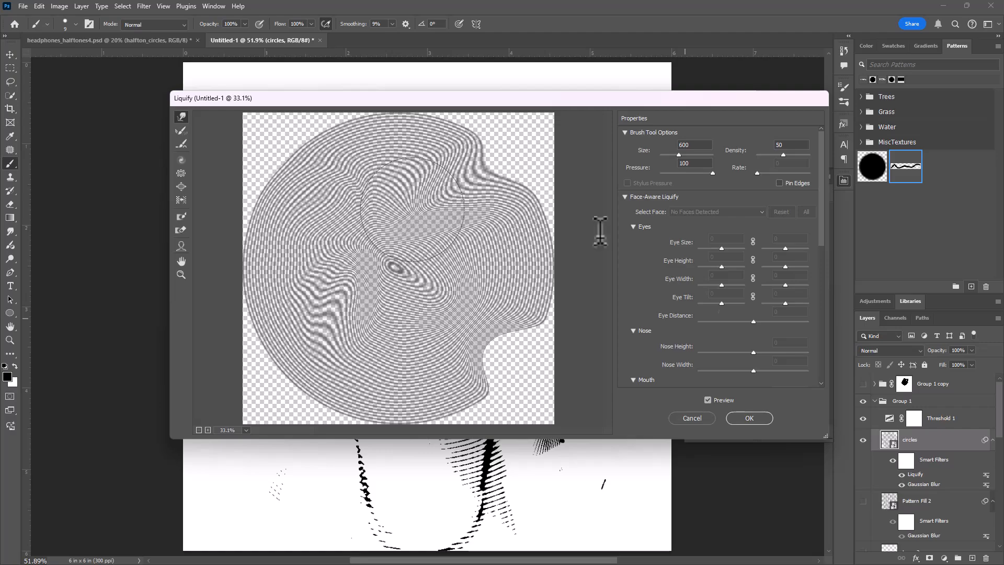
pyautogui.click(749, 418)
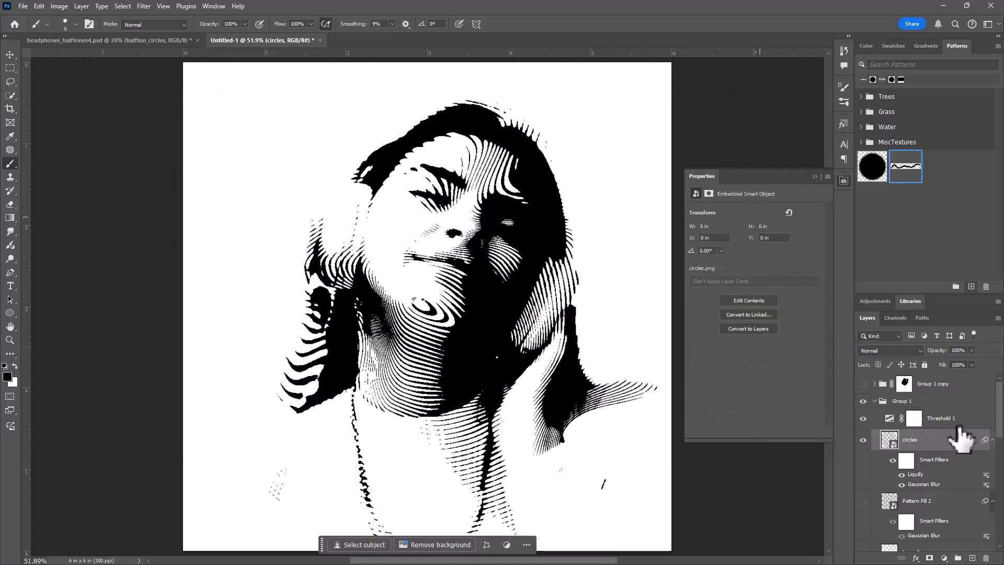
pyautogui.click(902, 474)
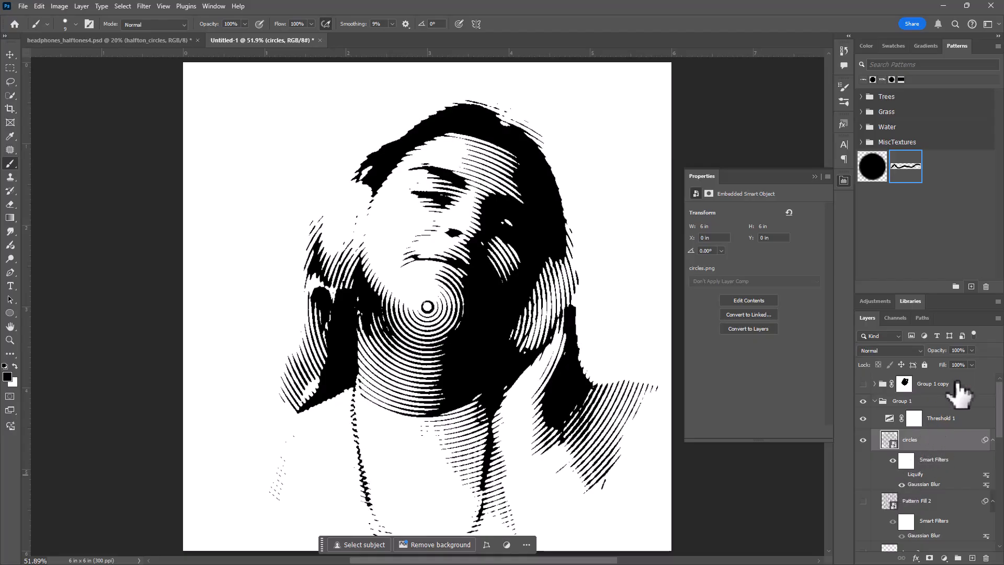
# Add a purple #7e0286 solid color fill above Threshold 1 in Group 1 and set its blend mode to Lighten.
pyautogui.click(941, 402)
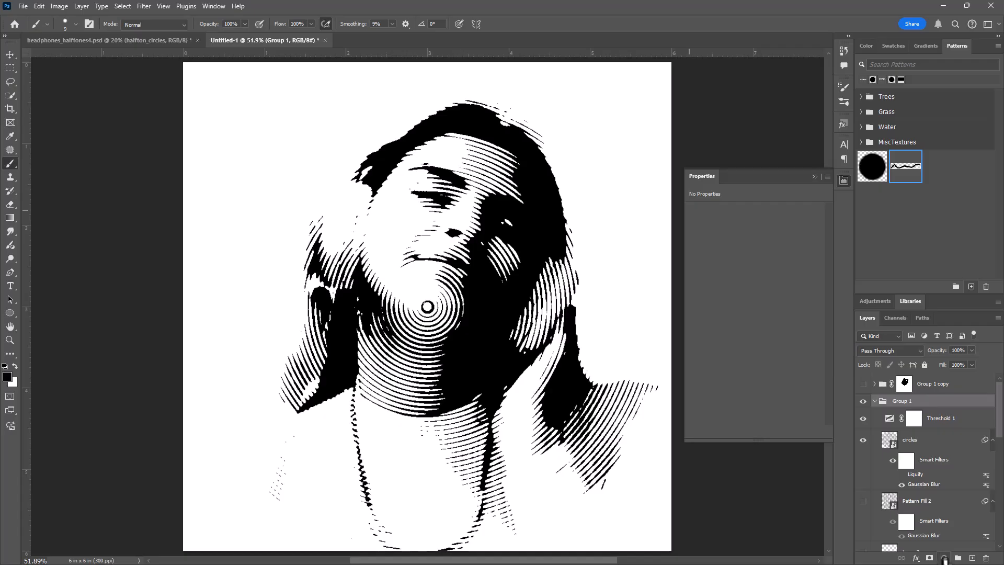
pyautogui.click(944, 558)
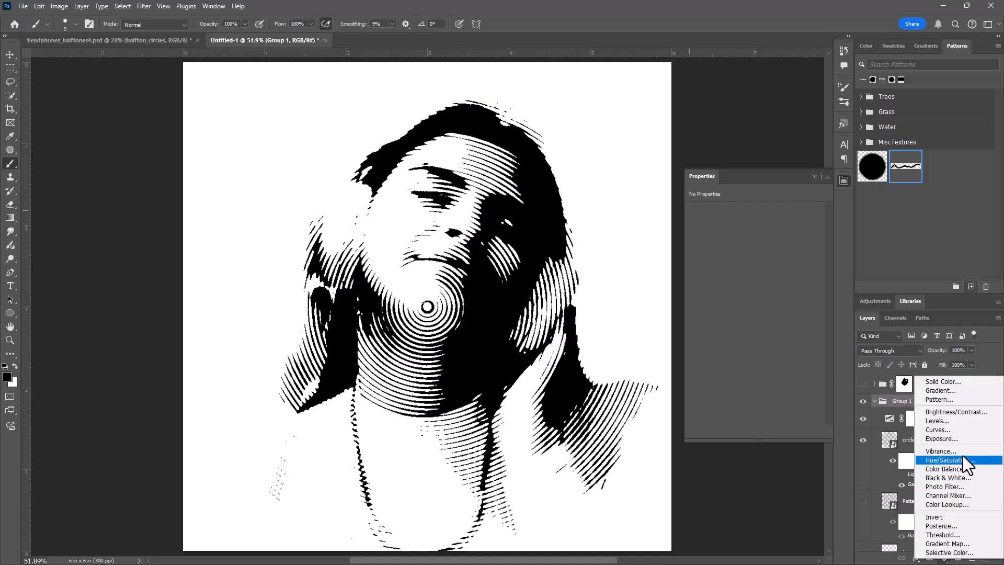
pyautogui.click(961, 382)
pyautogui.moveTo(508, 182); pyautogui.dragTo(510, 158)
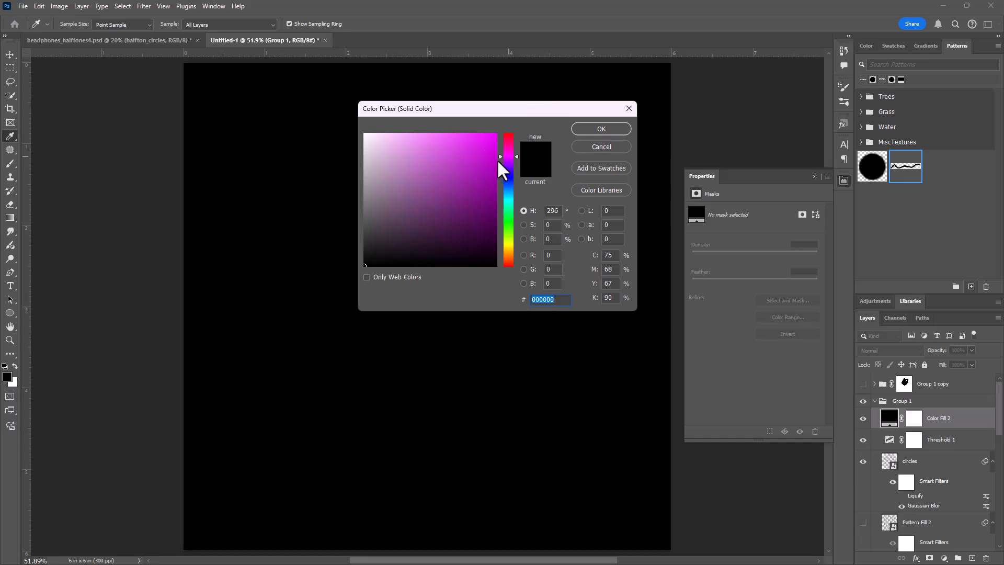
pyautogui.click(488, 156)
pyautogui.moveTo(488, 155); pyautogui.dragTo(495, 197)
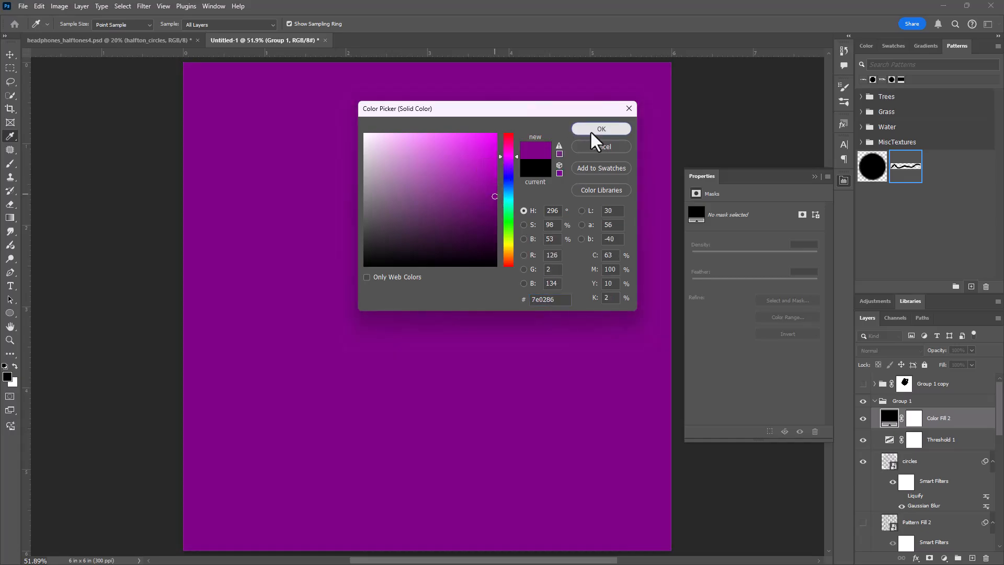
pyautogui.click(586, 130)
pyautogui.click(887, 347)
pyautogui.click(881, 358)
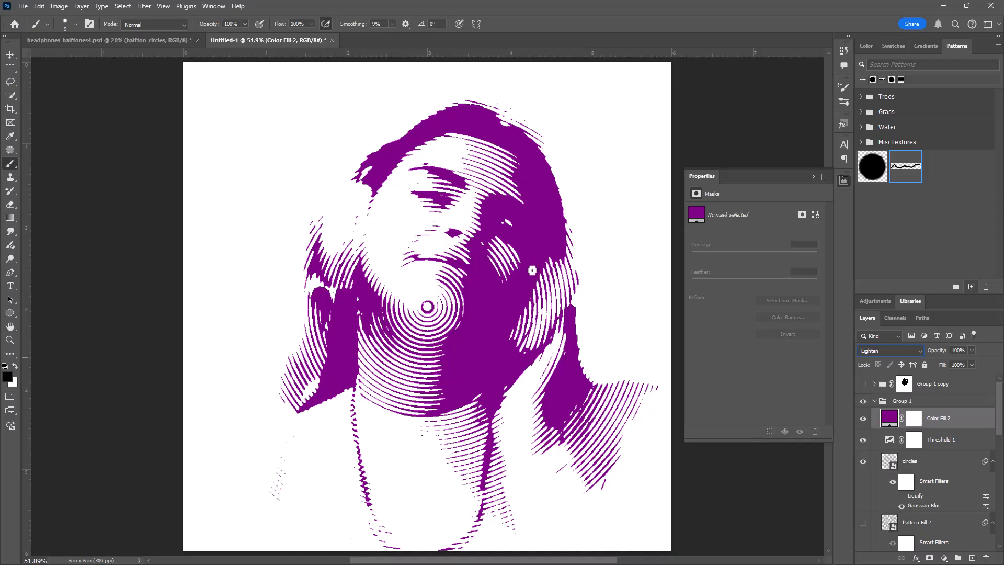
# Compare the halftone portrait with and without the purple color fill by toggling that layer's visibility.
pyautogui.click(862, 418)
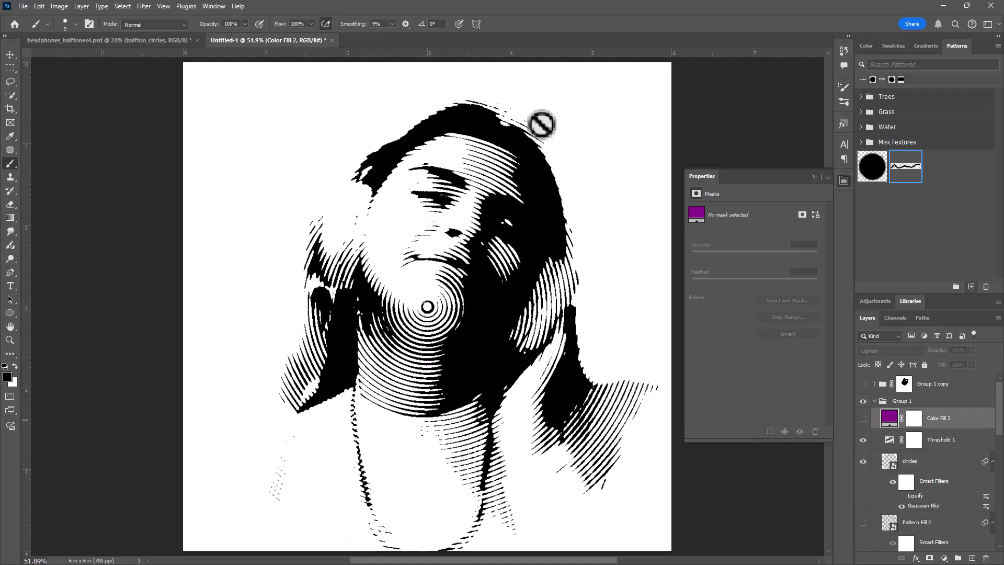
pyautogui.click(863, 418)
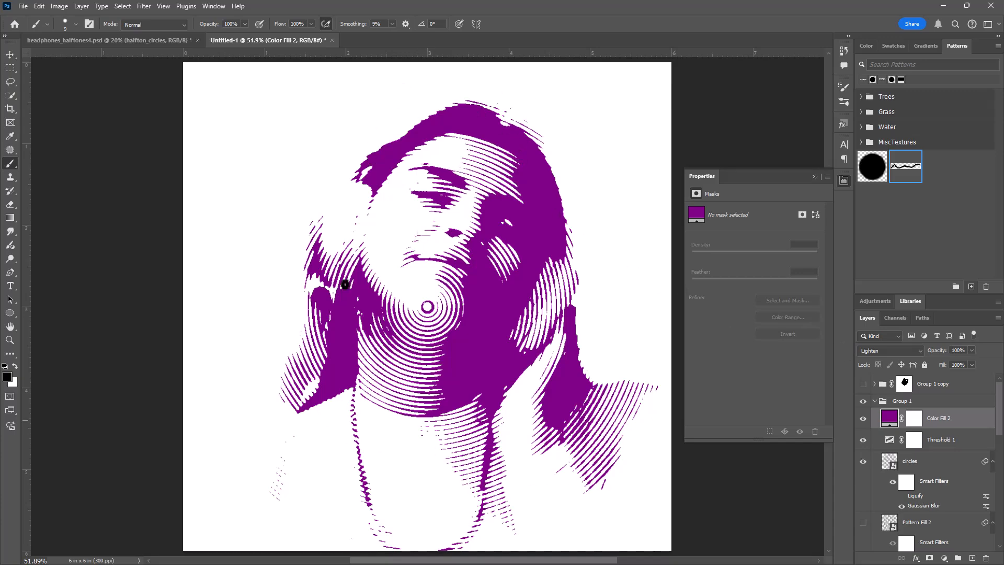
pyautogui.click(863, 418)
pyautogui.click(862, 417)
# Apply an Add Noise filter to the circles layer with an amount of 39.17%, Gaussian distribution and Monochromatic.
pyautogui.scroll(-1, 947, 486)
pyautogui.scroll(-1, 952, 491)
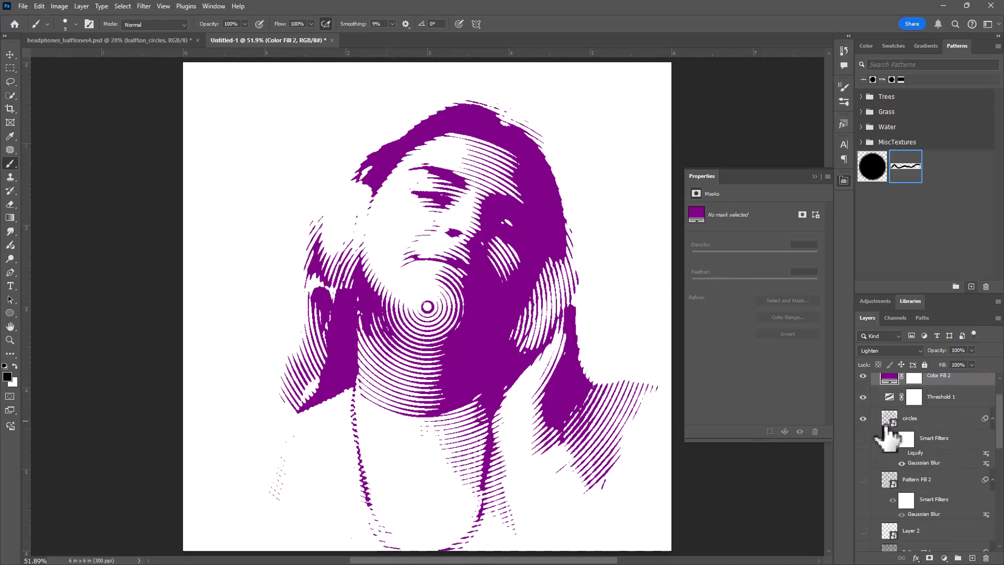
pyautogui.click(888, 422)
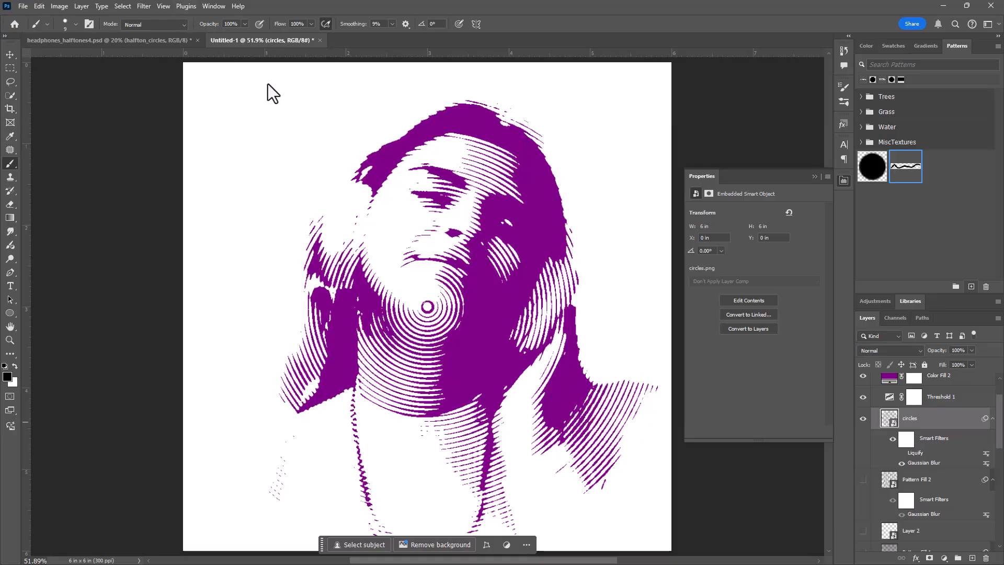
pyautogui.click(144, 6)
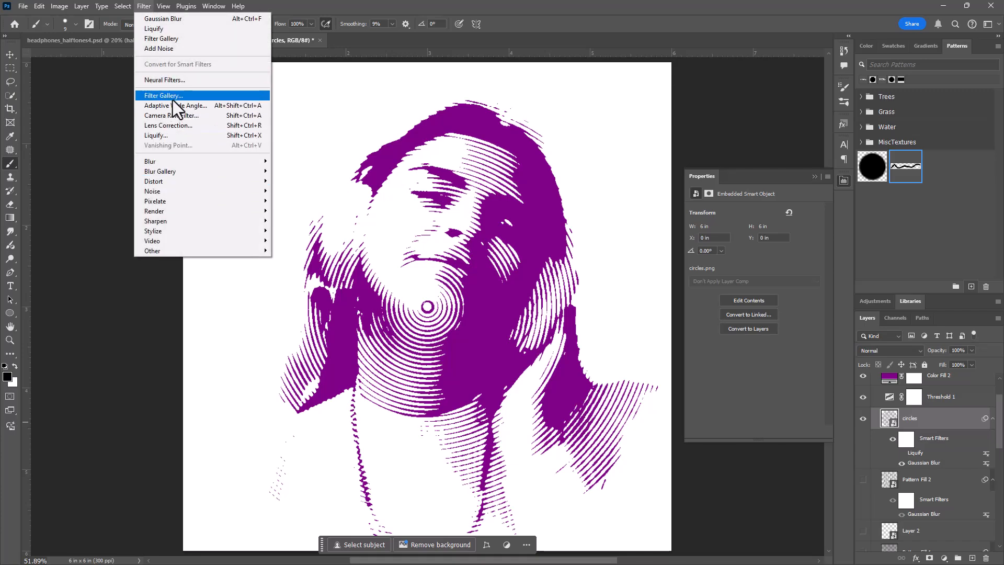
pyautogui.moveTo(177, 190)
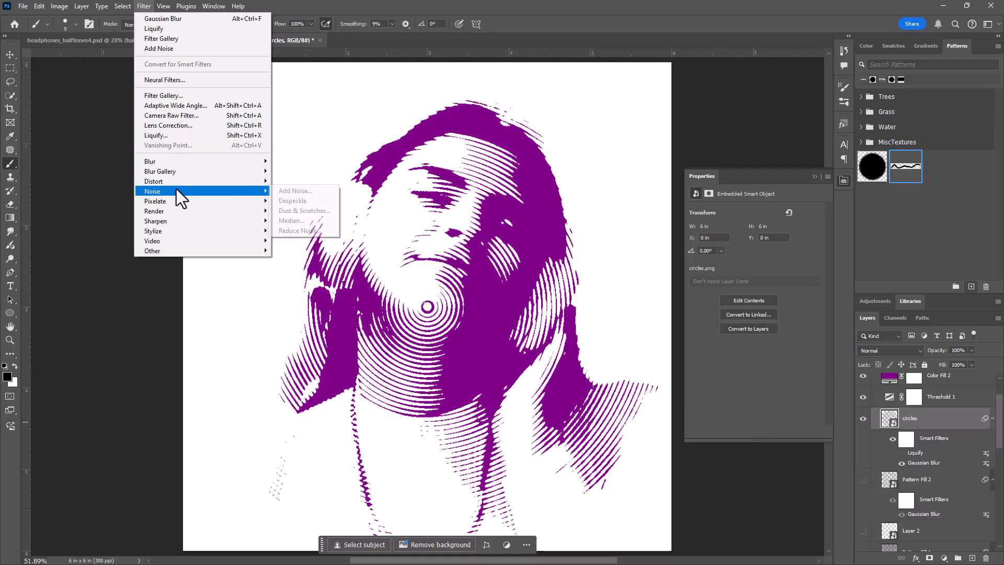
pyautogui.click(317, 191)
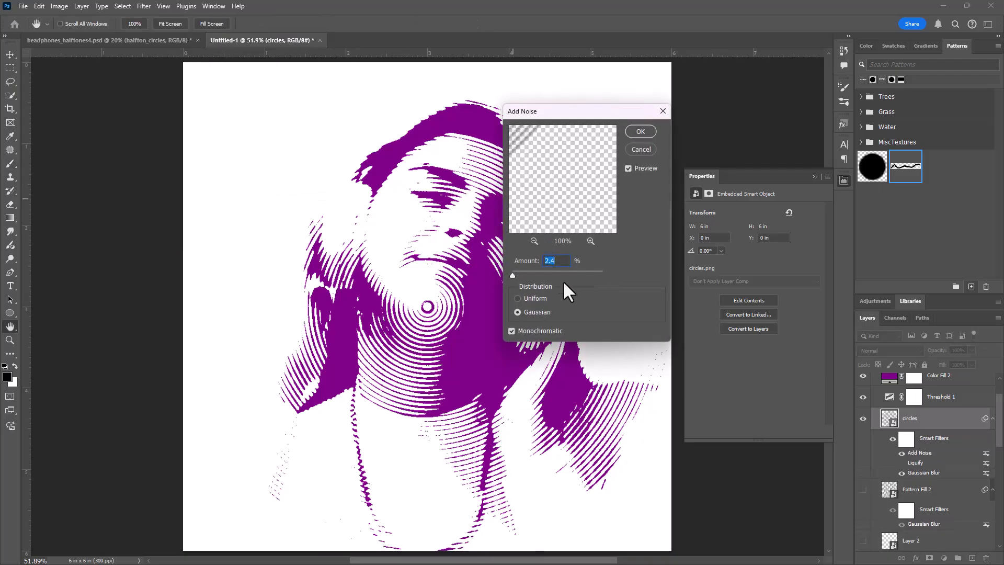
pyautogui.moveTo(514, 274); pyautogui.dragTo(518, 274)
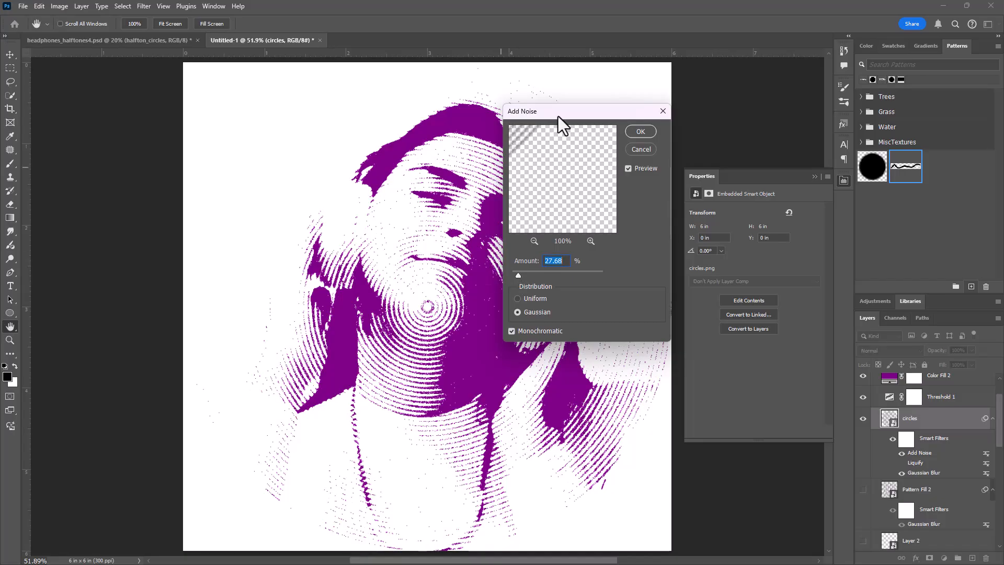
pyautogui.moveTo(557, 117); pyautogui.dragTo(648, 61)
pyautogui.moveTo(612, 220); pyautogui.dragTo(614, 215)
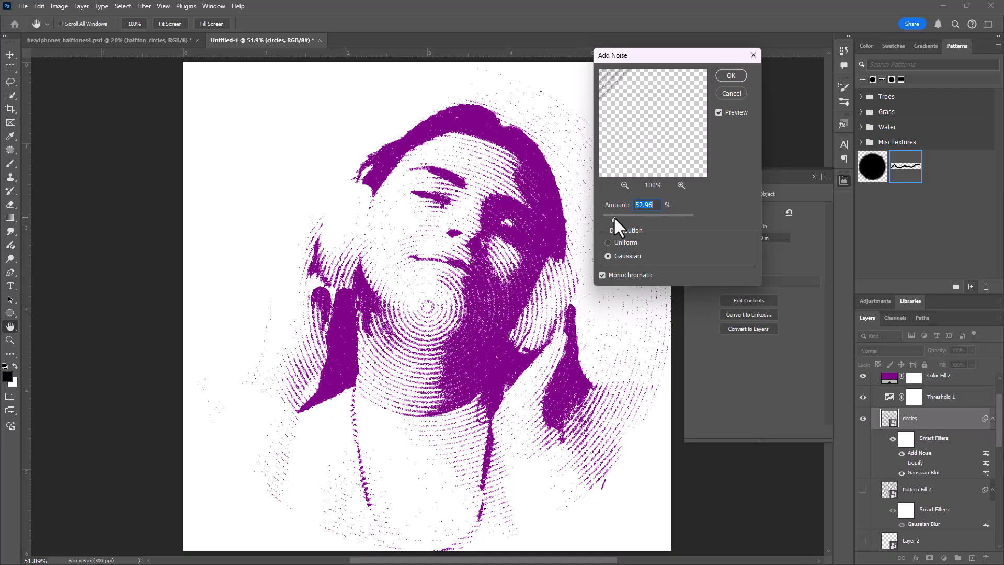
pyautogui.moveTo(604, 220); pyautogui.dragTo(610, 218)
pyautogui.moveTo(610, 219); pyautogui.dragTo(610, 219)
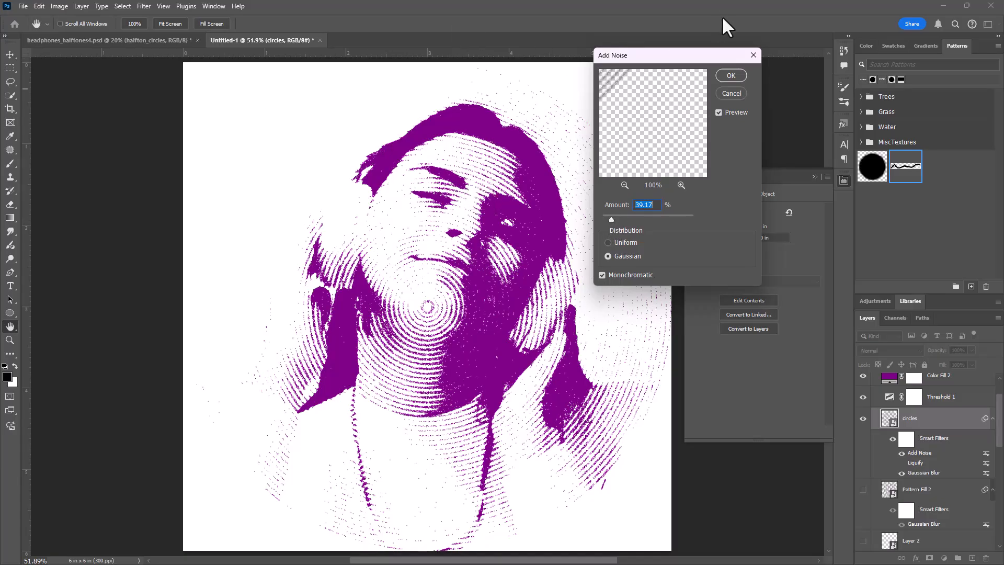
pyautogui.click(730, 76)
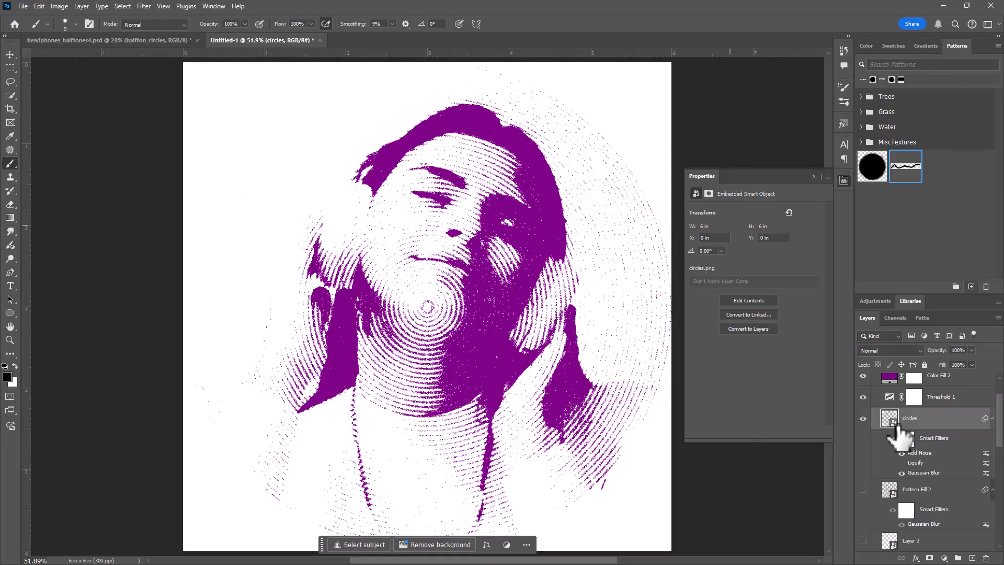
# Hide the circles layer and place the resource-database wavy halftone dot image as an embedded object directly above it.
pyautogui.click(863, 418)
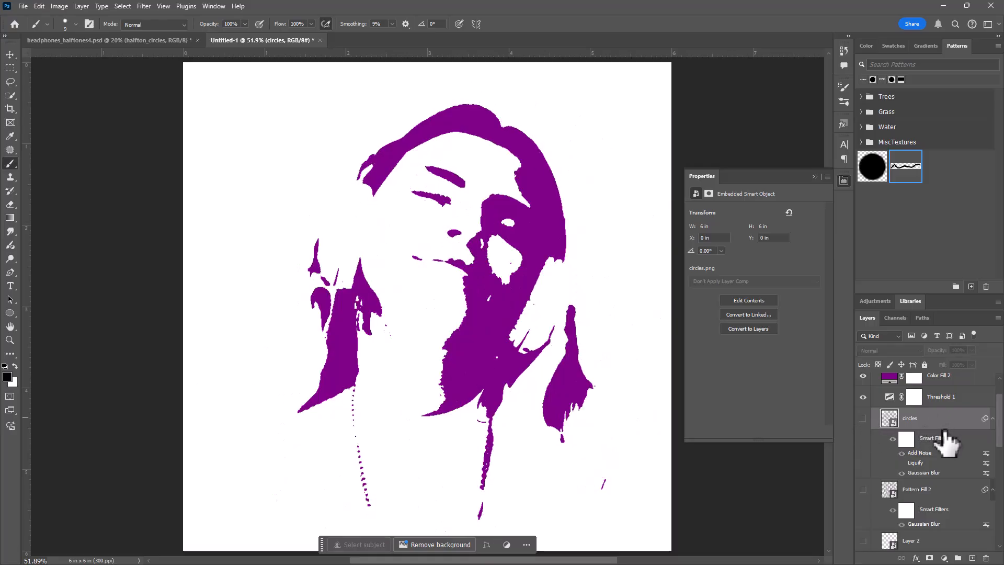
pyautogui.click(972, 557)
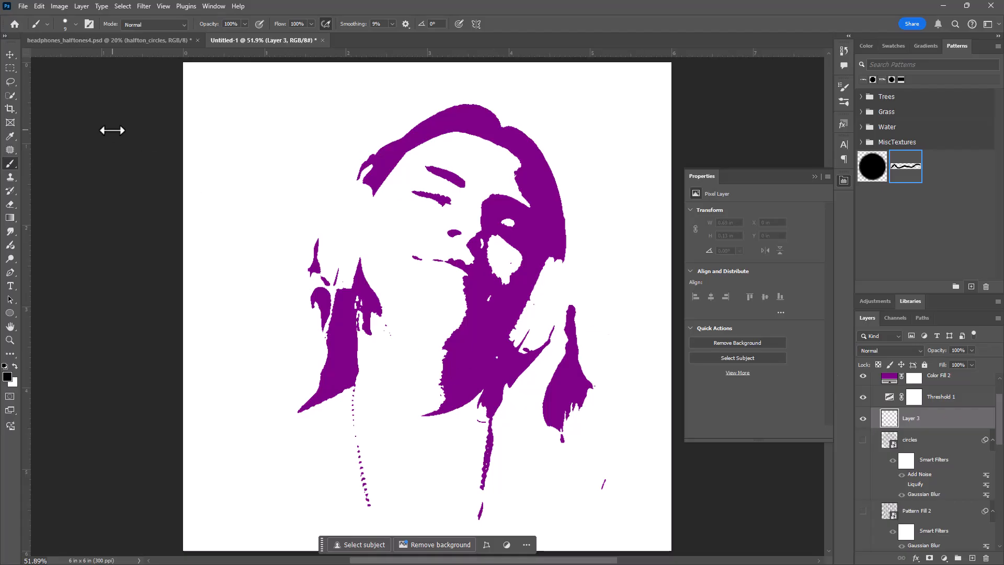
pyautogui.click(23, 6)
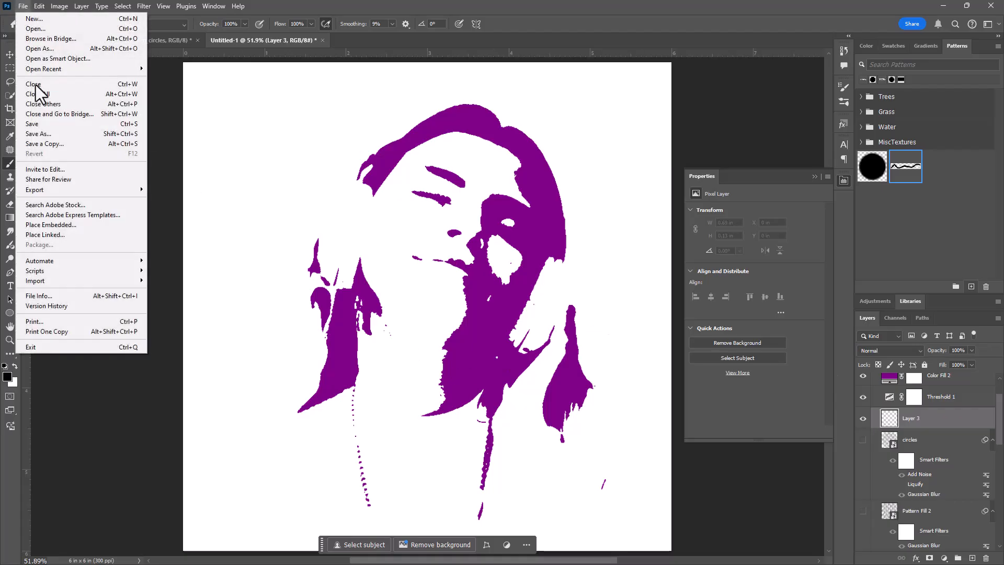
pyautogui.click(63, 226)
pyautogui.click(175, 157)
pyautogui.click(559, 288)
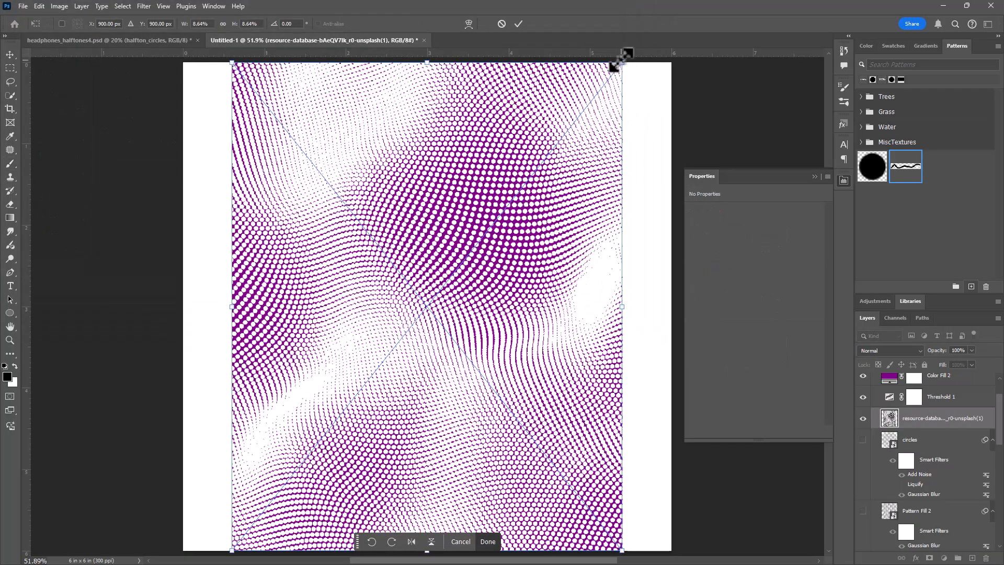
# Scale the placed dot image to about 6.72 × 8.40 in and position it so it covers the whole canvas.
pyautogui.moveTo(621, 62); pyautogui.dragTo(645, 55)
pyautogui.scroll(-5, 596, 318)
pyautogui.scroll(-2, 571, 332)
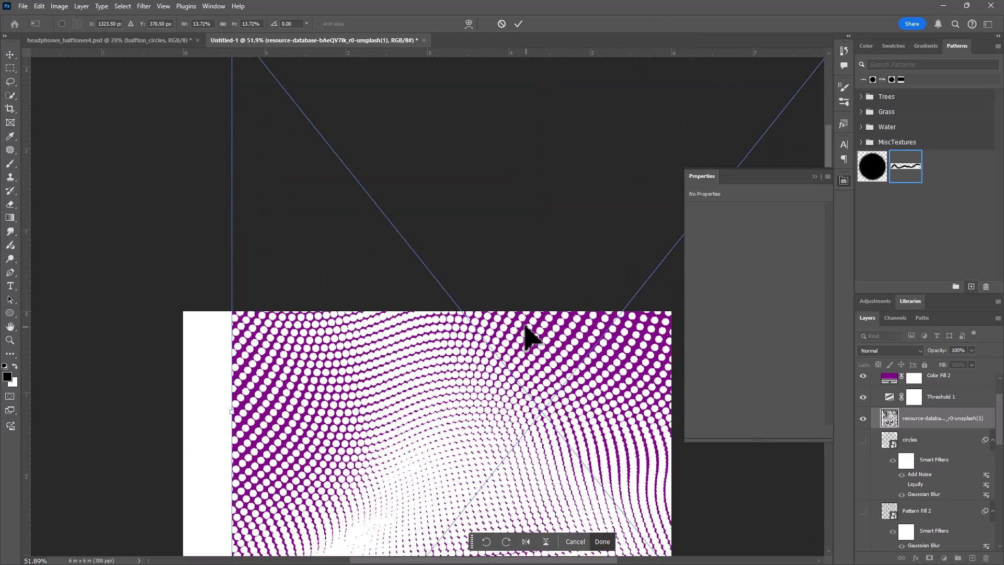
pyautogui.hotkey('ctrl', '-')
pyautogui.hotkey('ctrl', '-')
pyautogui.hotkey('ctrl', '-')
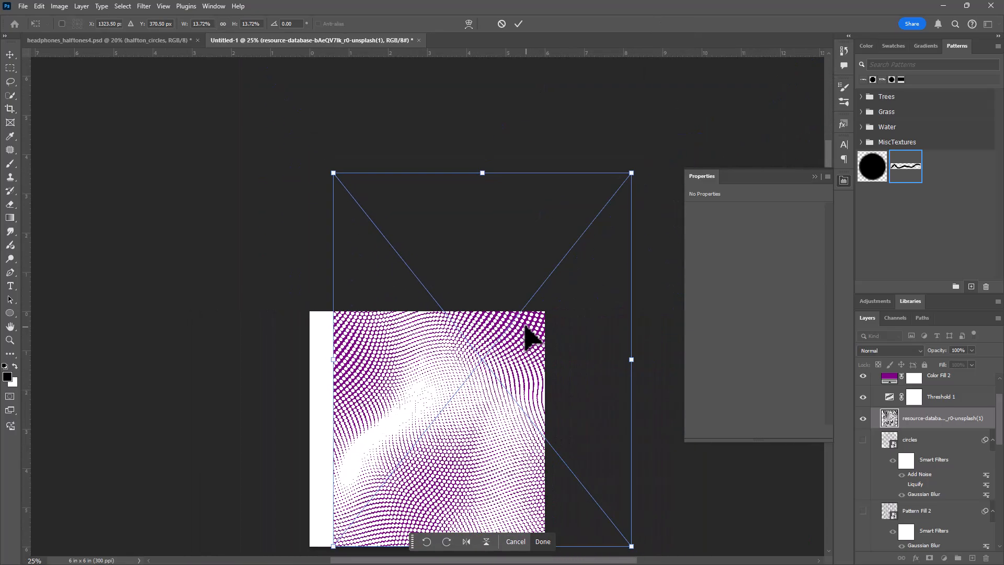
pyautogui.moveTo(540, 265); pyautogui.dragTo(496, 288)
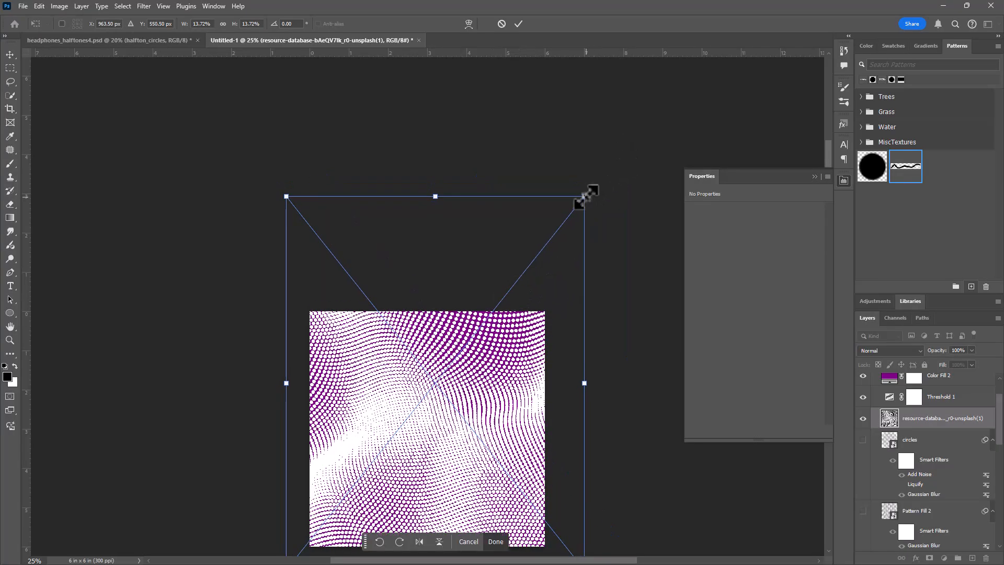
pyautogui.moveTo(584, 197); pyautogui.dragTo(561, 249)
pyautogui.moveTo(445, 416); pyautogui.dragTo(460, 477)
pyautogui.press('Return')
pyautogui.press('b')
pyautogui.scroll(-1, 580, 207)
pyautogui.scroll(-2, 579, 207)
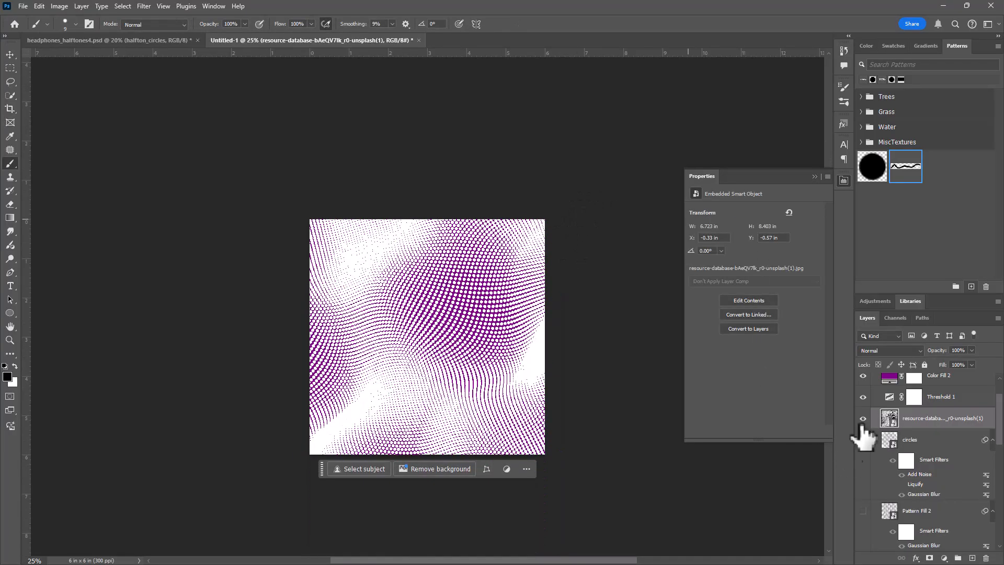
# Set the placed dot pattern layer's blend mode to Color Burn.
pyautogui.click(894, 349)
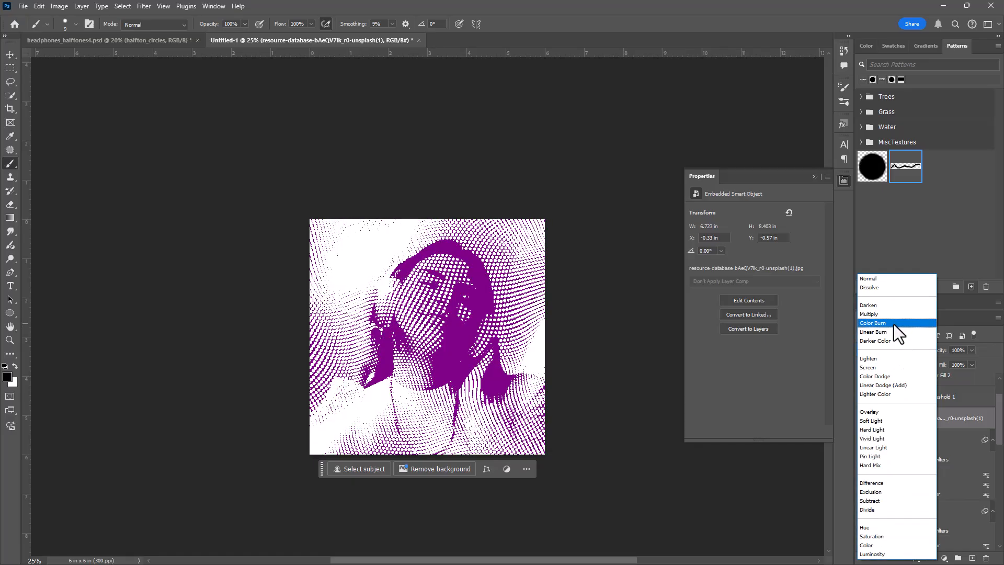
pyautogui.click(893, 324)
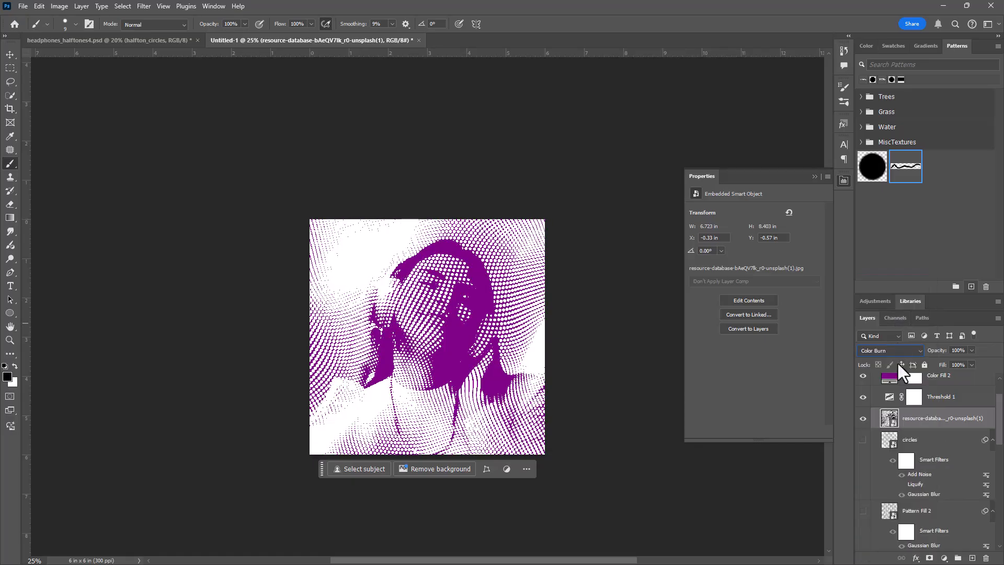
pyautogui.click(9, 340)
pyautogui.click(426, 347)
pyautogui.click(430, 331)
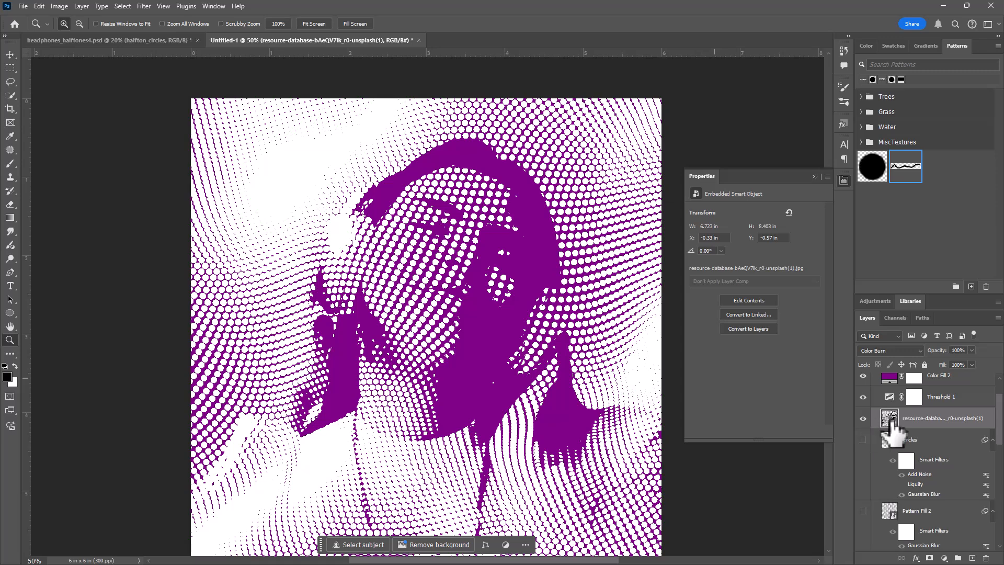
# Apply a Gaussian Blur with a 6.0 pixel radius to the placed dot pattern layer.
pyautogui.click(144, 6)
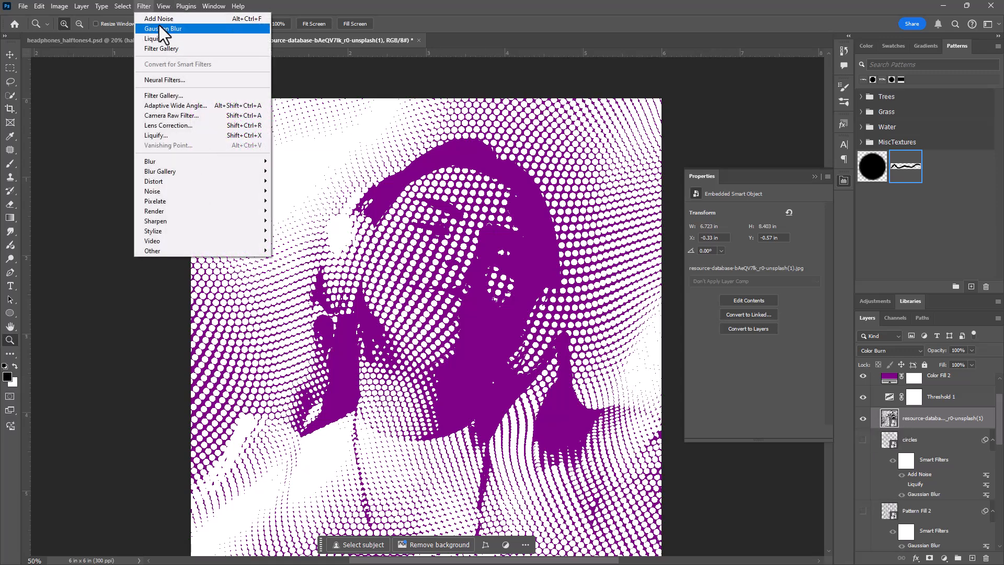
pyautogui.click(163, 28)
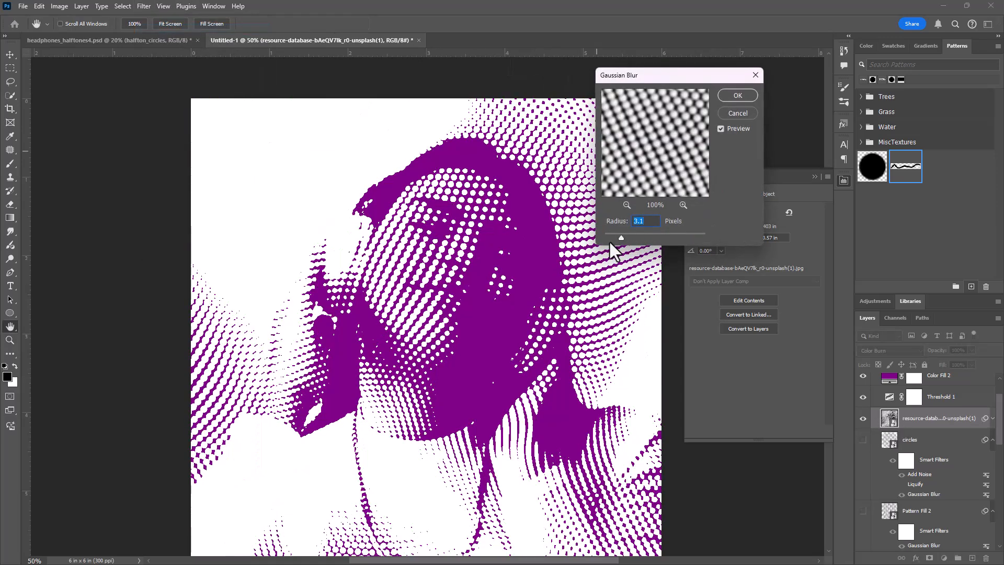
pyautogui.moveTo(619, 237); pyautogui.dragTo(609, 242)
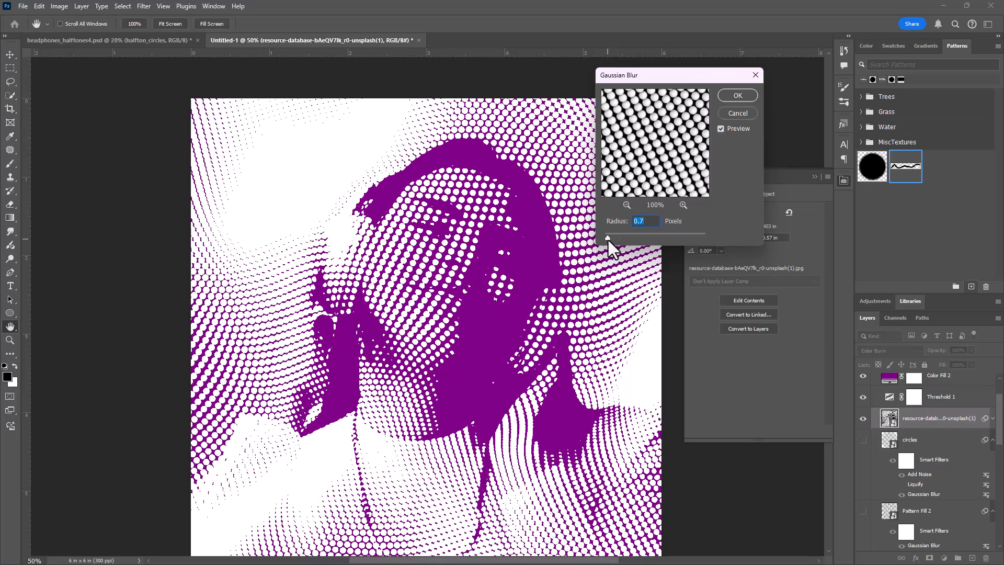
pyautogui.moveTo(610, 240); pyautogui.dragTo(634, 238)
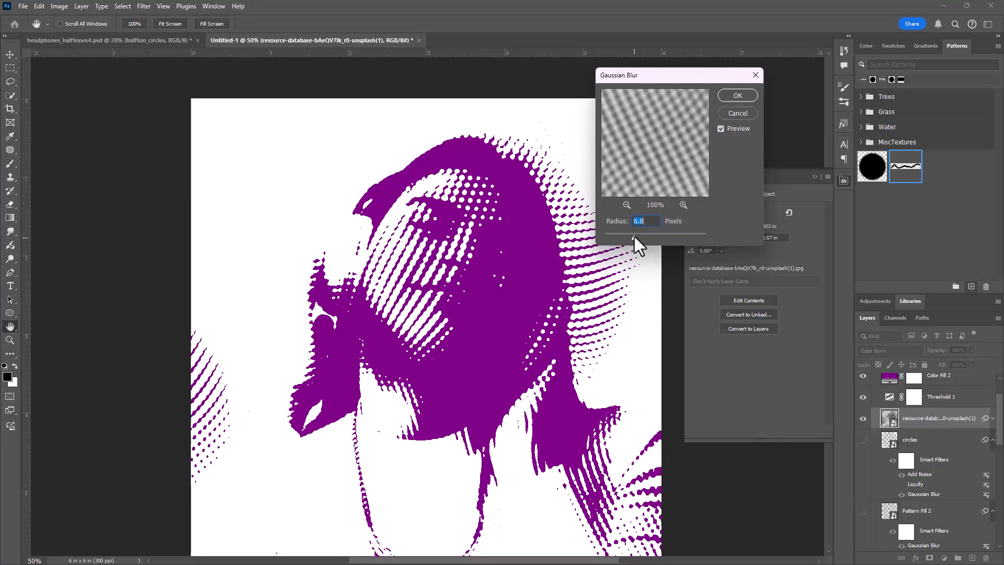
pyautogui.click(737, 96)
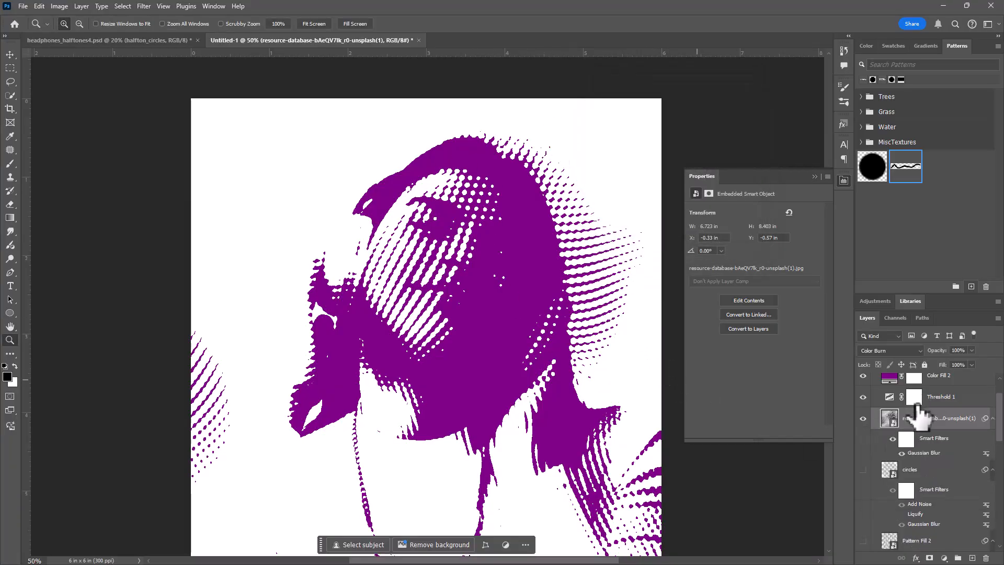
# Set the Threshold 1 adjustment's level to 89.
pyautogui.scroll(1, 915, 418)
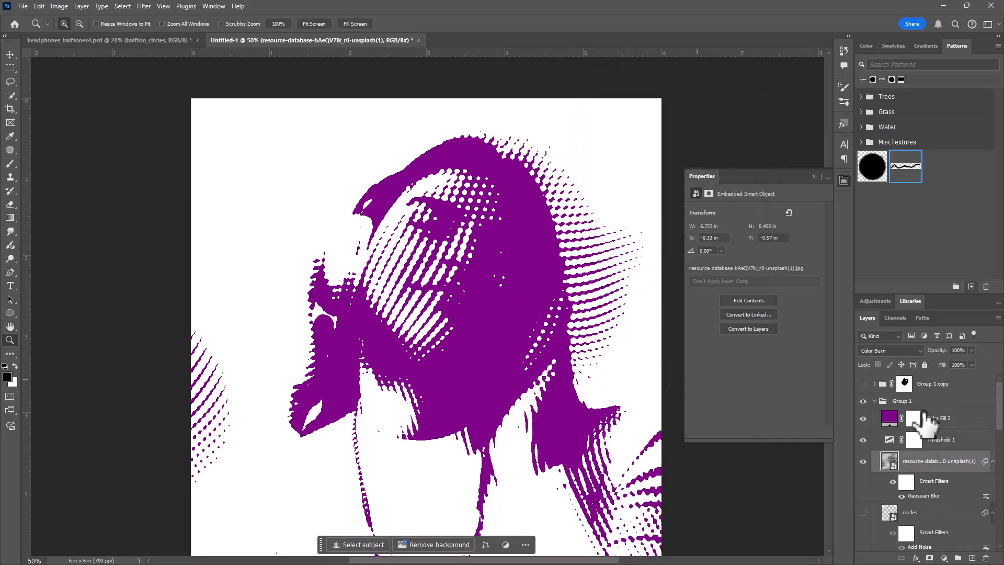
pyautogui.click(889, 442)
pyautogui.moveTo(744, 268)
pyautogui.mouseDown()
pyautogui.moveTo(763, 266)
pyautogui.moveTo(689, 271)
pyautogui.moveTo(783, 264)
pyautogui.moveTo(738, 266)
pyautogui.mouseUp()
# Compare the portrait with and without the Curves 1 adjustment, and leave that adjustment hidden.
pyautogui.scroll(-4, 930, 425)
pyautogui.scroll(5, 933, 450)
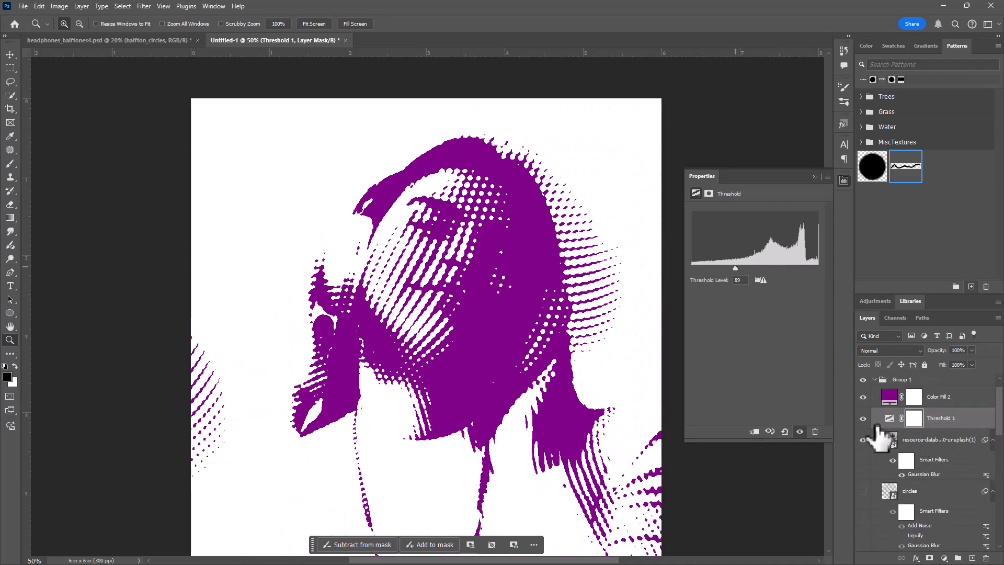
pyautogui.scroll(-6, 921, 453)
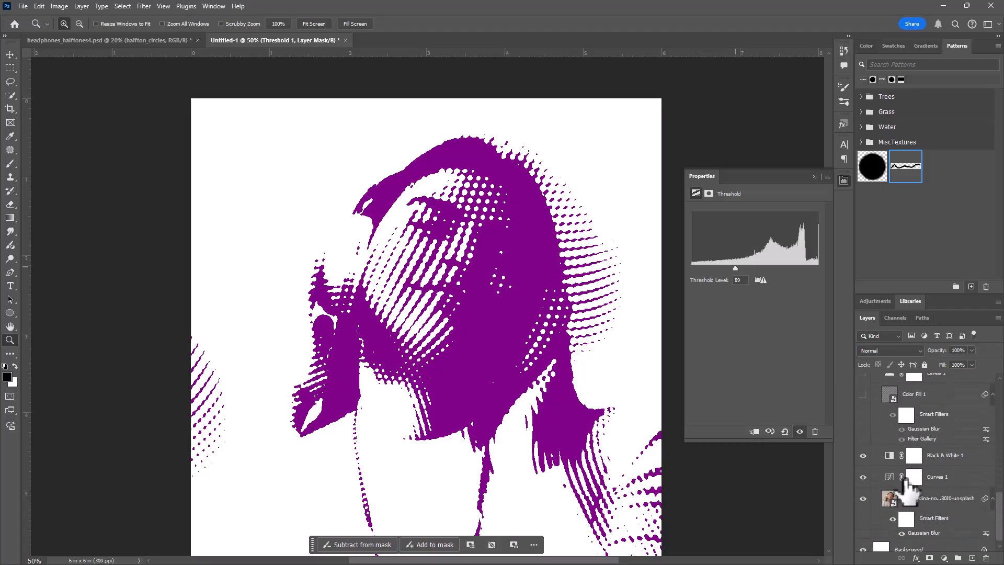
pyautogui.click(862, 476)
pyautogui.click(862, 476)
pyautogui.click(937, 479)
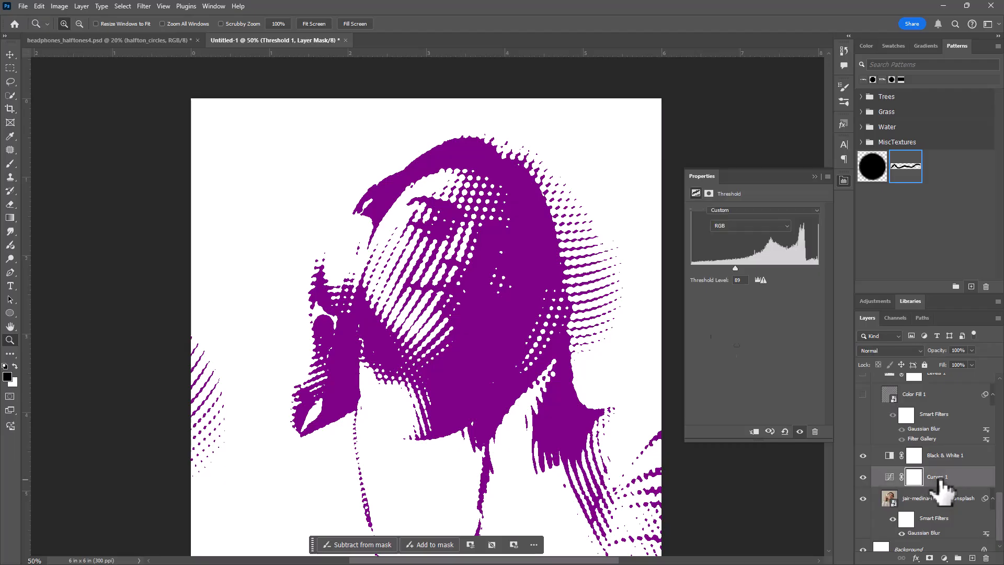
pyautogui.click(863, 476)
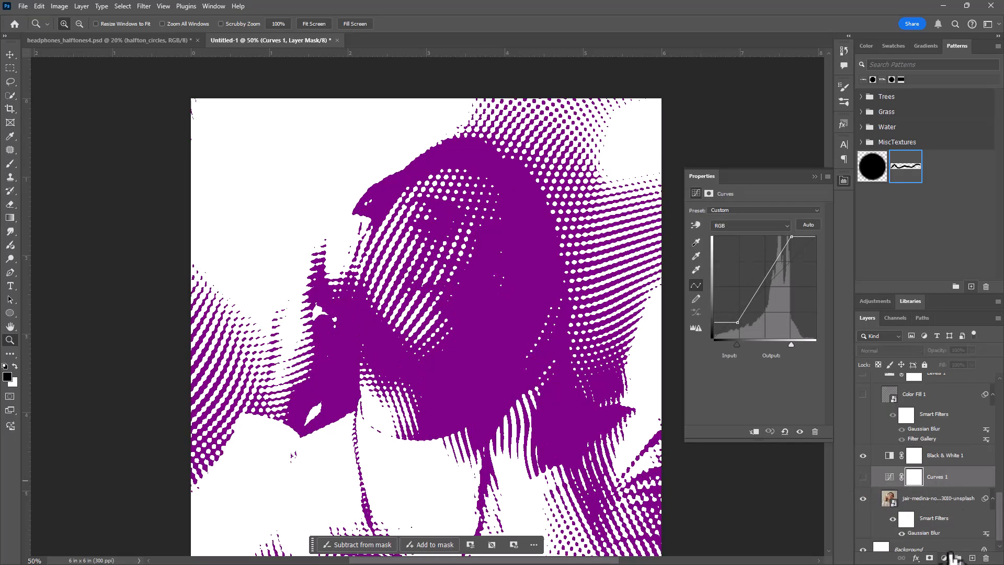
# Add a Levels adjustment above Curves 1 with minimum black input, midtones 1.26, white input 196 and output levels 0 to 255.
pyautogui.click(946, 558)
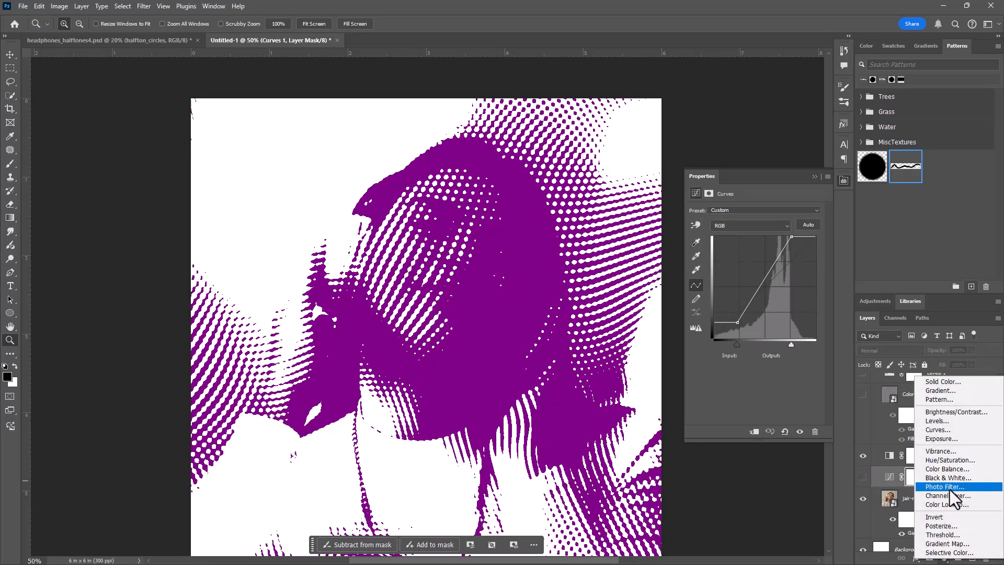
pyautogui.click(937, 421)
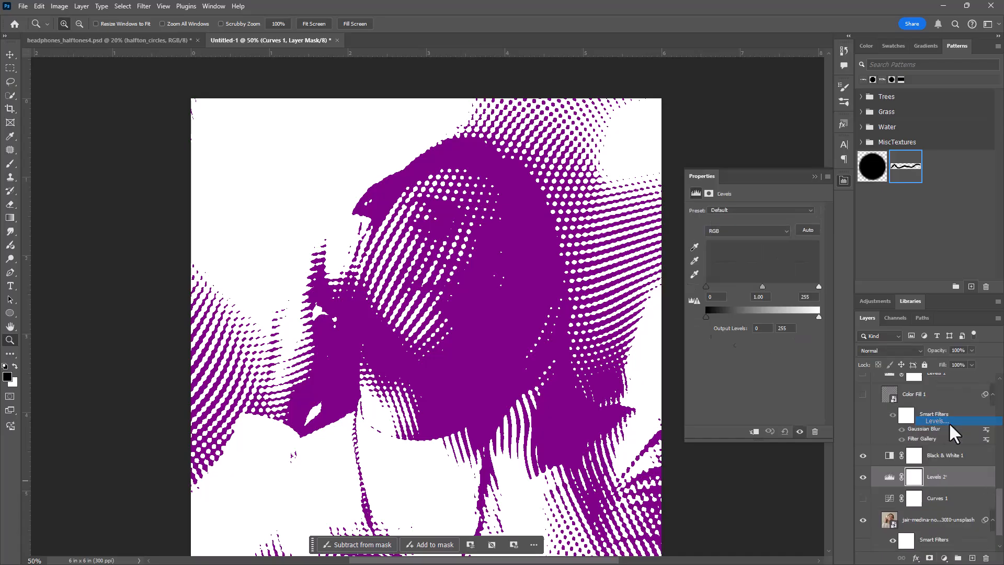
pyautogui.moveTo(706, 287); pyautogui.dragTo(737, 285)
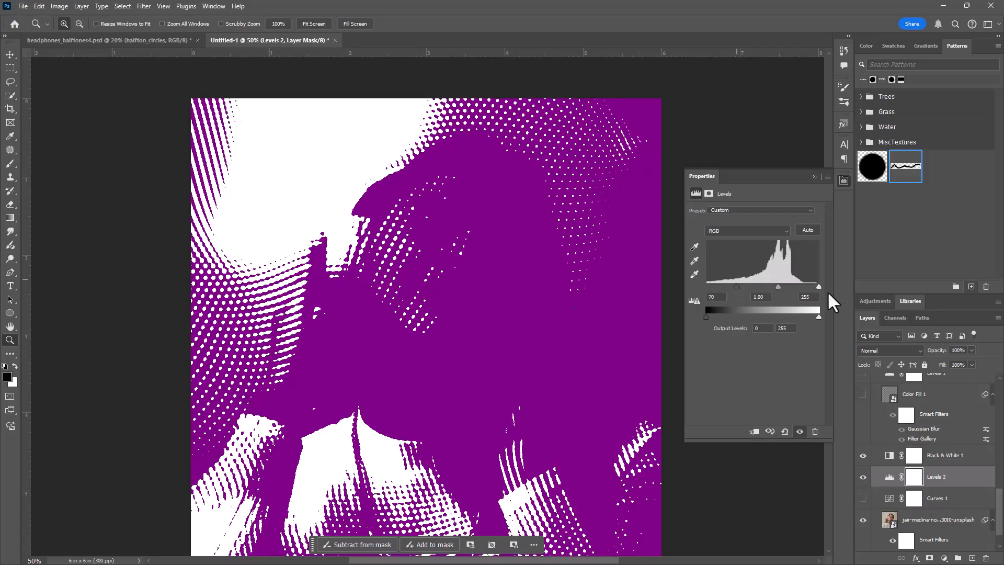
pyautogui.moveTo(818, 287); pyautogui.dragTo(725, 284)
pyautogui.moveTo(706, 317)
pyautogui.mouseDown()
pyautogui.moveTo(769, 315)
pyautogui.moveTo(690, 317)
pyautogui.mouseUp()
pyautogui.moveTo(821, 318); pyautogui.dragTo(716, 287)
pyautogui.moveTo(791, 287)
pyautogui.mouseDown()
pyautogui.moveTo(731, 287)
pyautogui.moveTo(791, 287)
pyautogui.mouseUp()
pyautogui.moveTo(711, 289); pyautogui.dragTo(733, 284)
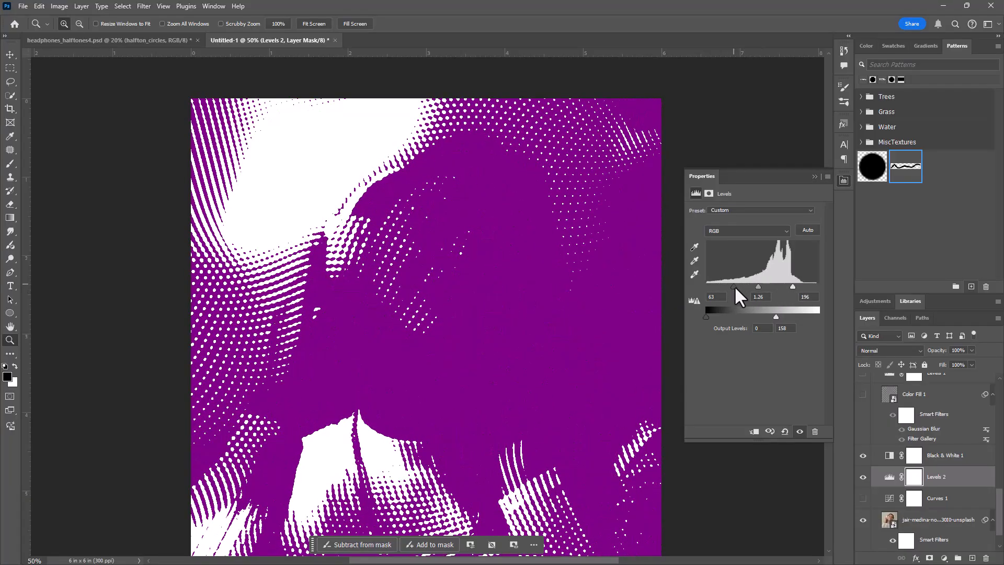
pyautogui.moveTo(785, 313); pyautogui.dragTo(857, 312)
pyautogui.moveTo(734, 287); pyautogui.dragTo(704, 286)
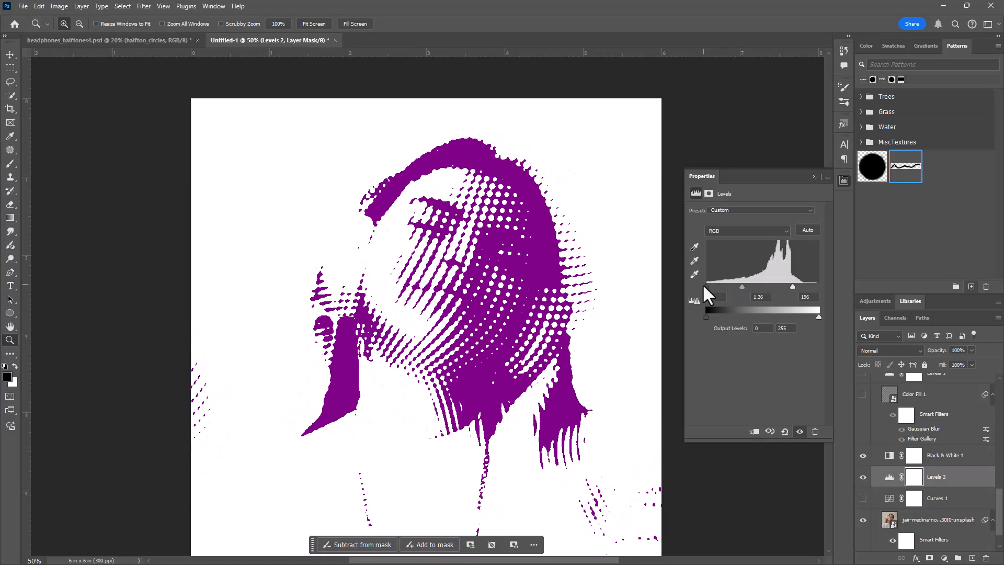
# Duplicate Group 1 with all its layers directly above the original group.
pyautogui.scroll(5, 980, 448)
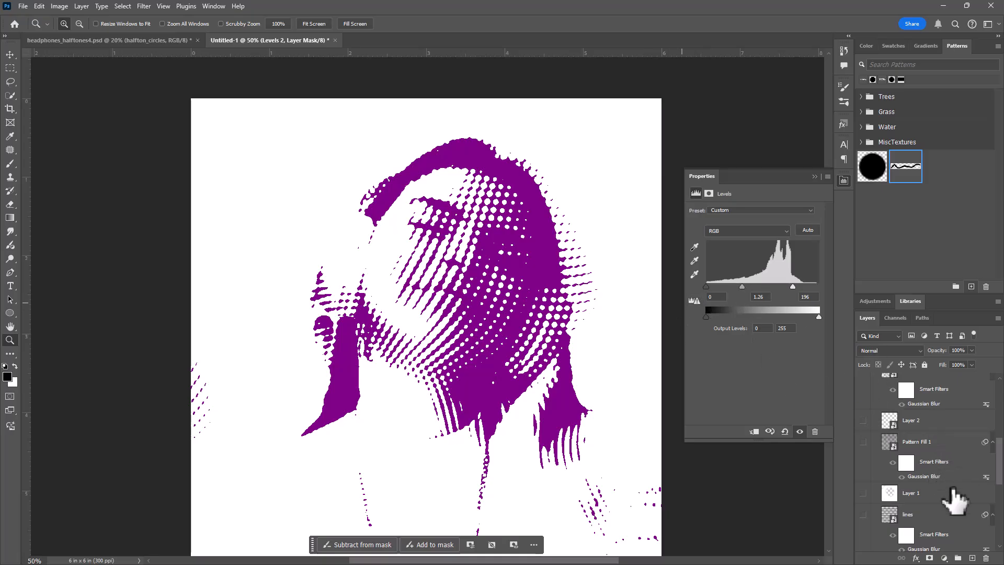
pyautogui.scroll(5, 941, 429)
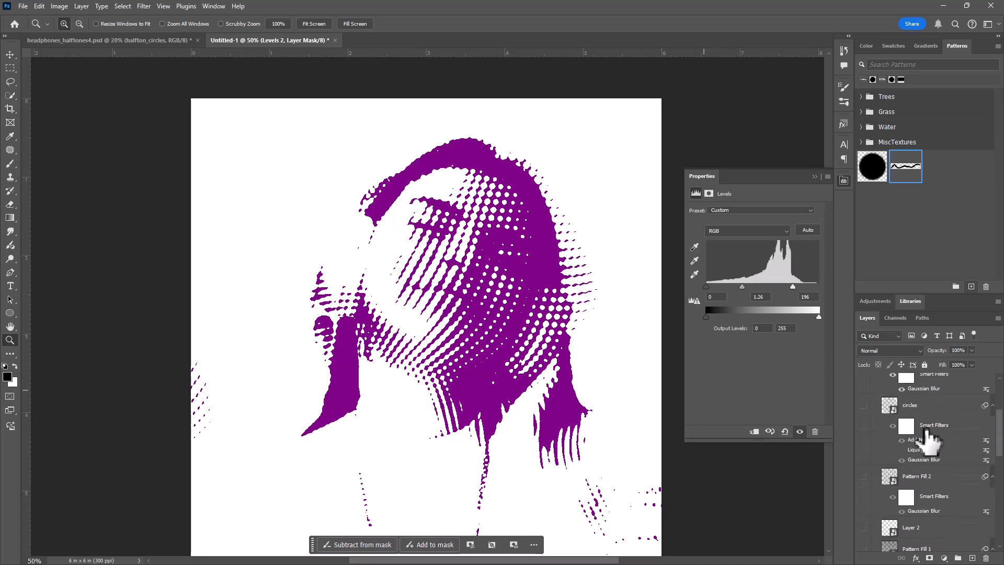
pyautogui.click(907, 401)
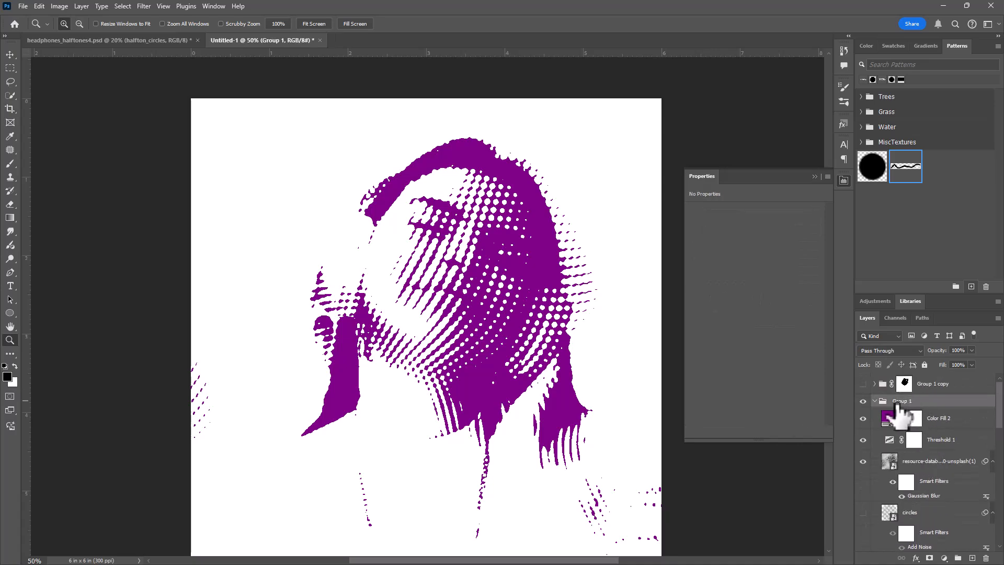
pyautogui.click(863, 401)
pyautogui.click(863, 401)
pyautogui.moveTo(889, 403); pyautogui.dragTo(972, 558)
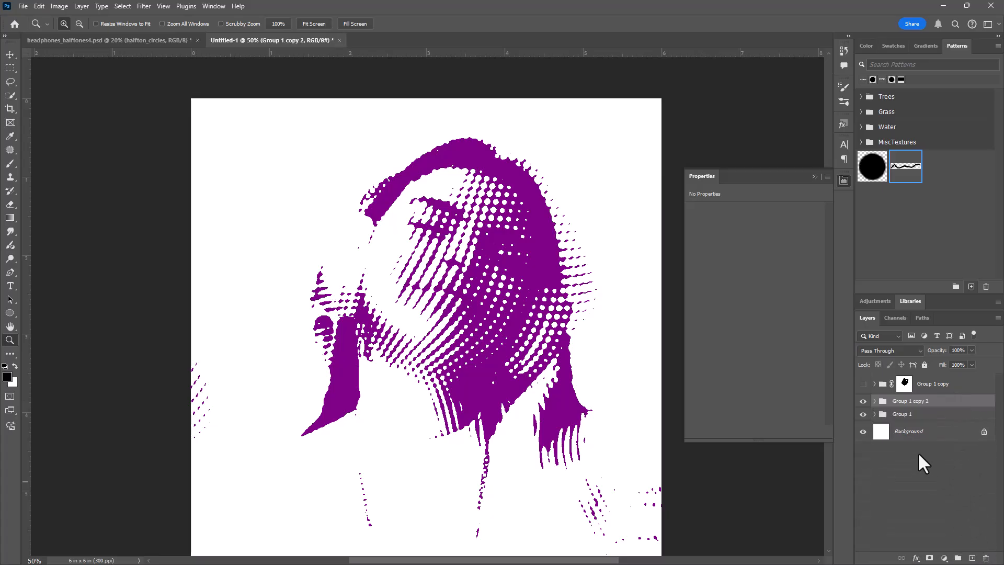
# In the duplicated group Group 1 copy 2, set the Threshold 1 adjustment's level to 172.
pyautogui.click(873, 401)
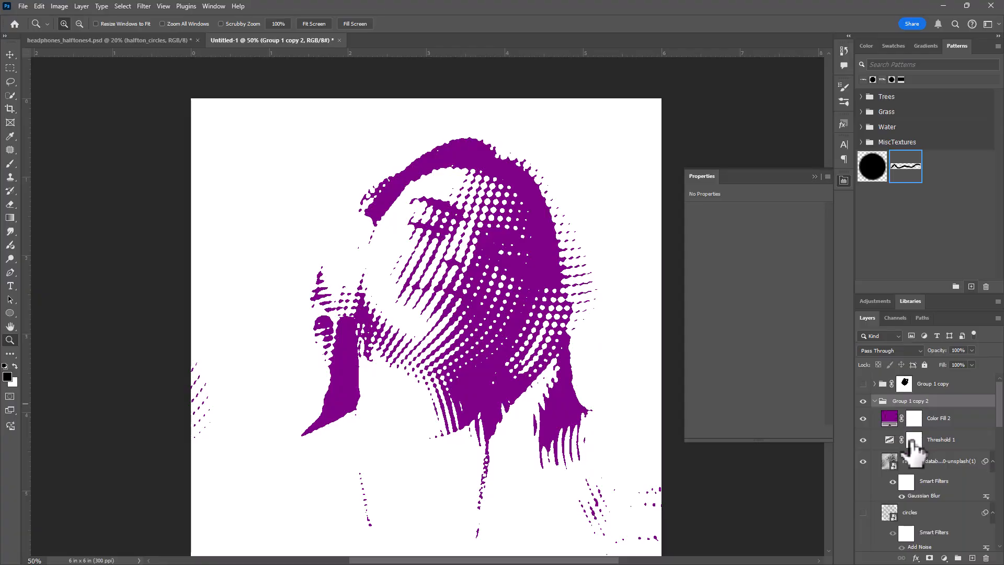
pyautogui.click(890, 439)
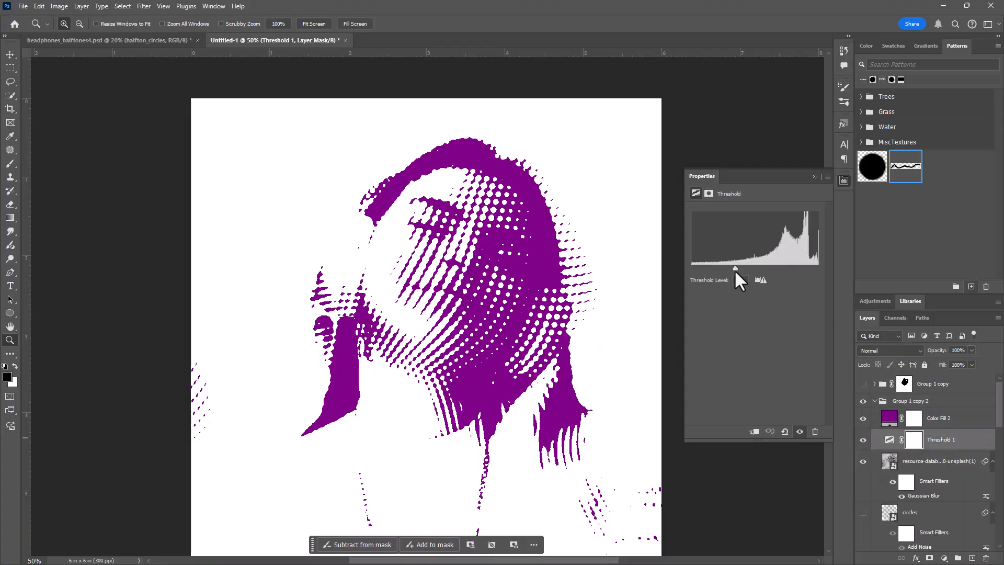
pyautogui.moveTo(733, 268); pyautogui.dragTo(776, 262)
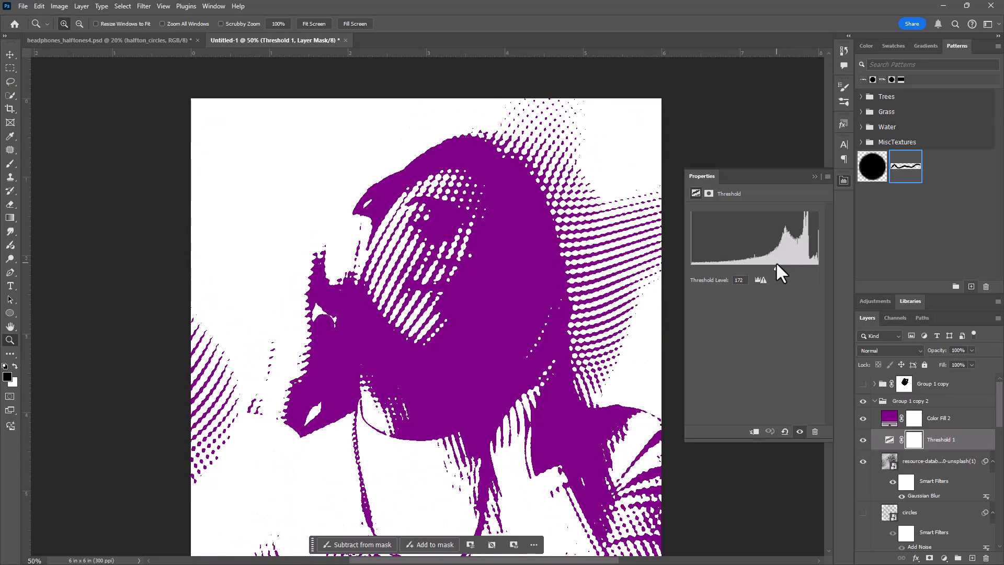
# In Group 1 copy 2, set the placed dot pattern layer's Gaussian Blur radius to 0.1 pixels.
pyautogui.scroll(-8, 947, 484)
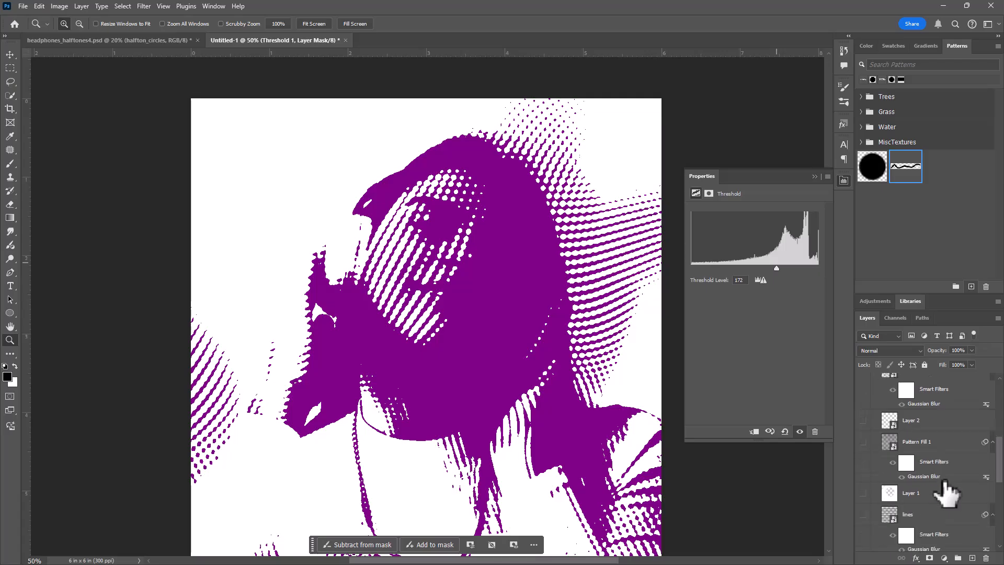
pyautogui.scroll(5, 945, 483)
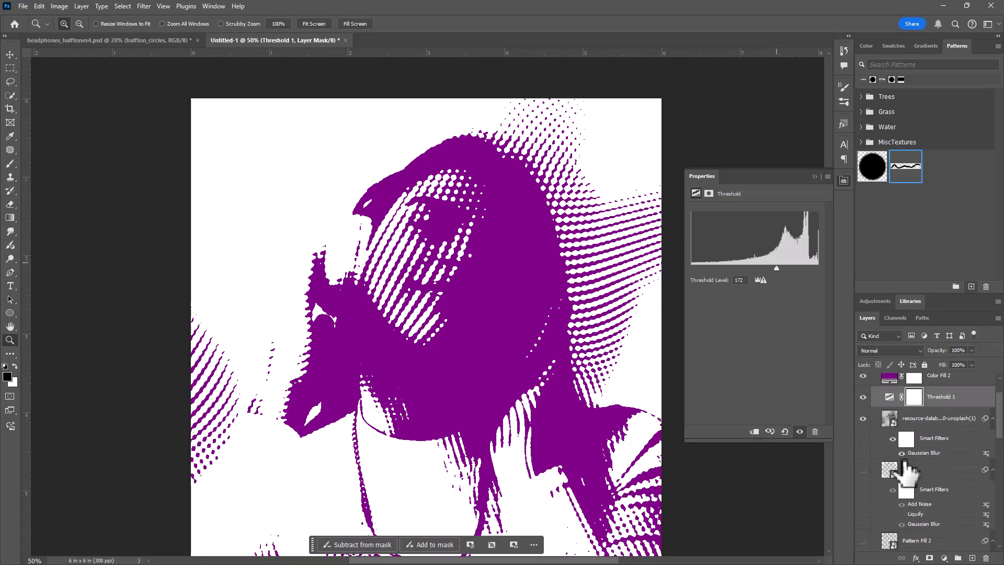
pyautogui.click(902, 453)
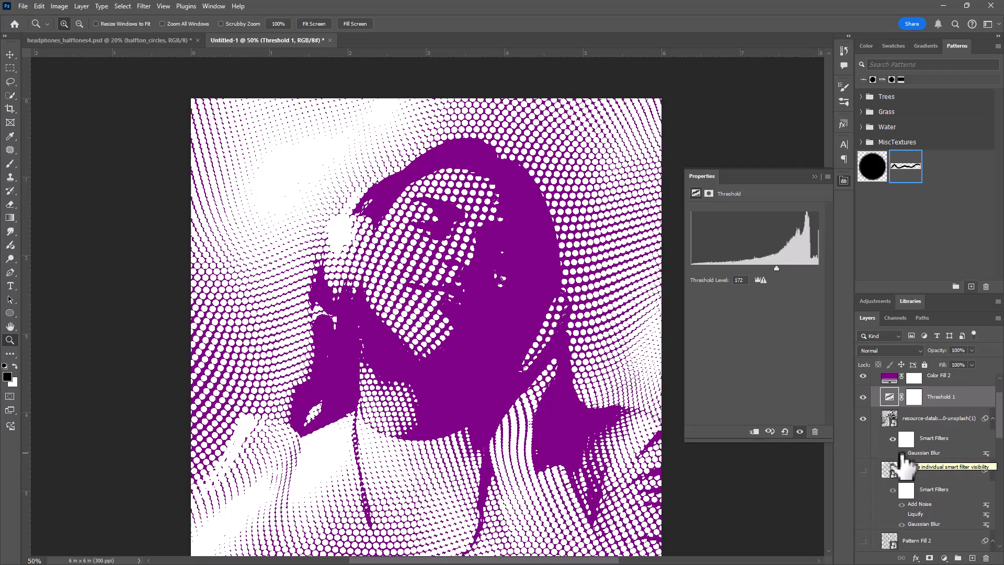
pyautogui.doubleClick(908, 452)
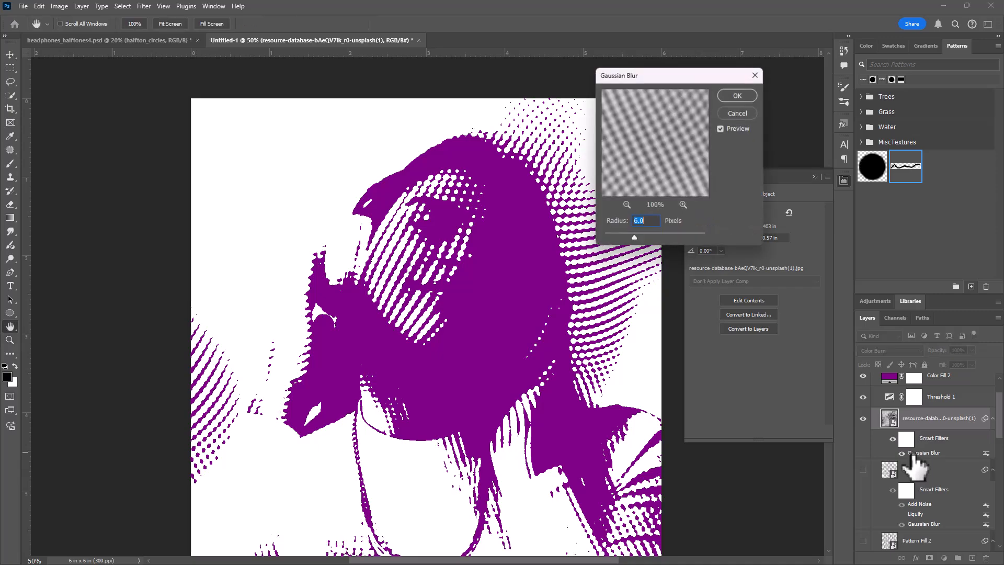
pyautogui.moveTo(634, 236); pyautogui.dragTo(603, 231)
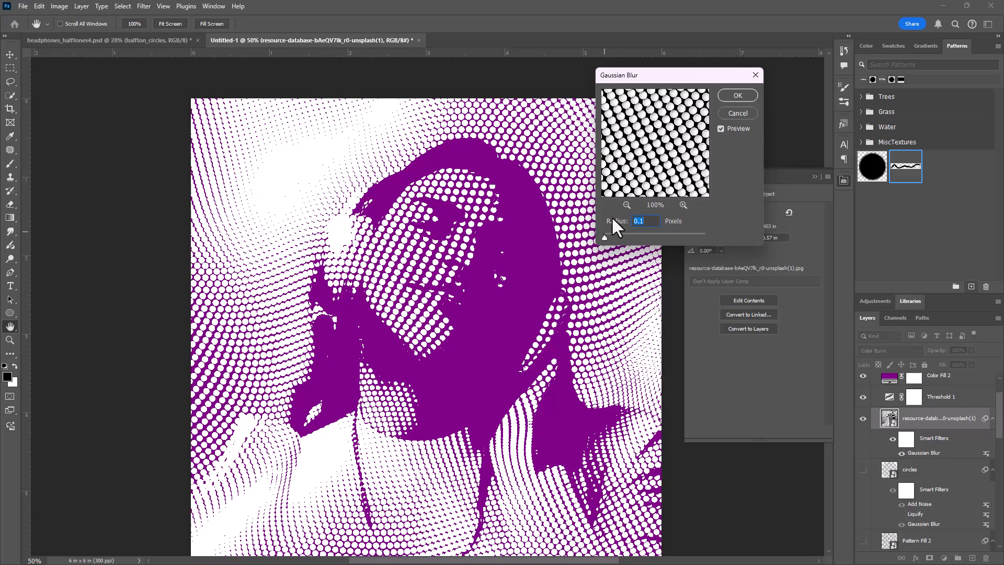
pyautogui.click(745, 95)
pyautogui.press('z')
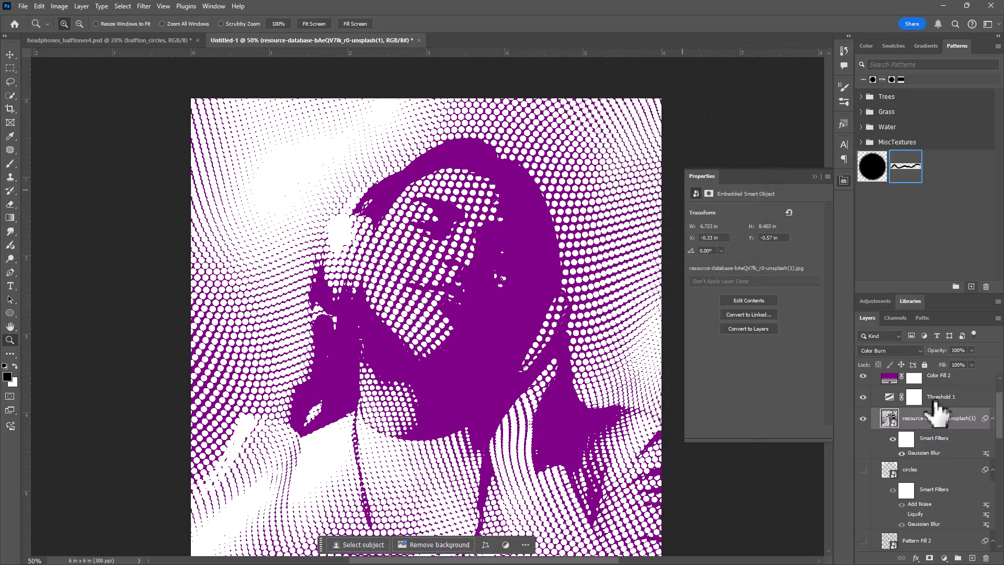
# Collapse Group 1 copy 2 and compare the portrait with and without that group.
pyautogui.scroll(2, 936, 413)
pyautogui.click(880, 403)
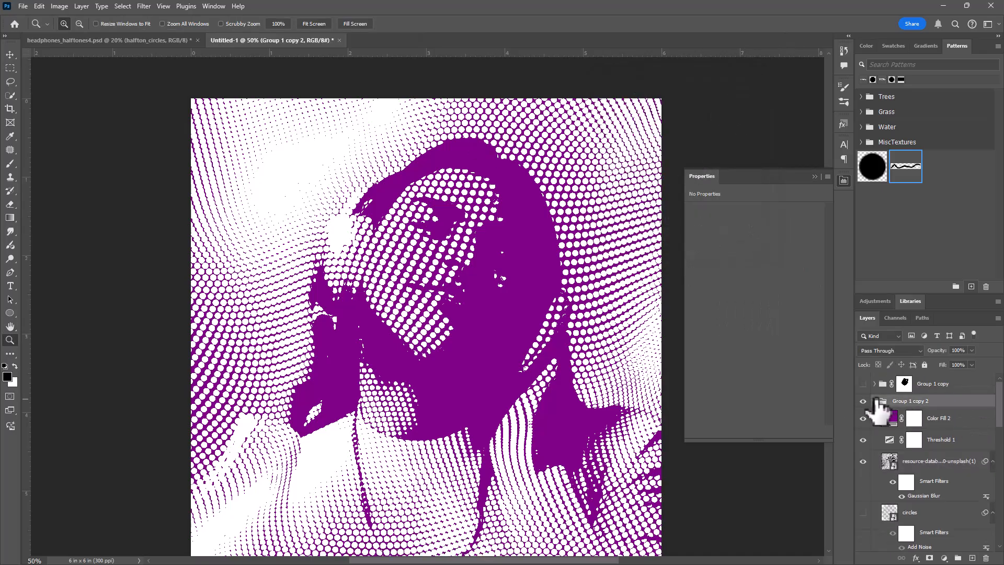
pyautogui.click(875, 400)
pyautogui.click(863, 401)
pyautogui.click(863, 400)
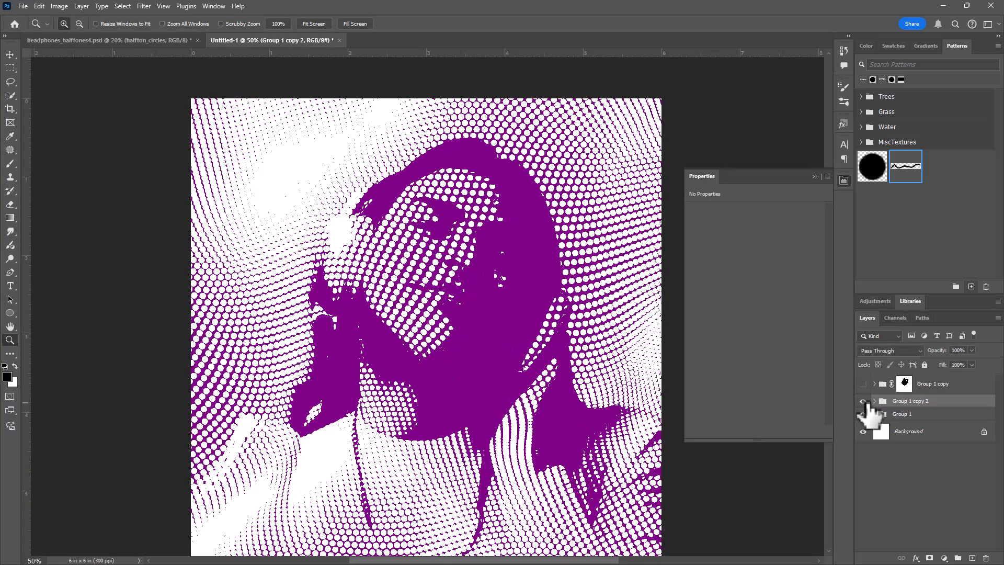
pyautogui.click(864, 401)
pyautogui.click(865, 401)
pyautogui.click(864, 401)
pyautogui.click(863, 401)
# Add a black mask to Group 1 copy 2 and paint it white around the face with a 400 px brush.
pyautogui.keyDown('alt'); pyautogui.click(928, 559); pyautogui.keyUp('alt')
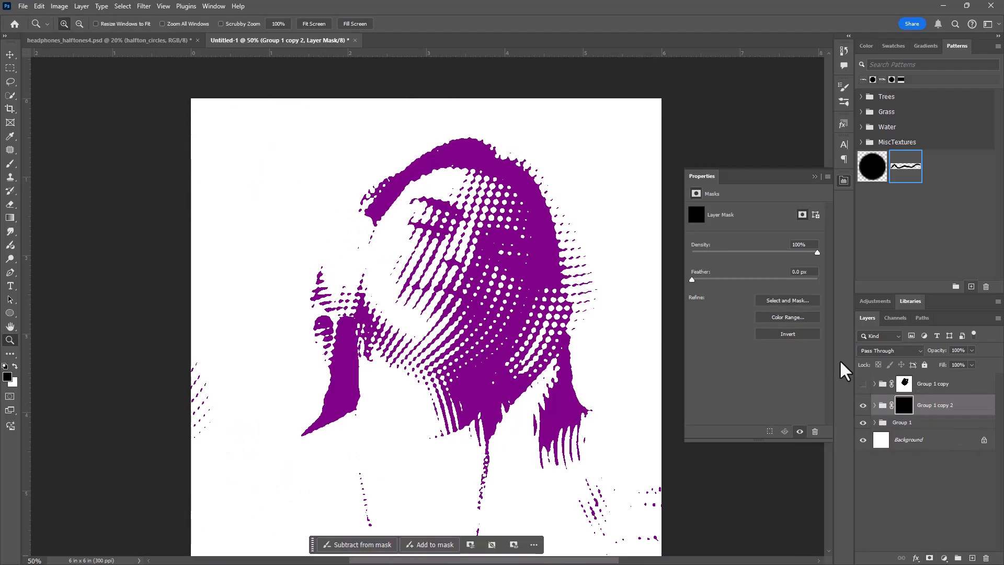
pyautogui.click(10, 164)
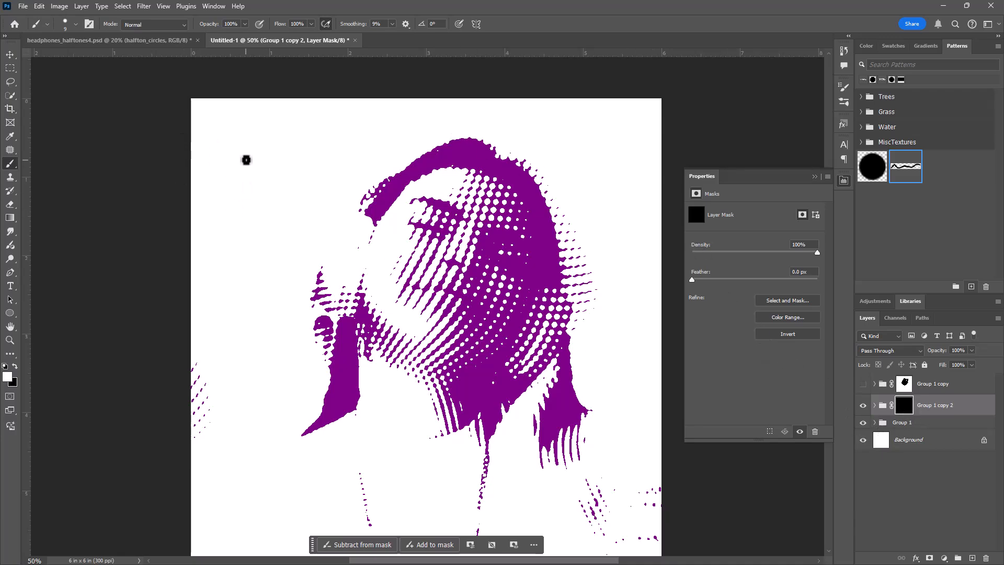
pyautogui.press(']')
pyautogui.press(']')
pyautogui.press(']')
pyautogui.press(']')
pyautogui.press(']')
pyautogui.press(']')
pyautogui.press(']')
pyautogui.press(']')
pyautogui.press(']')
pyautogui.press(']')
pyautogui.press(']')
pyautogui.press(']')
pyautogui.press(']')
pyautogui.press(']')
pyautogui.press(']')
pyautogui.press(']')
pyautogui.press(']')
pyautogui.press(']')
pyautogui.press(']')
pyautogui.press(']')
pyautogui.moveTo(315, 196)
pyautogui.mouseDown()
pyautogui.moveTo(341, 126)
pyautogui.moveTo(291, 202)
pyautogui.moveTo(387, 97)
pyautogui.moveTo(333, 116)
pyautogui.moveTo(232, 88)
pyautogui.moveTo(277, 217)
pyautogui.moveTo(161, 476)
pyautogui.moveTo(273, 368)
pyautogui.moveTo(262, 286)
pyautogui.moveTo(252, 392)
pyautogui.moveTo(288, 490)
pyautogui.moveTo(233, 510)
pyautogui.moveTo(297, 501)
pyautogui.moveTo(393, 515)
pyautogui.moveTo(370, 414)
pyautogui.moveTo(384, 399)
pyautogui.moveTo(417, 416)
pyautogui.moveTo(395, 396)
pyautogui.moveTo(362, 391)
pyautogui.moveTo(440, 514)
pyautogui.moveTo(639, 486)
pyautogui.moveTo(635, 407)
pyautogui.moveTo(643, 549)
pyautogui.moveTo(646, 290)
pyautogui.moveTo(630, 303)
pyautogui.moveTo(664, 275)
pyautogui.moveTo(558, 112)
pyautogui.moveTo(446, 80)
pyautogui.moveTo(362, 102)
pyautogui.moveTo(358, 114)
pyautogui.moveTo(440, 85)
pyautogui.moveTo(579, 116)
pyautogui.moveTo(617, 202)
pyautogui.moveTo(573, 153)
pyautogui.moveTo(633, 246)
pyautogui.moveTo(644, 309)
pyautogui.moveTo(646, 411)
pyautogui.moveTo(598, 183)
pyautogui.moveTo(630, 319)
pyautogui.moveTo(624, 354)
pyautogui.moveTo(619, 326)
pyautogui.moveTo(632, 393)
pyautogui.mouseUp()
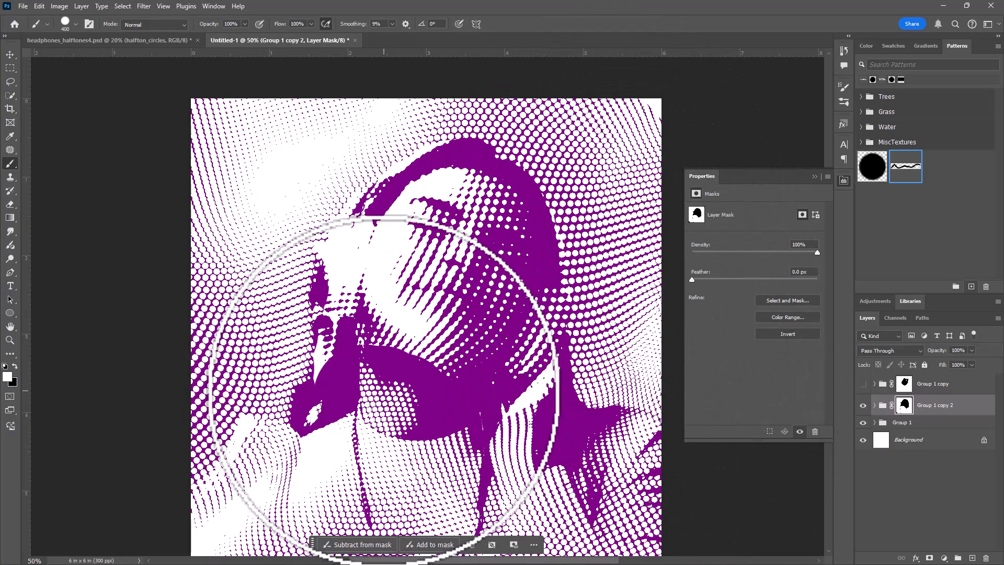
# Paint white on the group's mask below the jaw with a smaller brush.
pyautogui.press('[')
pyautogui.press('[')
pyautogui.press('[')
pyautogui.press('[')
pyautogui.moveTo(393, 370)
pyautogui.mouseDown()
pyautogui.moveTo(360, 346)
pyautogui.moveTo(366, 335)
pyautogui.moveTo(361, 360)
pyautogui.mouseUp()
# Retouch the mask along the jaw in black and white with a round brush of 100 px and 0% hardness.
pyautogui.press('[')
pyautogui.press('[')
pyautogui.press('[')
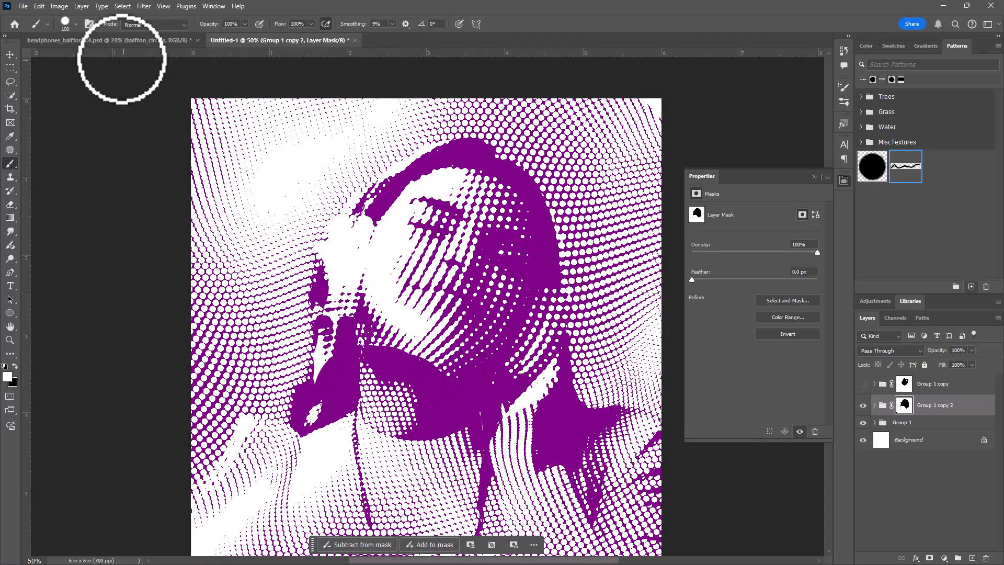
pyautogui.click(76, 23)
pyautogui.moveTo(98, 80); pyautogui.dragTo(39, 59)
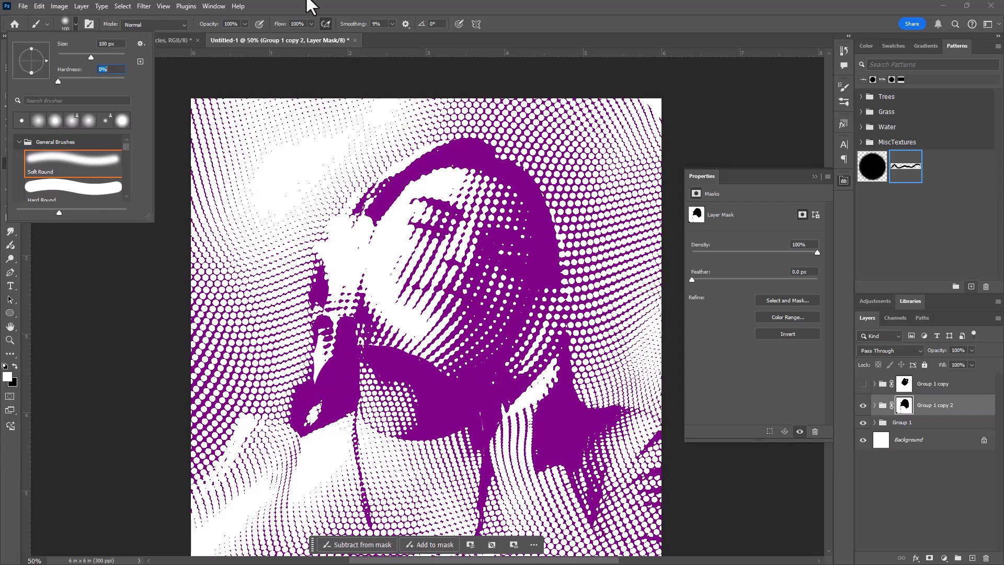
pyautogui.click(290, 3)
pyautogui.moveTo(399, 355)
pyautogui.mouseDown()
pyautogui.moveTo(371, 350)
pyautogui.moveTo(448, 372)
pyautogui.moveTo(372, 341)
pyautogui.moveTo(417, 372)
pyautogui.moveTo(441, 371)
pyautogui.moveTo(367, 334)
pyautogui.moveTo(416, 371)
pyautogui.moveTo(401, 384)
pyautogui.moveTo(381, 336)
pyautogui.mouseUp()
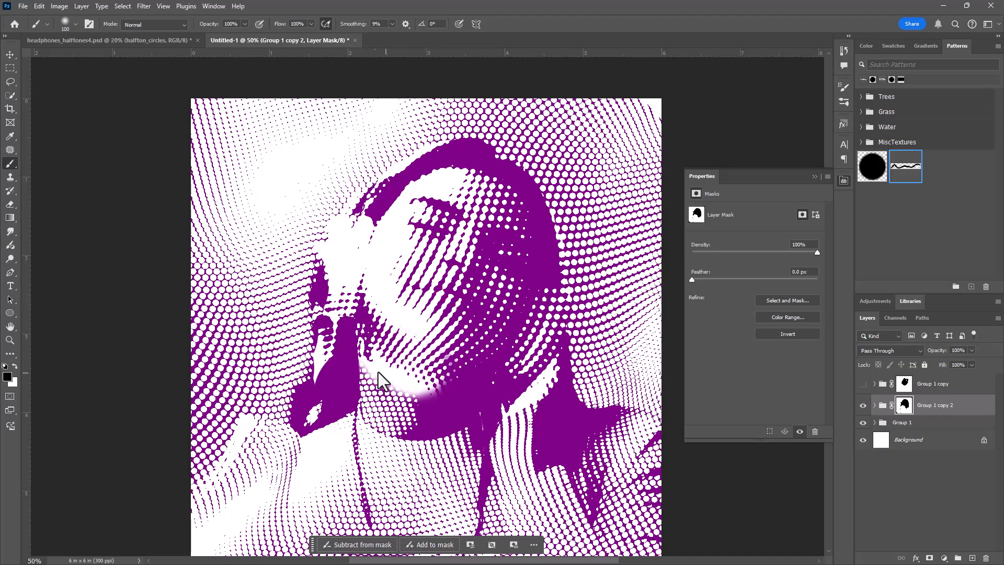
pyautogui.moveTo(431, 396)
pyautogui.mouseDown()
pyautogui.moveTo(363, 374)
pyautogui.moveTo(380, 398)
pyautogui.moveTo(368, 383)
pyautogui.moveTo(439, 408)
pyautogui.moveTo(349, 374)
pyautogui.moveTo(426, 414)
pyautogui.moveTo(417, 385)
pyautogui.mouseUp()
pyautogui.press('x')
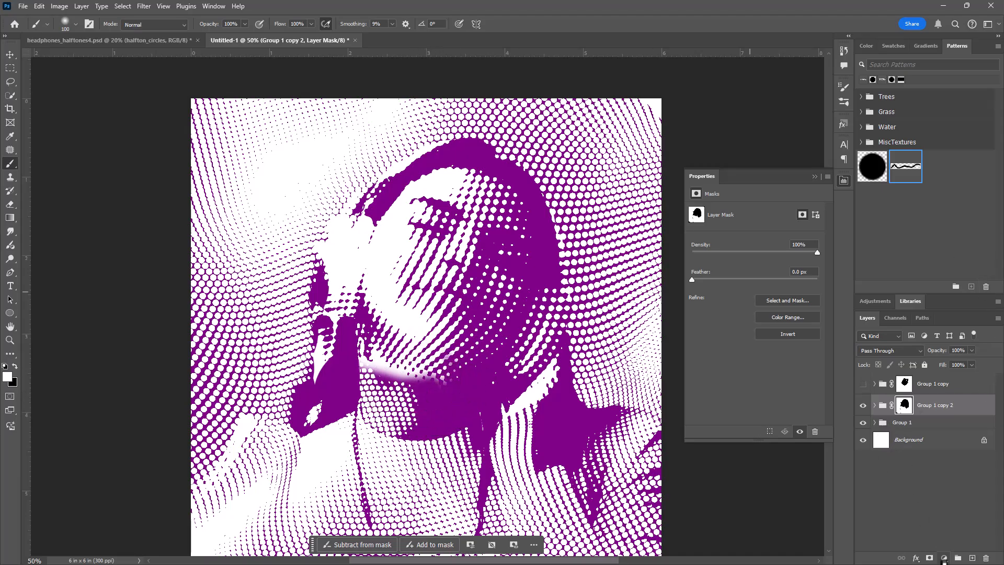
# Move the Color Fill 2 layer out of Group 1 copy 2, directly above the group.
pyautogui.click(875, 405)
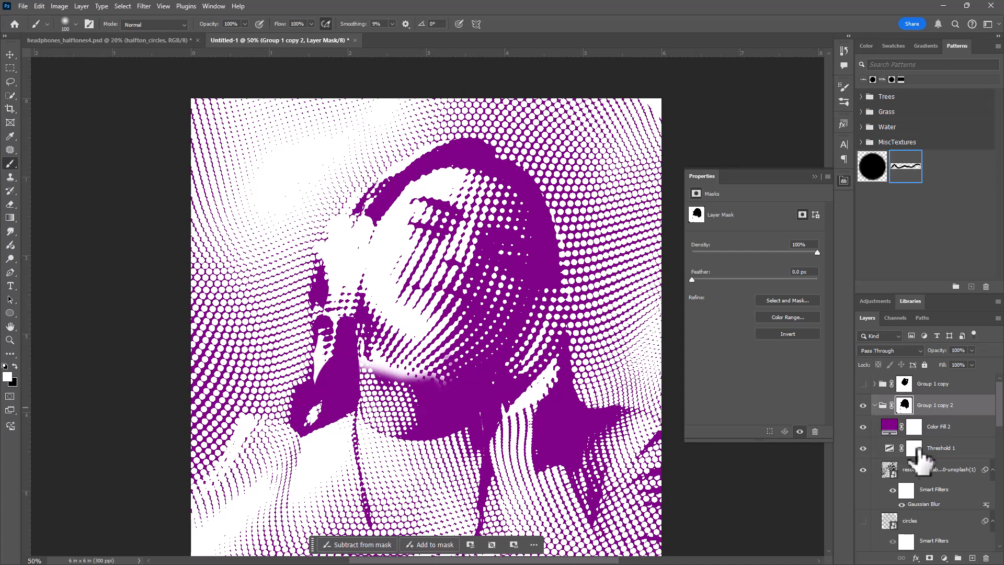
pyautogui.click(941, 448)
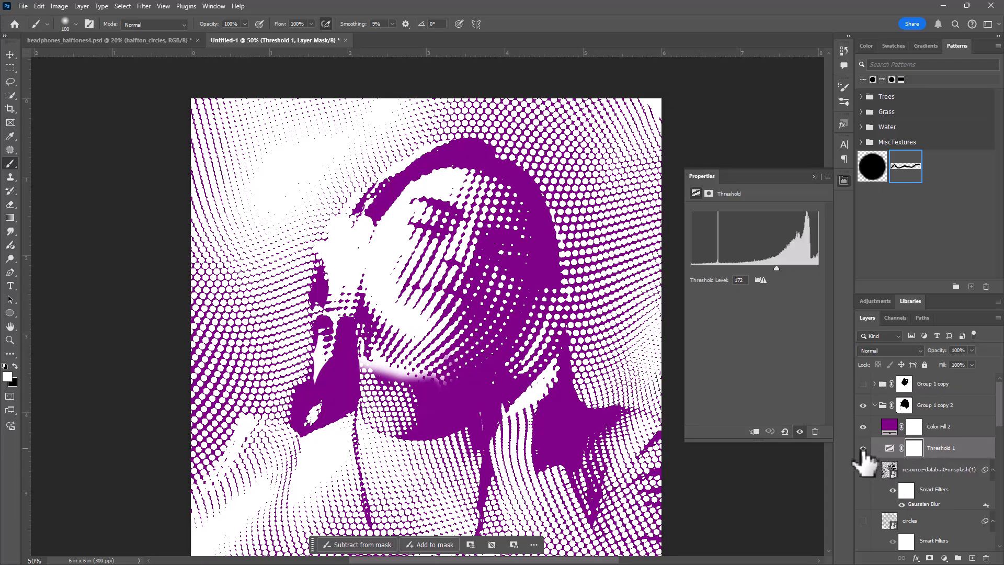
pyautogui.click(874, 405)
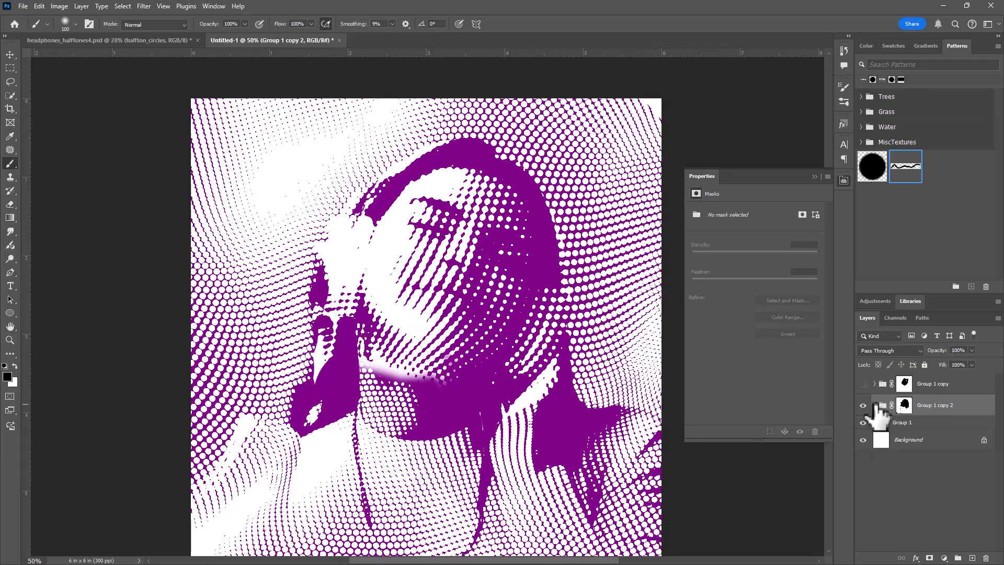
pyautogui.click(874, 405)
pyautogui.click(896, 435)
pyautogui.moveTo(895, 435); pyautogui.dragTo(888, 397)
# Add a Threshold adjustment between Color Fill 2 and Group 1 copy 2 and adjust its level to harden the blurry jaw edge.
pyautogui.click(928, 428)
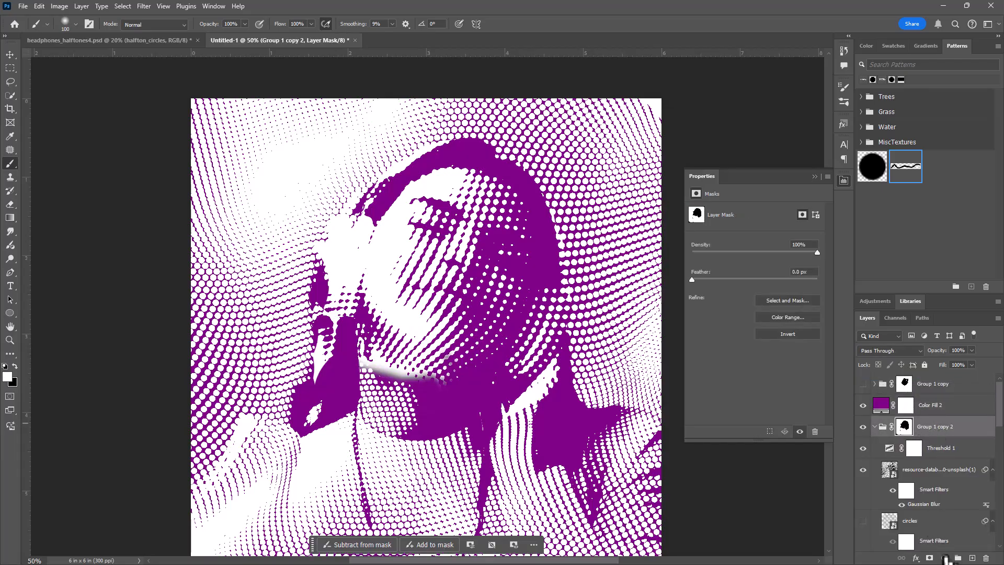
pyautogui.click(944, 558)
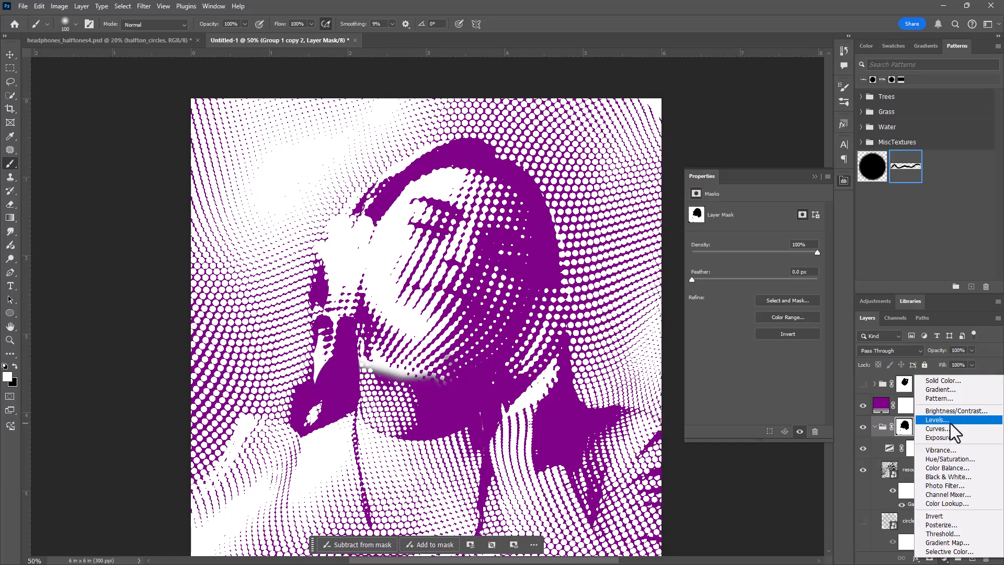
pyautogui.click(938, 534)
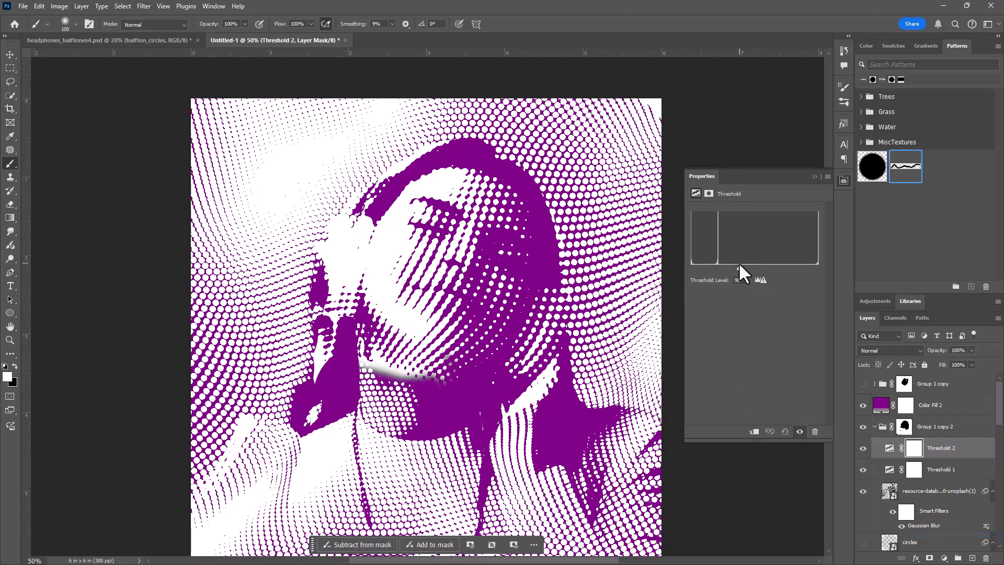
pyautogui.moveTo(936, 449); pyautogui.dragTo(926, 418)
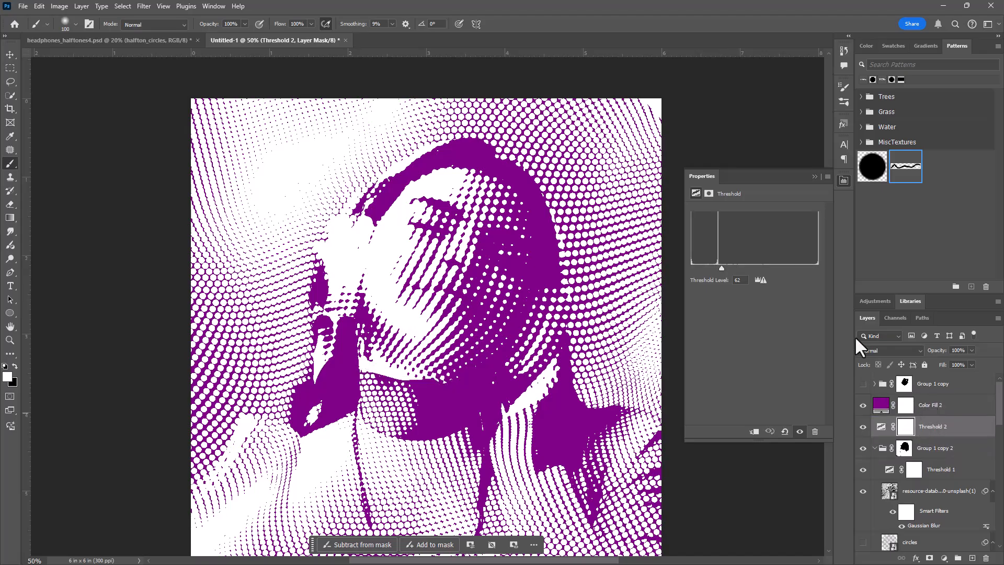
pyautogui.moveTo(719, 266)
pyautogui.mouseDown()
pyautogui.moveTo(710, 263)
pyautogui.moveTo(721, 267)
pyautogui.mouseUp()
pyautogui.moveTo(805, 277); pyautogui.dragTo(741, 268)
# Paint white on the mask of Group 1 copy 2 along the jaw and neck to fill in the white gap.
pyautogui.click(903, 449)
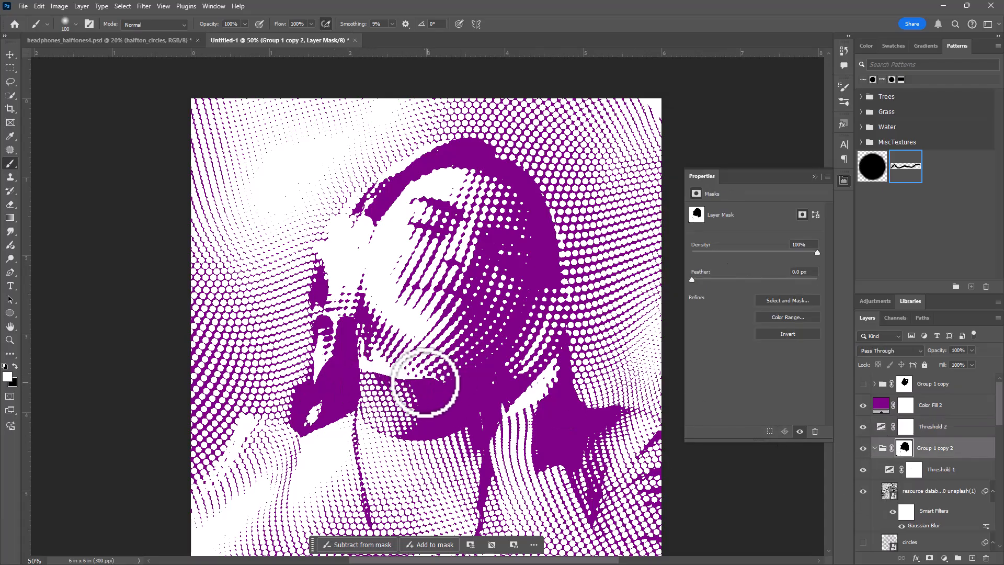
pyautogui.moveTo(422, 383)
pyautogui.mouseDown()
pyautogui.moveTo(385, 380)
pyautogui.moveTo(359, 362)
pyautogui.moveTo(403, 381)
pyautogui.moveTo(362, 362)
pyautogui.moveTo(399, 378)
pyautogui.moveTo(472, 378)
pyautogui.moveTo(390, 390)
pyautogui.moveTo(356, 372)
pyautogui.moveTo(349, 352)
pyautogui.moveTo(418, 374)
pyautogui.moveTo(496, 354)
pyautogui.moveTo(411, 440)
pyautogui.moveTo(392, 391)
pyautogui.moveTo(362, 358)
pyautogui.moveTo(395, 343)
pyautogui.moveTo(388, 359)
pyautogui.moveTo(462, 302)
pyautogui.moveTo(411, 299)
pyautogui.moveTo(491, 181)
pyautogui.moveTo(417, 439)
pyautogui.mouseUp()
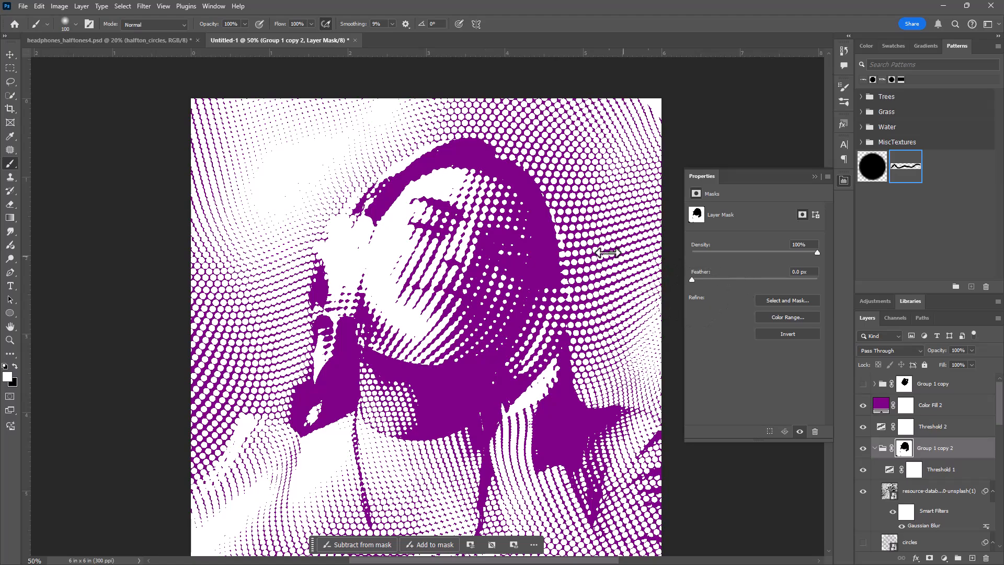
pyautogui.doubleClick(11, 327)
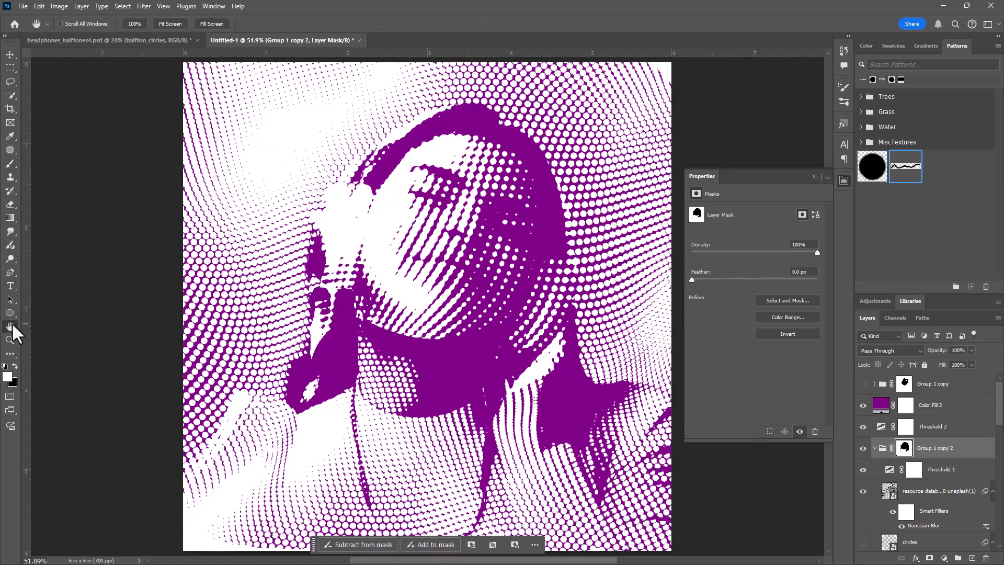
pyautogui.keyDown('alt'); pyautogui.click(563, 255); pyautogui.keyUp('alt')
pyautogui.keyDown('alt'); pyautogui.click(541, 253); pyautogui.keyUp('alt')
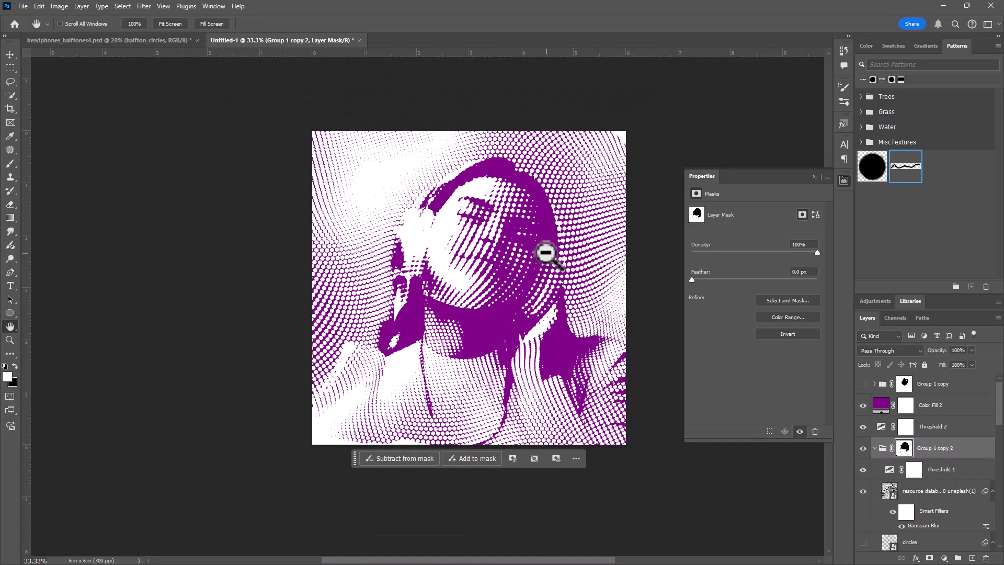